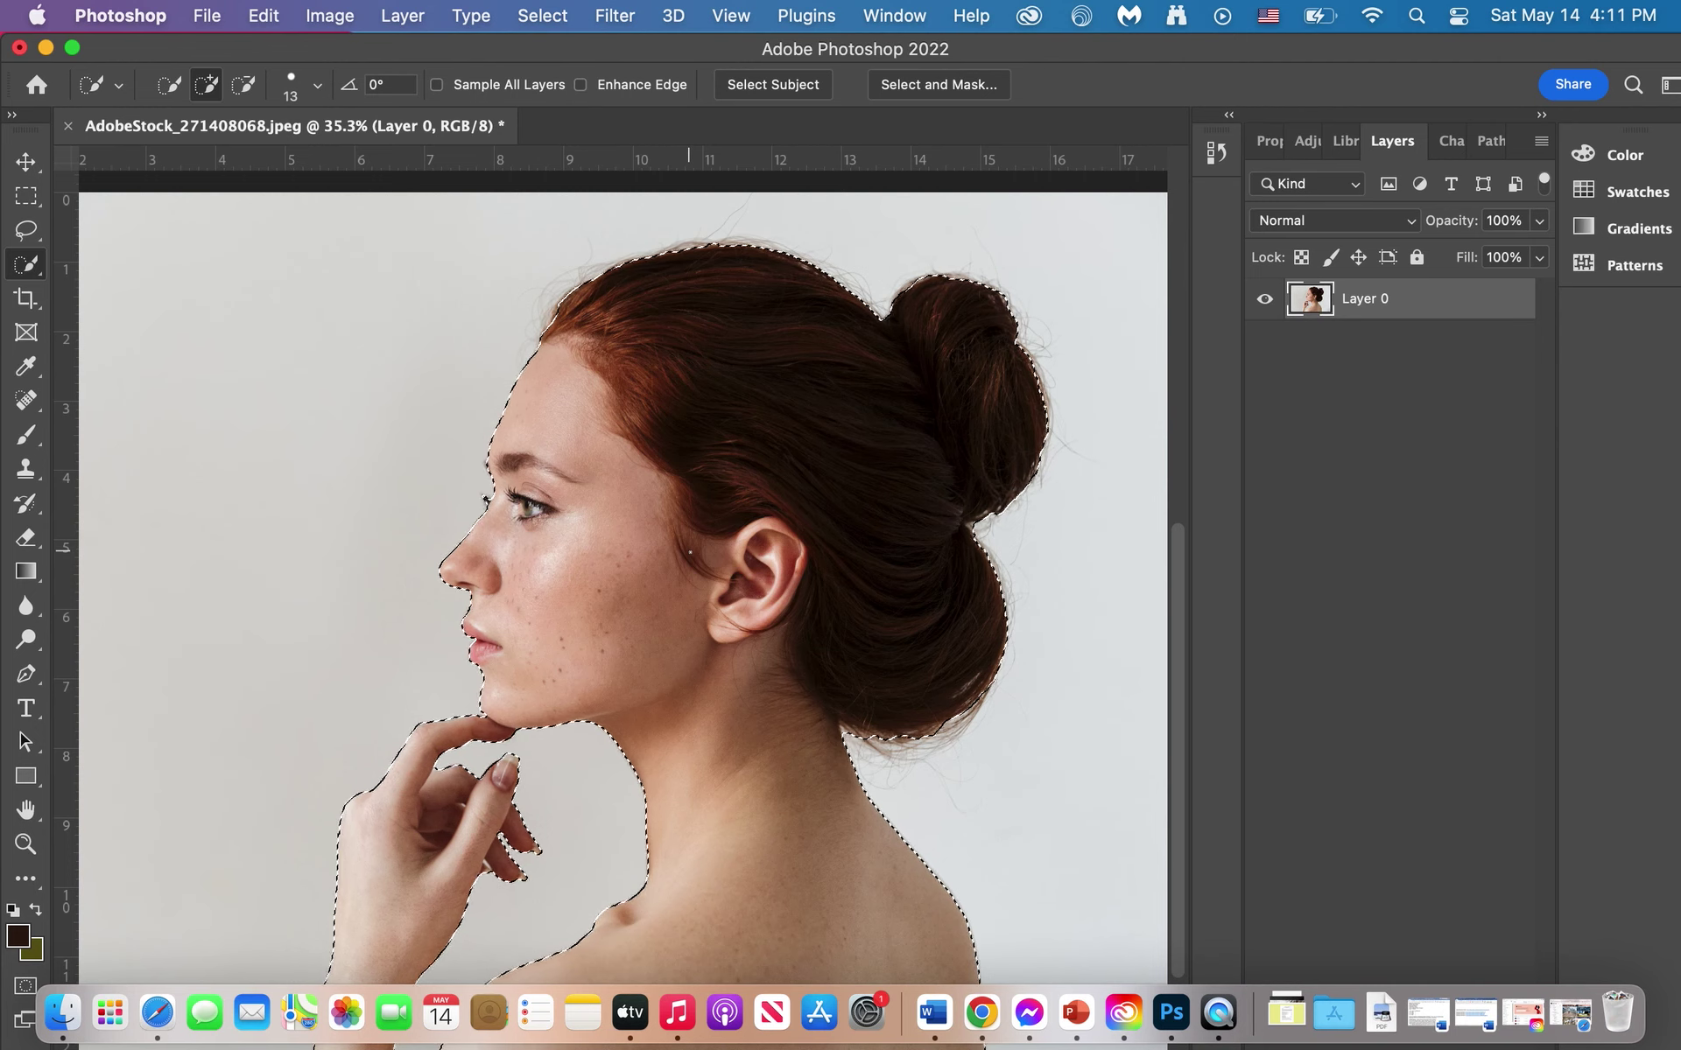
Step: Create a new document 8.5 inches wide and 11 inches high at 300 pixels/inch
{"action": "left_click", "coordinate": [212, 19]}
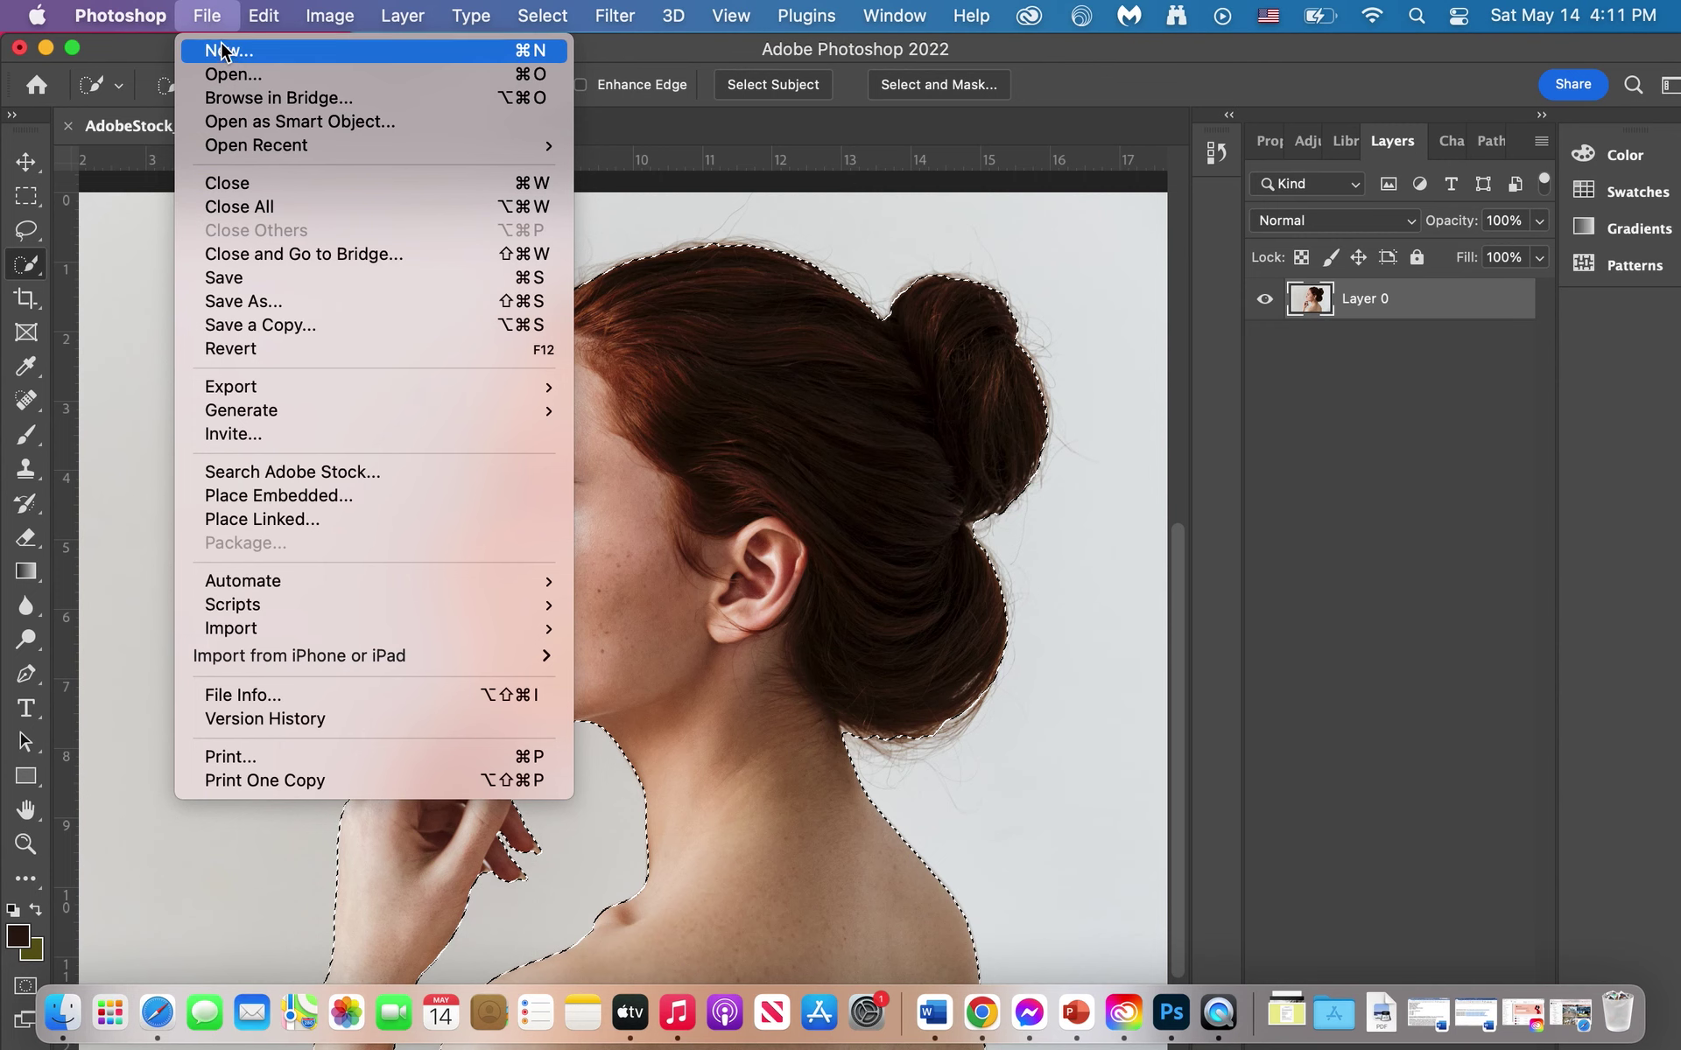
{"action": "left_click", "coordinate": [224, 51]}
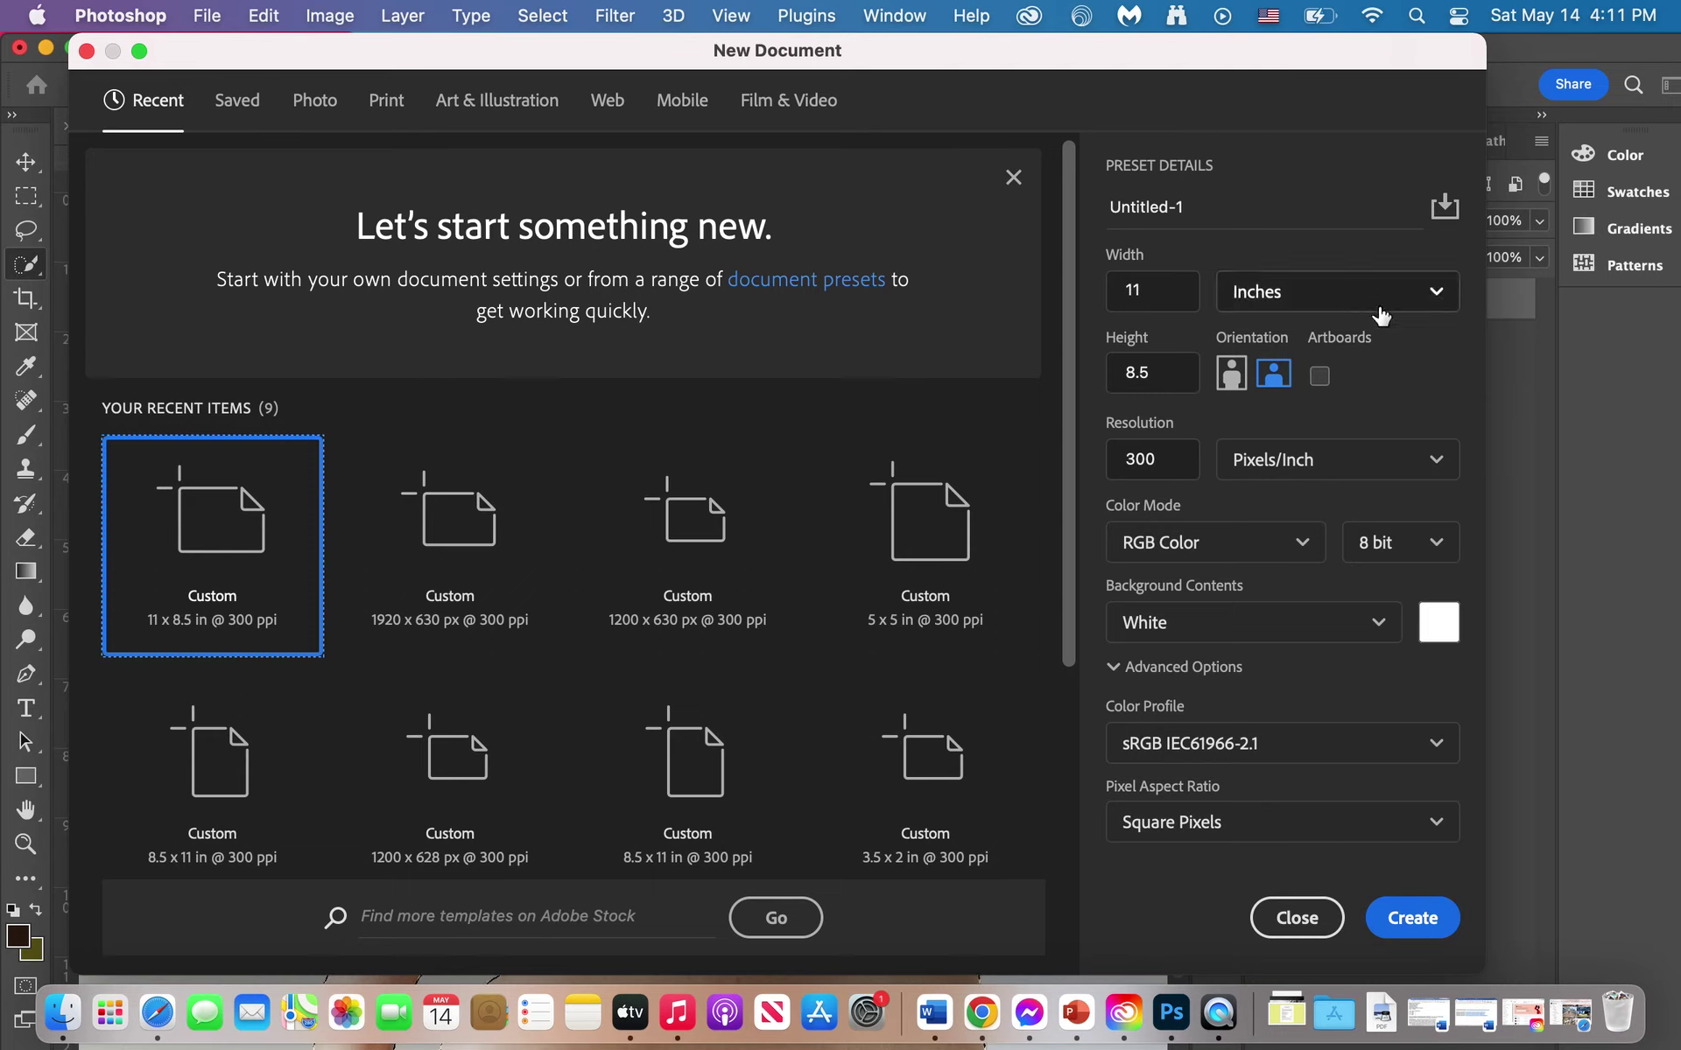
{"action": "left_click", "coordinate": [1436, 305]}
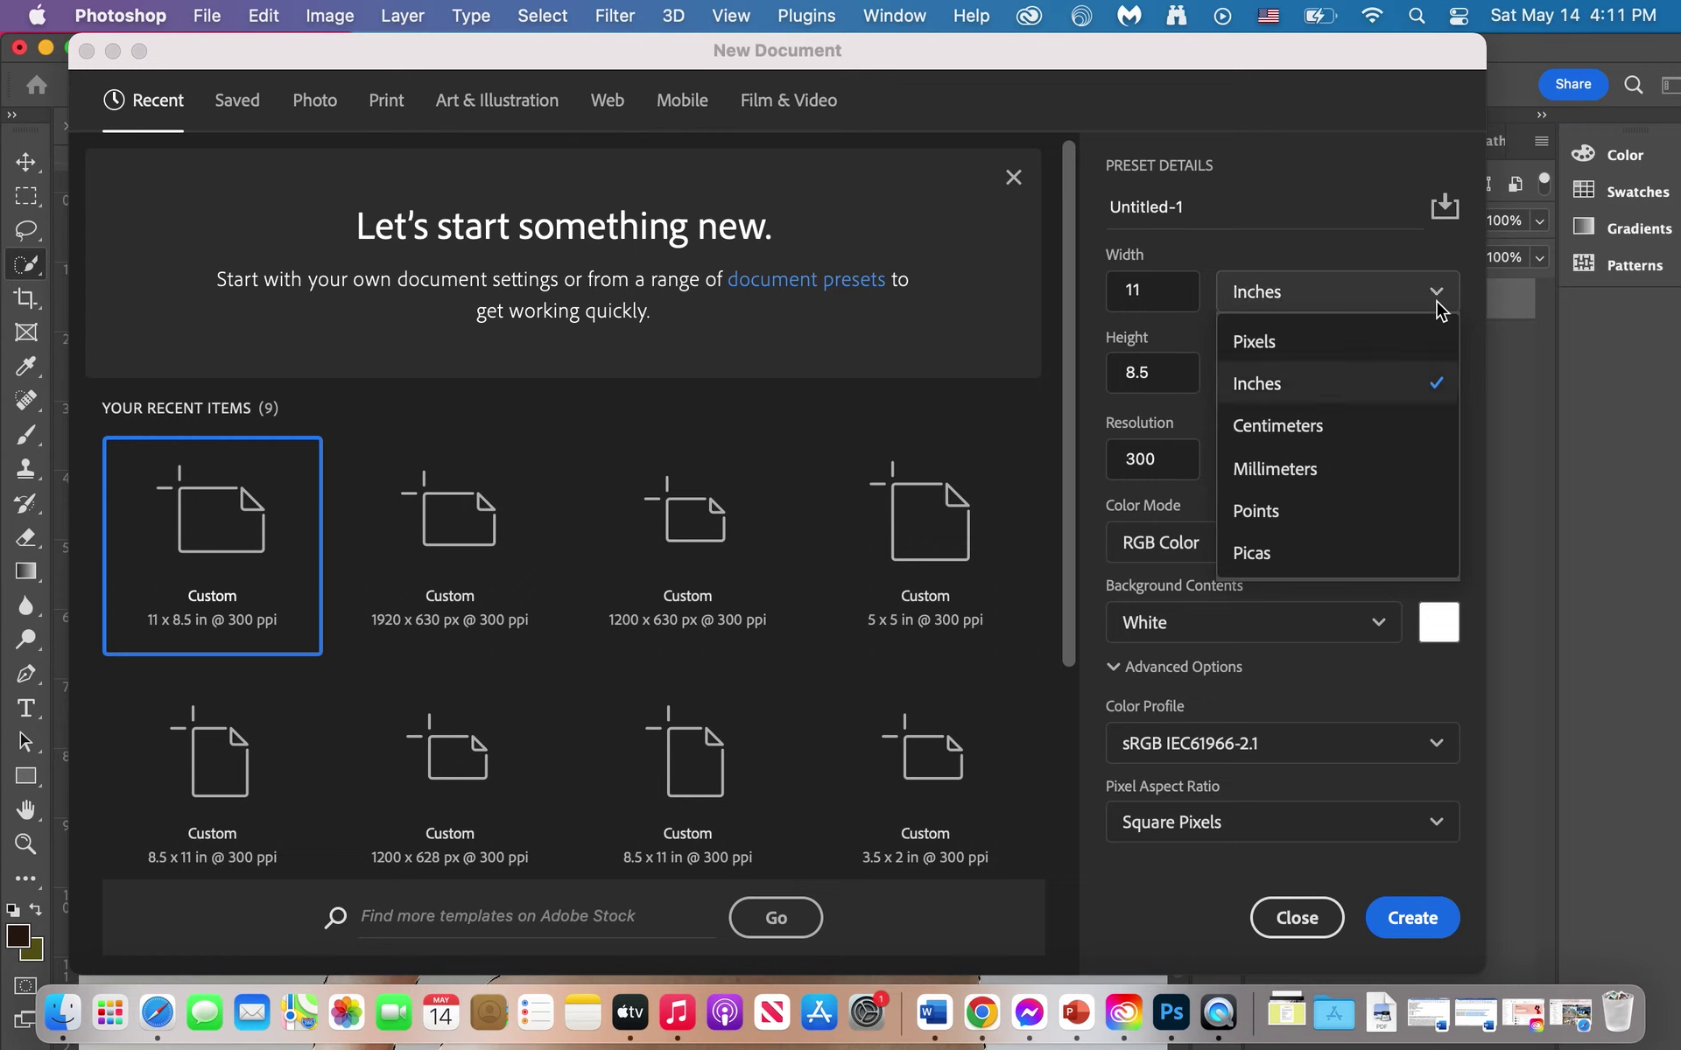
{"action": "left_click", "coordinate": [1283, 386]}
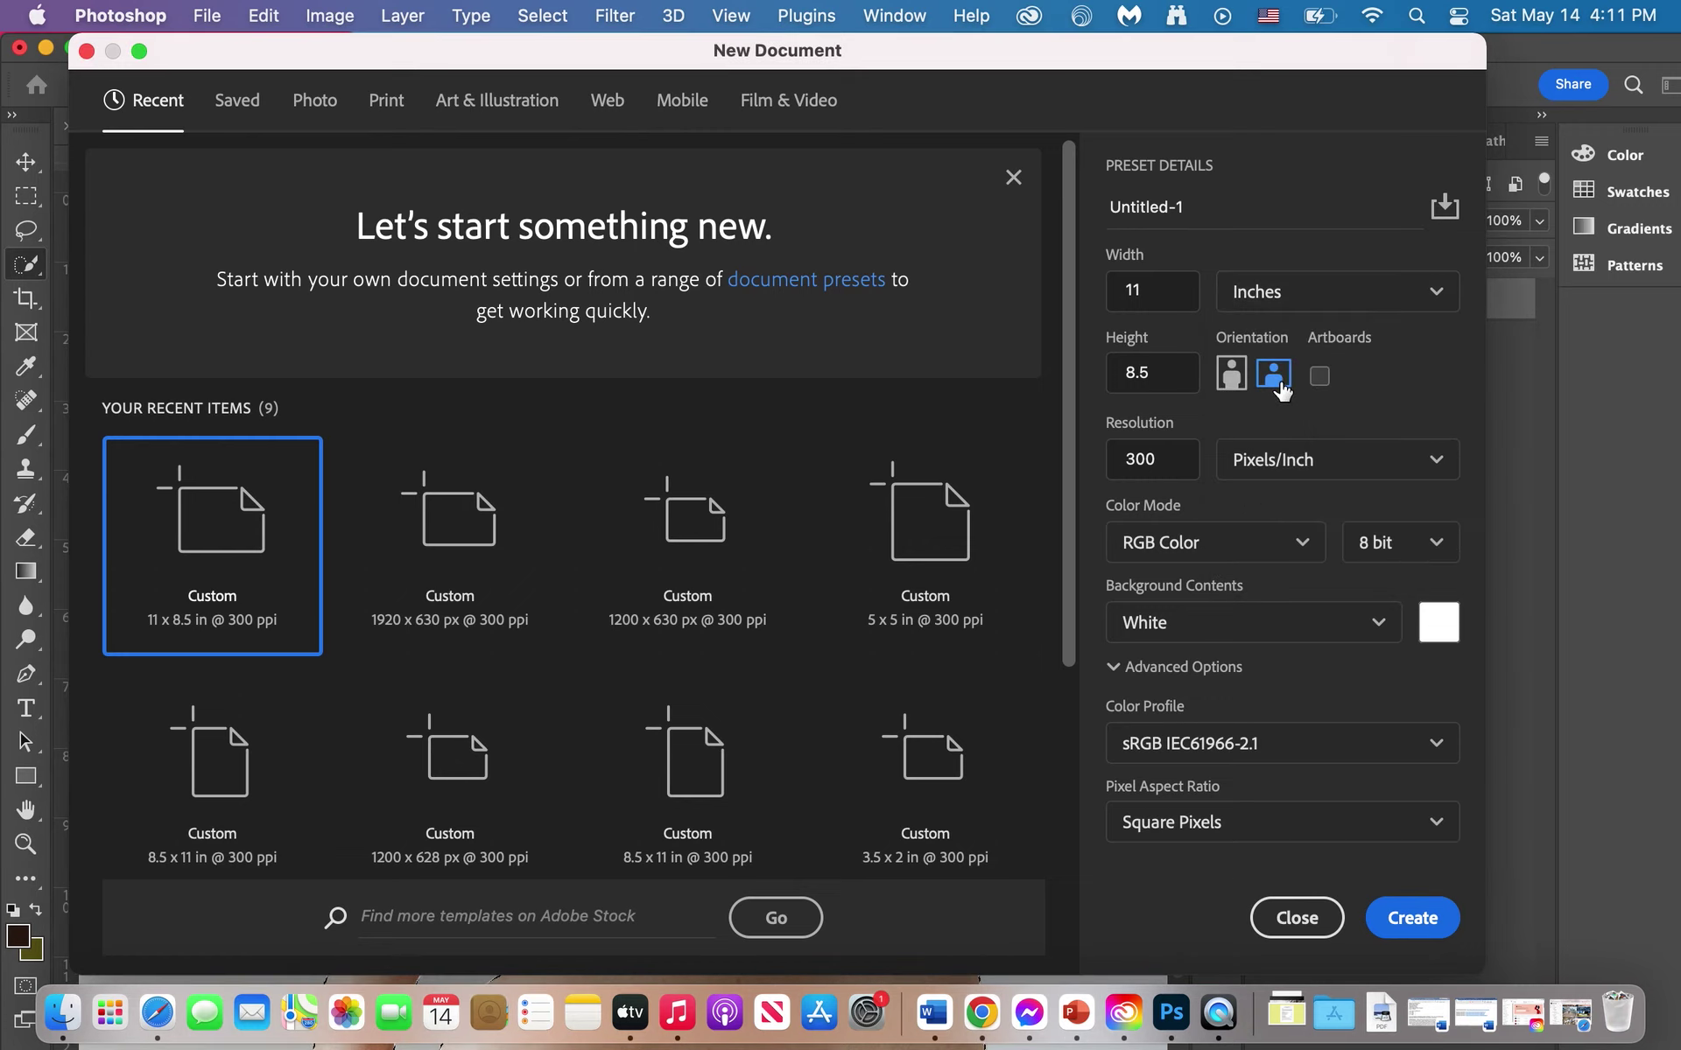
{"action": "double_click", "coordinate": [1135, 300]}
{"action": "type", "text": "8.5"}
{"action": "double_click", "coordinate": [1135, 378]}
{"action": "type", "text": "11"}
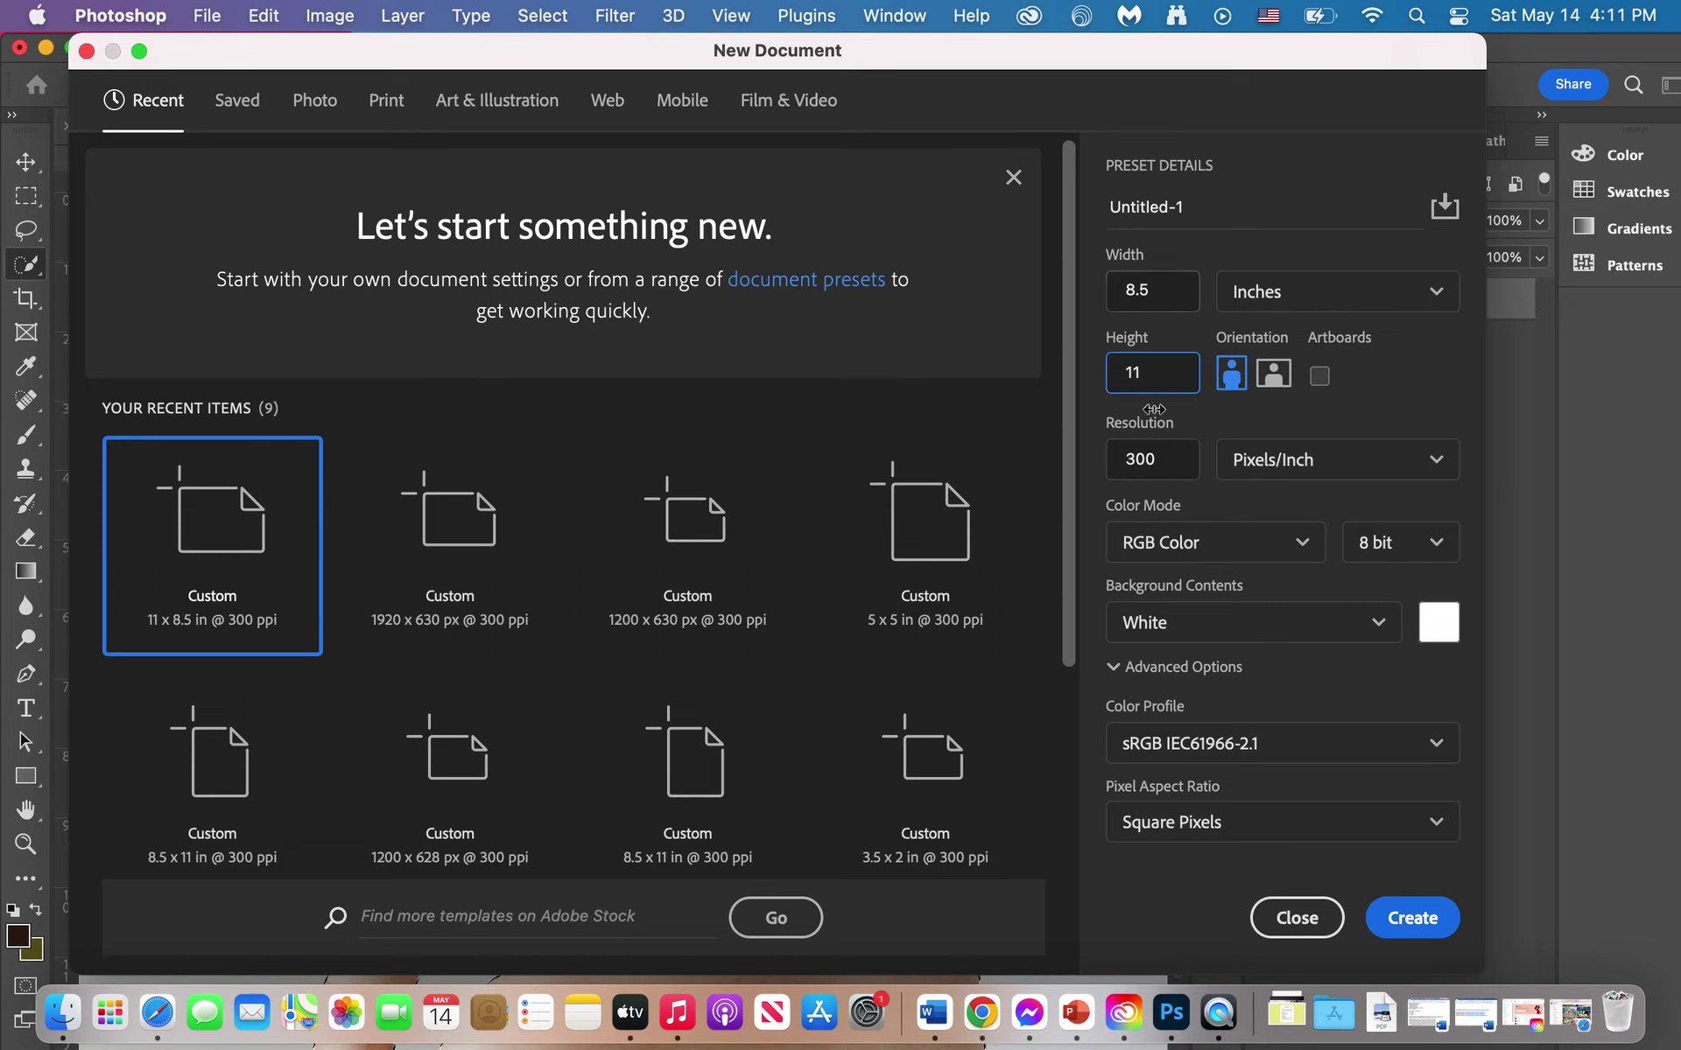
{"action": "left_click", "coordinate": [1136, 464]}
{"action": "type", "text": "300"}
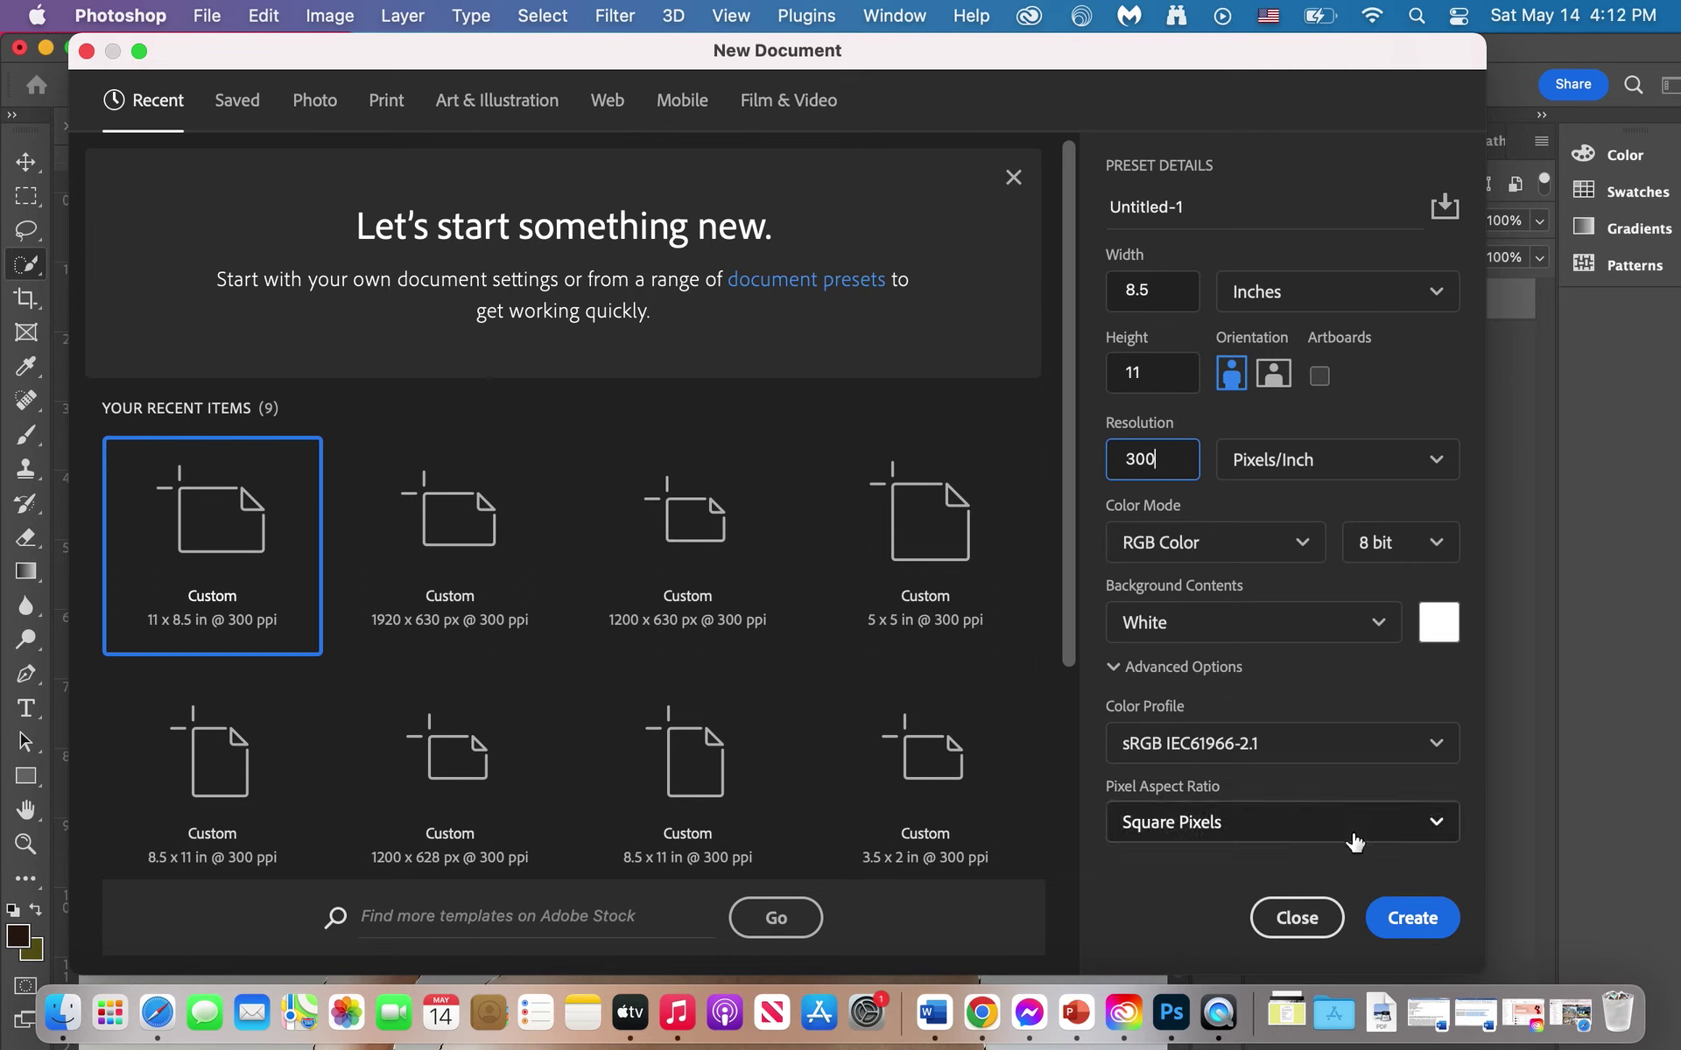
{"action": "left_click", "coordinate": [1411, 919]}
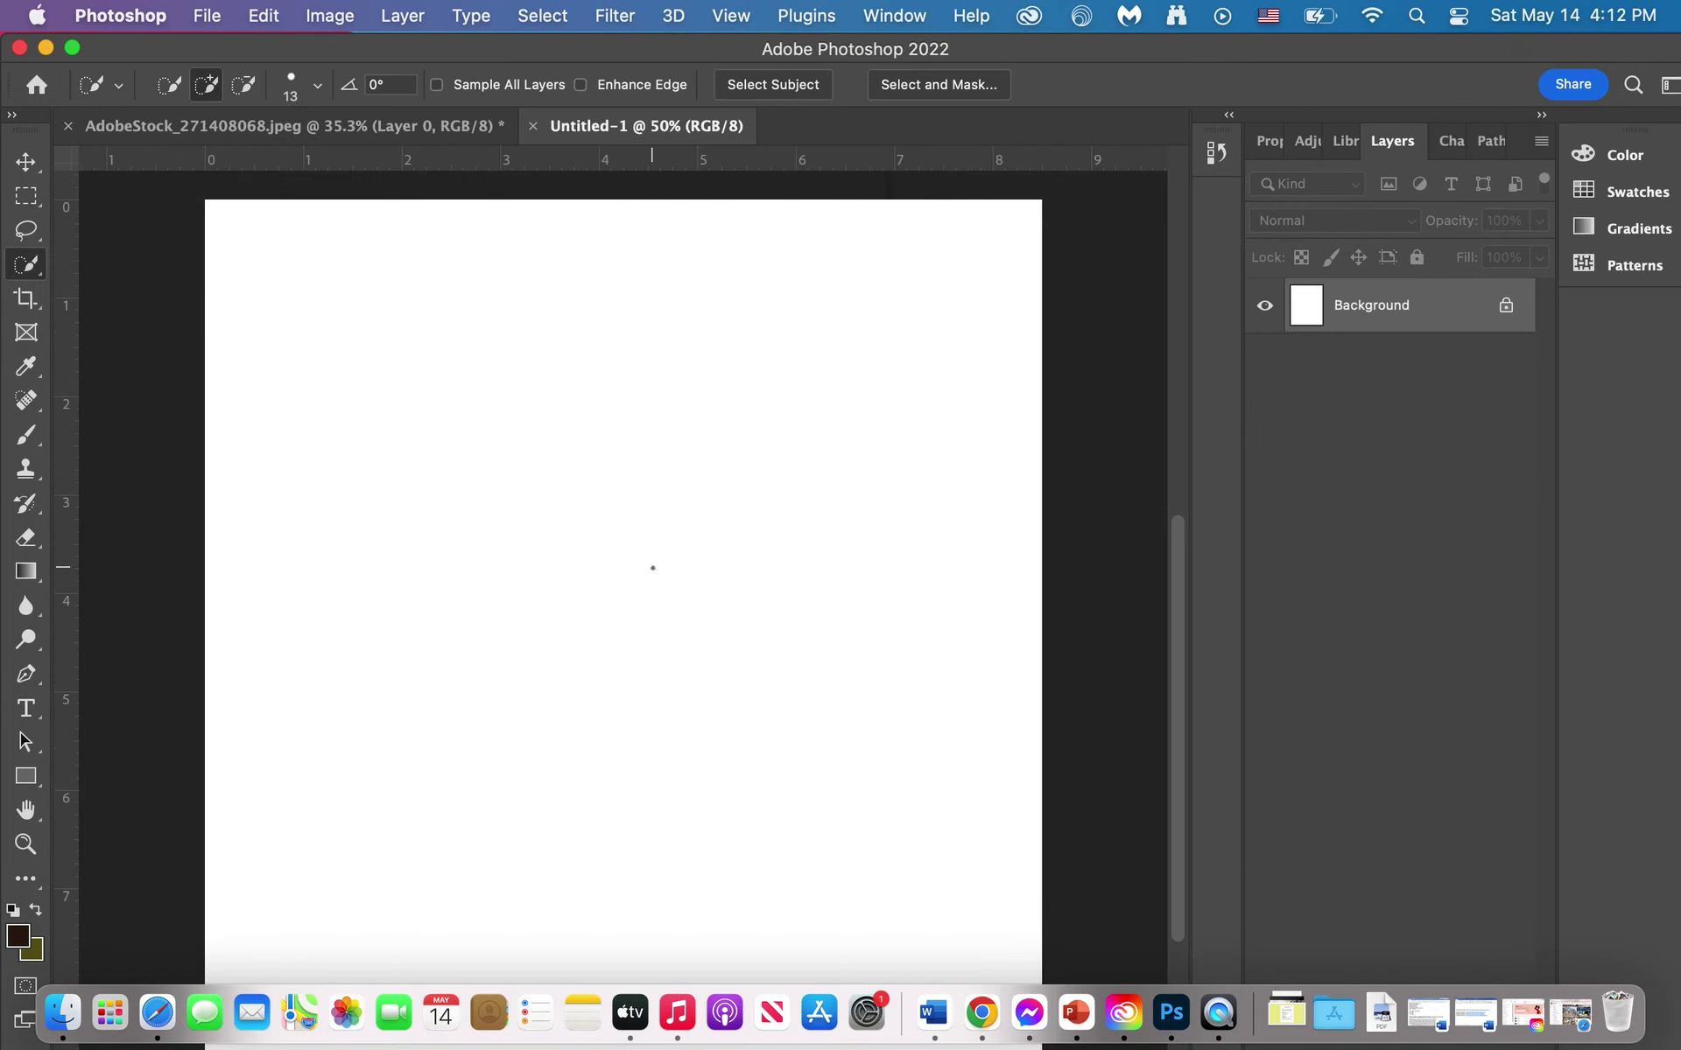
Step: Unlock the Background layer of the new document so it becomes a regular editable layer
{"action": "scroll", "coordinate": [652, 567], "scroll_direction": "down", "scroll_amount": 3}
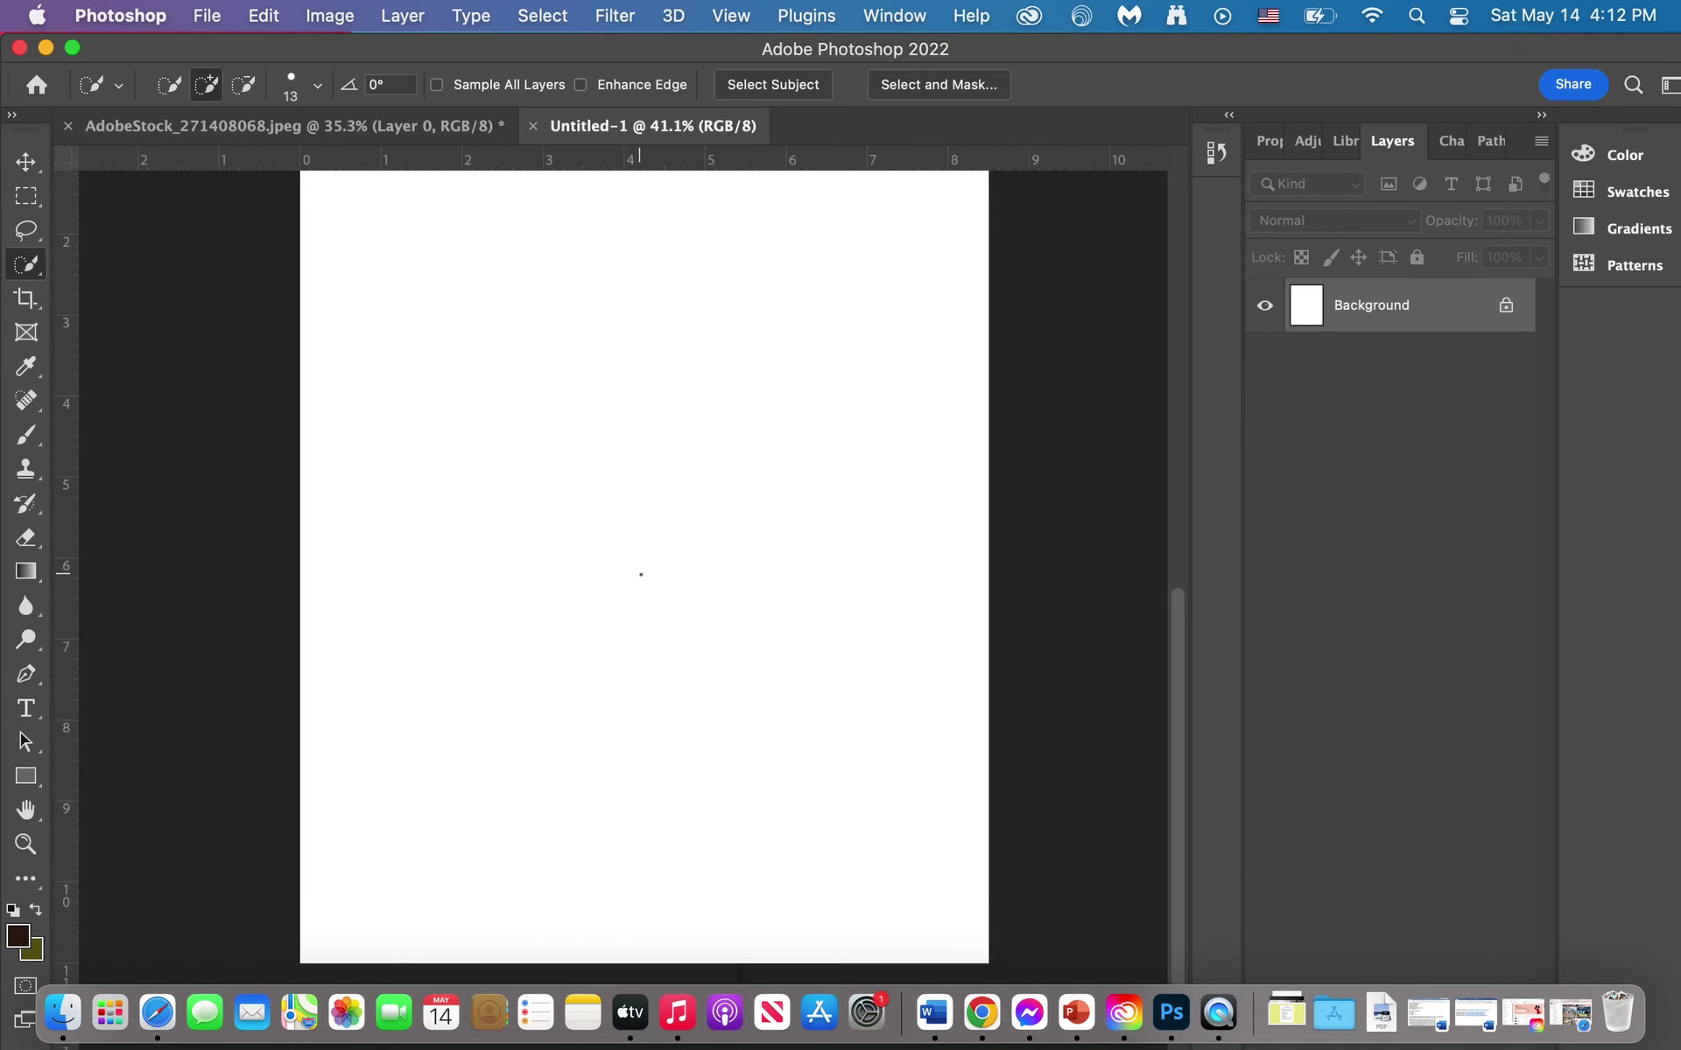
{"action": "scroll", "coordinate": [640, 574], "scroll_direction": "down", "scroll_amount": 2}
{"action": "mouse_move", "coordinate": [1179, 673]}
{"action": "left_mouse_down"}
{"action": "mouse_move", "coordinate": [1179, 628]}
{"action": "mouse_move", "coordinate": [1180, 645]}
{"action": "left_mouse_up"}
{"action": "scroll", "coordinate": [724, 508], "scroll_direction": "down", "scroll_amount": 1}
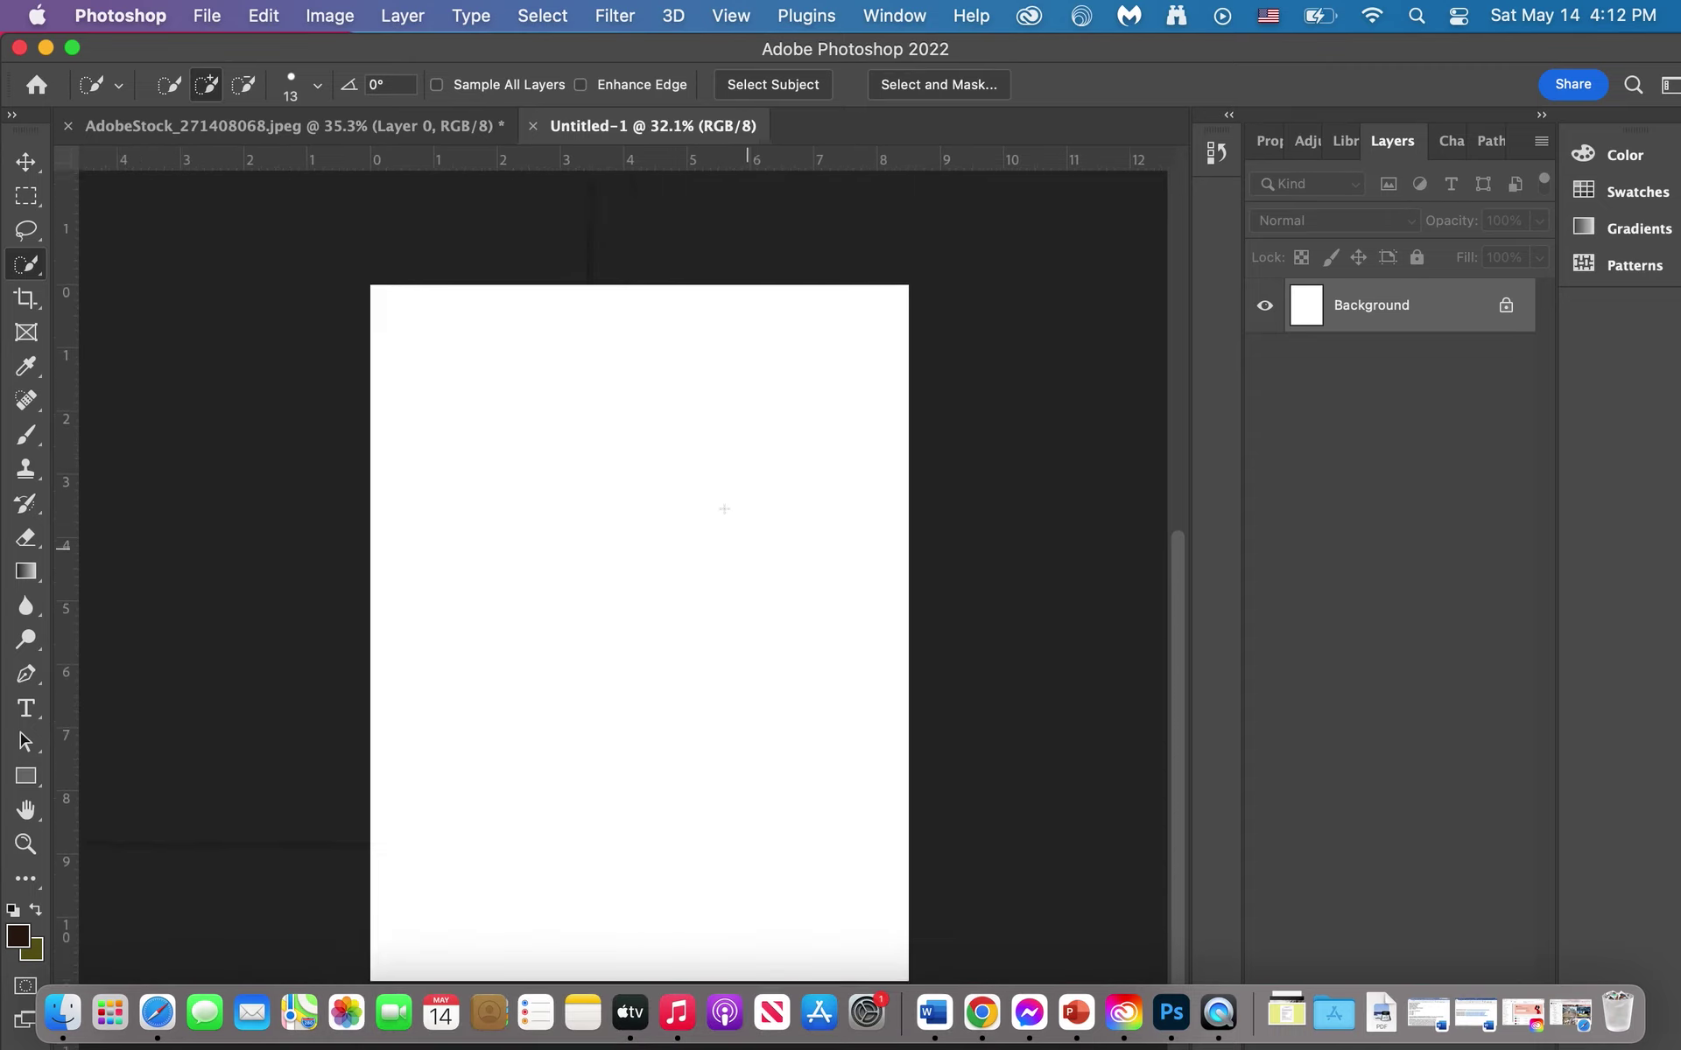
{"action": "scroll", "coordinate": [724, 508], "scroll_direction": "down", "scroll_amount": 2}
{"action": "scroll", "coordinate": [724, 508], "scroll_direction": "up", "scroll_amount": 1}
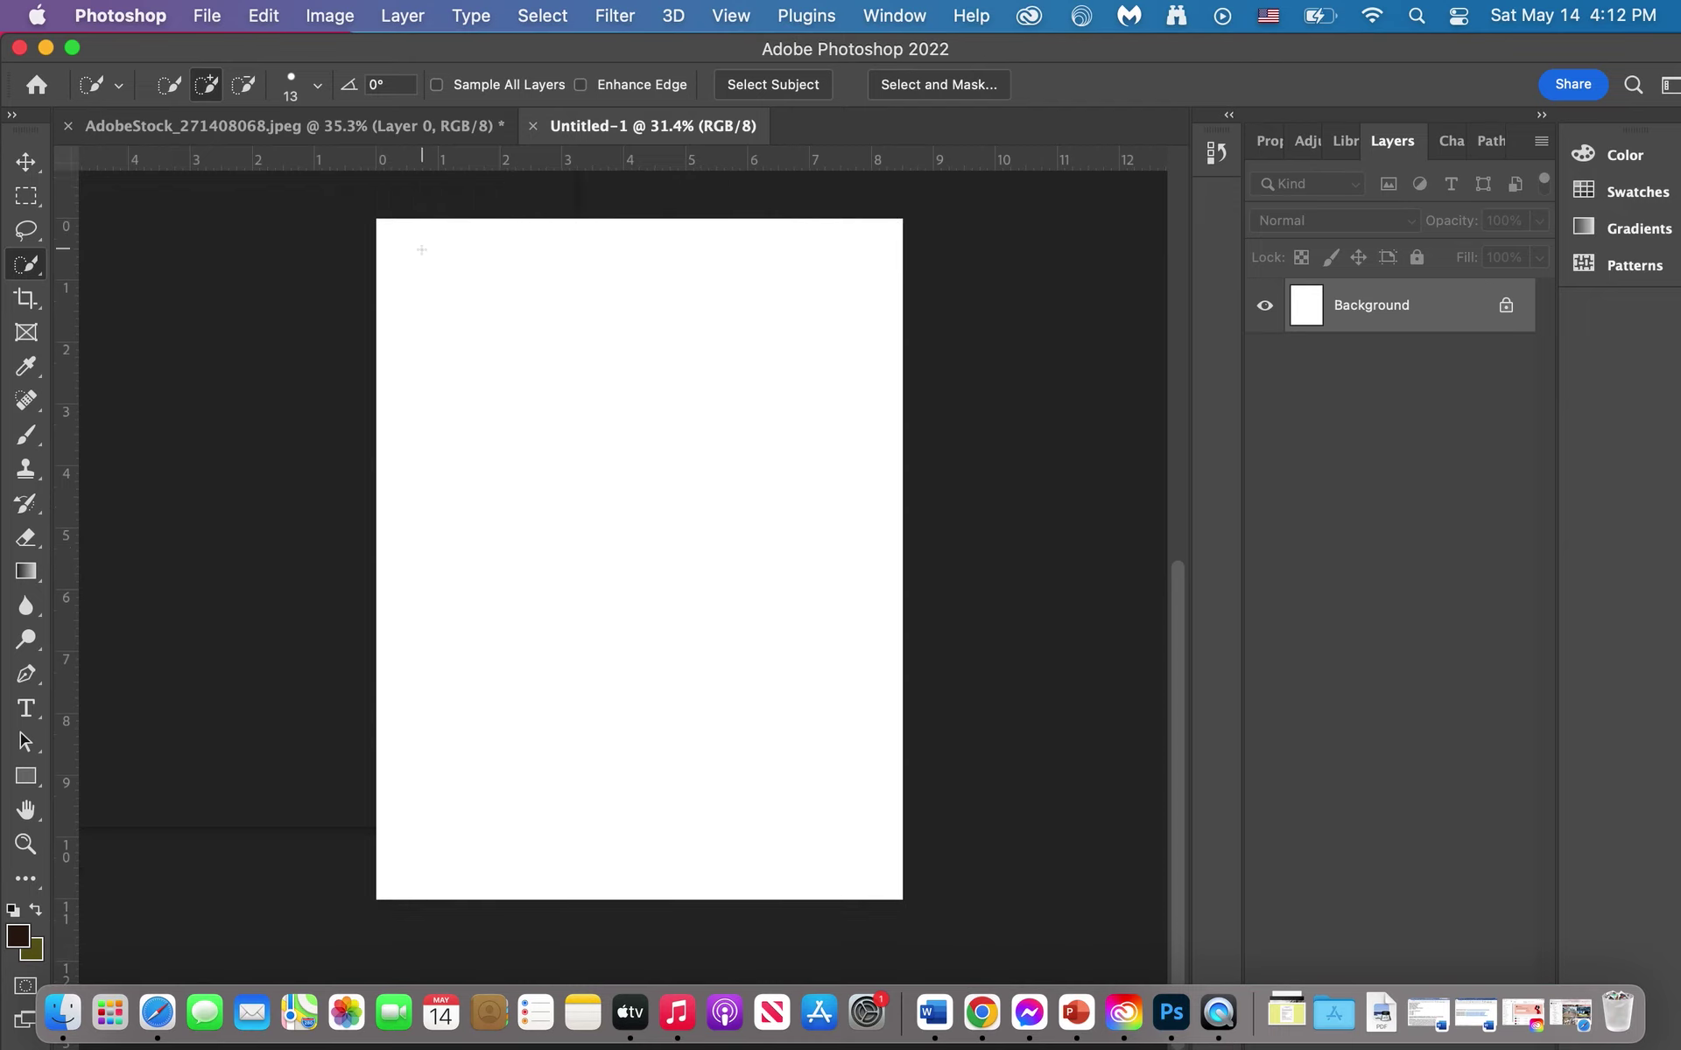
{"action": "left_click", "coordinate": [33, 162]}
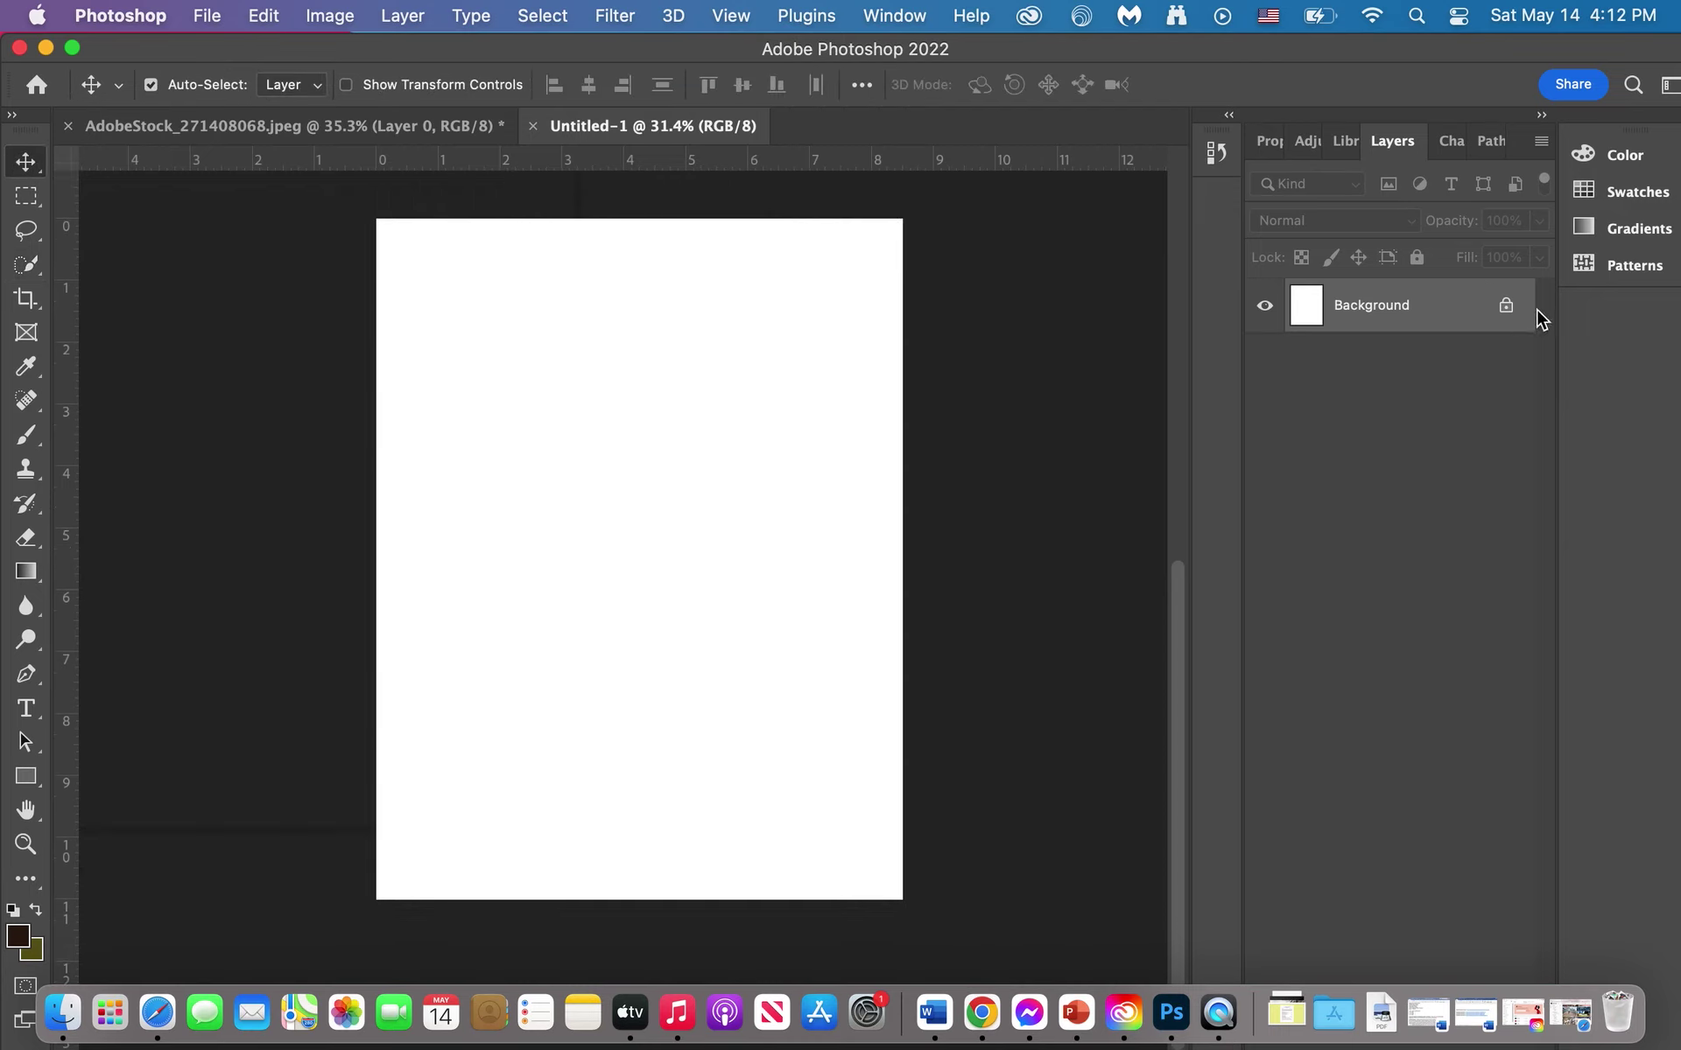
{"action": "left_click", "coordinate": [1505, 308]}
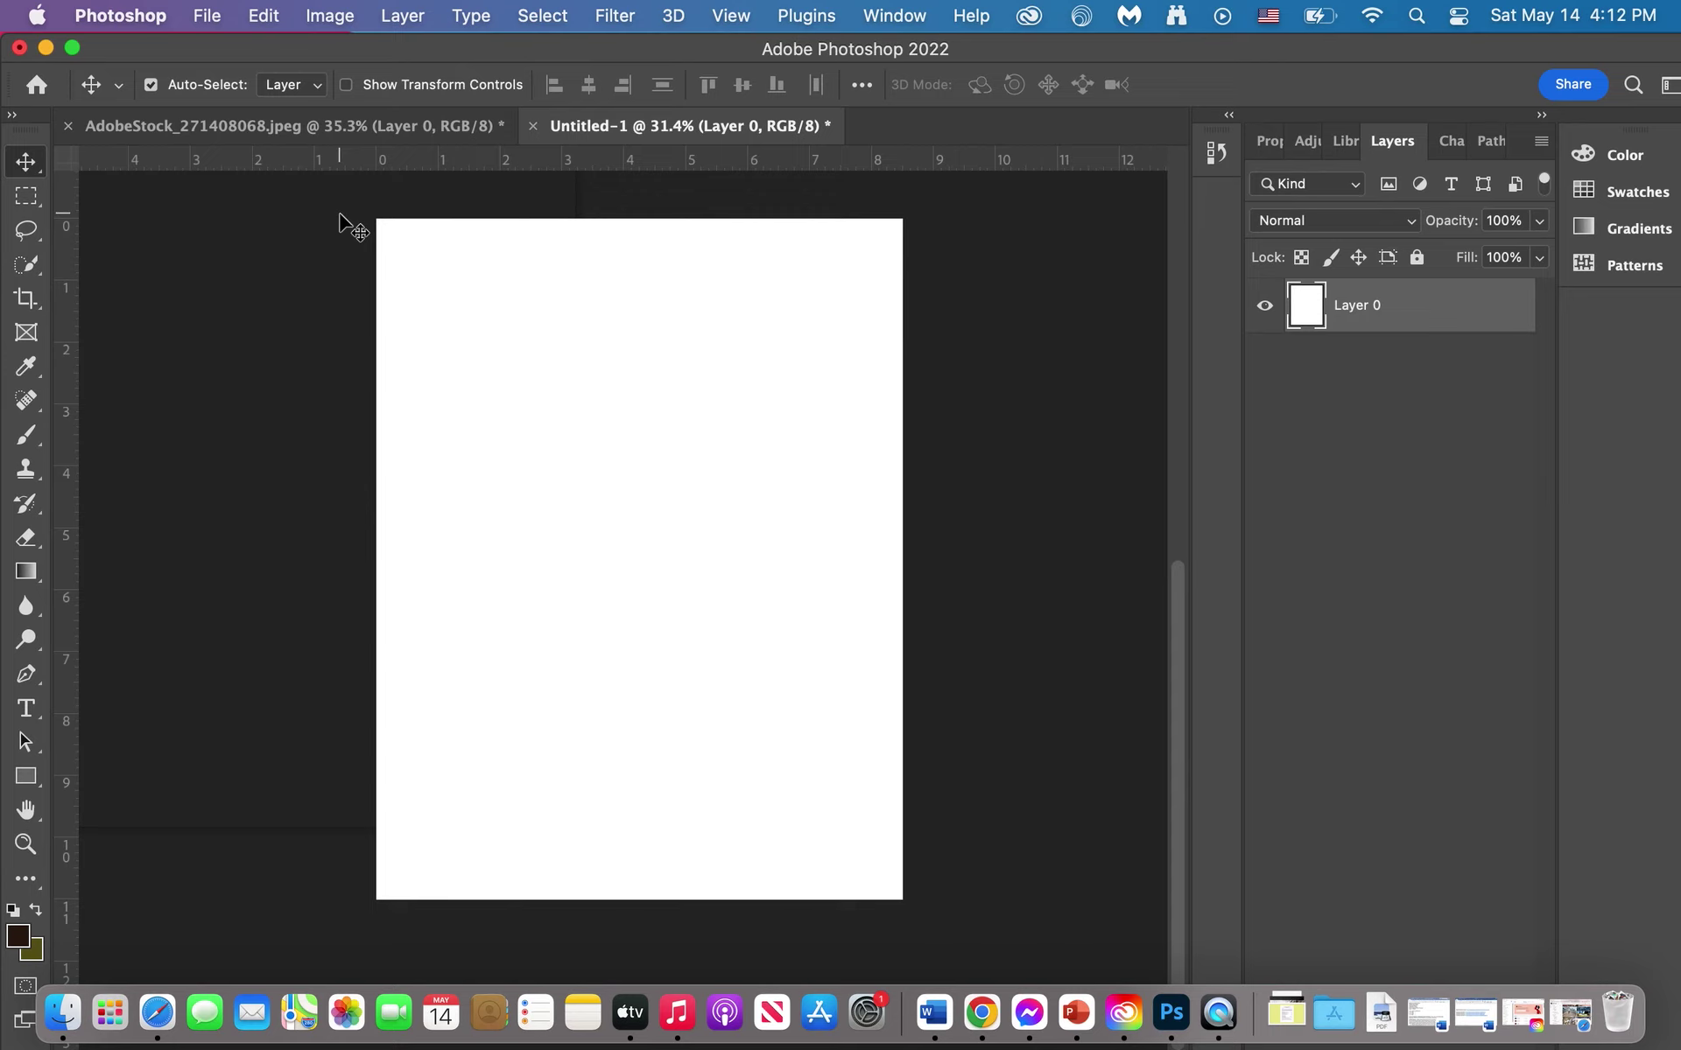
Step: Fill the layer with a dark brown to olive diamond gradient running from the page's upper left to its lower right
{"action": "left_click", "coordinate": [29, 573]}
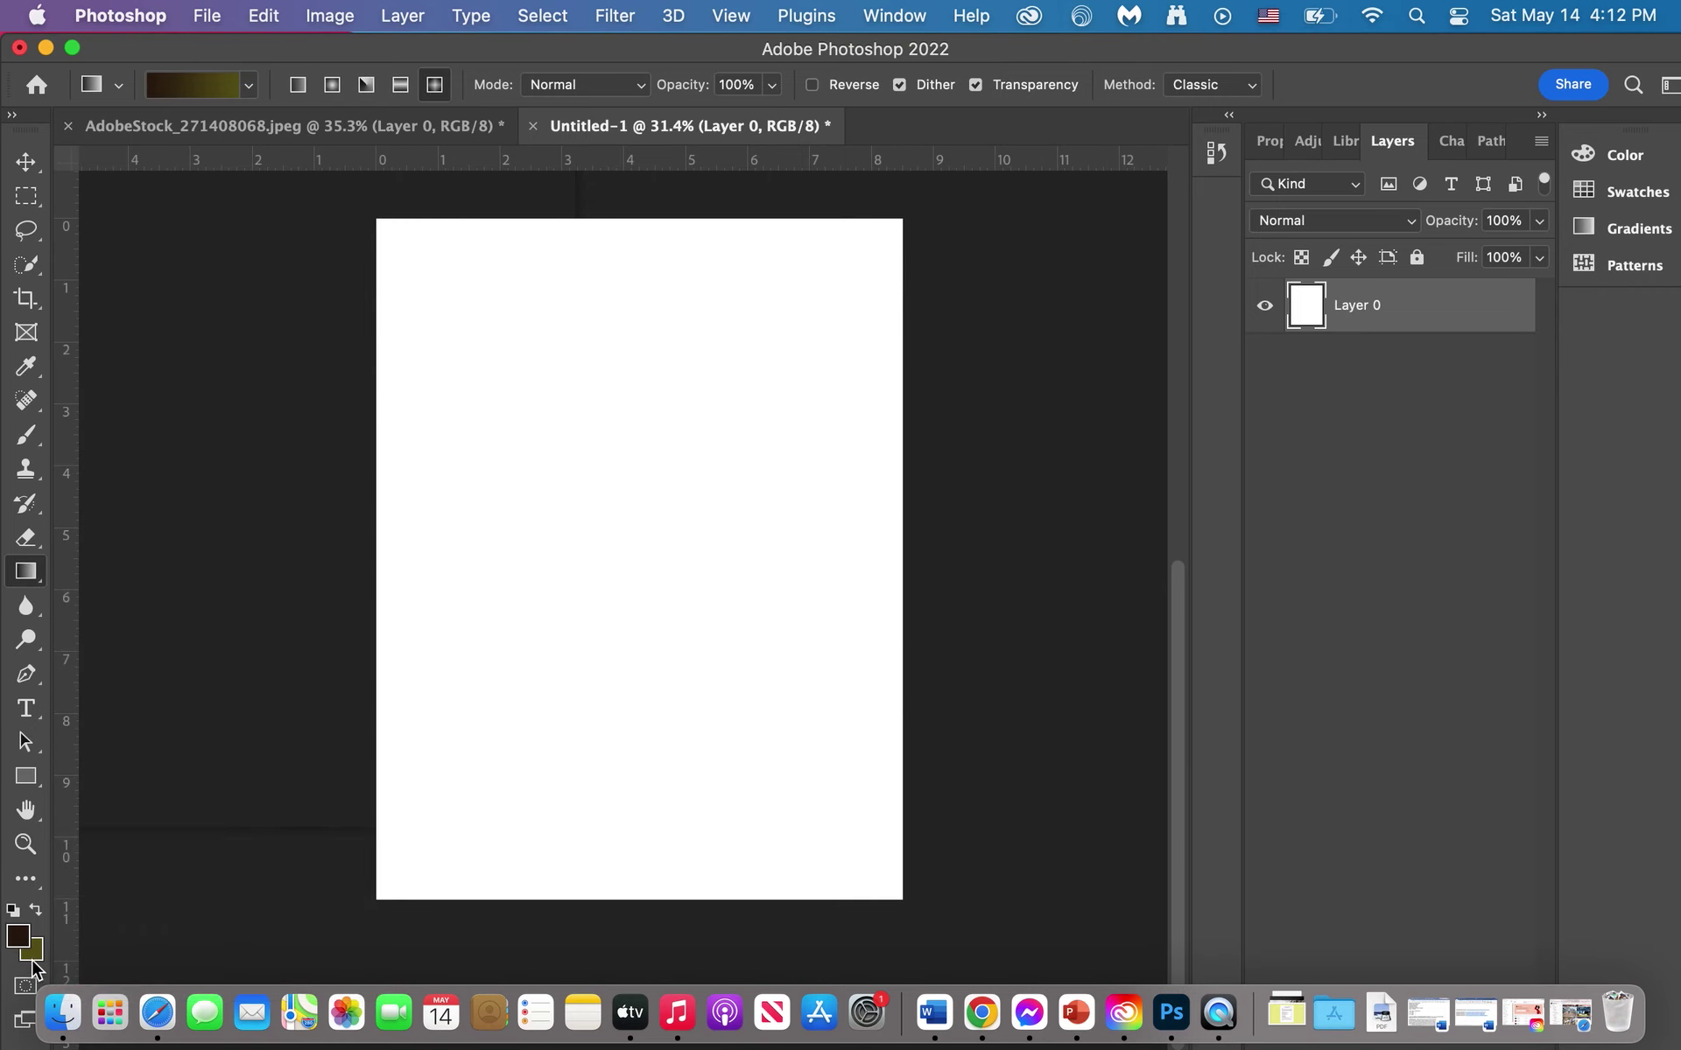
{"action": "left_click_drag", "start_coordinate": [222, 209], "coordinate": [970, 924]}
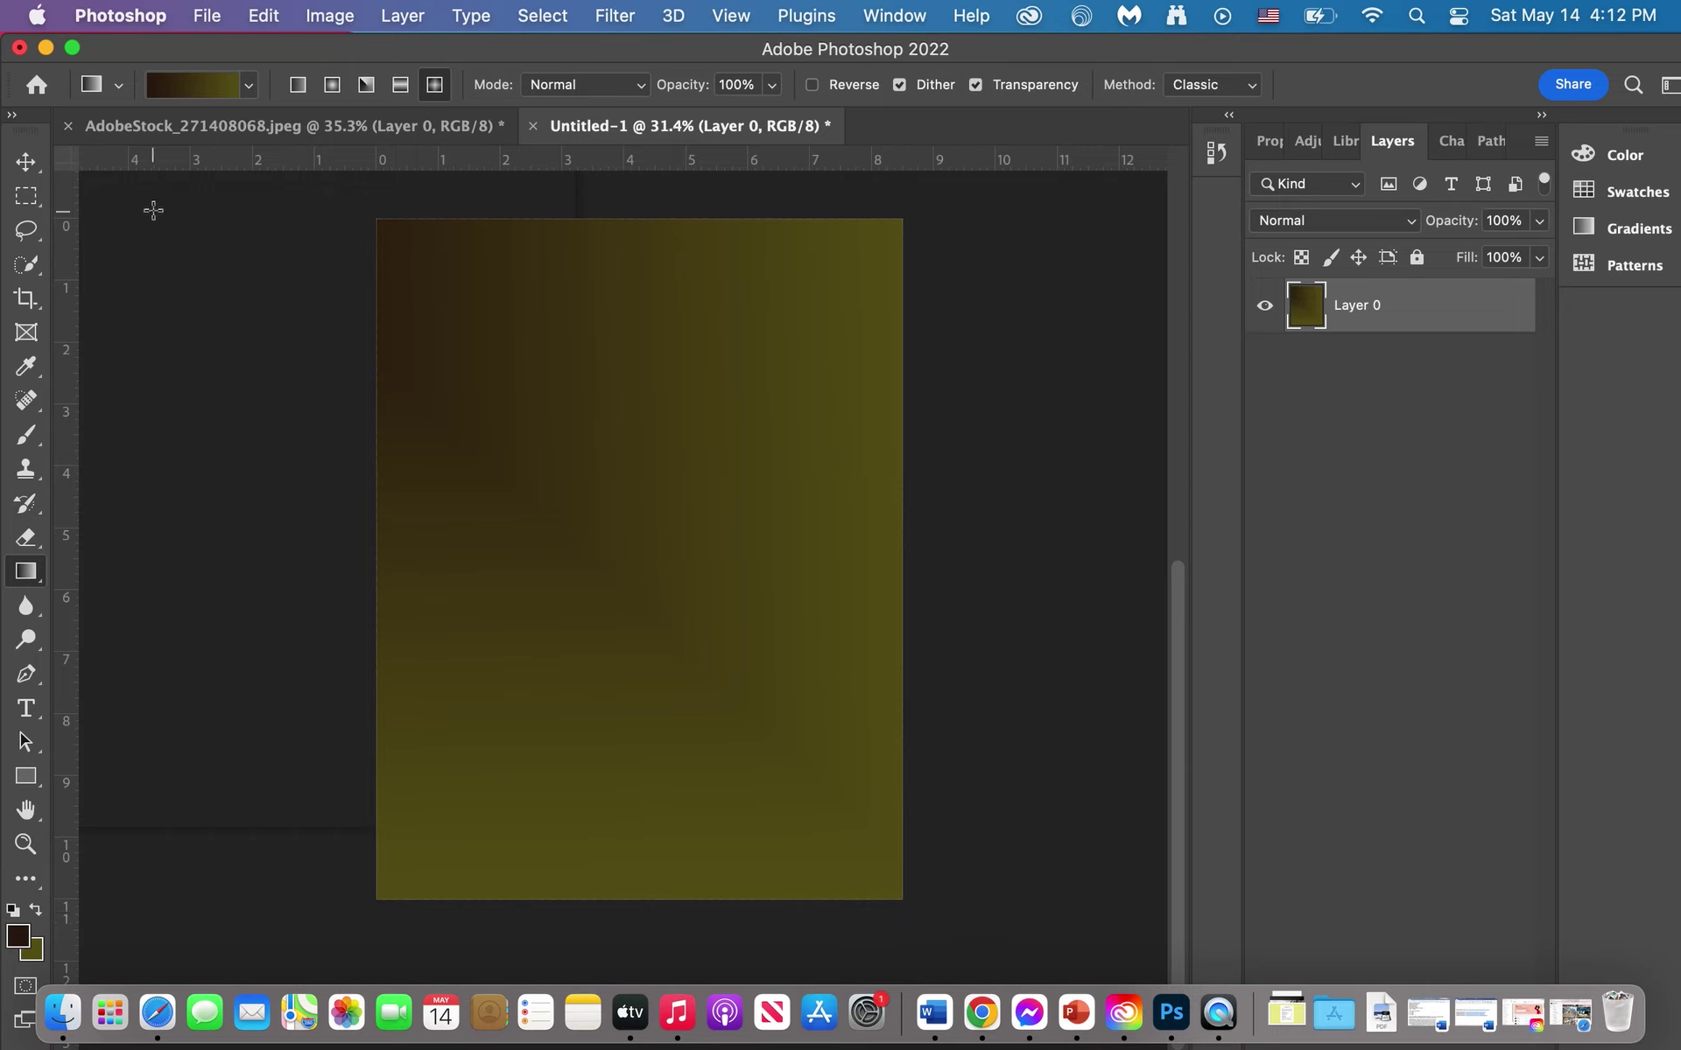
Step: Set the foreground color to the light brown #a27f68
{"action": "left_click", "coordinate": [17, 938]}
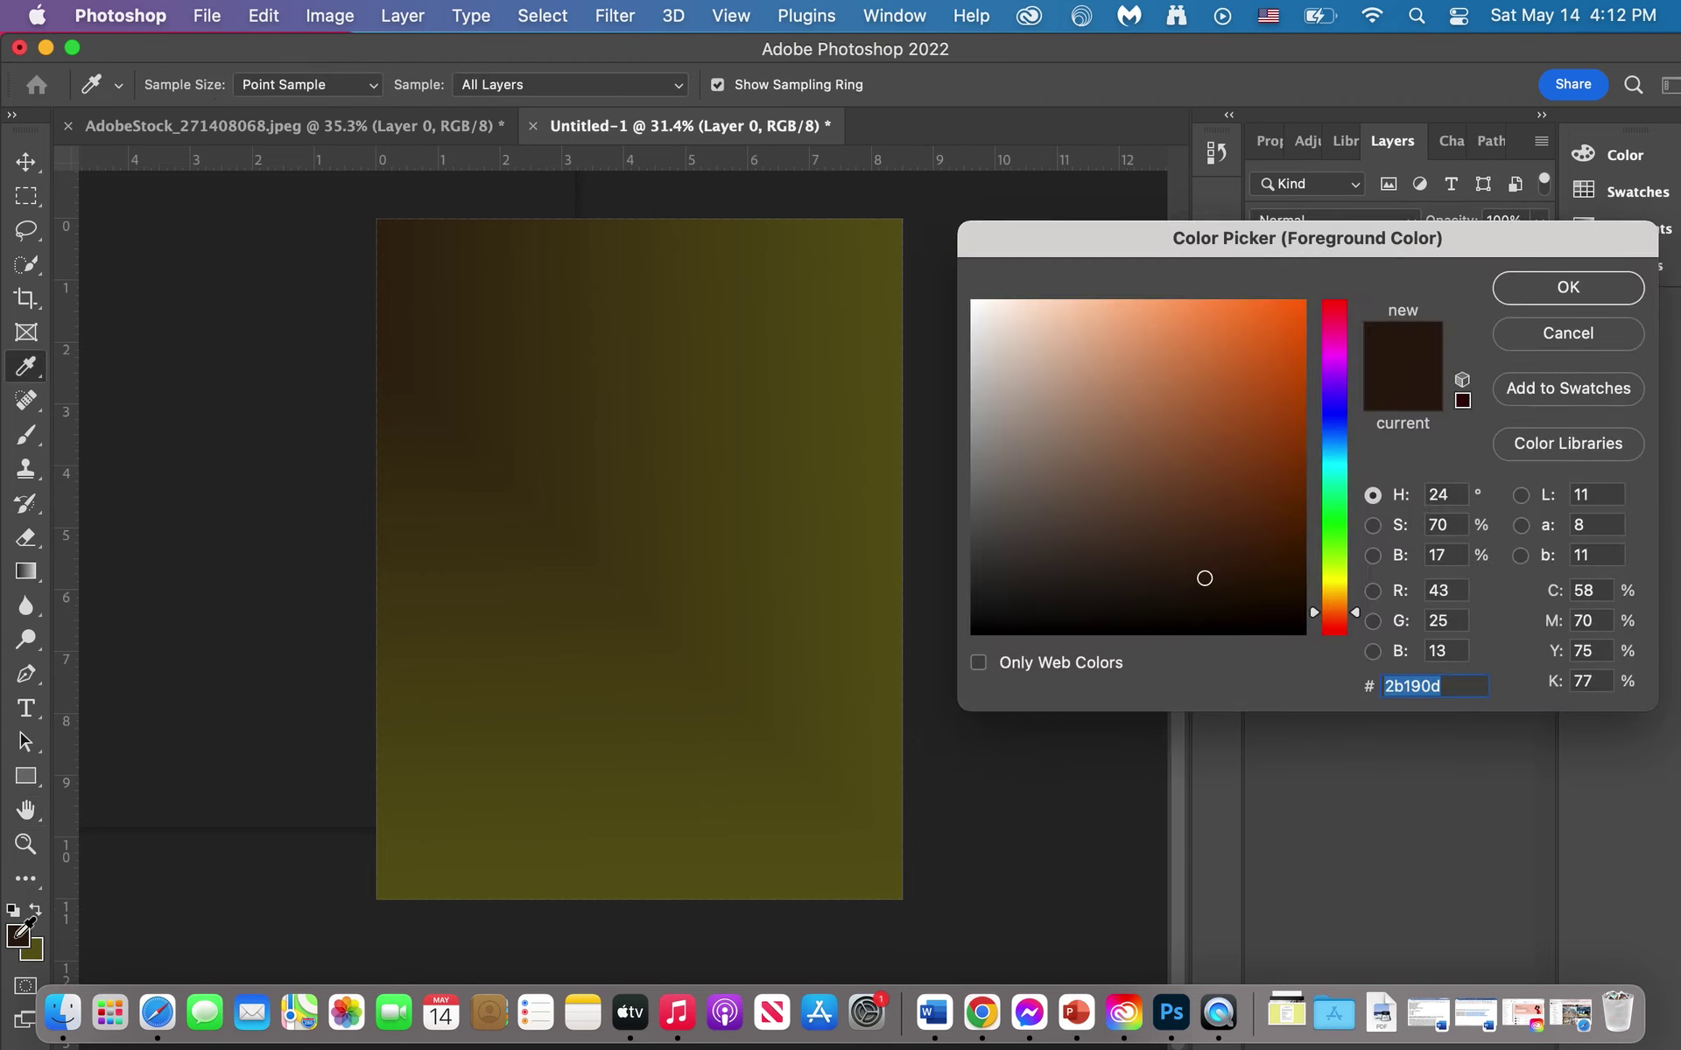
{"action": "left_click", "coordinate": [1118, 456]}
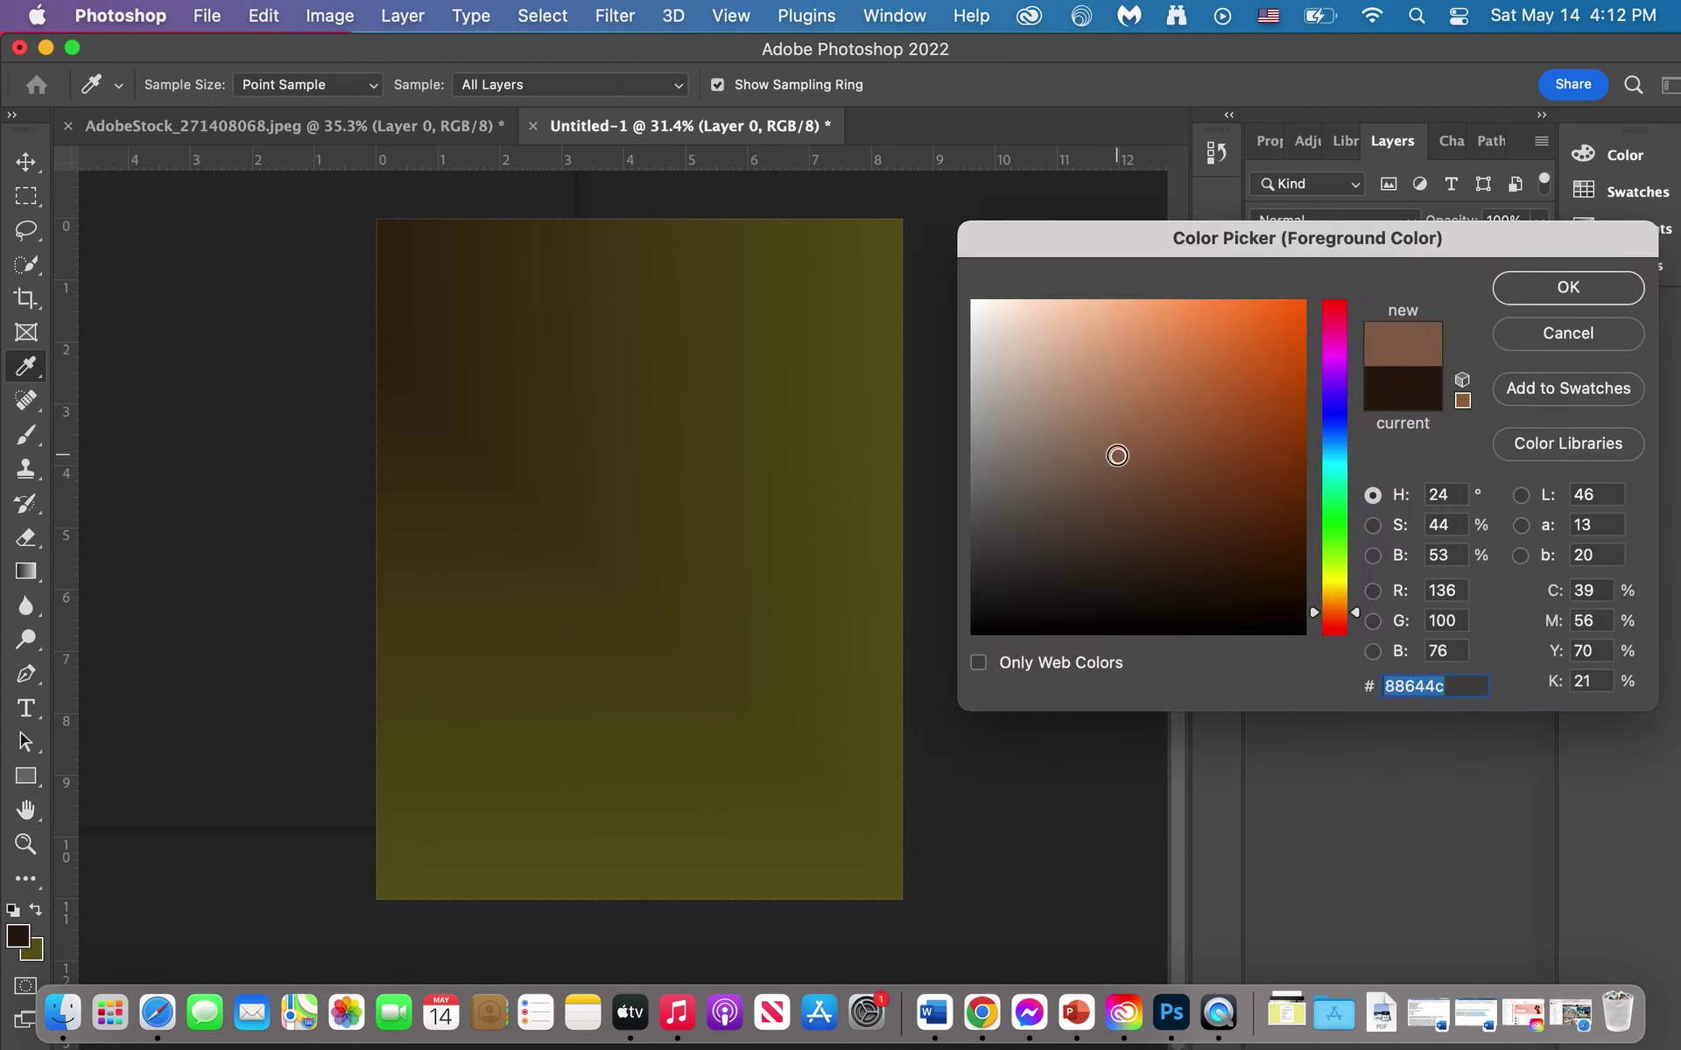
{"action": "left_click", "coordinate": [1090, 422]}
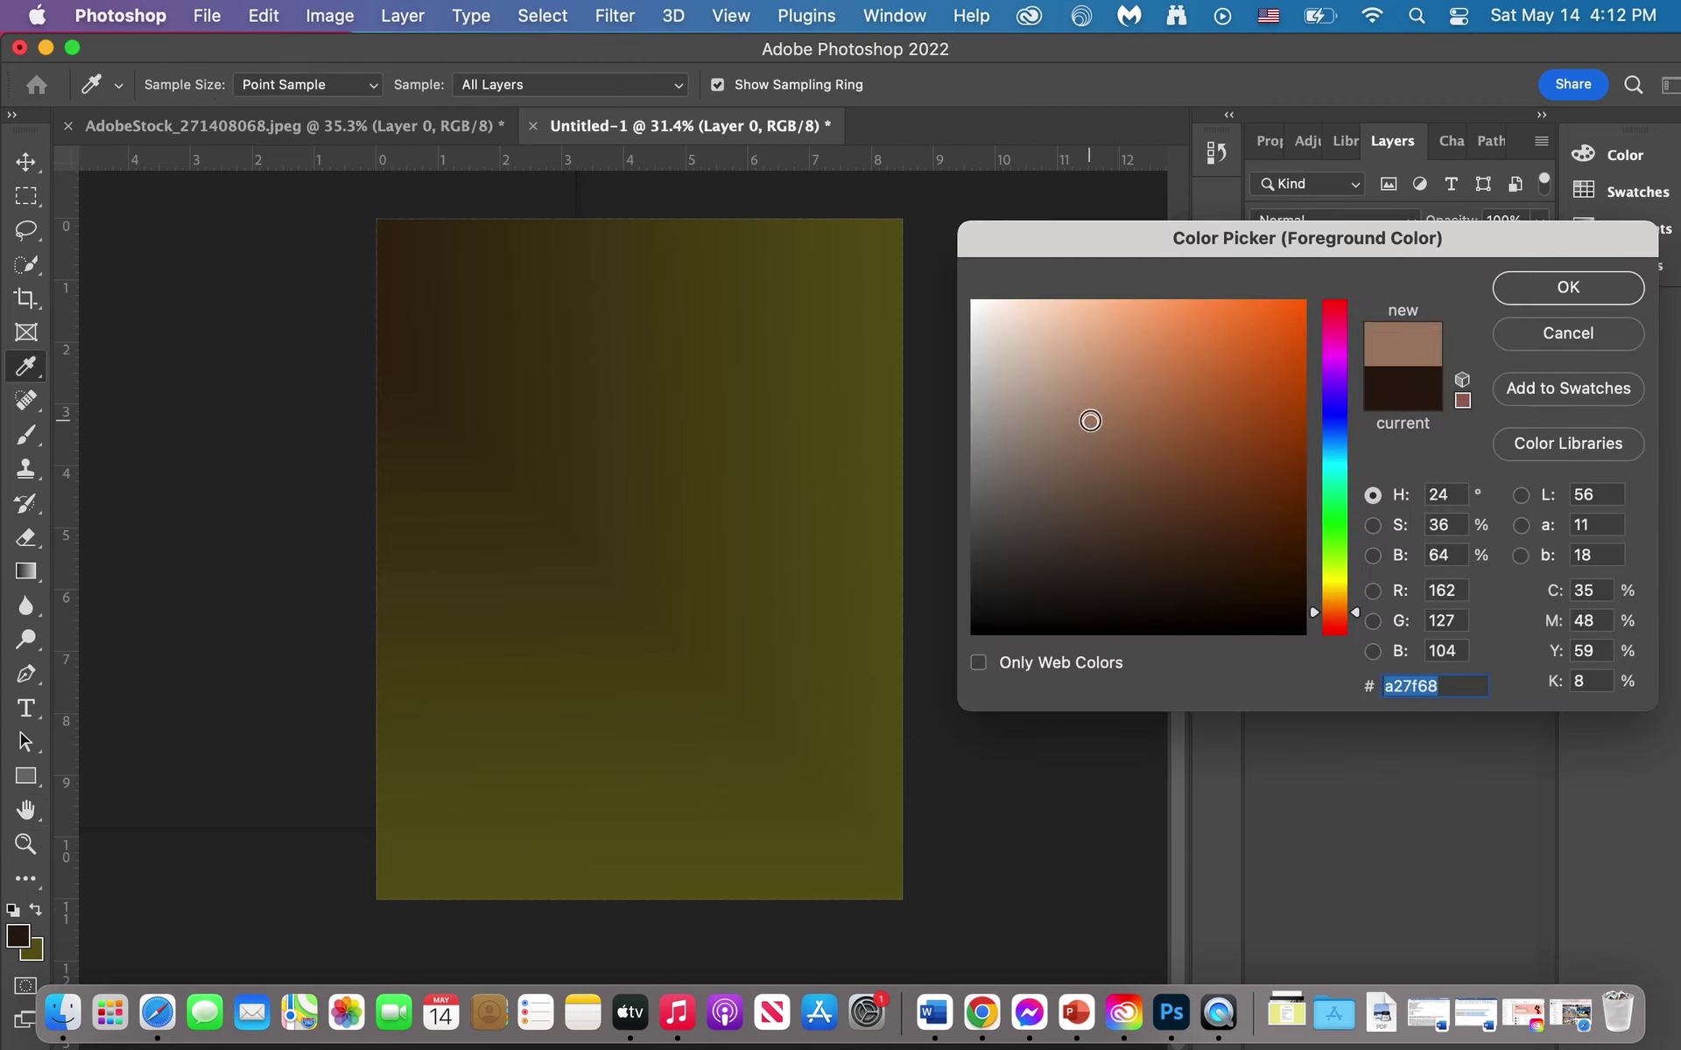
{"action": "left_click", "coordinate": [1618, 282]}
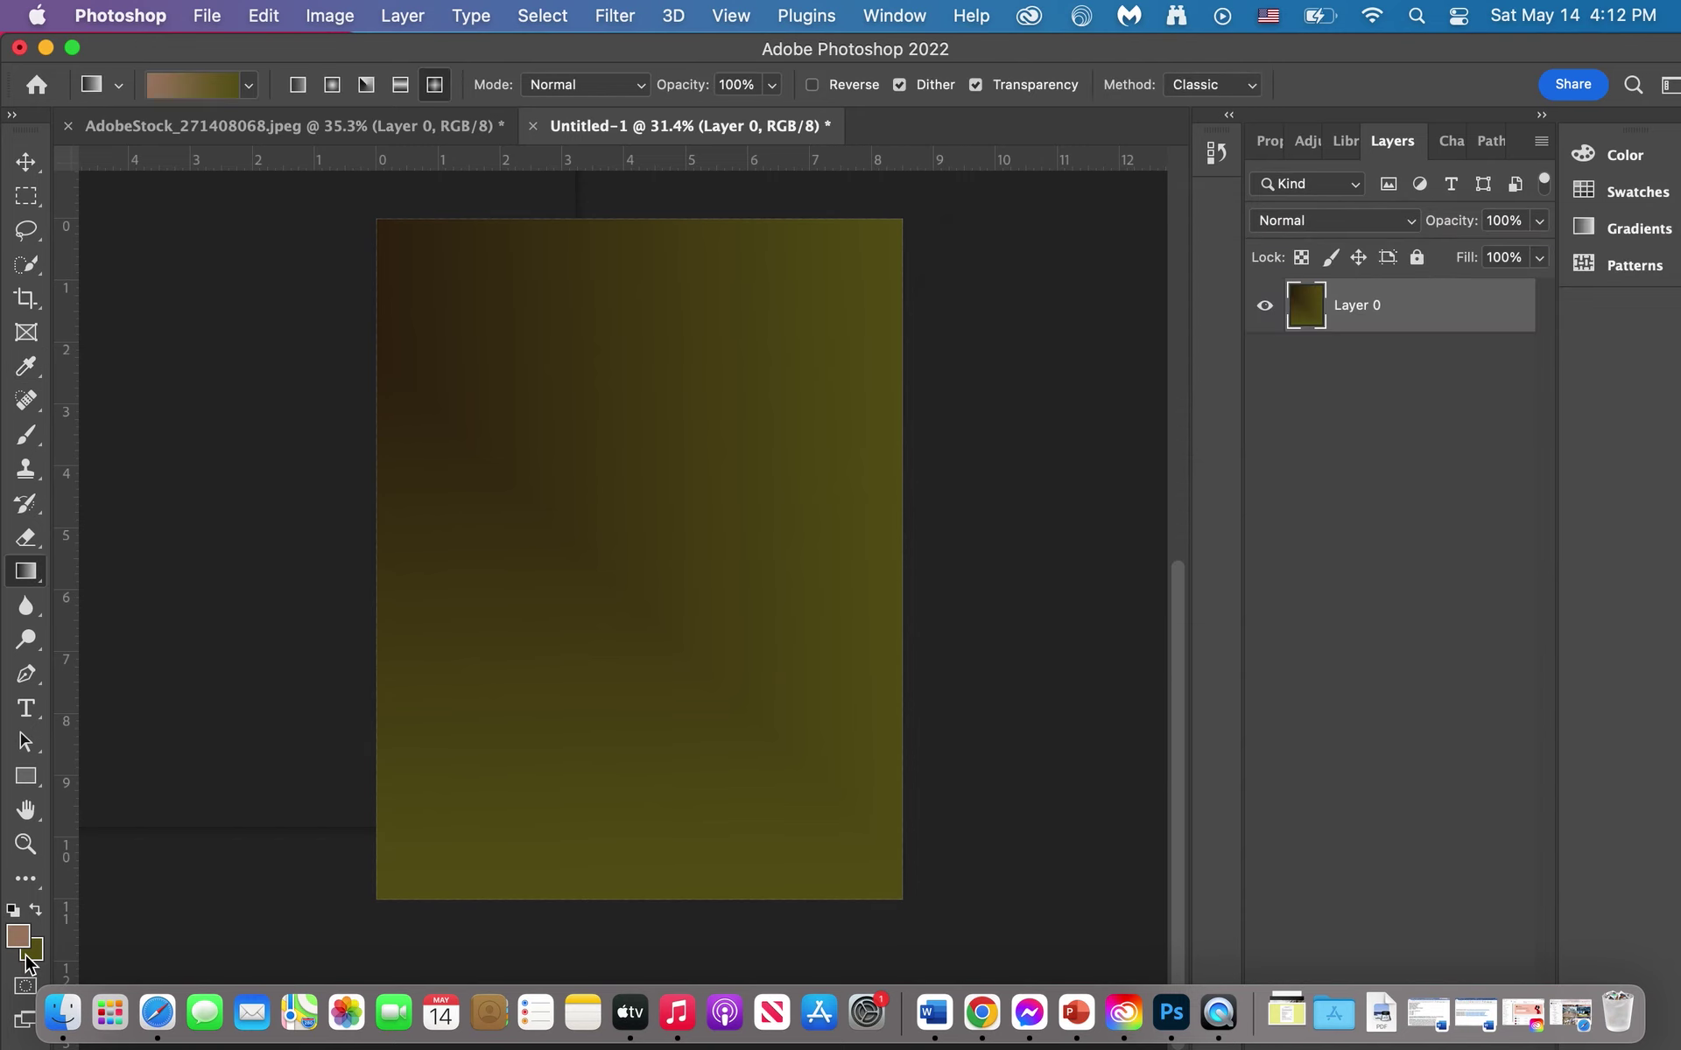
Step: Set the background color to a muted purple and fill the layer with a brown-to-purple diamond gradient spreading from the page's lower right edge
{"action": "left_click", "coordinate": [30, 951]}
{"action": "left_click", "coordinate": [1334, 385]}
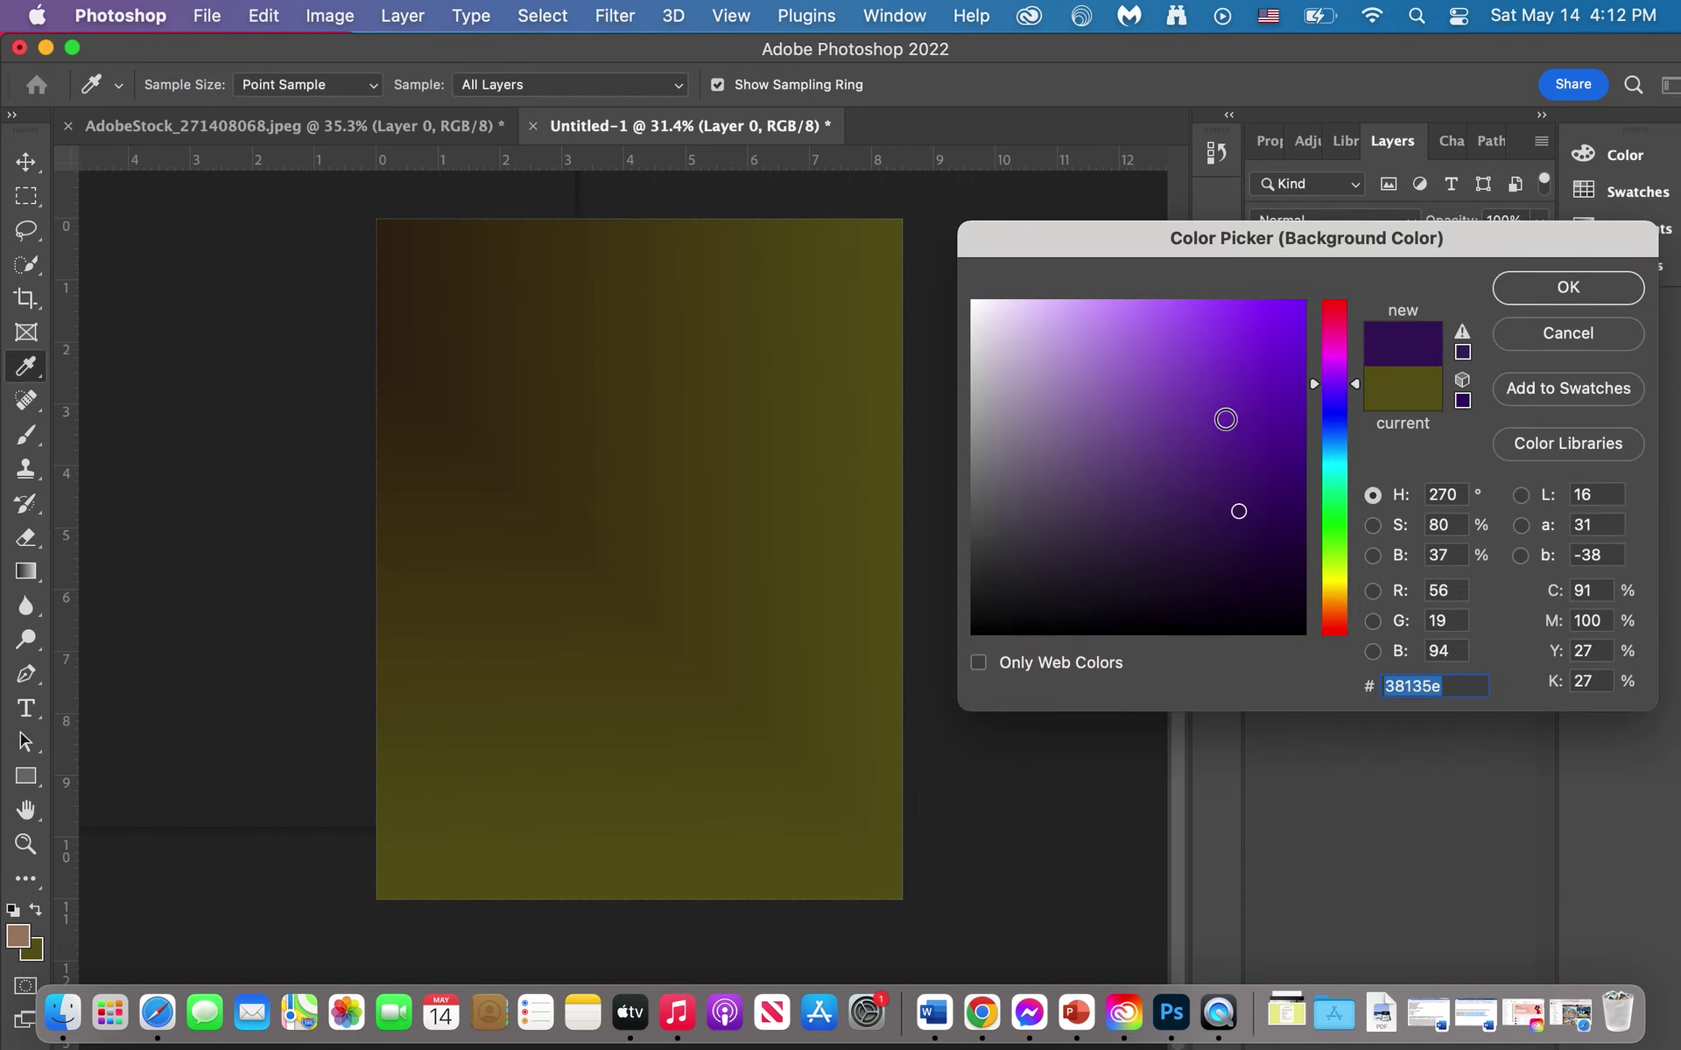
{"action": "left_click", "coordinate": [1084, 405]}
{"action": "left_click", "coordinate": [1566, 289]}
{"action": "key", "text": "g"}
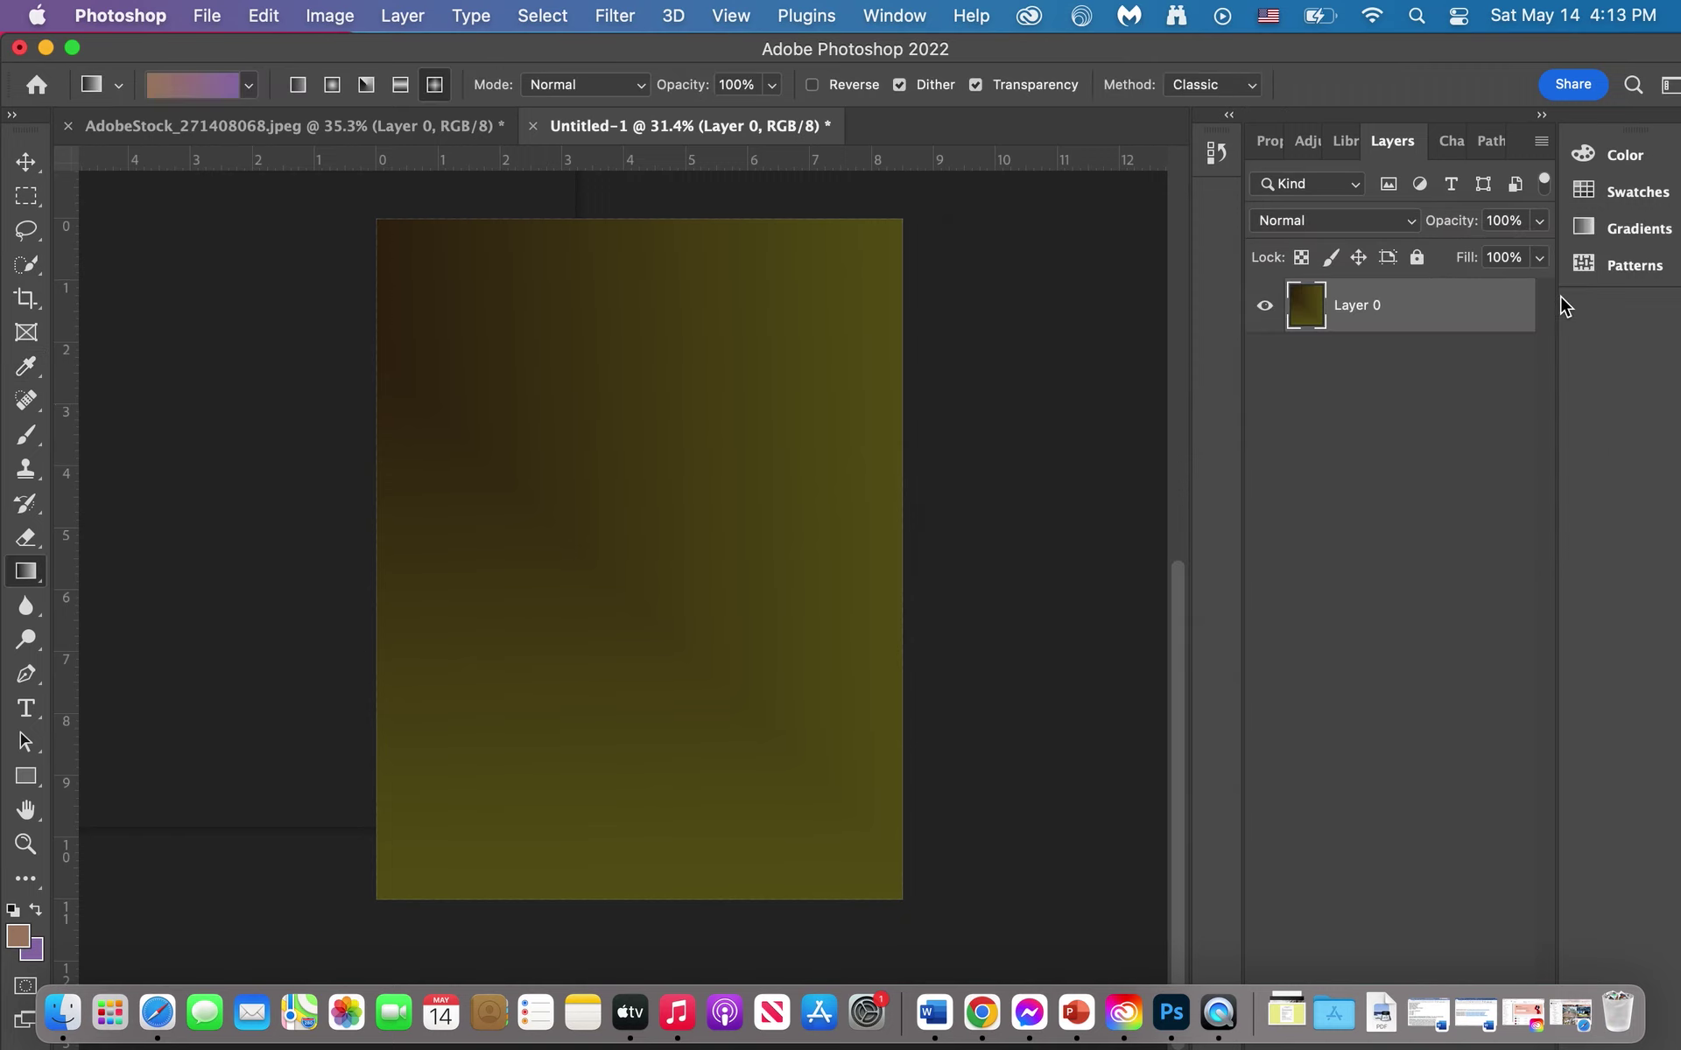
{"action": "left_click_drag", "start_coordinate": [274, 196], "coordinate": [969, 923]}
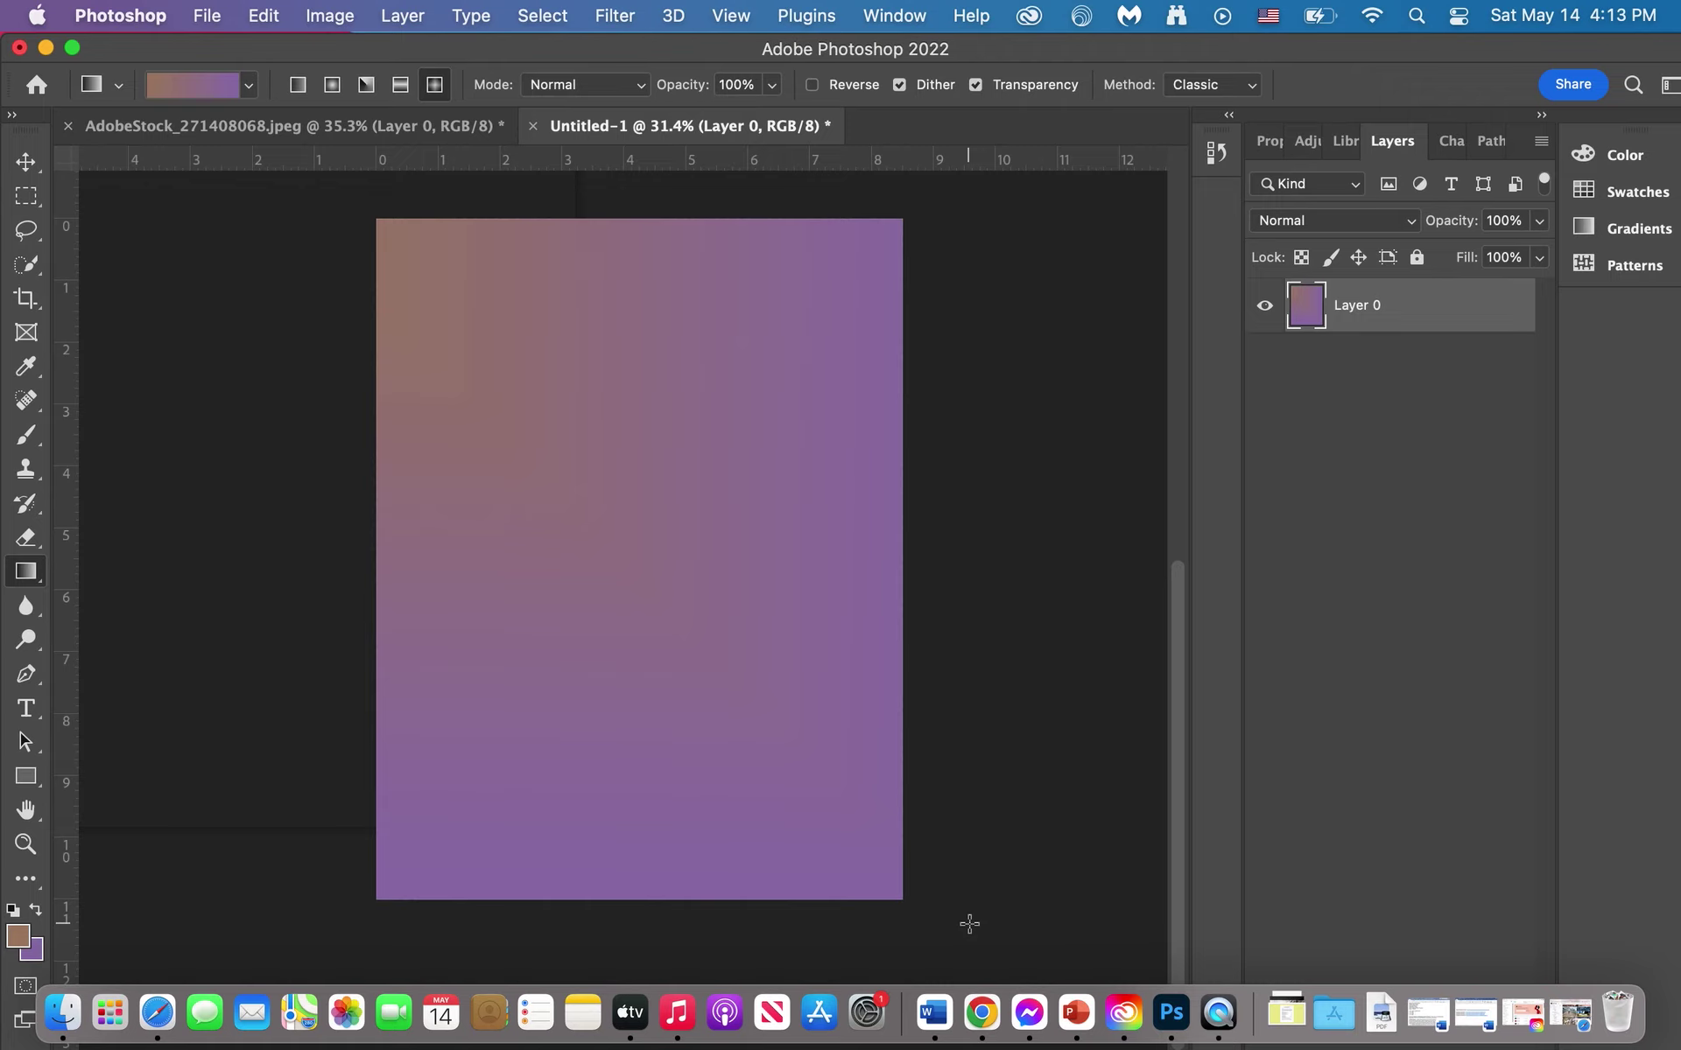
{"action": "left_click_drag", "start_coordinate": [980, 728], "coordinate": [289, 664]}
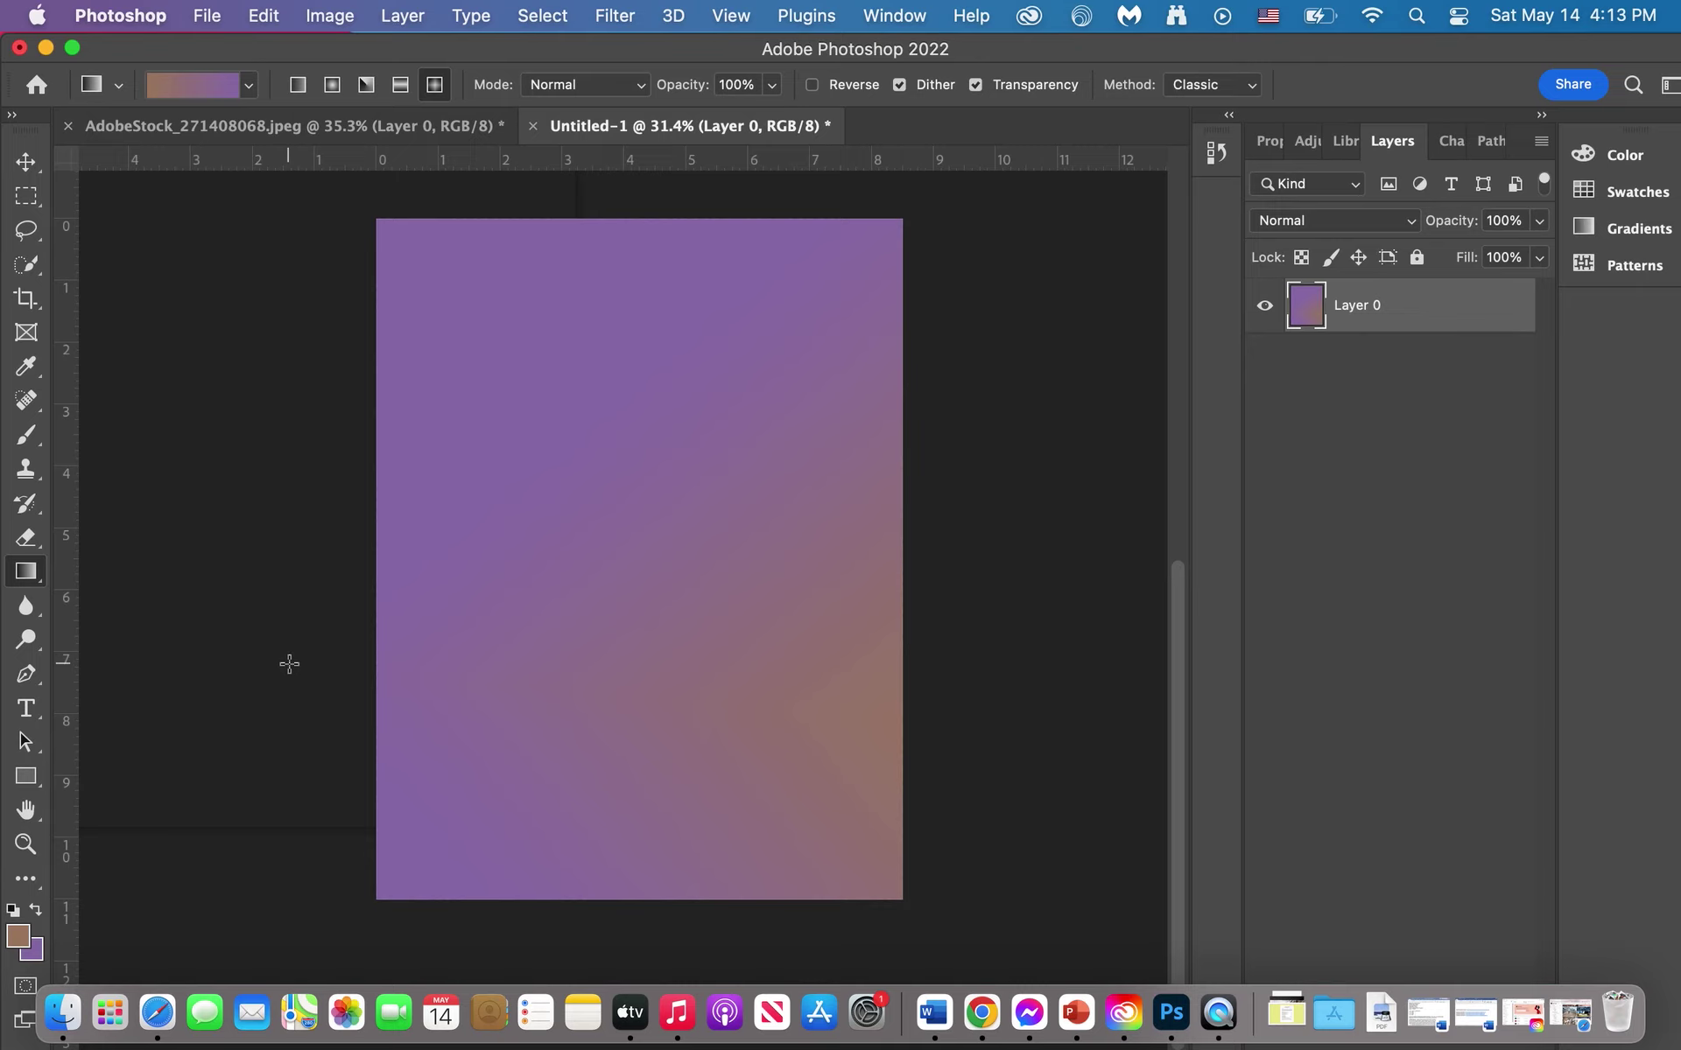
Step: Float the Untitled-1 and AdobeStock_271408068.jpeg documents as separate windows next to each other
{"action": "left_click", "coordinate": [25, 163]}
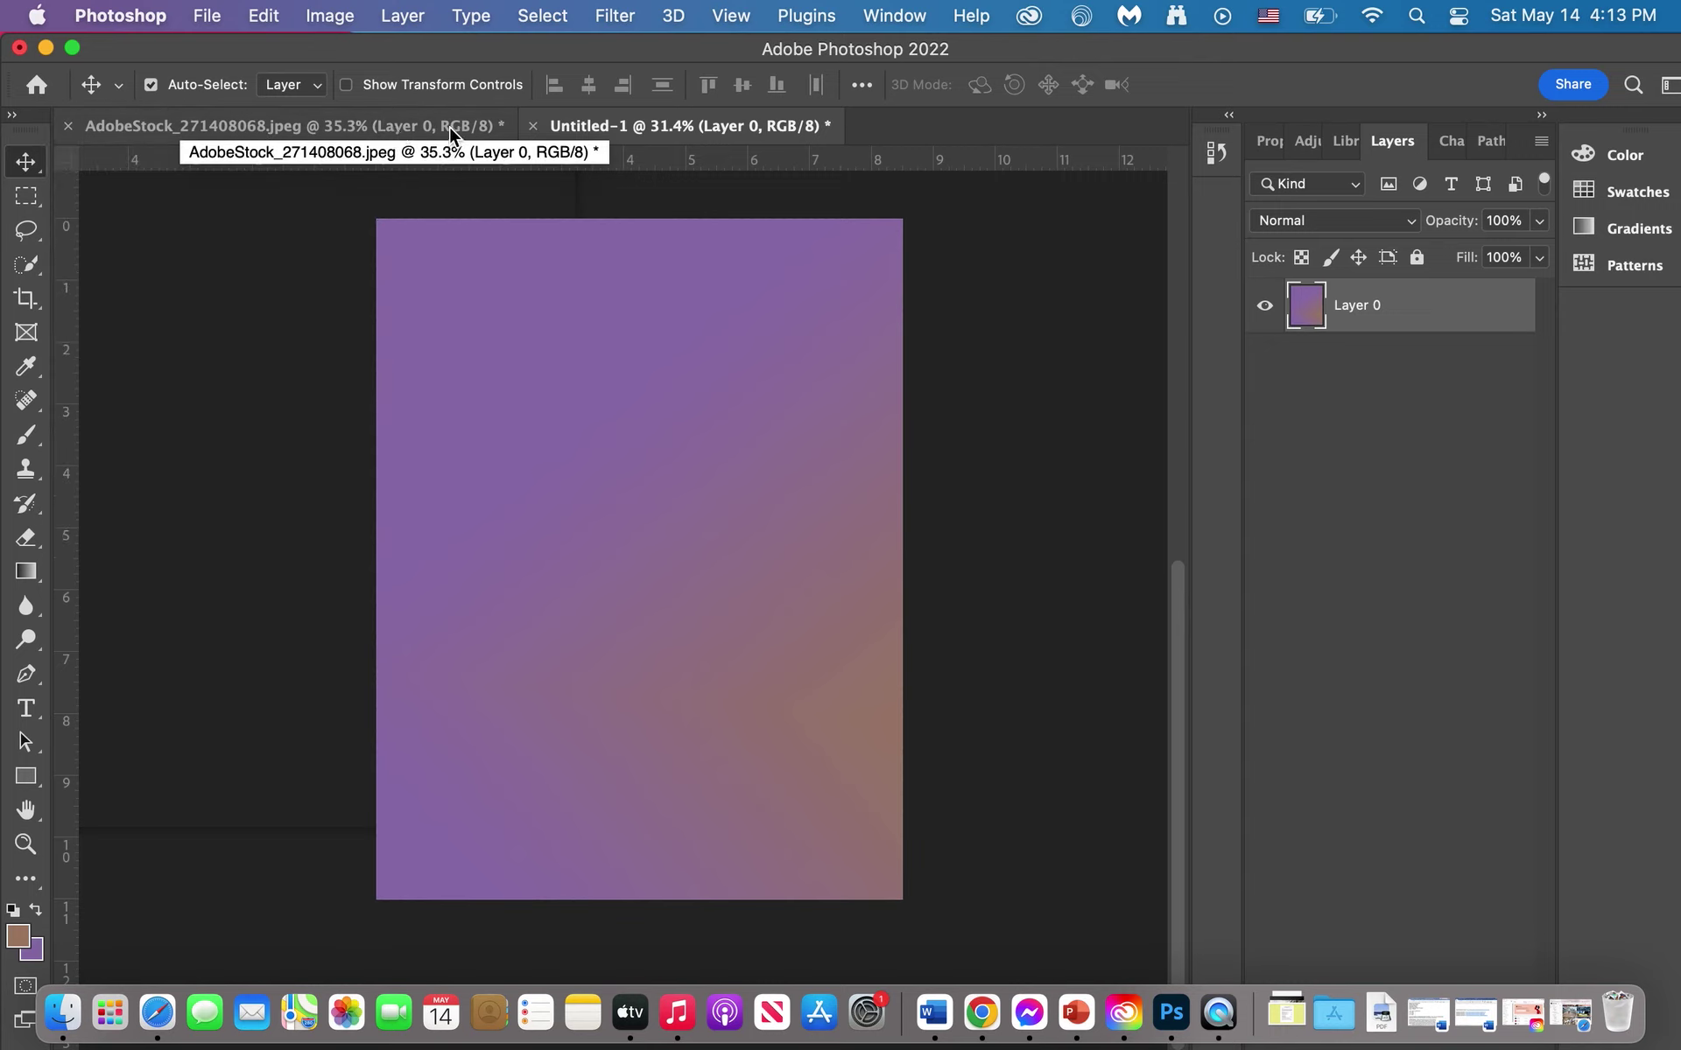
{"action": "left_click", "coordinate": [297, 127]}
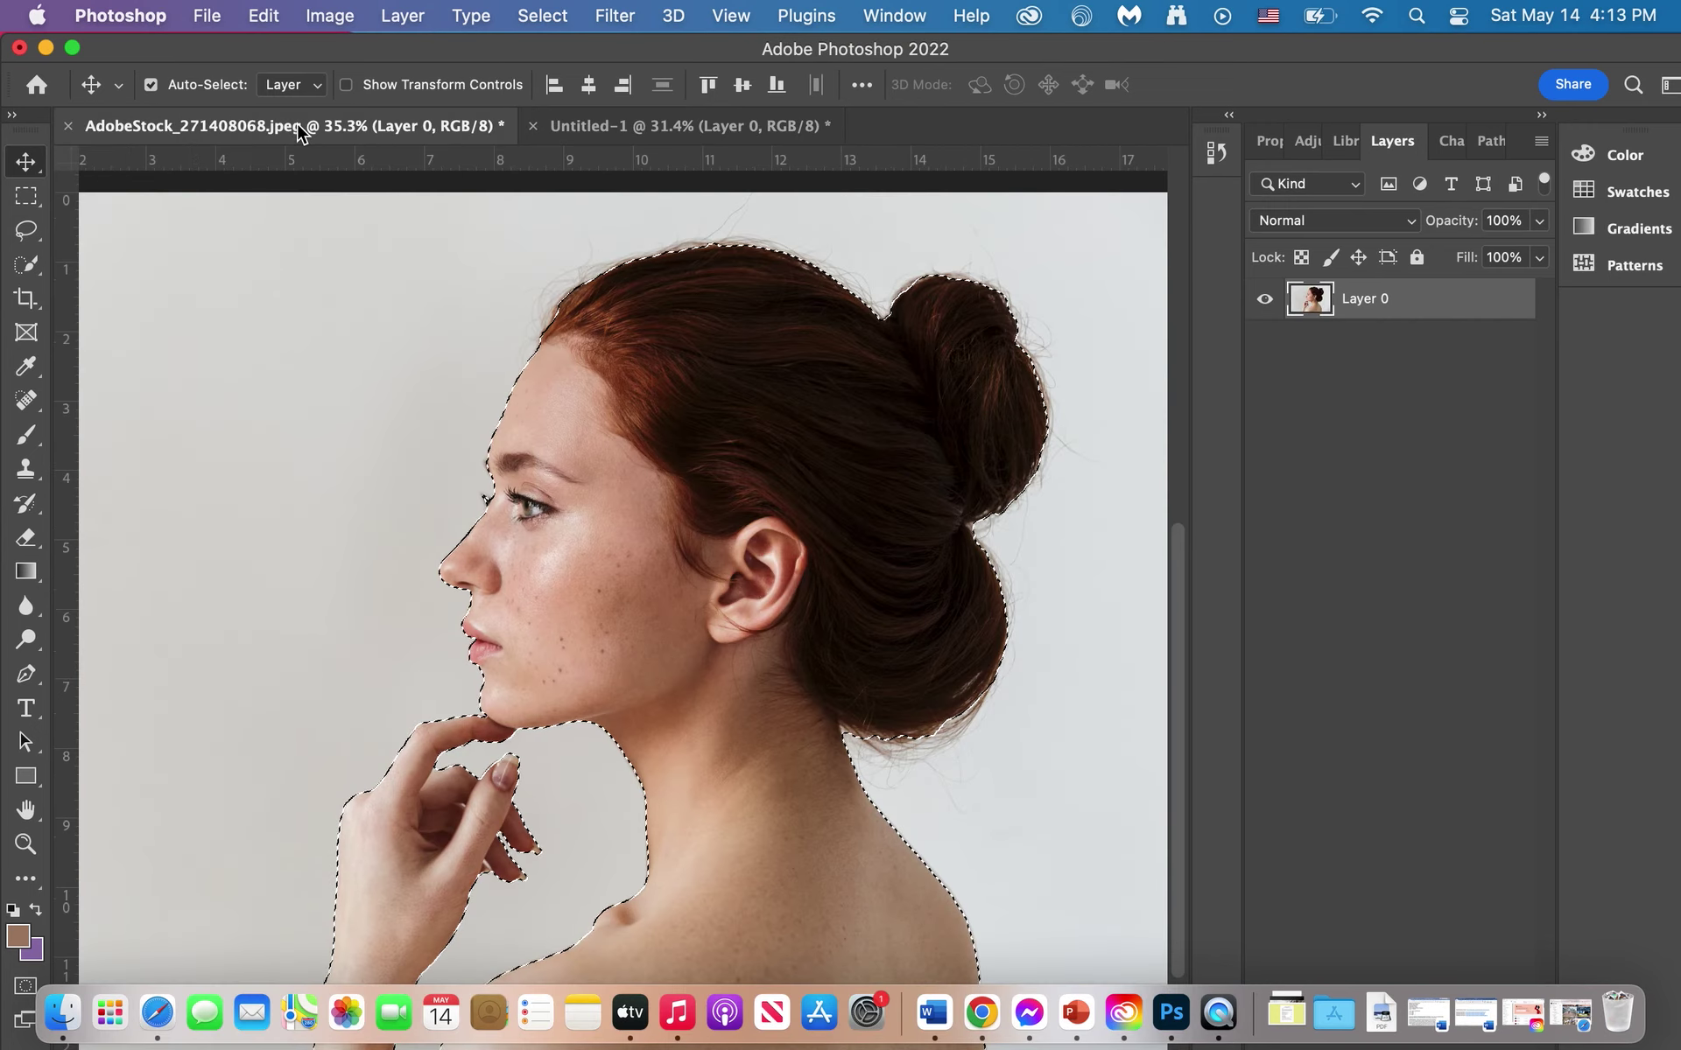
{"action": "left_click", "coordinate": [663, 128]}
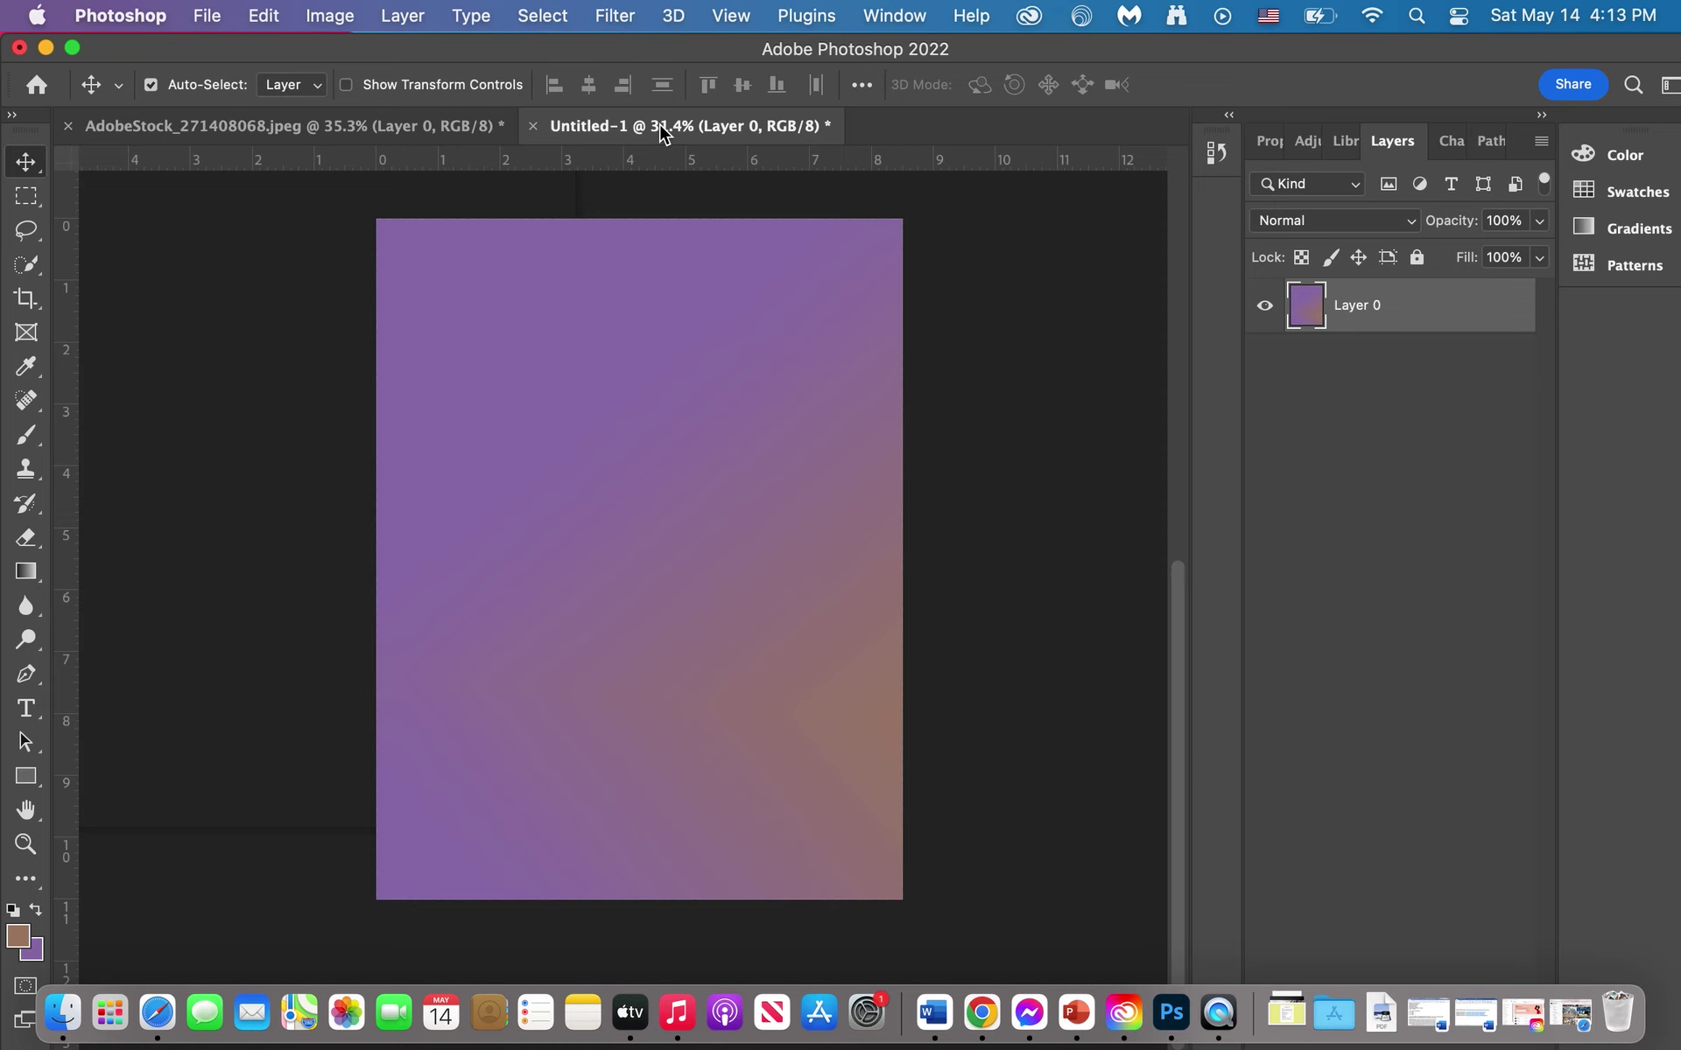
{"action": "left_click", "coordinate": [350, 129]}
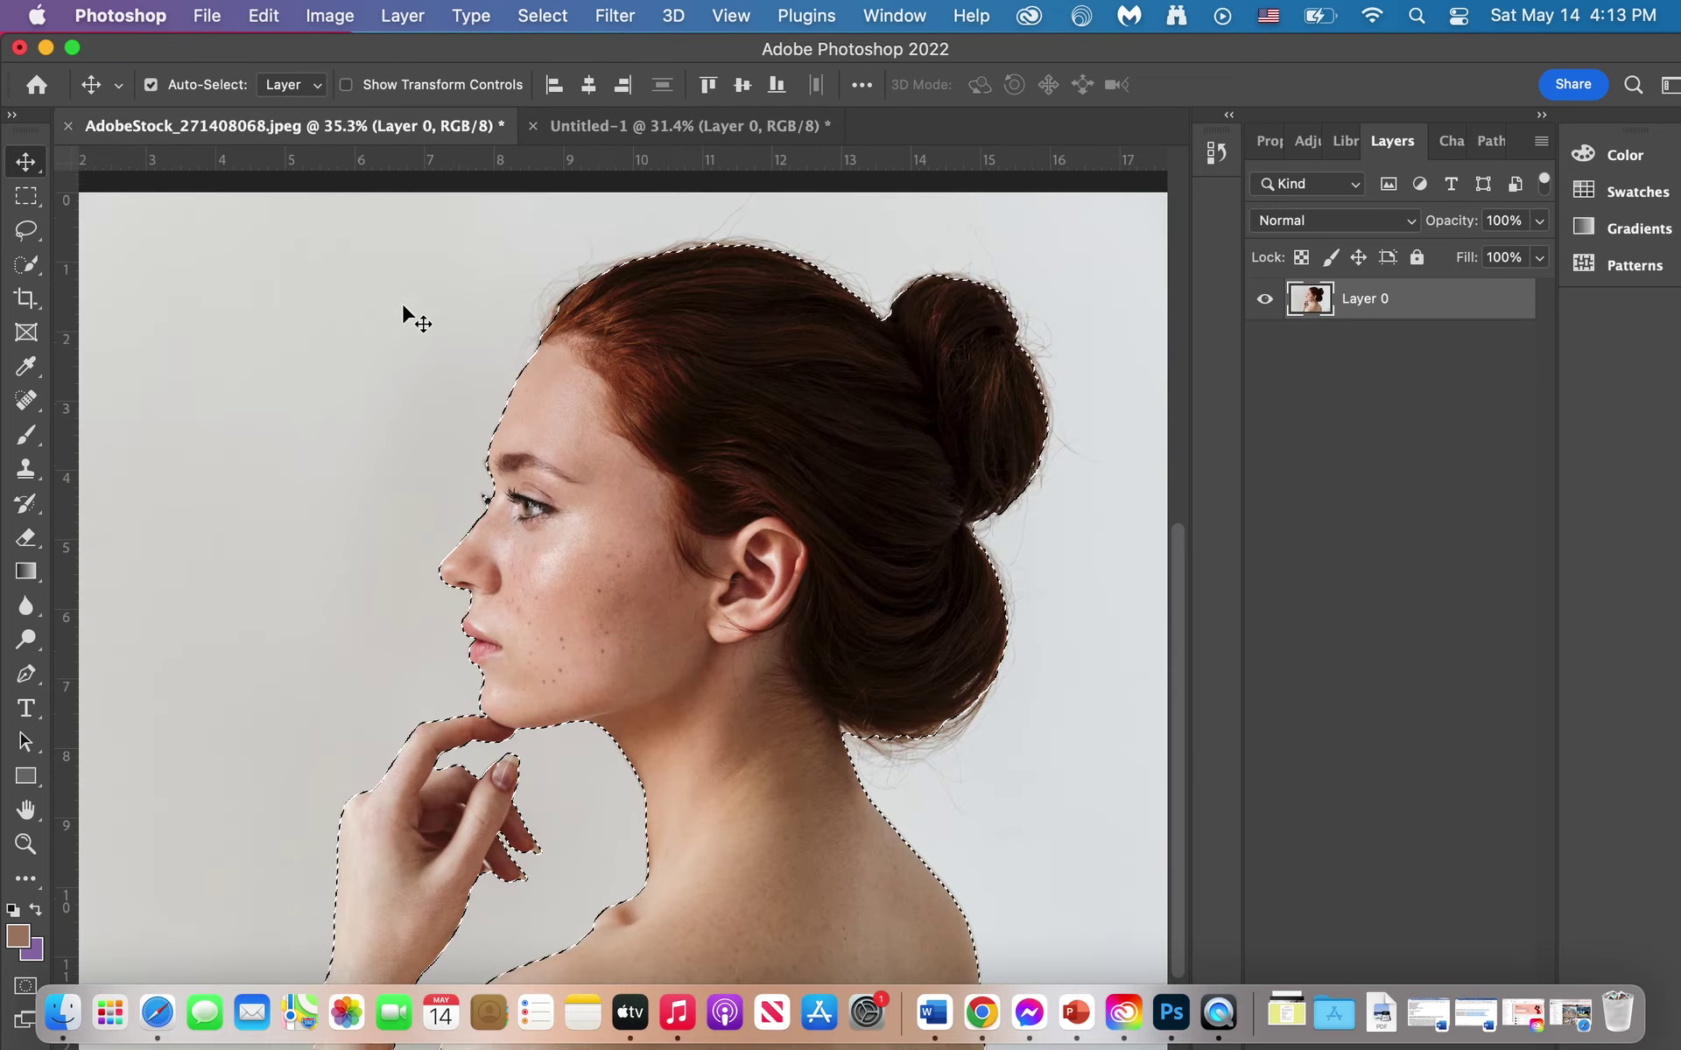
{"action": "left_click", "coordinate": [652, 126]}
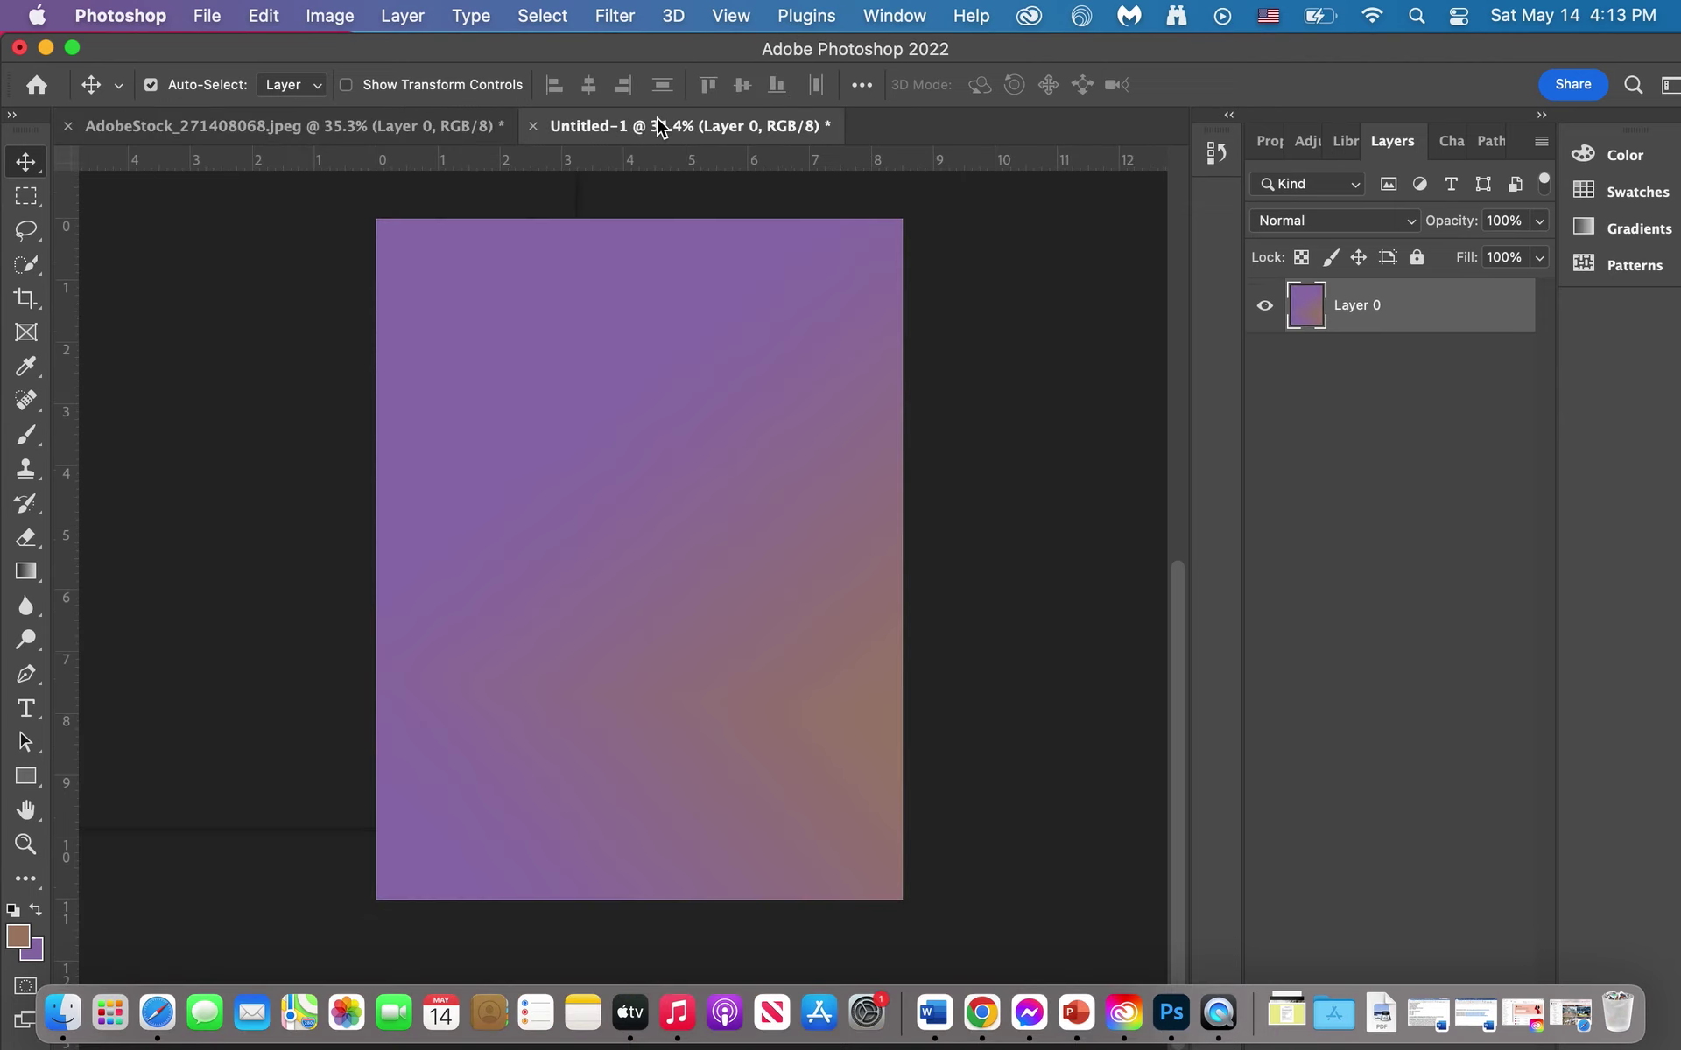
{"action": "left_click_drag", "start_coordinate": [658, 125], "coordinate": [1057, 325]}
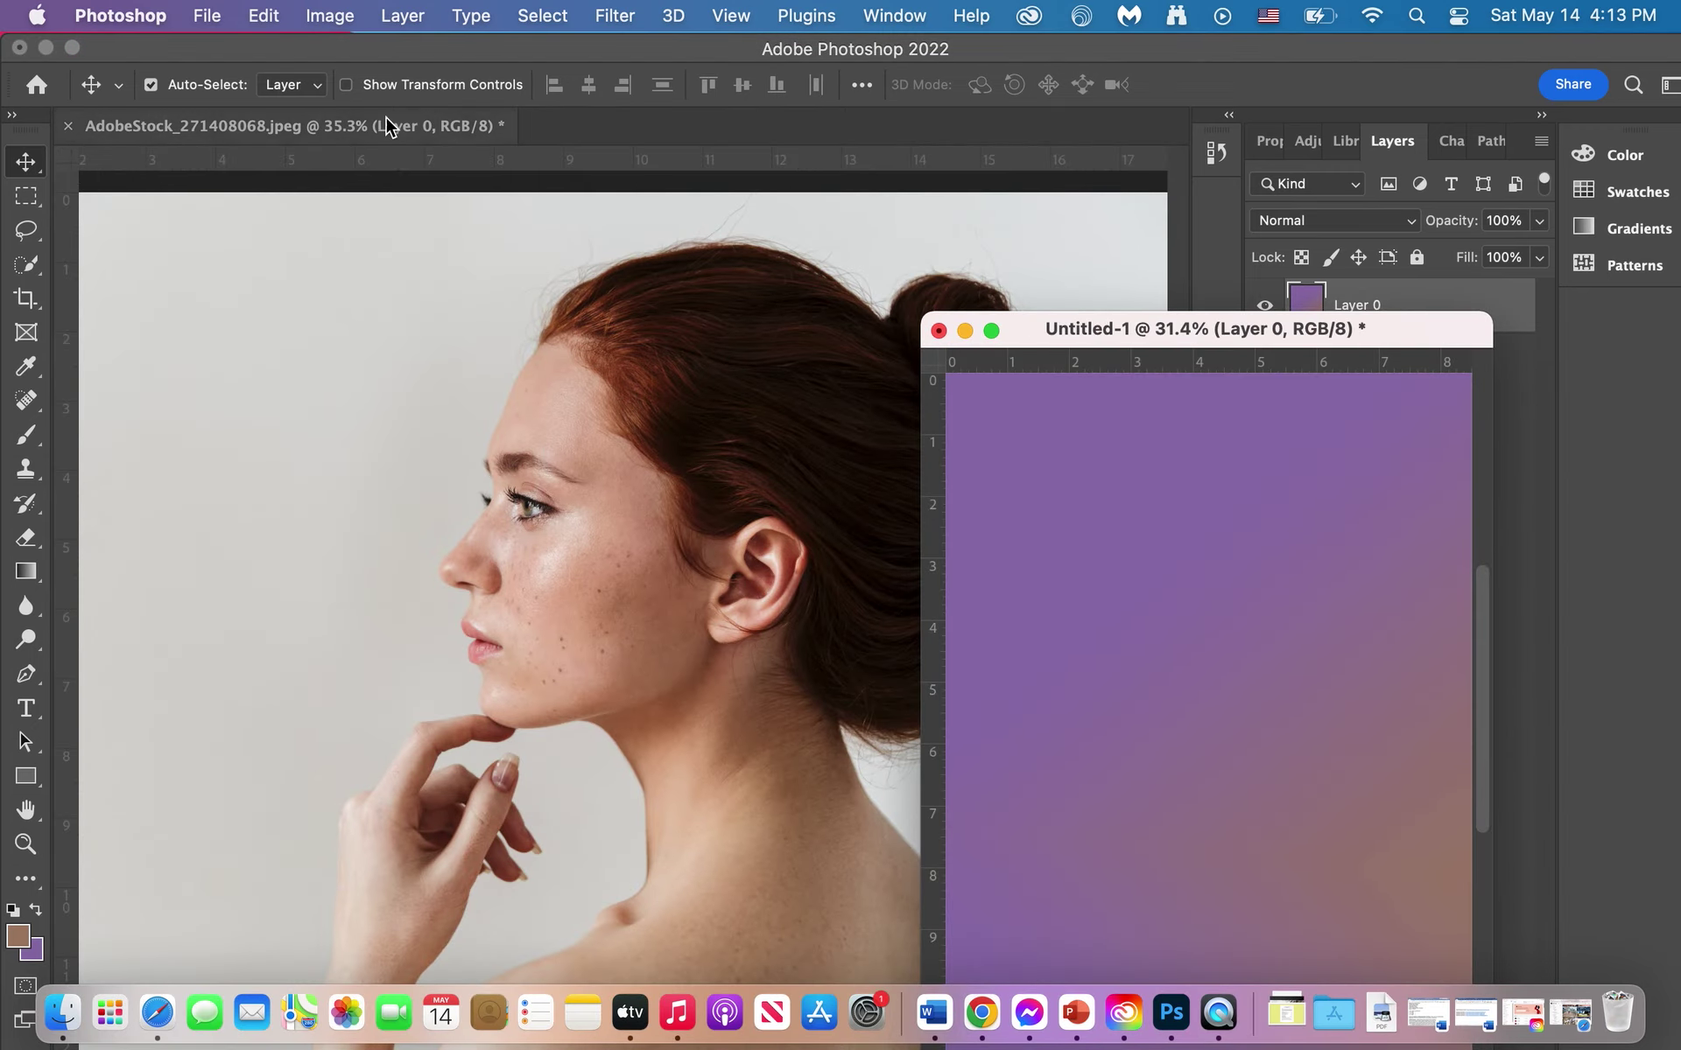
{"action": "left_click_drag", "start_coordinate": [375, 132], "coordinate": [277, 314]}
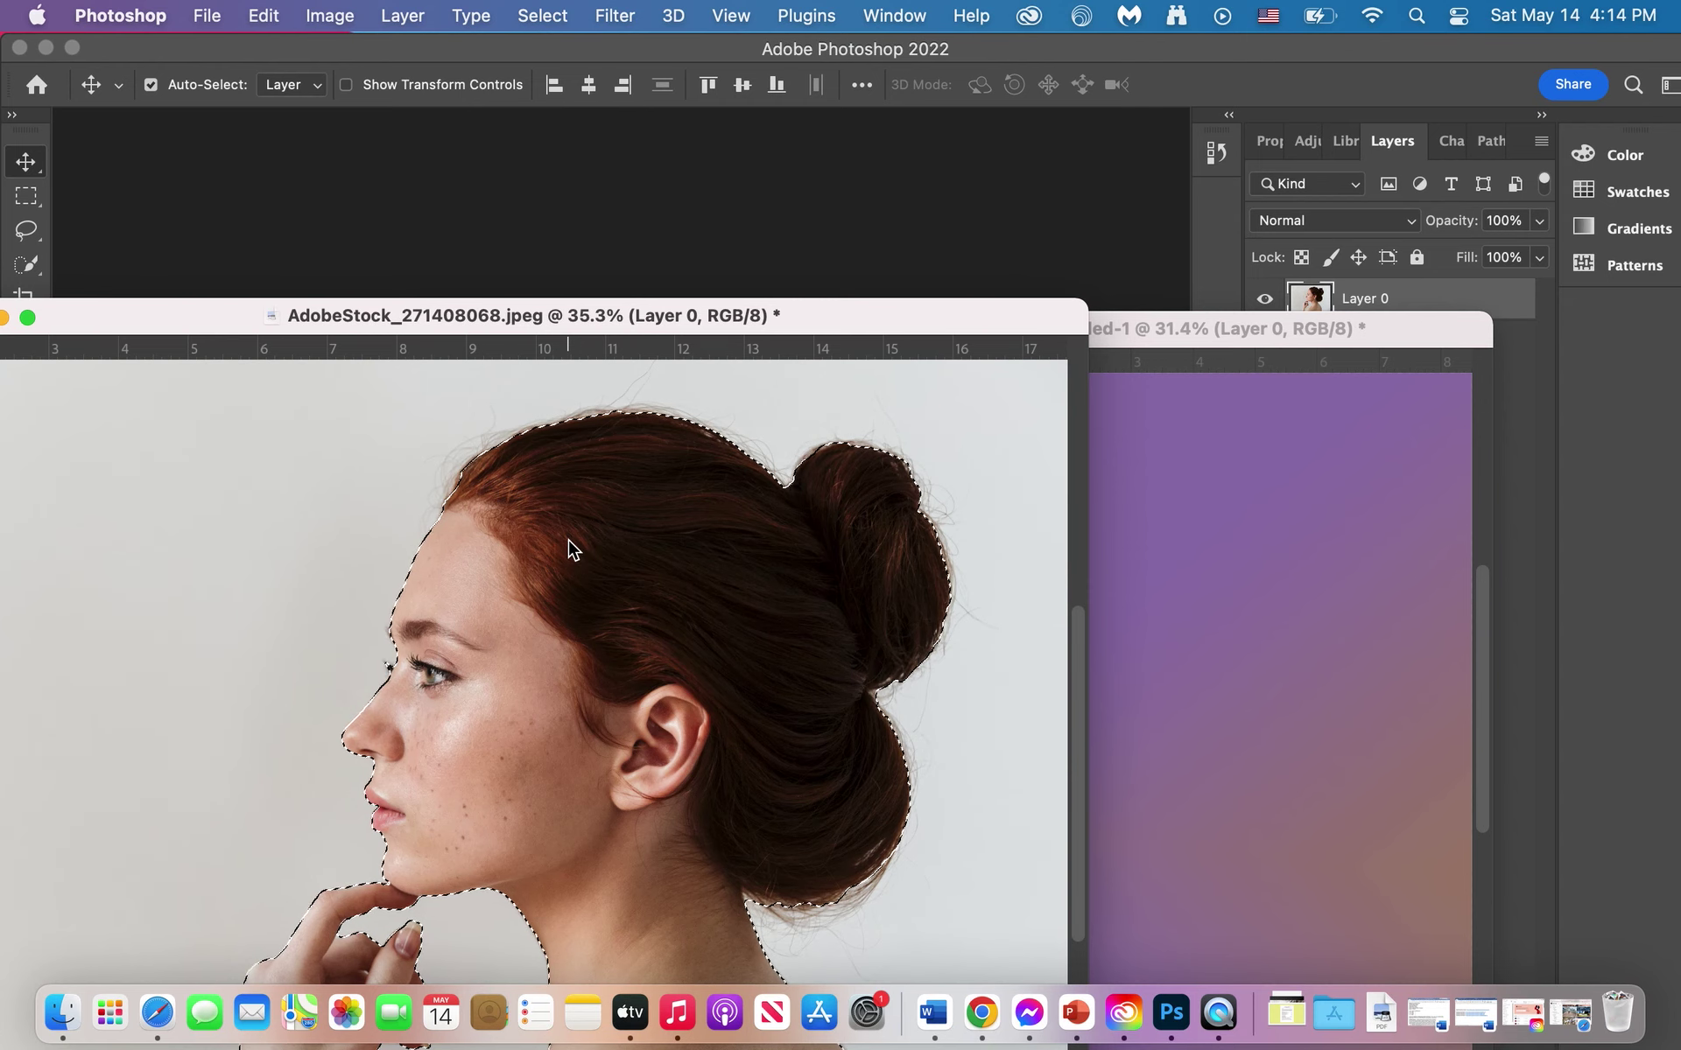
Step: Copy the selected woman from the photo into Untitled-1 and move her up and left so her hair bun fits on the page
{"action": "left_click_drag", "start_coordinate": [569, 547], "coordinate": [1307, 617]}
{"action": "left_click_drag", "start_coordinate": [1126, 343], "coordinate": [758, 114]}
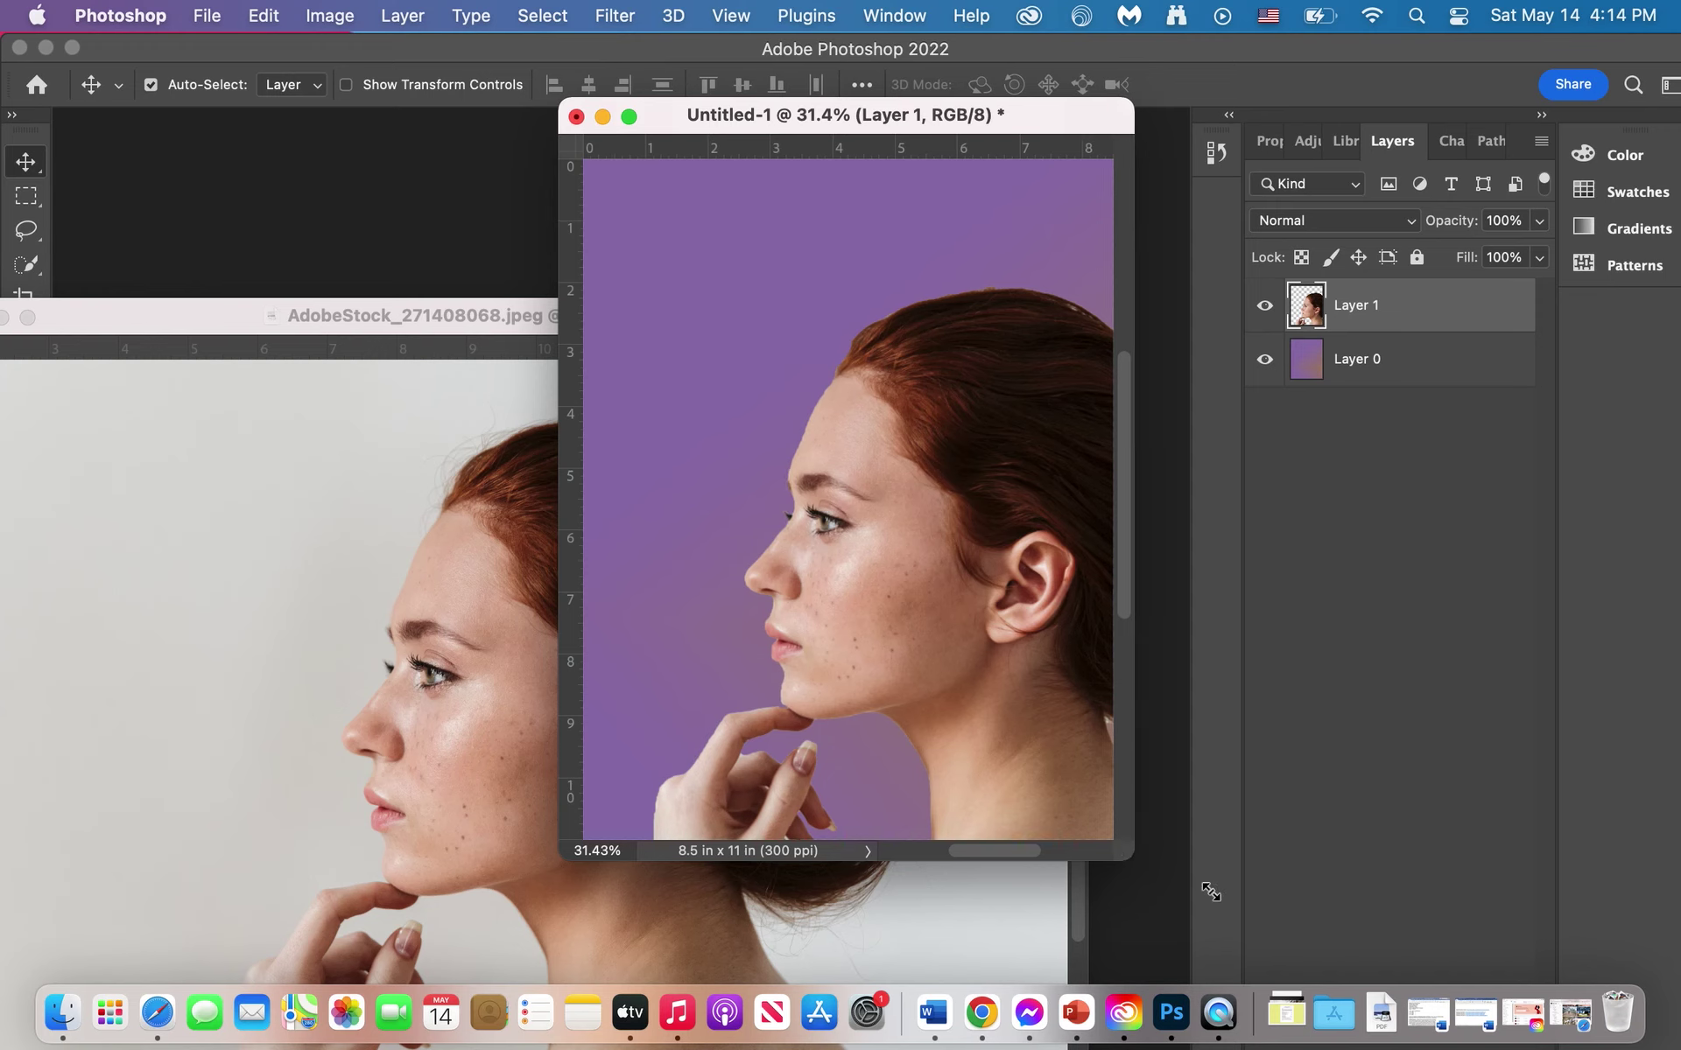
{"action": "left_click_drag", "start_coordinate": [1124, 862], "coordinate": [1453, 976]}
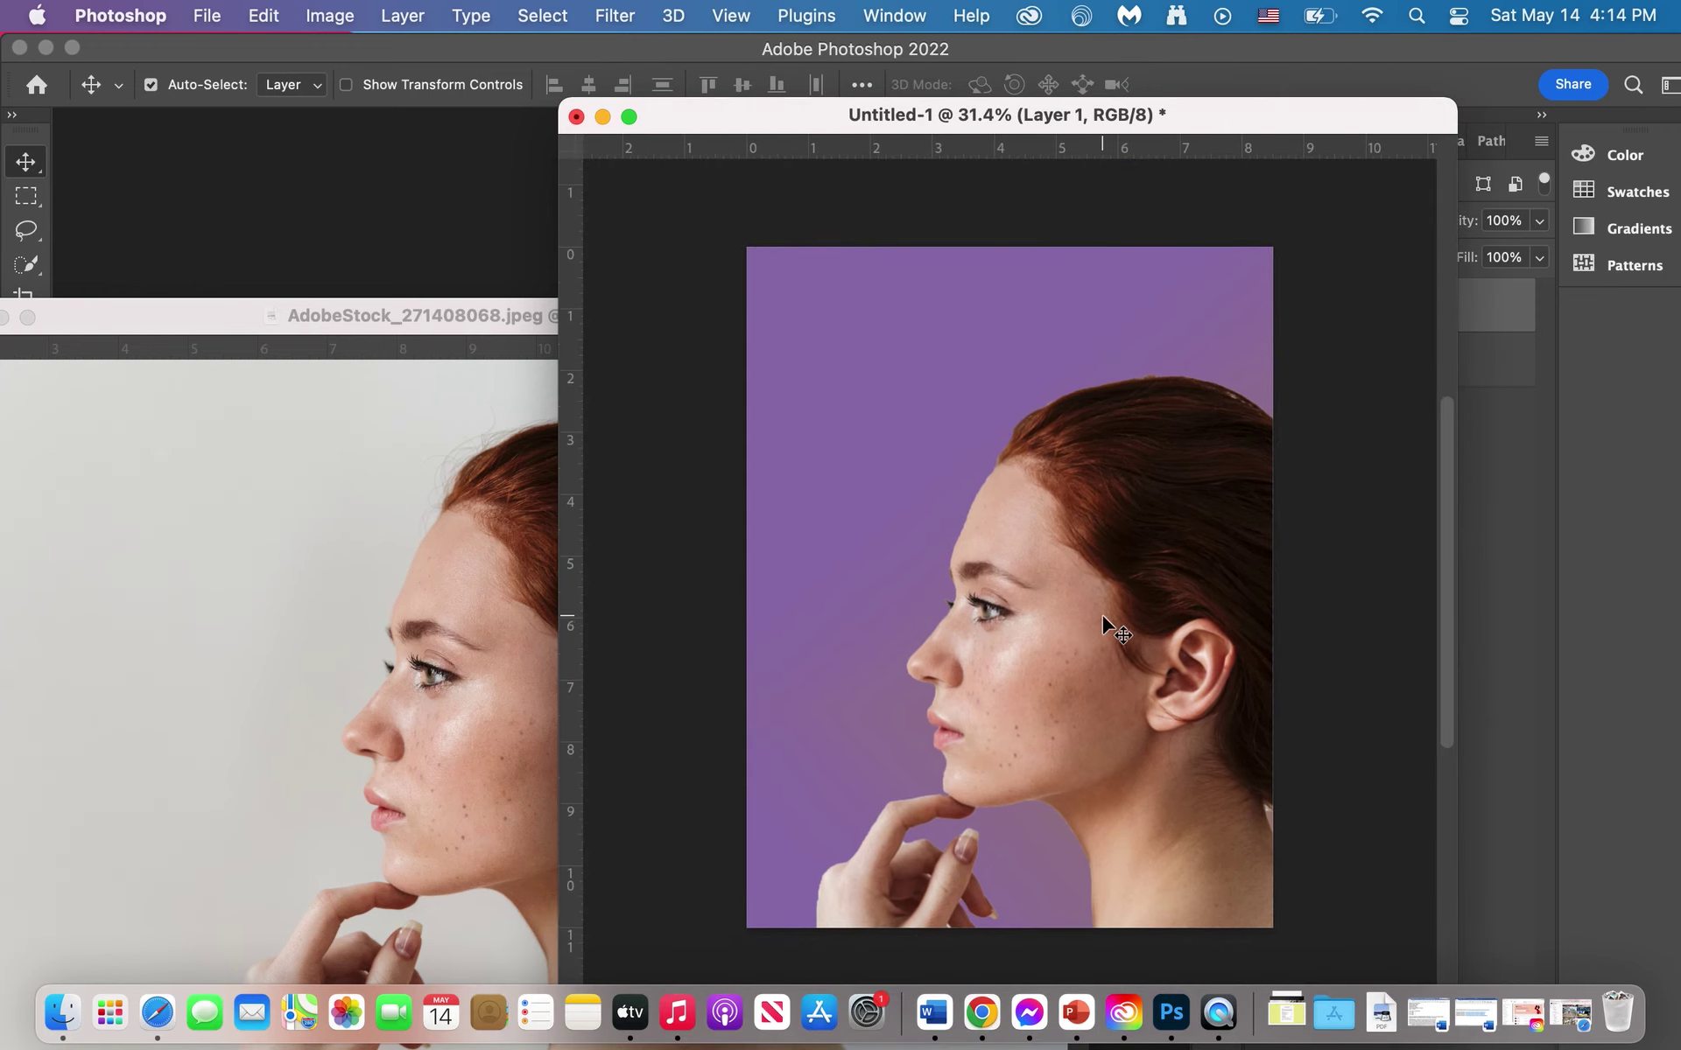
{"action": "left_click_drag", "start_coordinate": [1090, 610], "coordinate": [994, 545]}
{"action": "left_click_drag", "start_coordinate": [993, 544], "coordinate": [972, 544]}
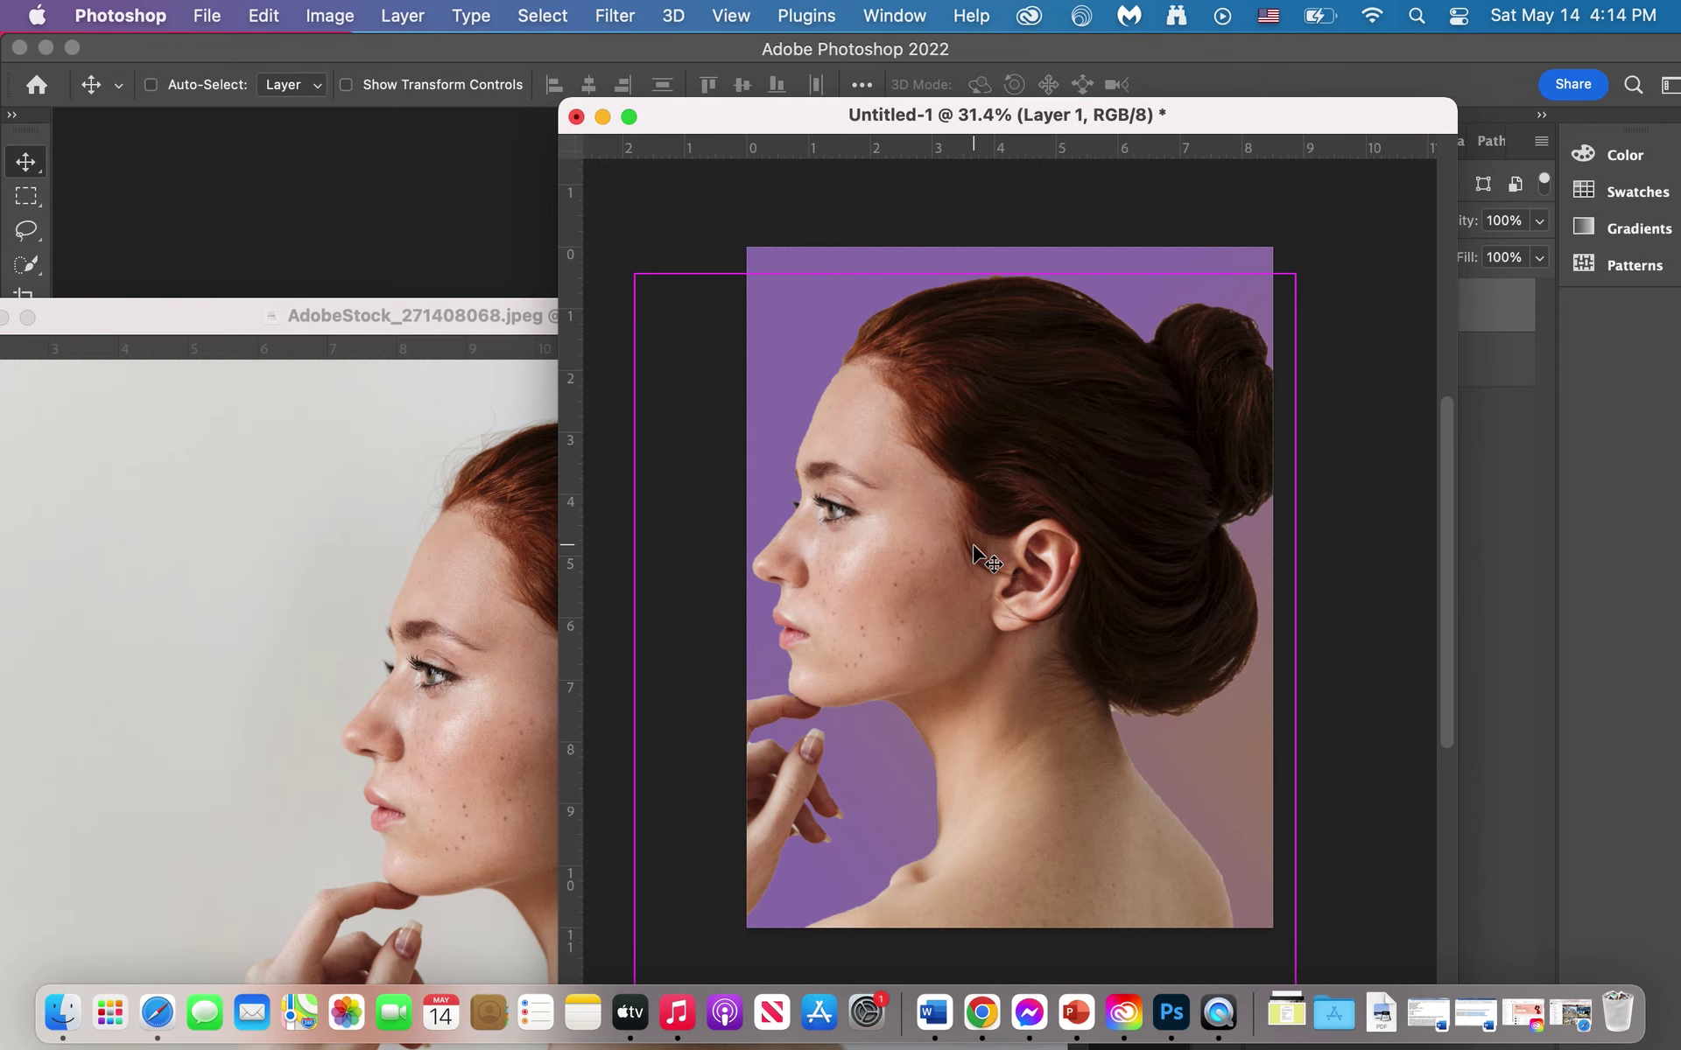
Step: Scale the woman's layer proportionally to about 79% and position it so she fits the page width and sits on its lower edge
{"action": "key", "text": "super+t"}
{"action": "left_click_drag", "start_coordinate": [634, 276], "coordinate": [734, 385]}
{"action": "left_click_drag", "start_coordinate": [1037, 560], "coordinate": [1000, 482]}
{"action": "left_click_drag", "start_coordinate": [710, 312], "coordinate": [734, 335]}
{"action": "mouse_move", "coordinate": [1026, 620]}
{"action": "left_mouse_down"}
{"action": "mouse_move", "coordinate": [1028, 590]}
{"action": "mouse_move", "coordinate": [1037, 611]}
{"action": "left_mouse_up"}
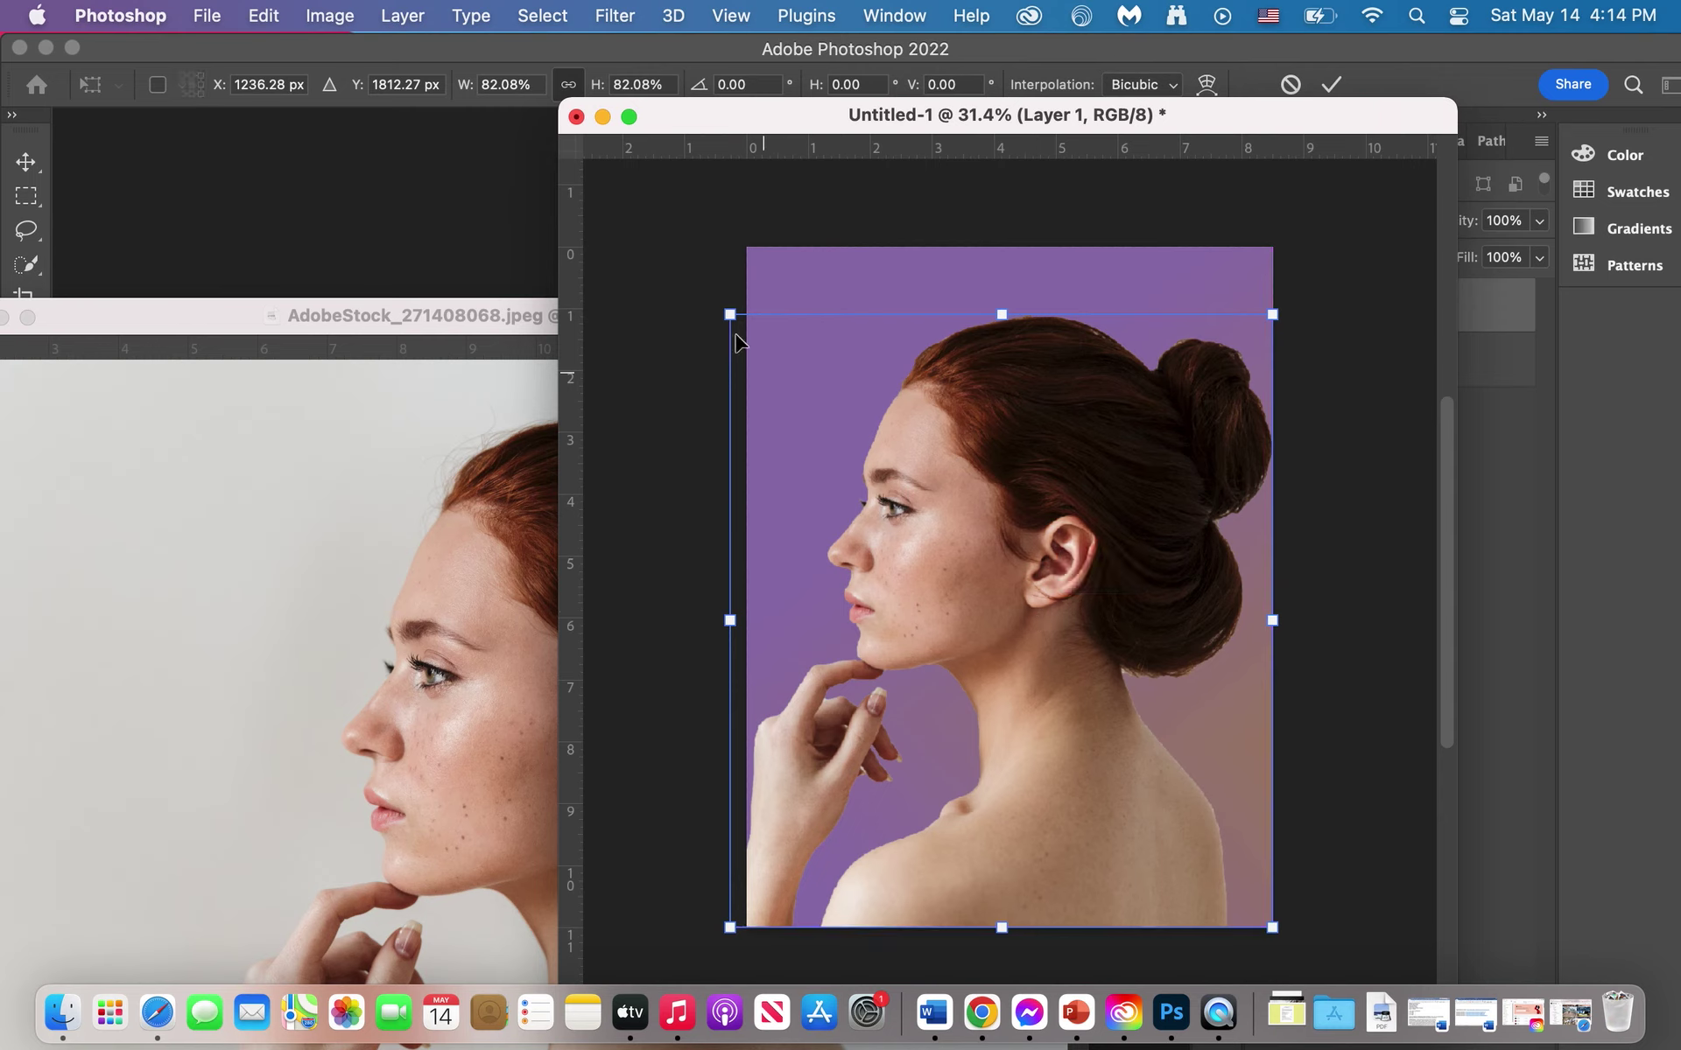
{"action": "left_click_drag", "start_coordinate": [730, 314], "coordinate": [749, 334]}
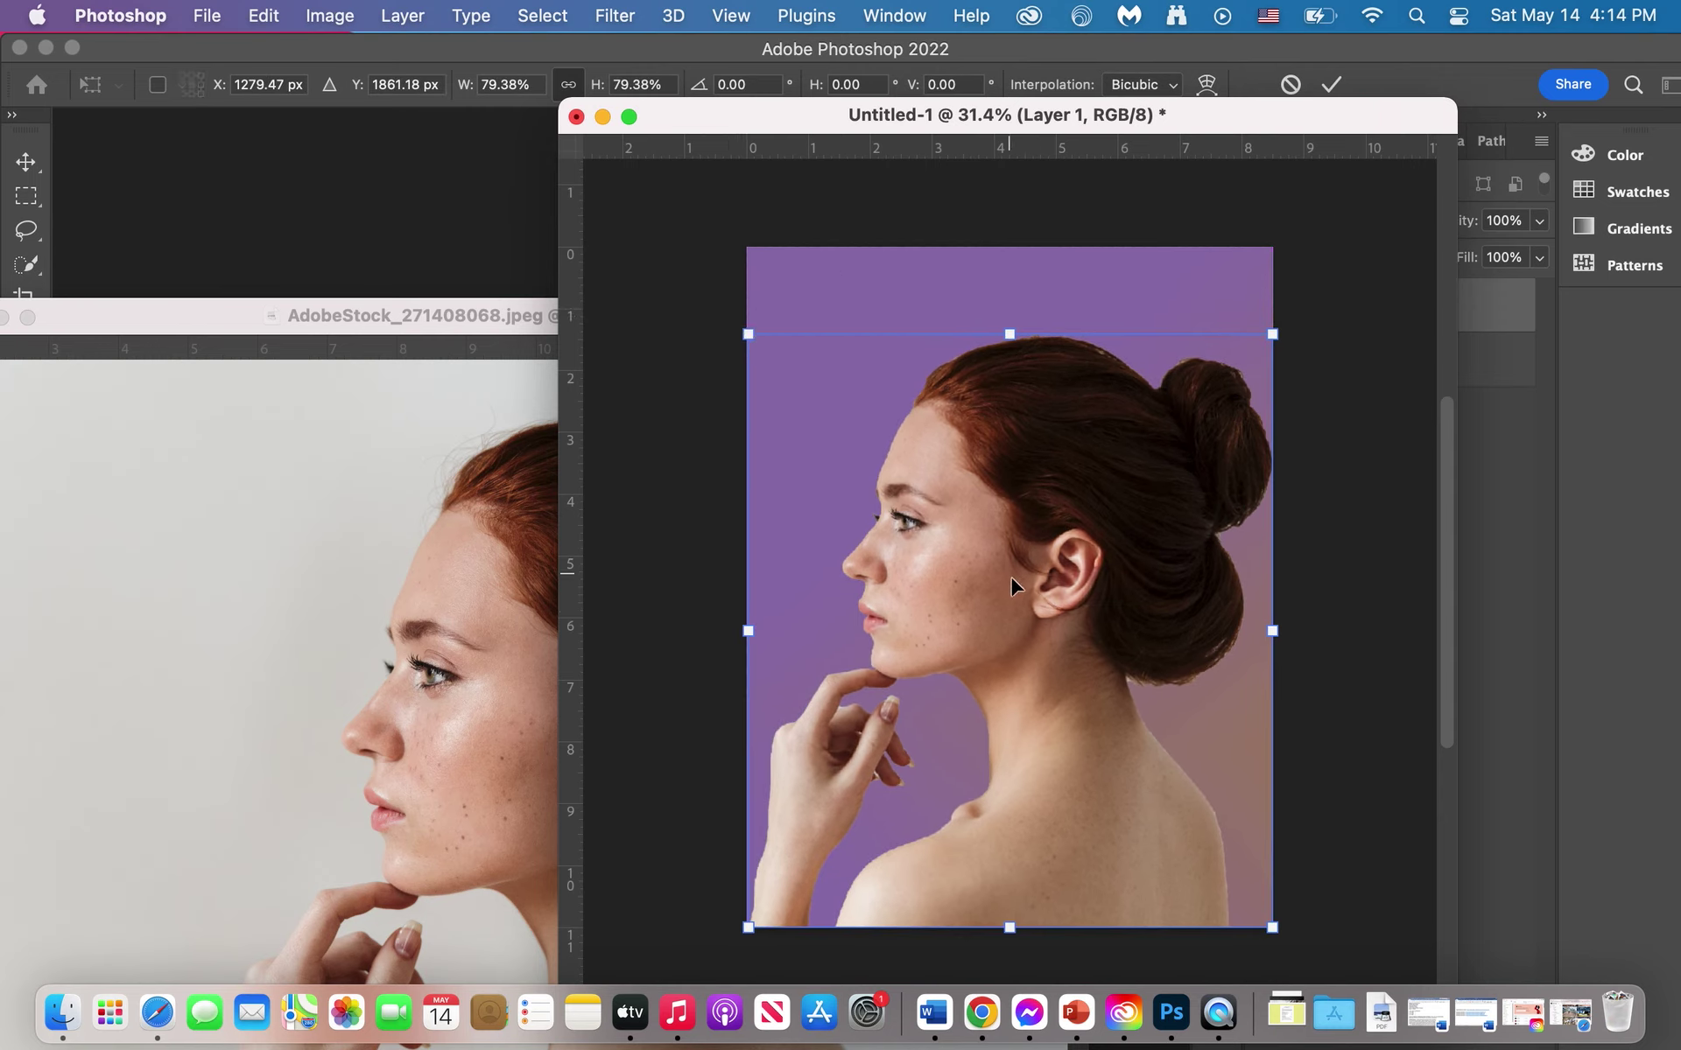
Step: Nudge the scaled woman slightly left so a small gap opens beside her hair bun, and apply the transform
{"action": "mouse_move", "coordinate": [1010, 575]}
{"action": "left_mouse_down"}
{"action": "mouse_move", "coordinate": [1026, 576]}
{"action": "mouse_move", "coordinate": [1003, 576]}
{"action": "left_mouse_up"}
{"action": "key", "text": "Left"}
{"action": "key", "text": "Left"}
{"action": "key", "text": "Left"}
{"action": "key", "text": "Left"}
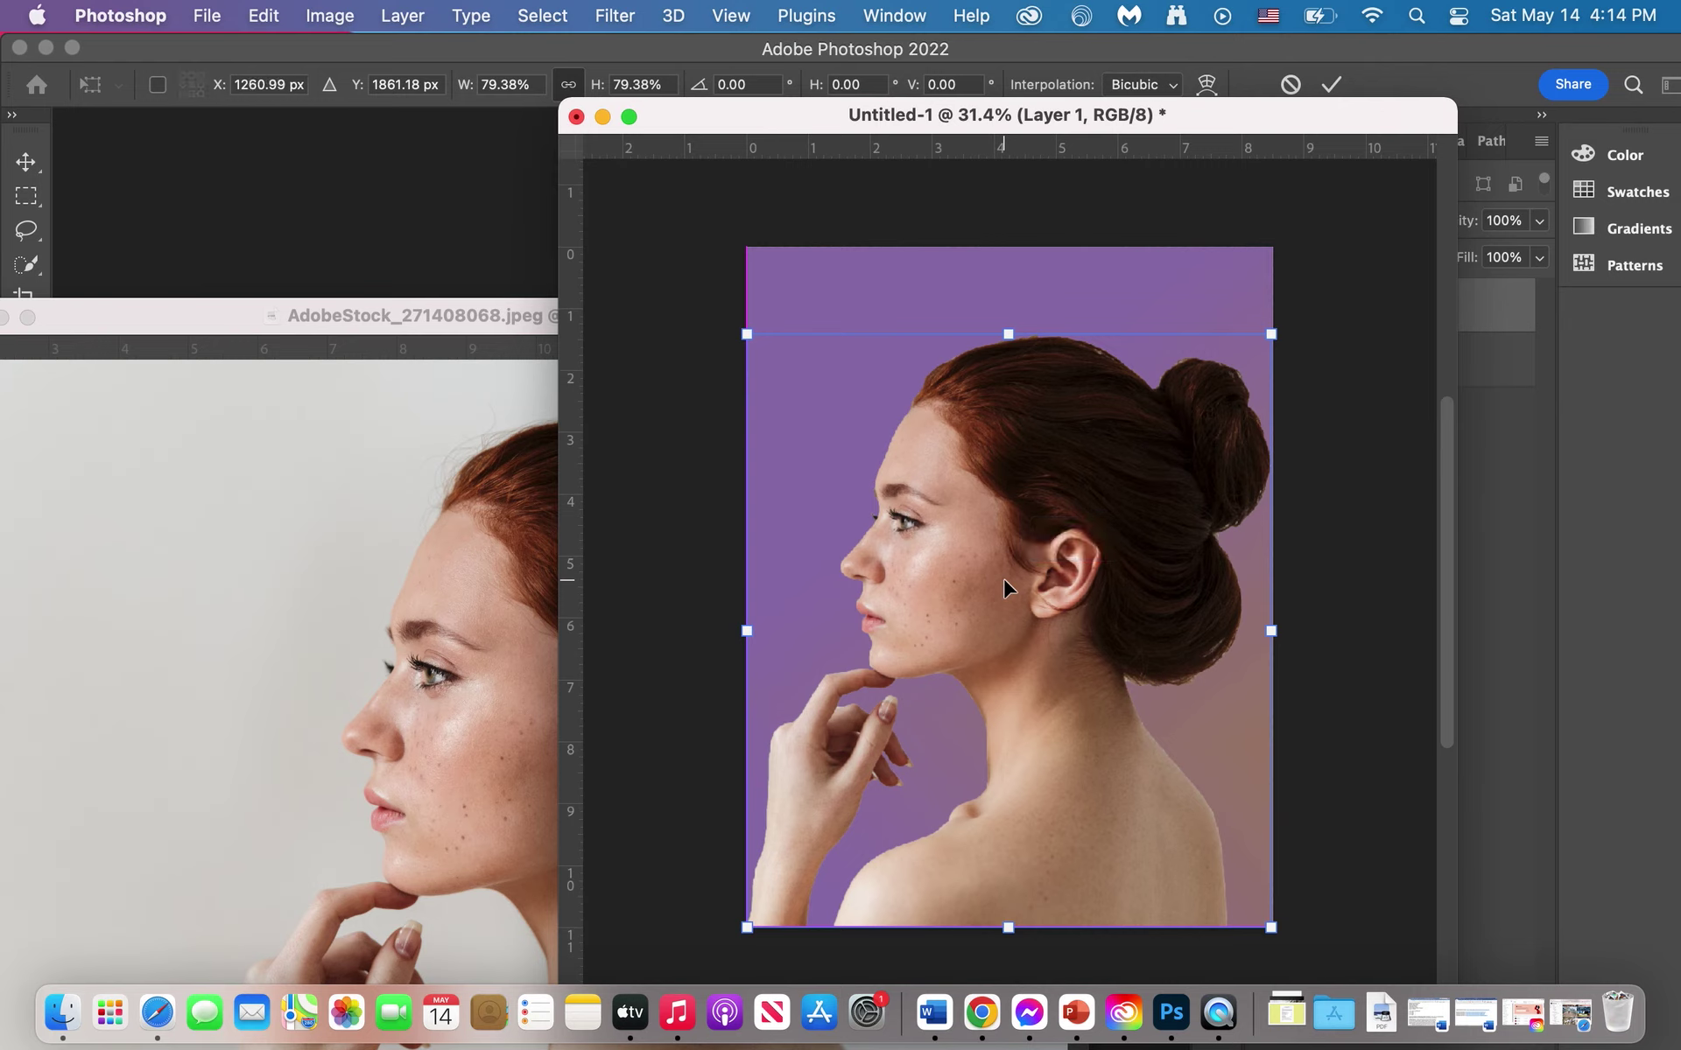
{"action": "key", "text": "Left"}
{"action": "key", "text": "Left"}
{"action": "key", "text": "Left"}
{"action": "key", "text": "Left"}
{"action": "key", "text": "Left"}
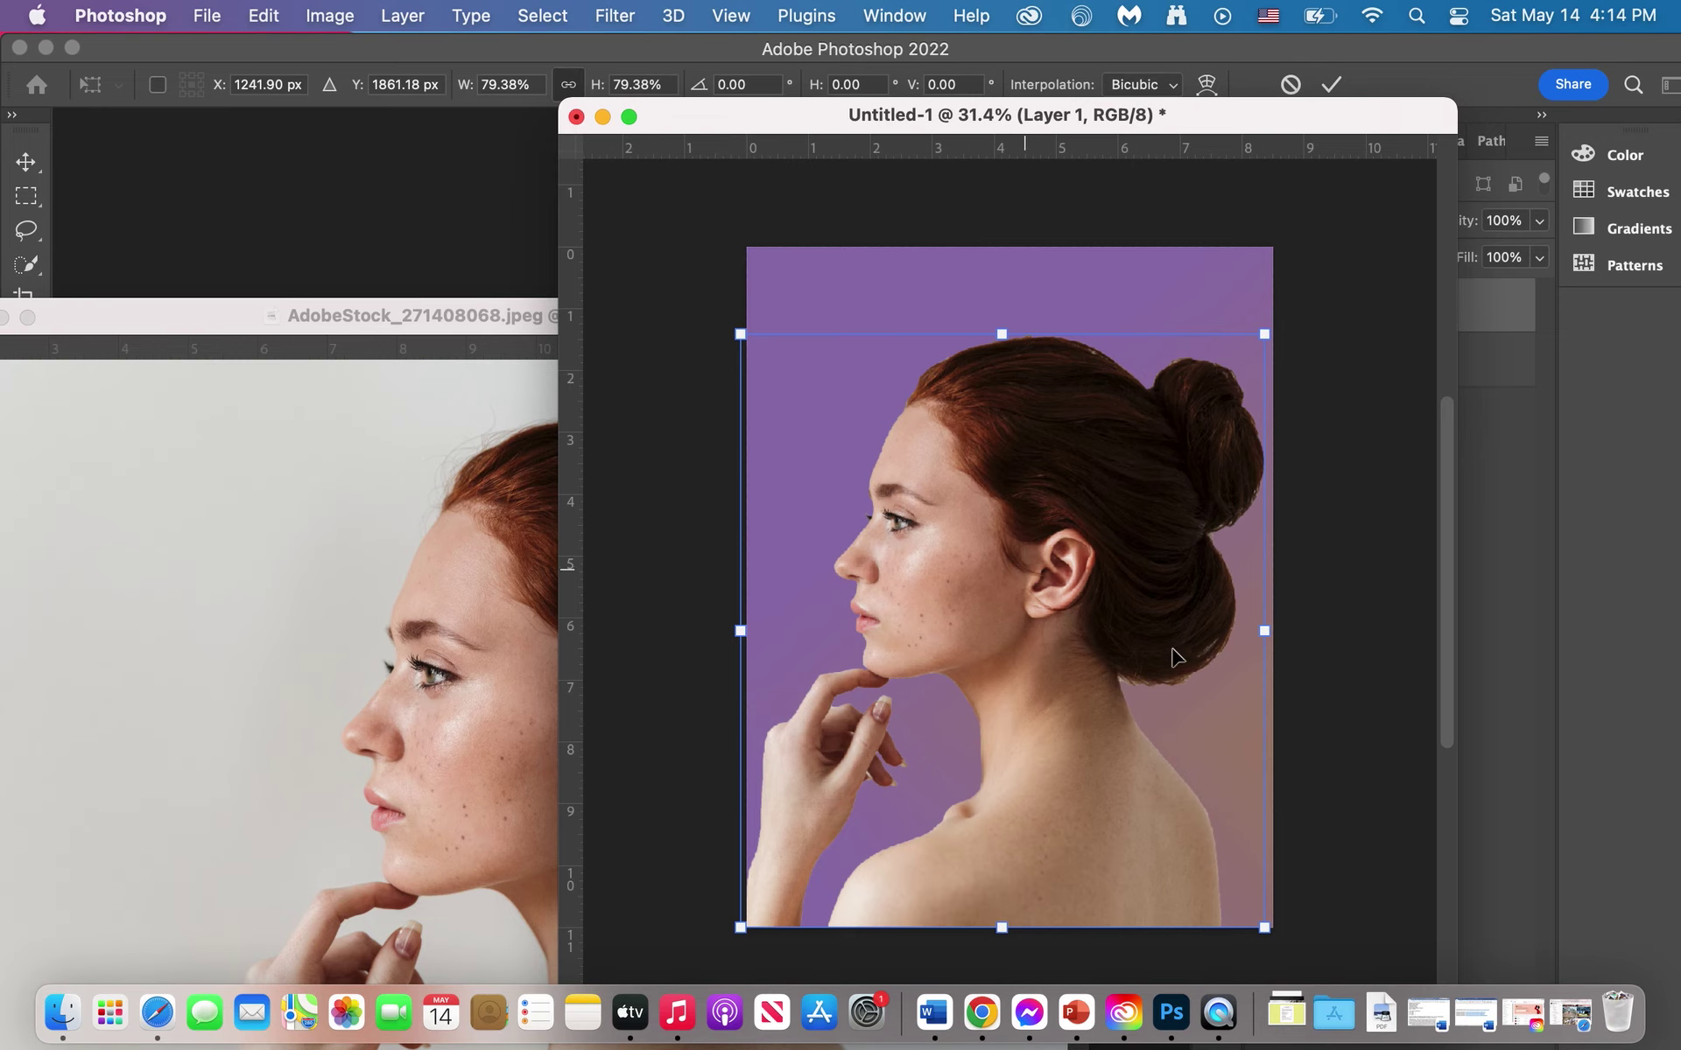
{"action": "key", "text": "Return"}
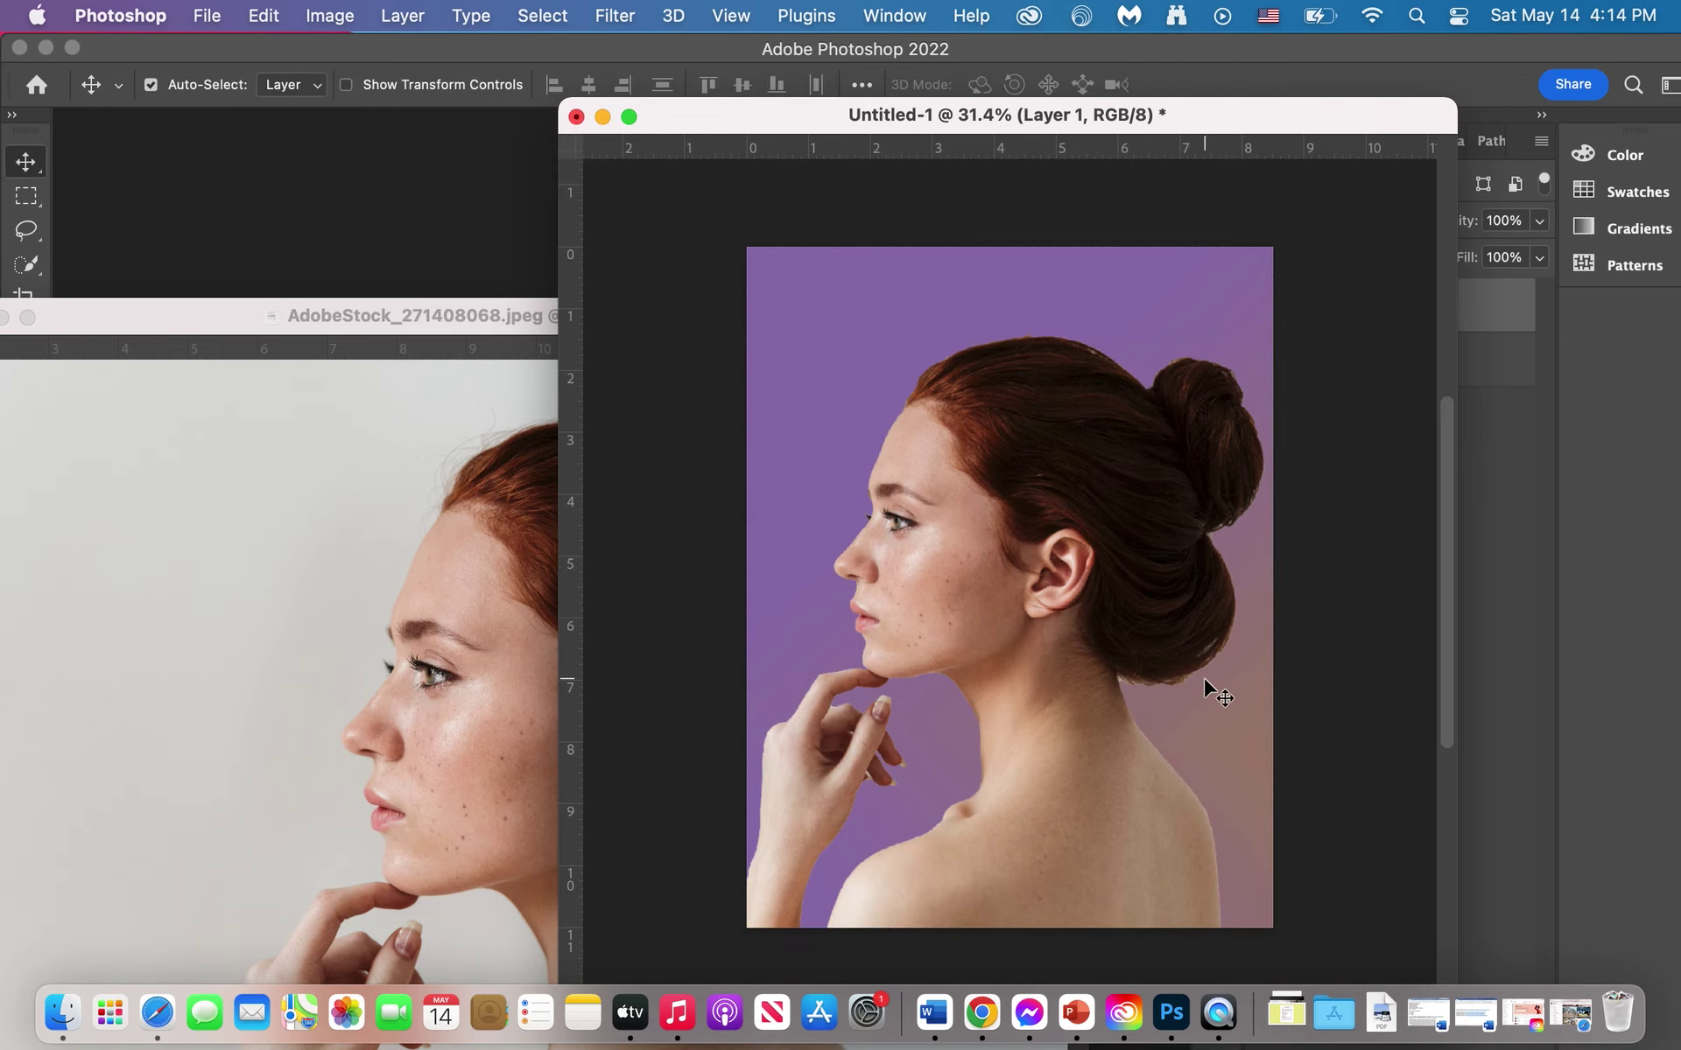
Step: Examine the placed woman against the gradient background, both up close and as a full page
{"action": "scroll", "coordinate": [1044, 514], "scroll_direction": "up", "scroll_amount": 3}
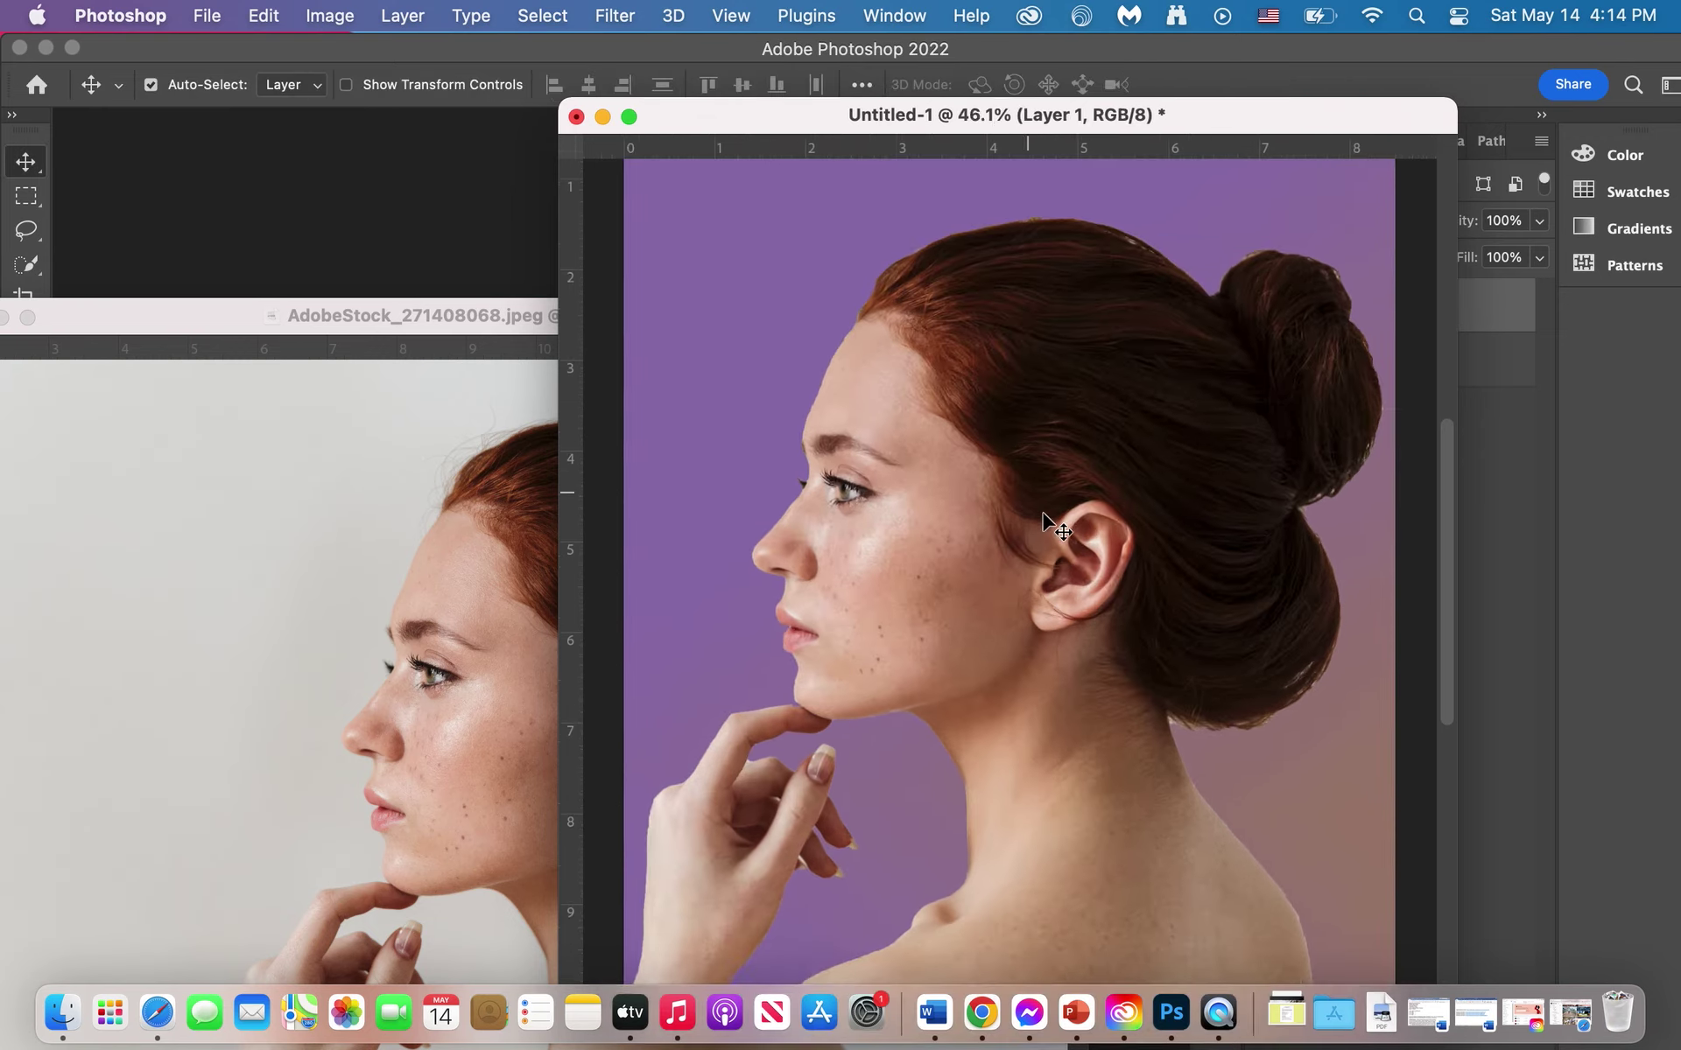
{"action": "scroll", "coordinate": [1044, 515], "scroll_direction": "down", "scroll_amount": 3}
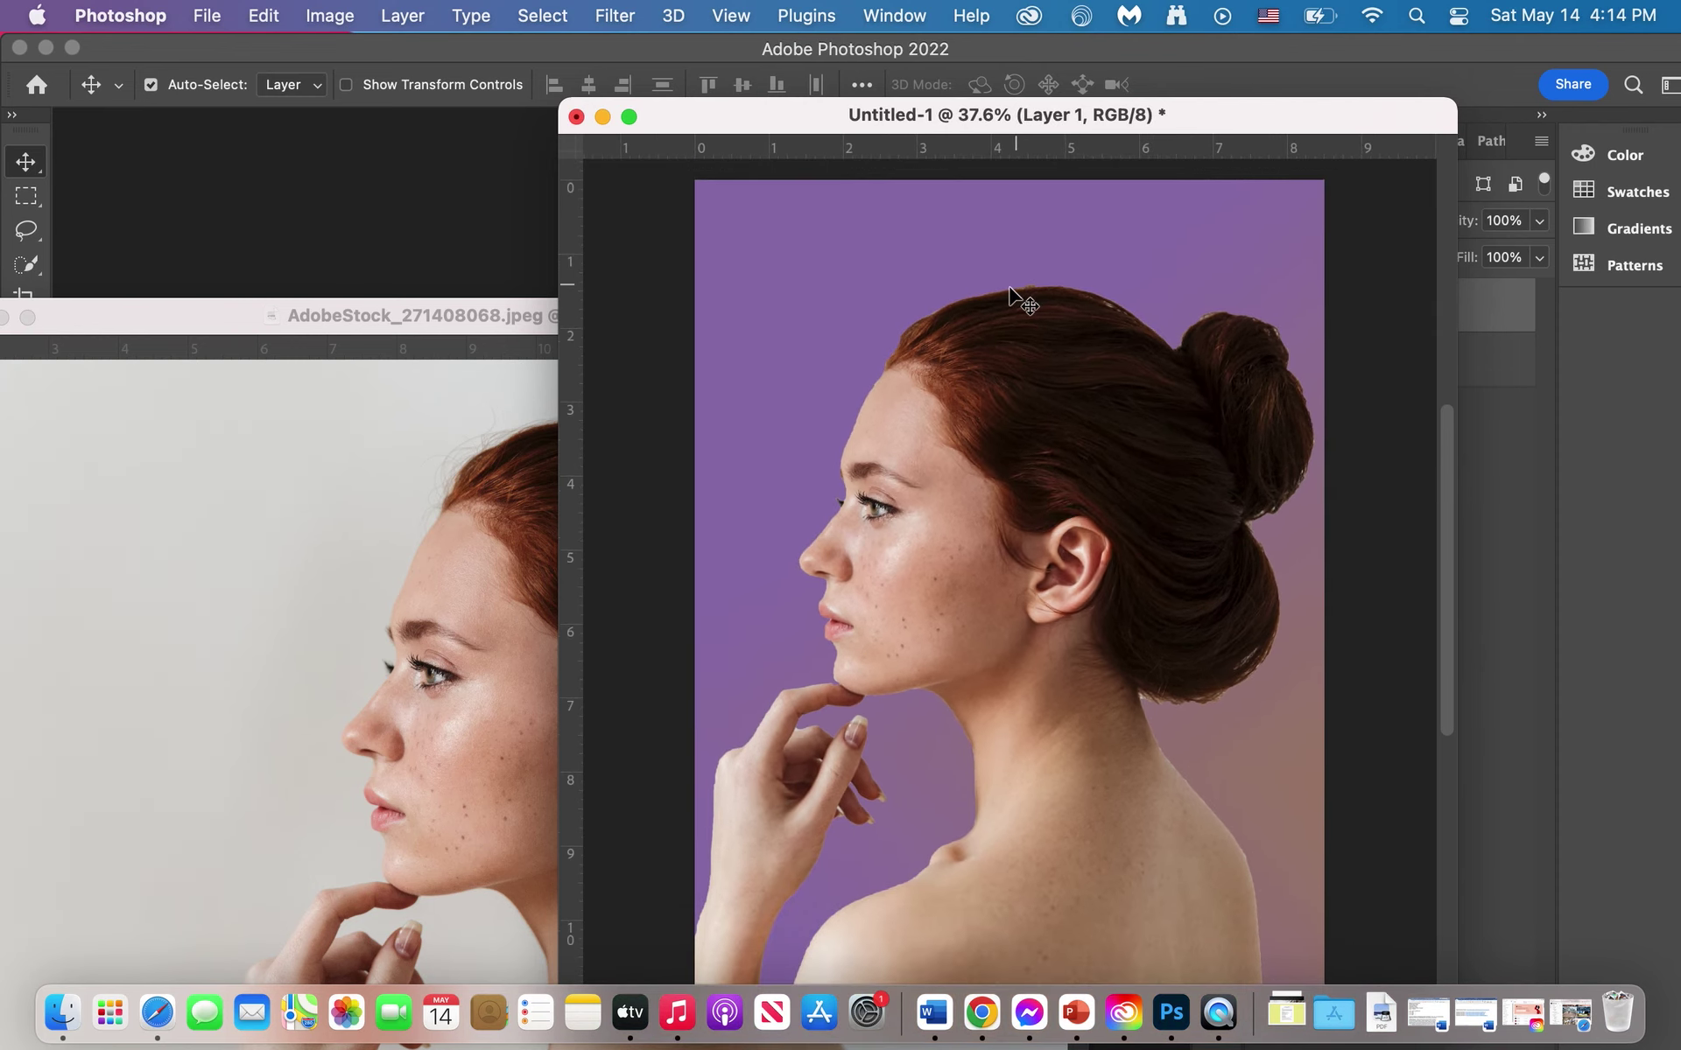
{"action": "scroll", "coordinate": [1026, 714], "scroll_direction": "down", "scroll_amount": 4}
{"action": "scroll", "coordinate": [1026, 715], "scroll_direction": "left", "scroll_amount": 2}
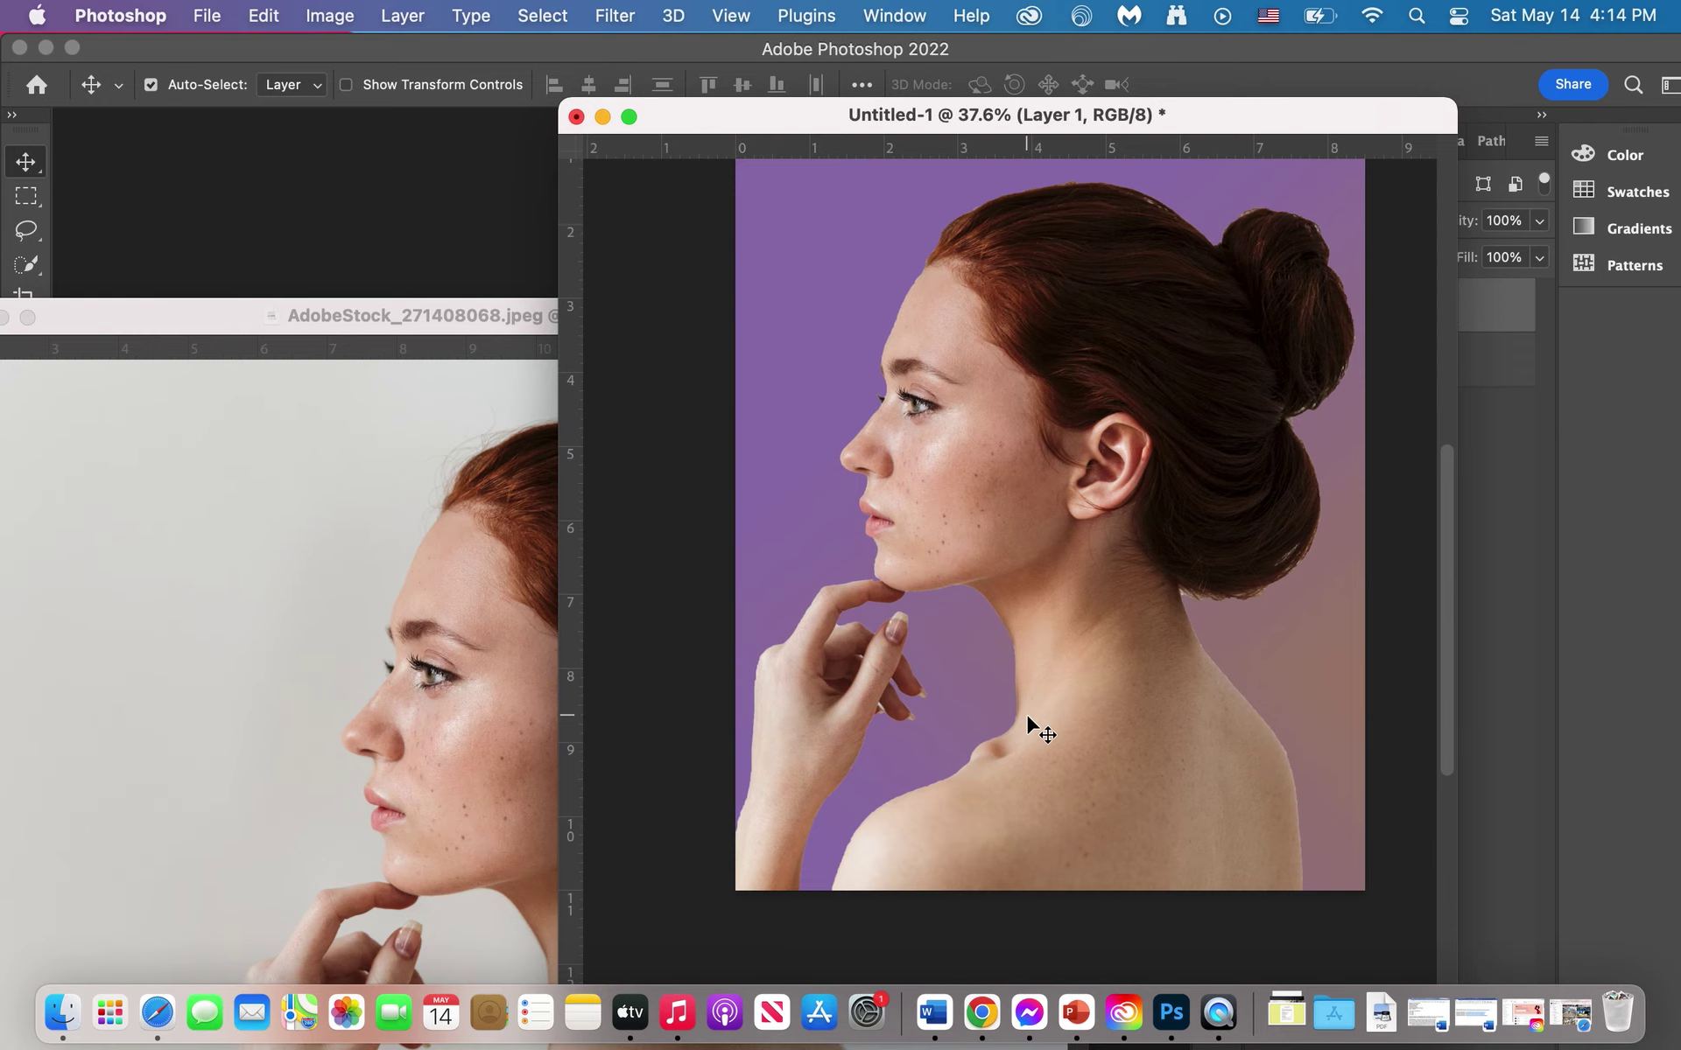
{"action": "scroll", "coordinate": [1026, 715], "scroll_direction": "up", "scroll_amount": 4}
{"action": "scroll", "coordinate": [1026, 714], "scroll_direction": "right", "scroll_amount": 2}
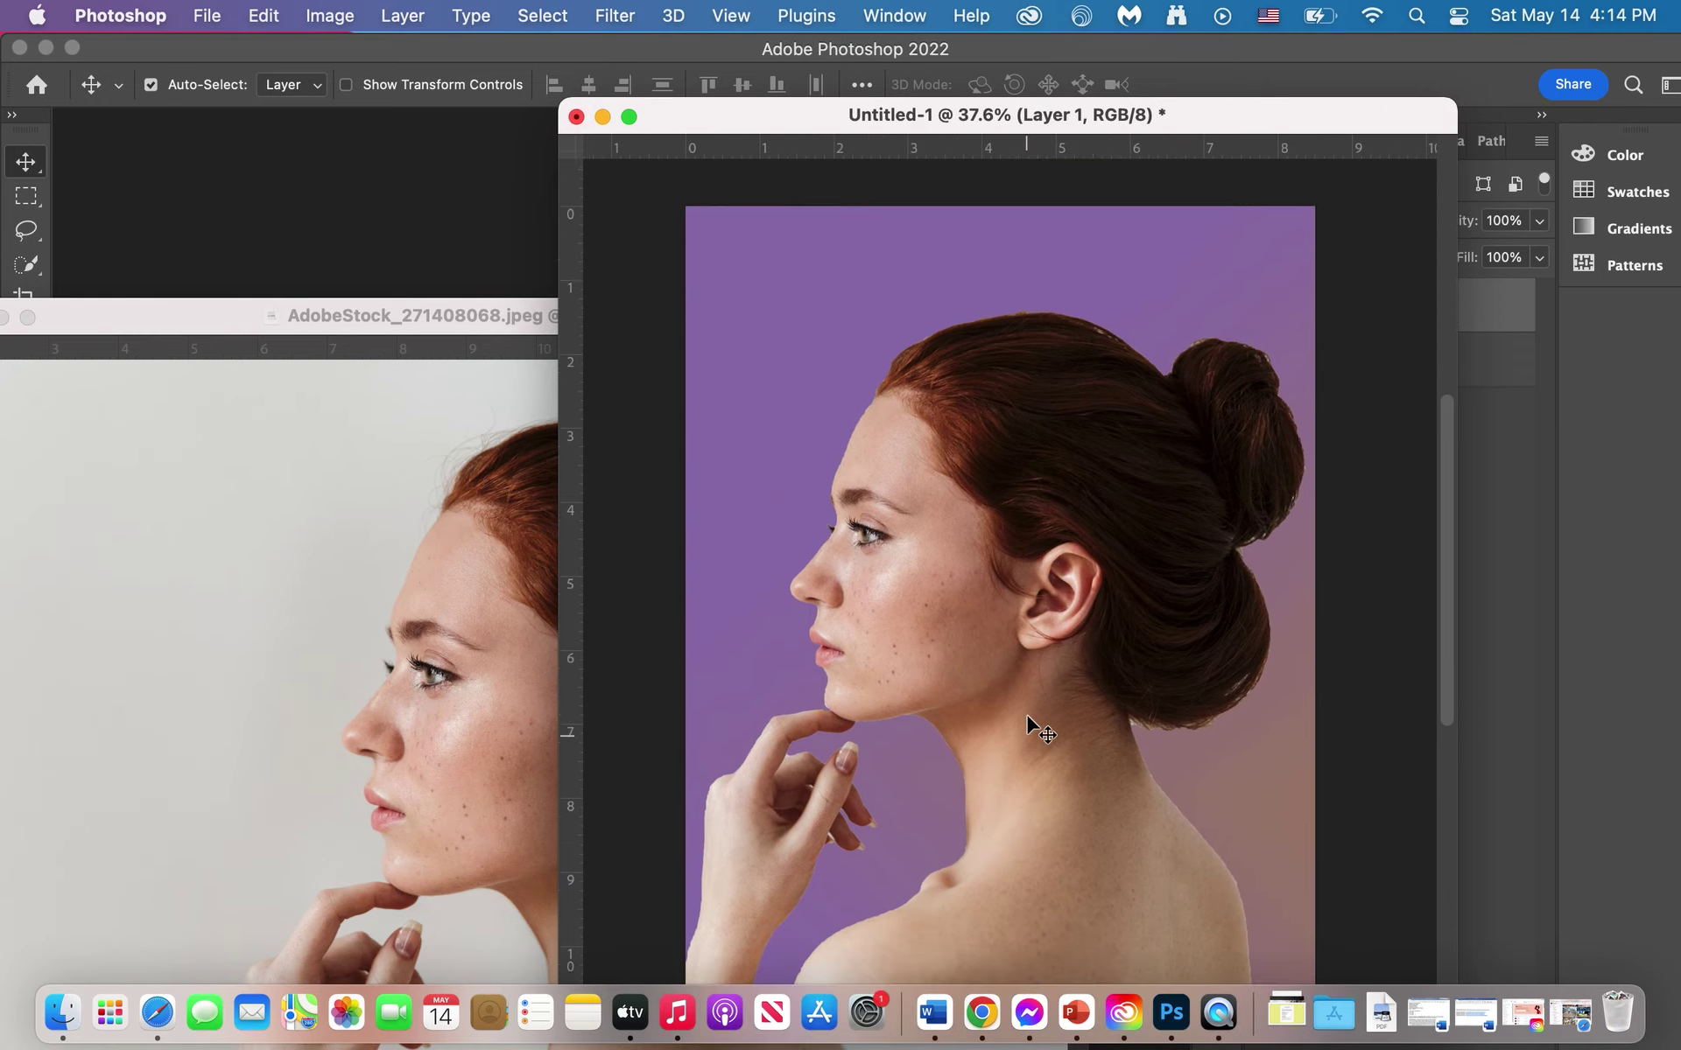
{"action": "scroll", "coordinate": [1026, 713], "scroll_direction": "up", "scroll_amount": 2}
{"action": "scroll", "coordinate": [1027, 716], "scroll_direction": "down", "scroll_amount": 3}
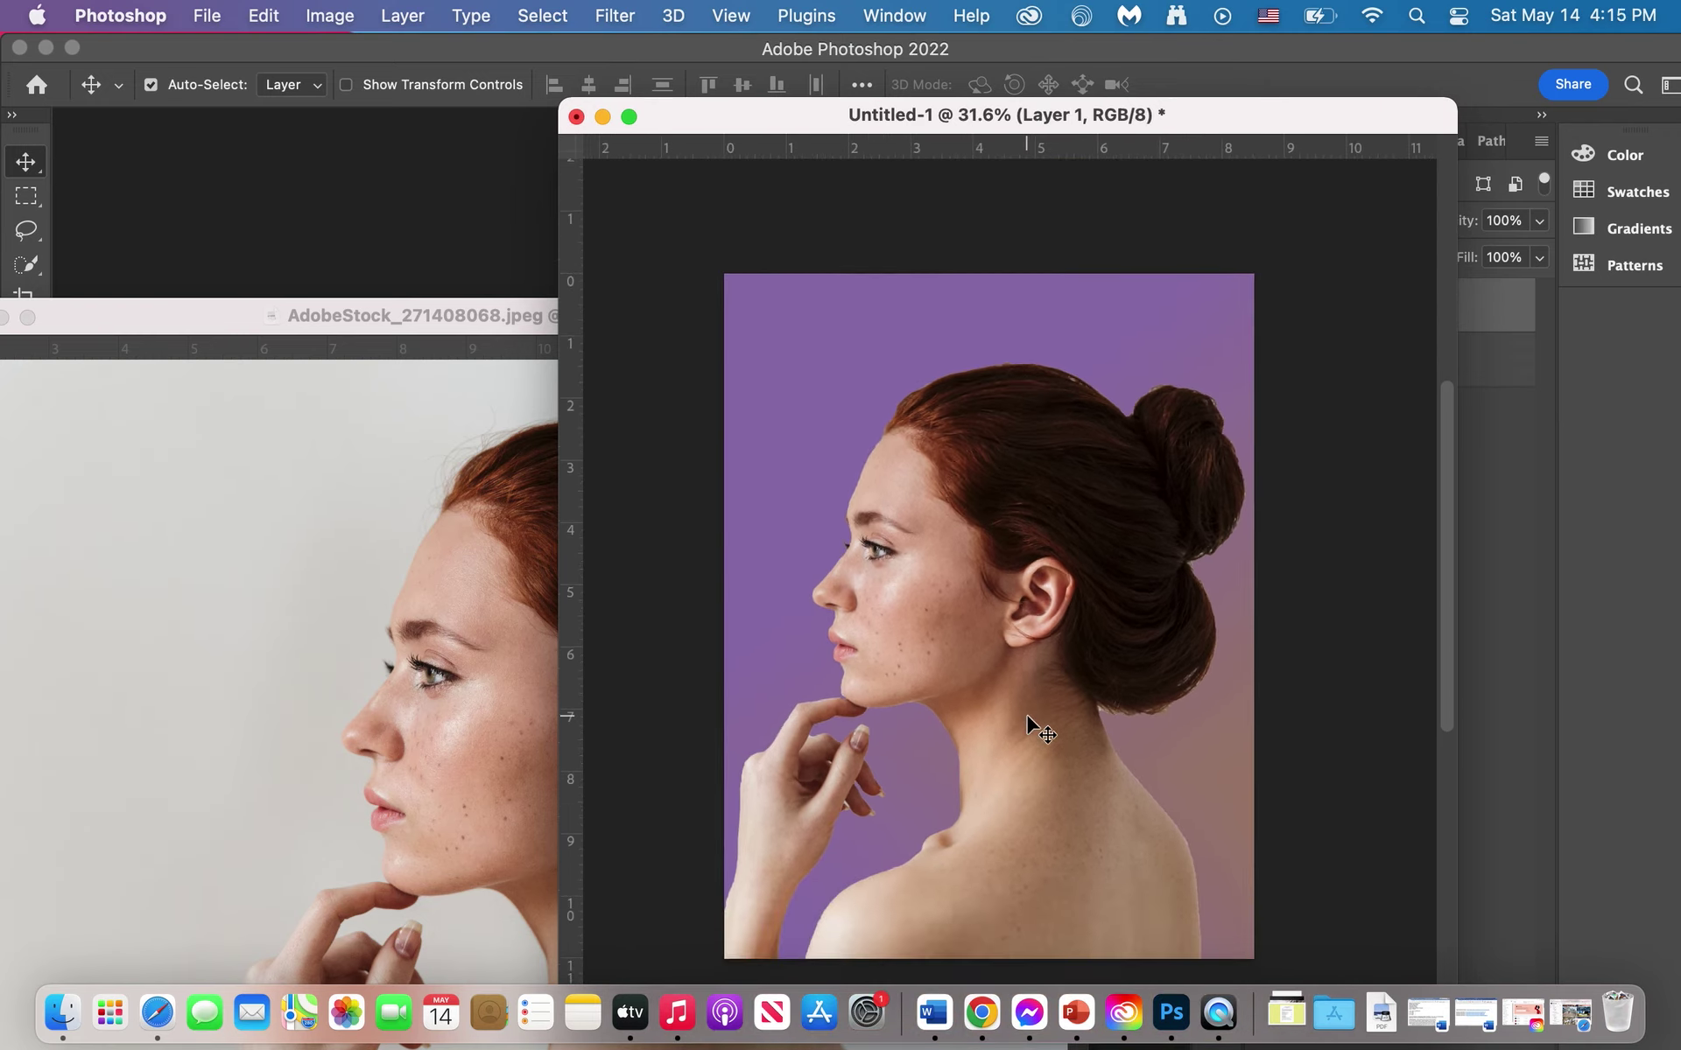
{"action": "scroll", "coordinate": [1026, 712], "scroll_direction": "down", "scroll_amount": 2}
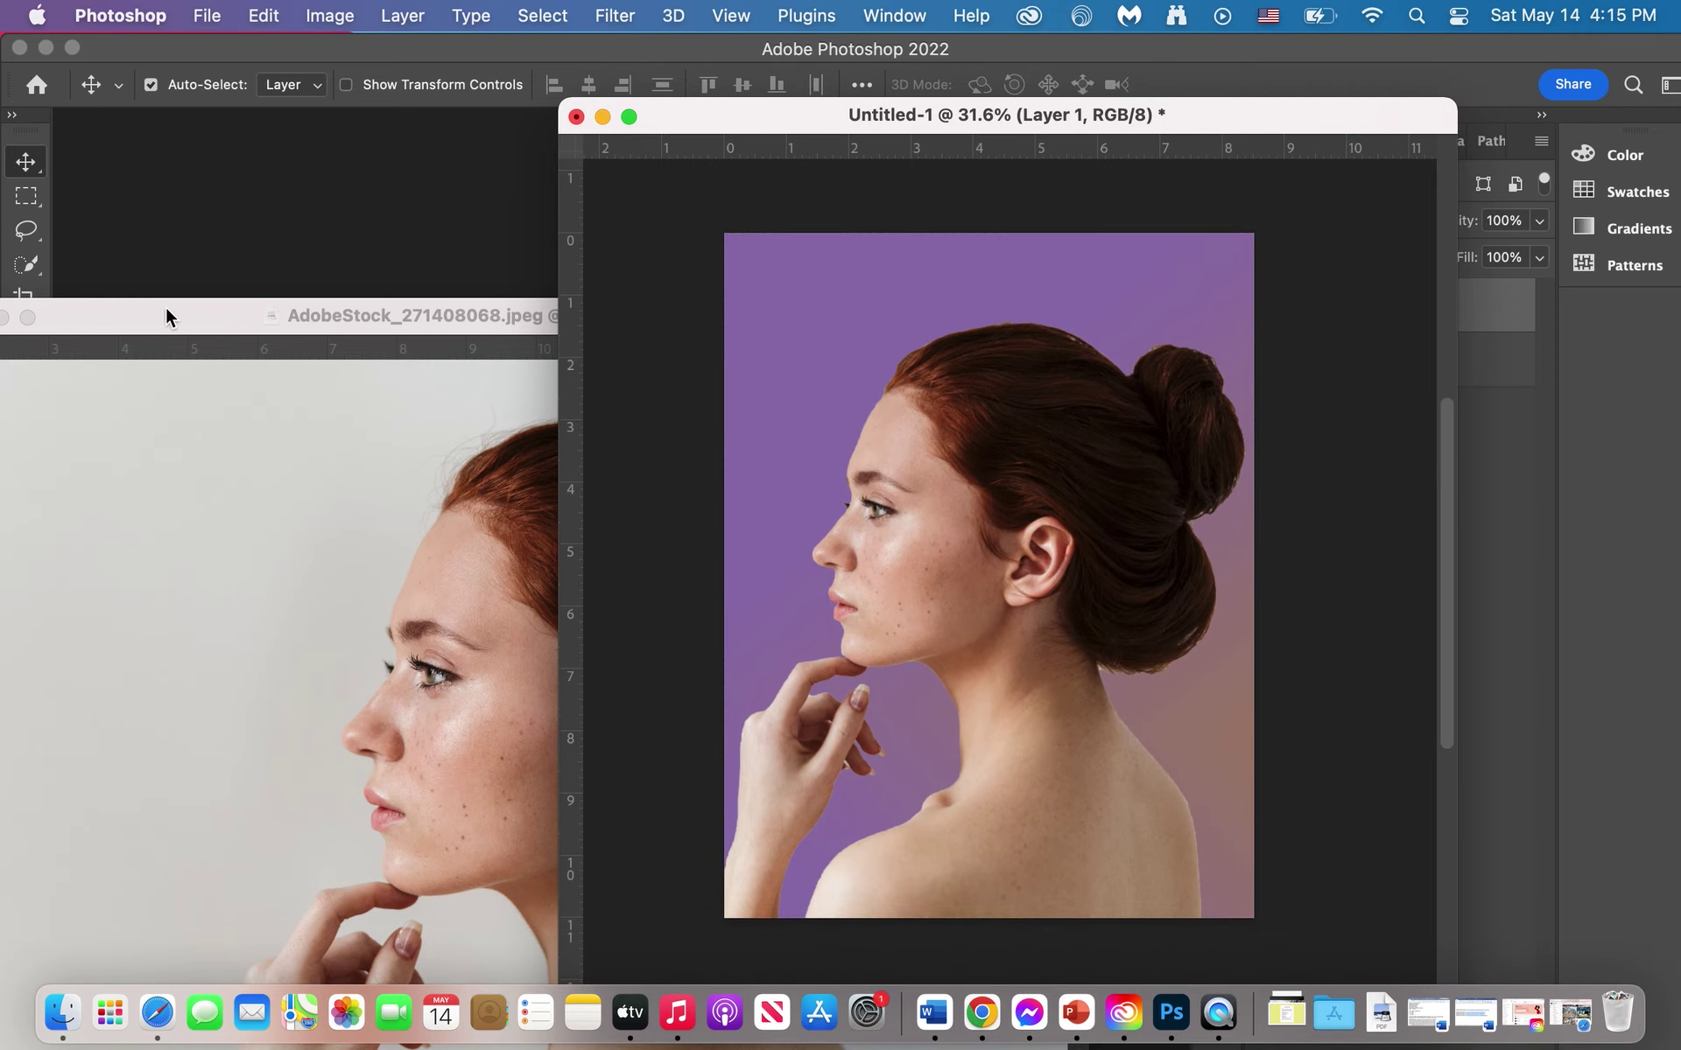
Step: Close AdobeStock_271408068.jpeg without saving and dock the Untitled-1 document back into the main window
{"action": "left_click_drag", "start_coordinate": [165, 316], "coordinate": [443, 233]}
{"action": "left_click", "coordinate": [250, 234]}
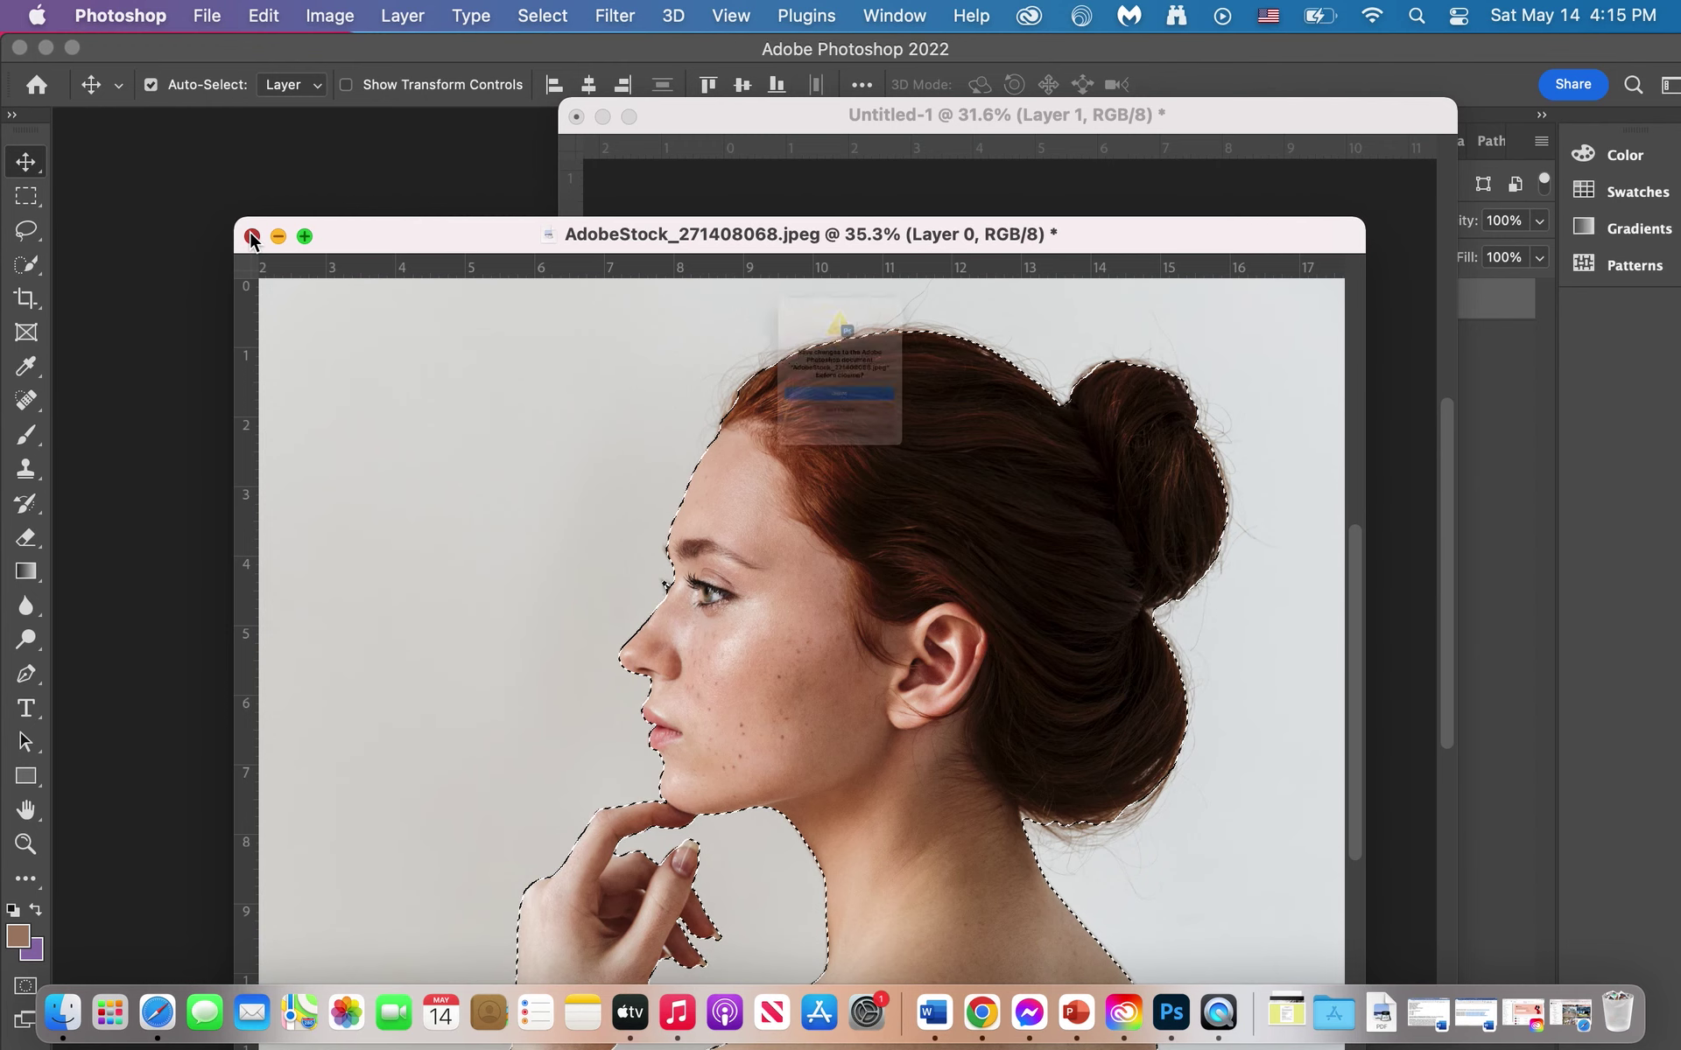
{"action": "left_click", "coordinate": [891, 470]}
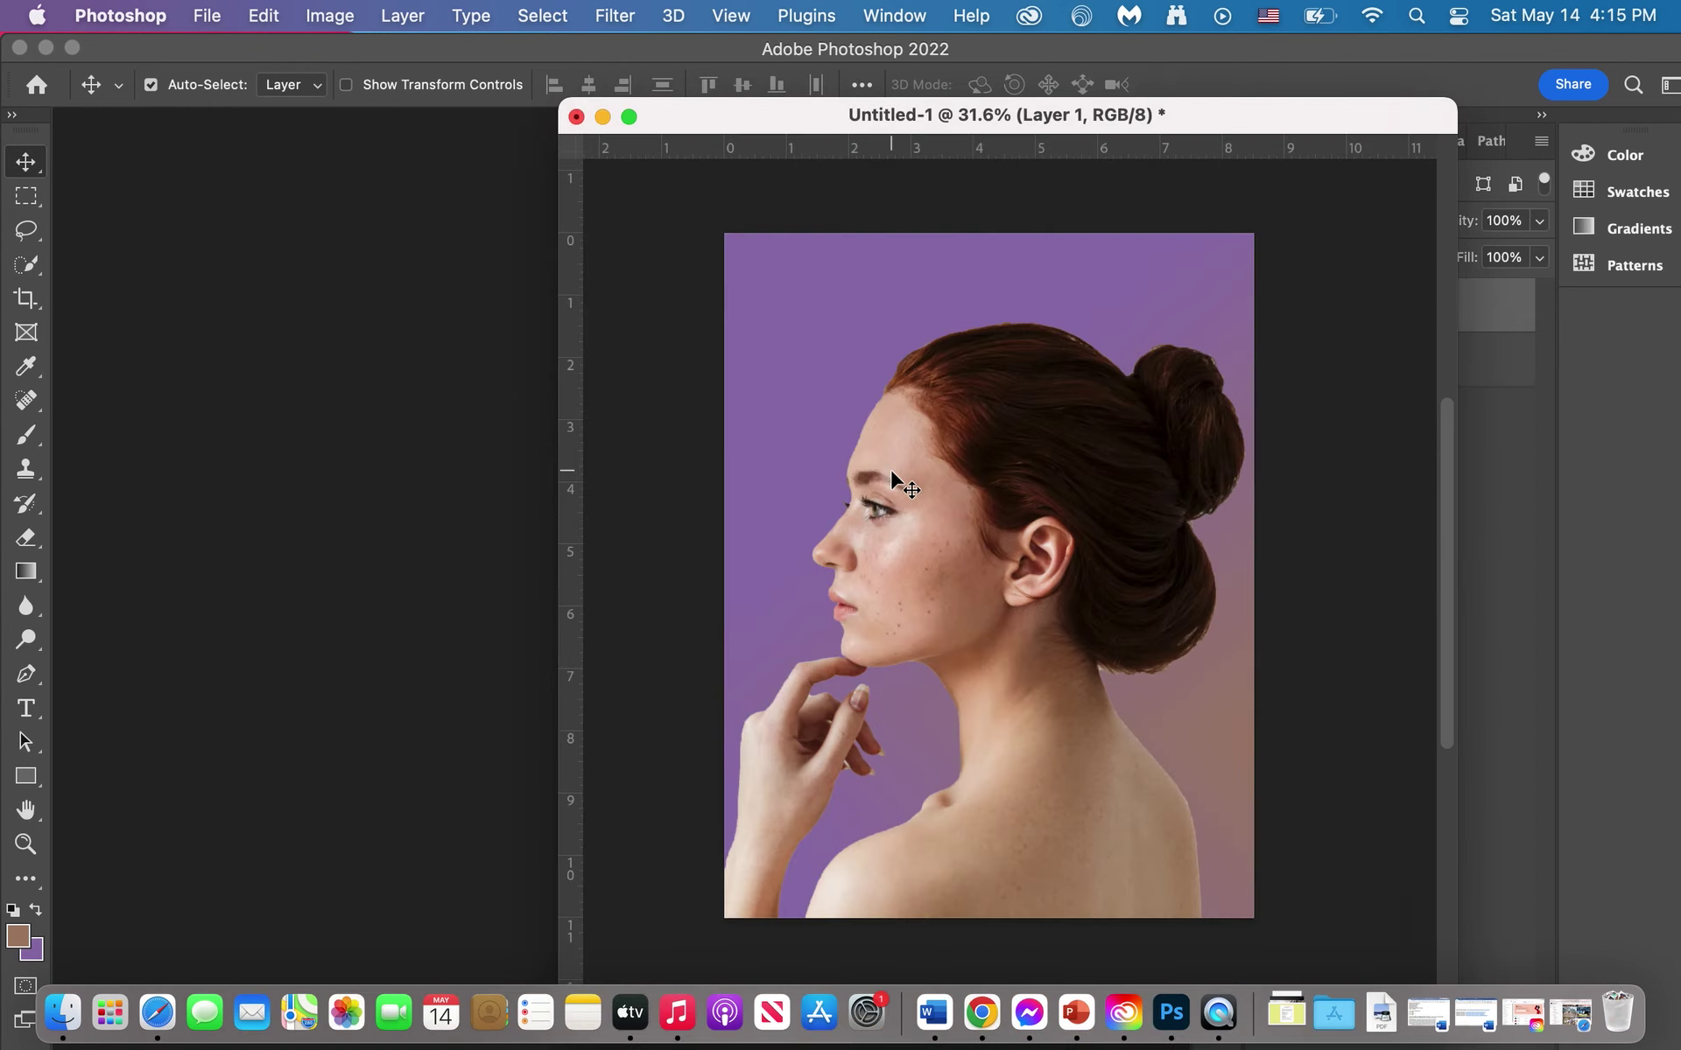
{"action": "left_click_drag", "start_coordinate": [790, 124], "coordinate": [595, 122]}
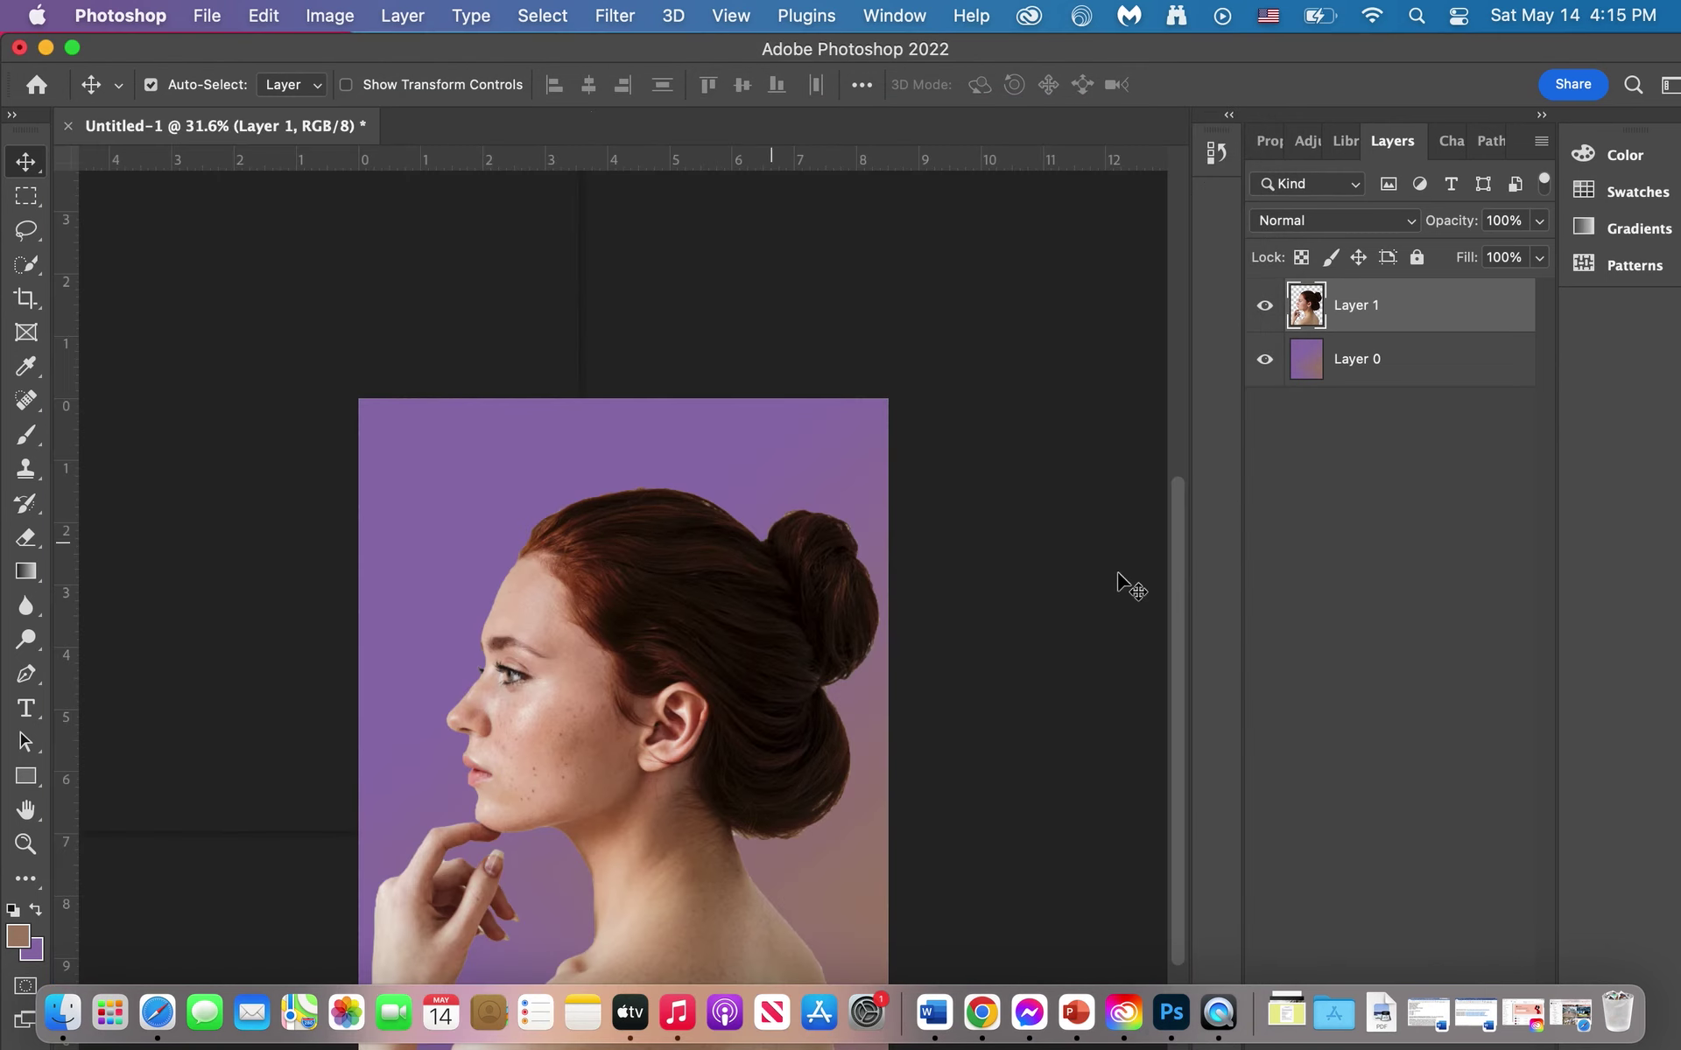
{"action": "left_click_drag", "start_coordinate": [1176, 581], "coordinate": [1190, 660]}
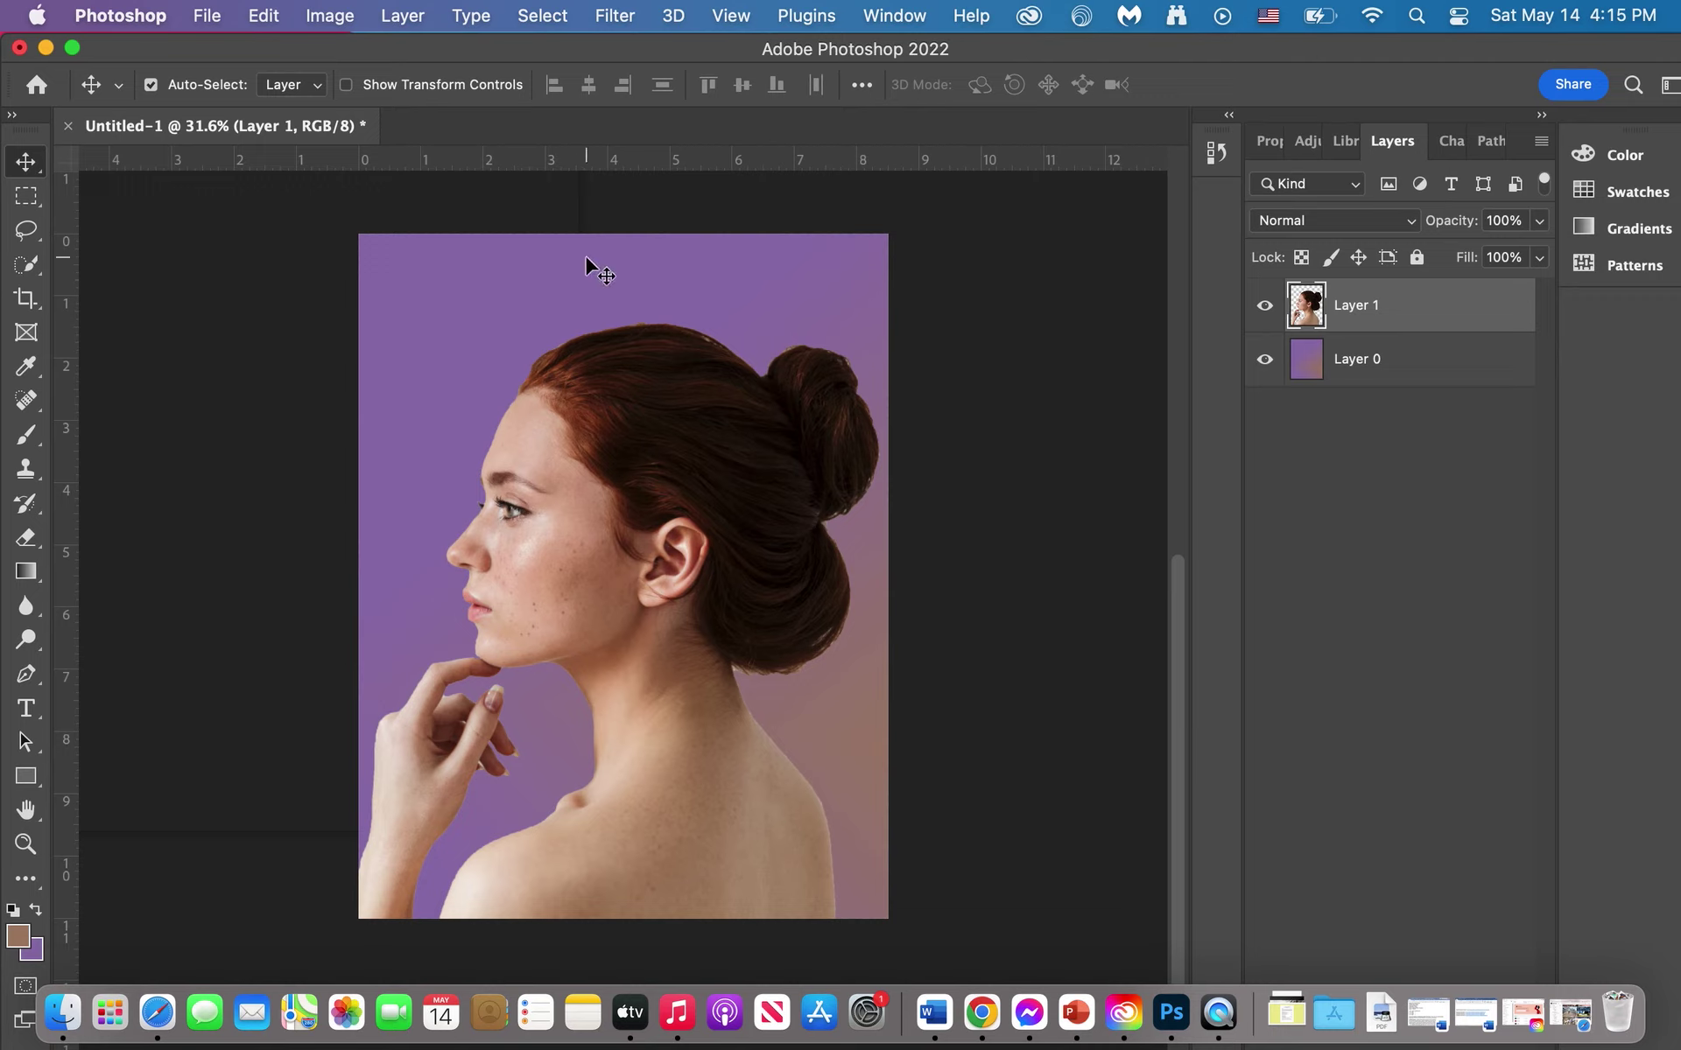
Step: Add a horizontal text box across the upper part of the page over the woman's hair and enter the title LOOK
{"action": "left_click", "coordinate": [28, 707]}
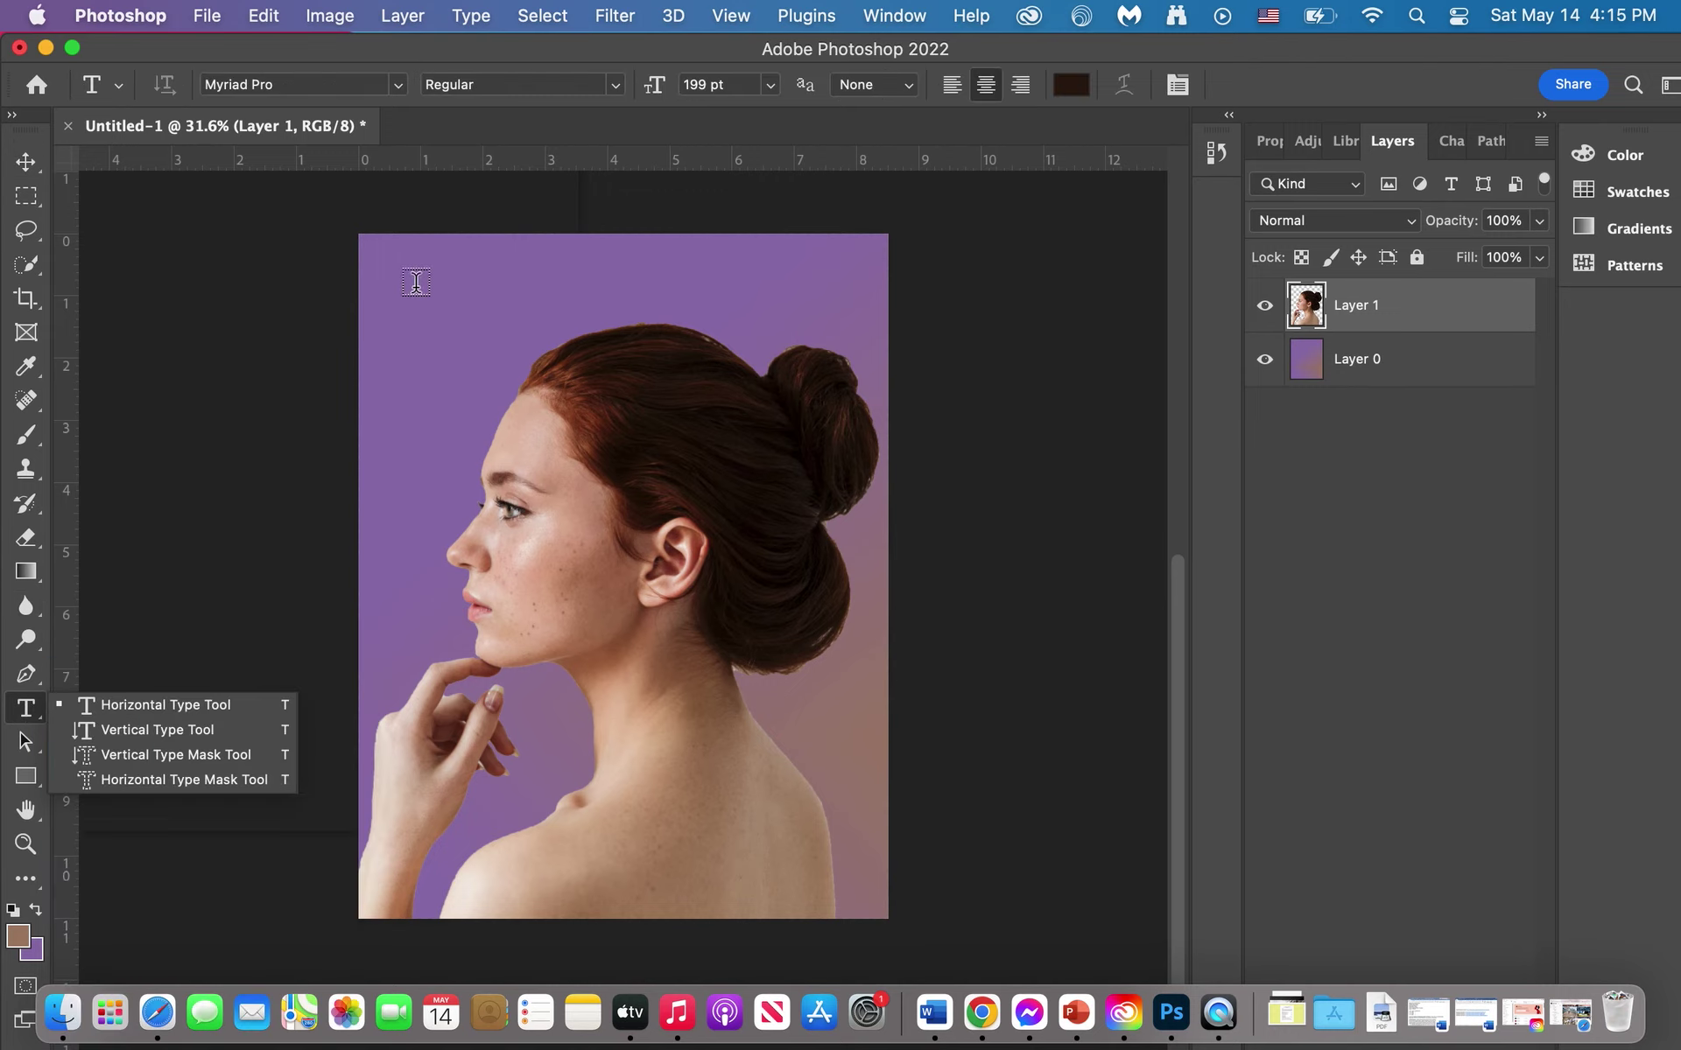
{"action": "left_click_drag", "start_coordinate": [391, 267], "coordinate": [861, 407]}
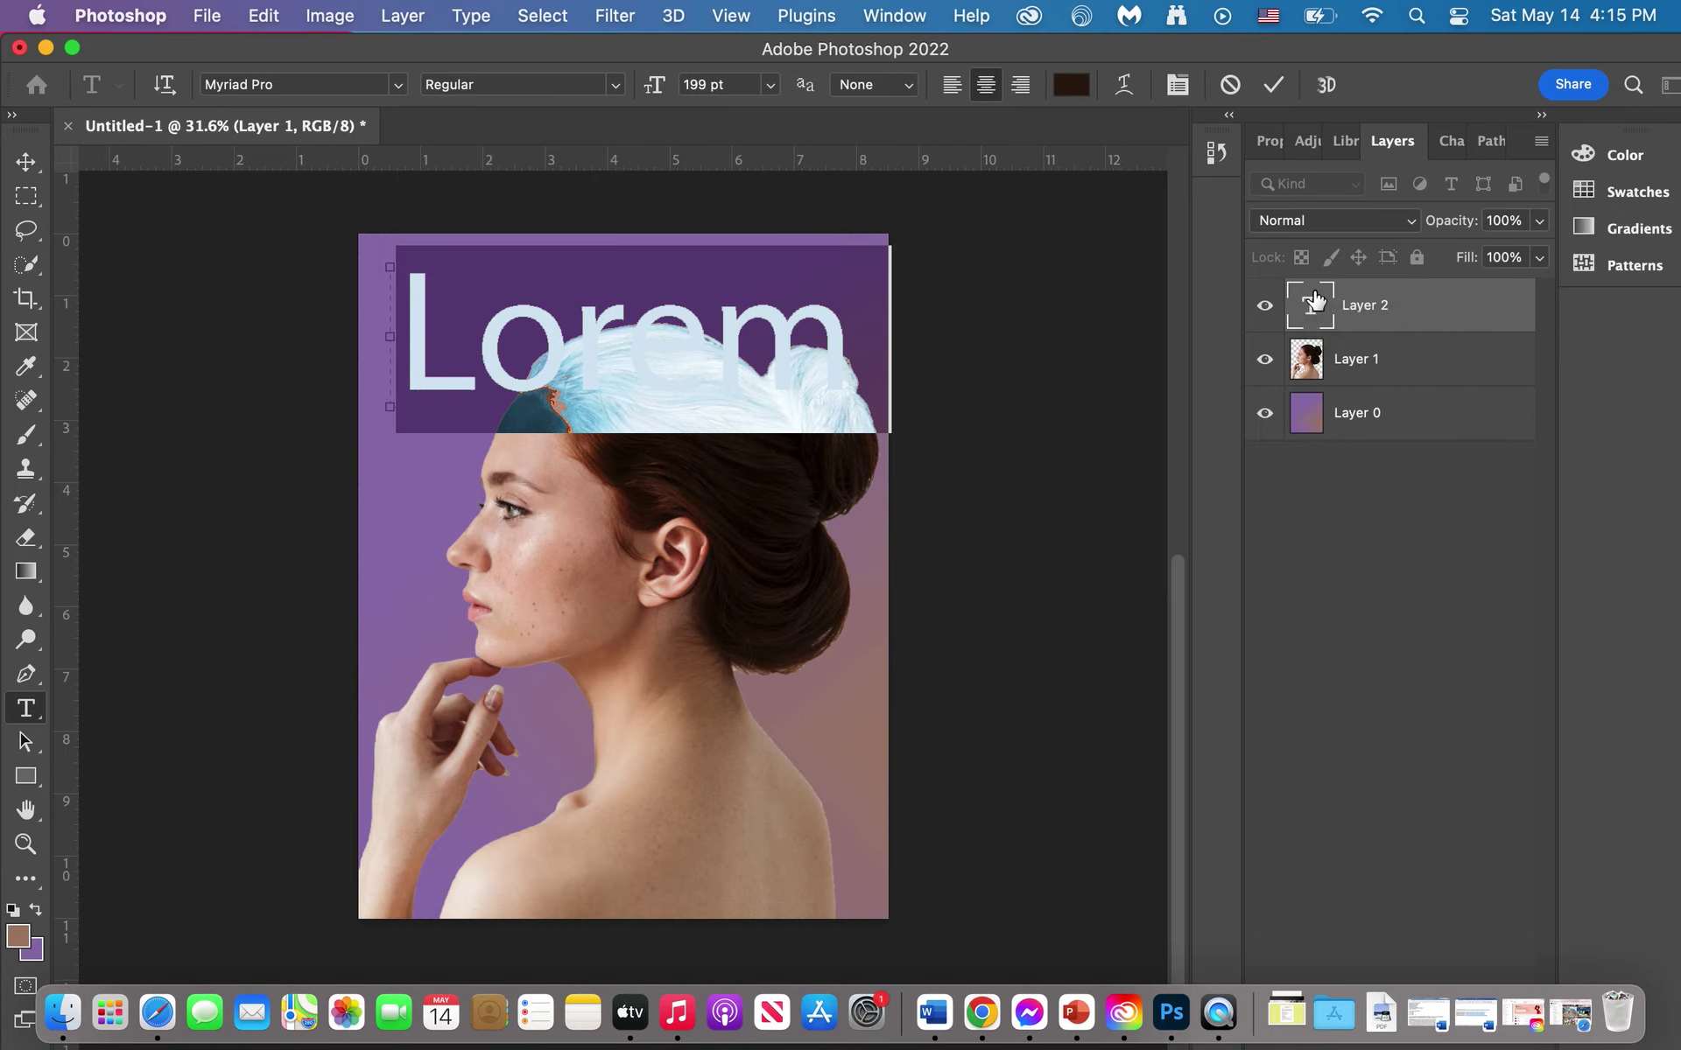
{"action": "type", "text": "LO"}
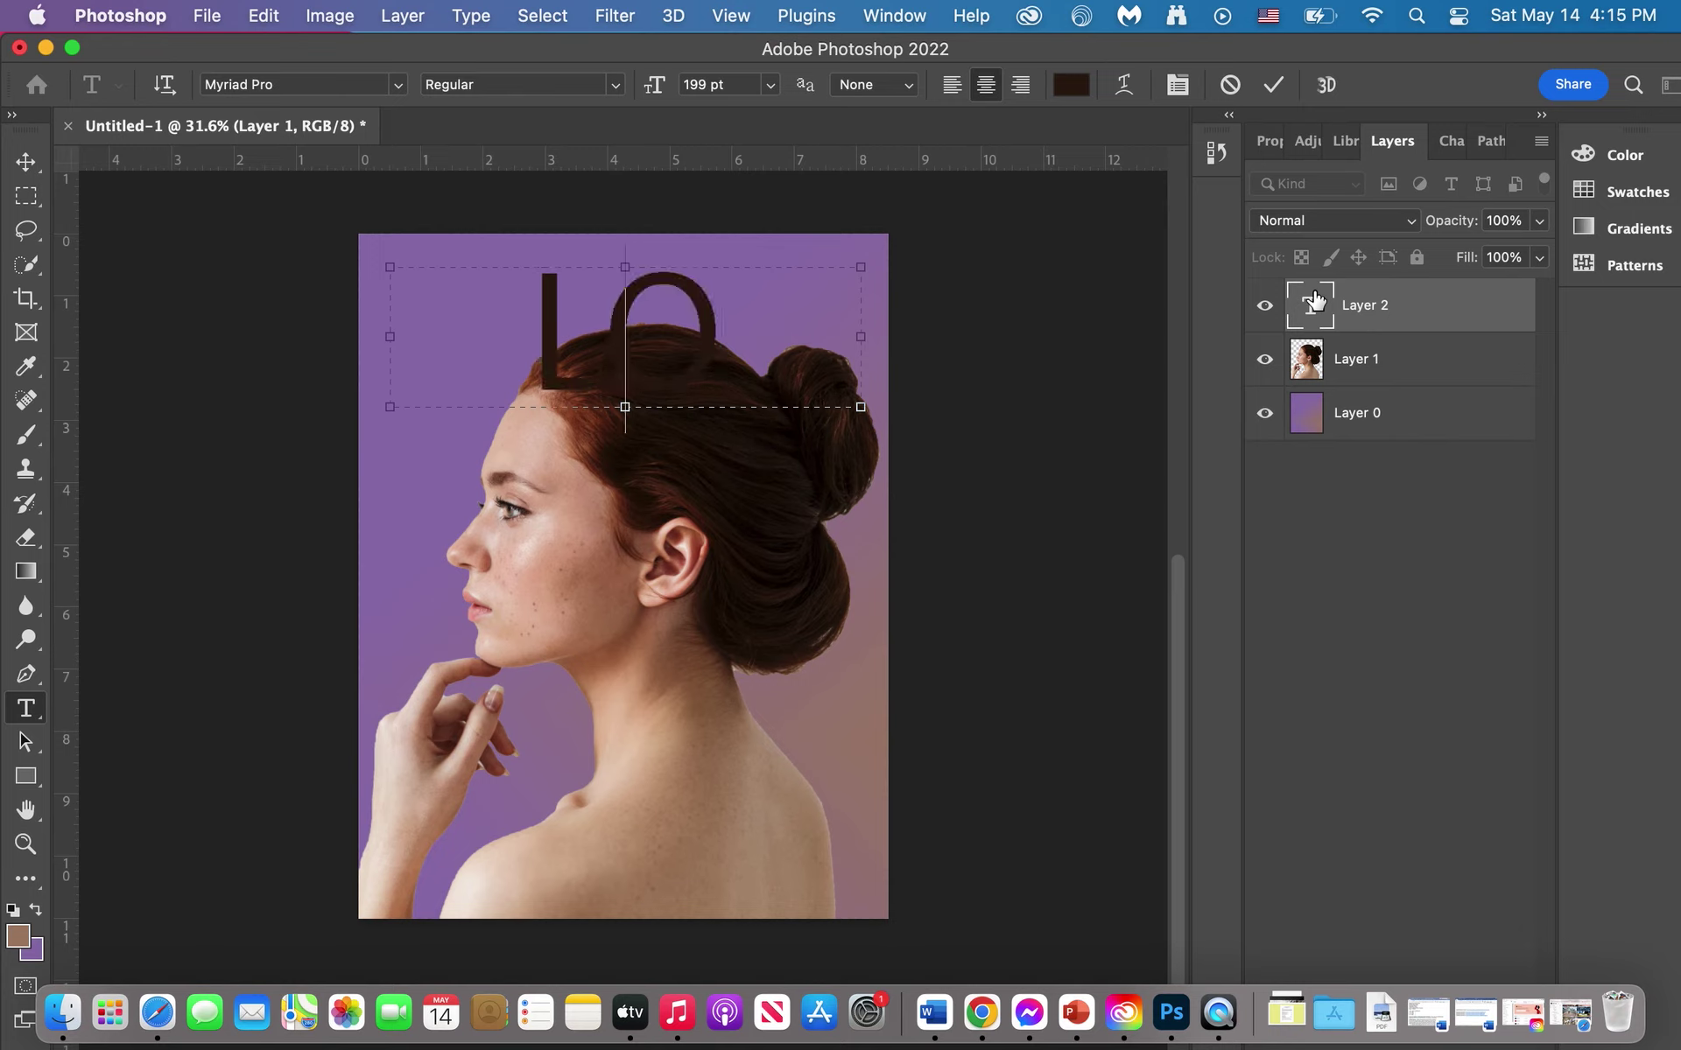
{"action": "key", "text": "BackSpace"}
{"action": "key", "text": "BackSpace"}
{"action": "type", "text": "LOO"}
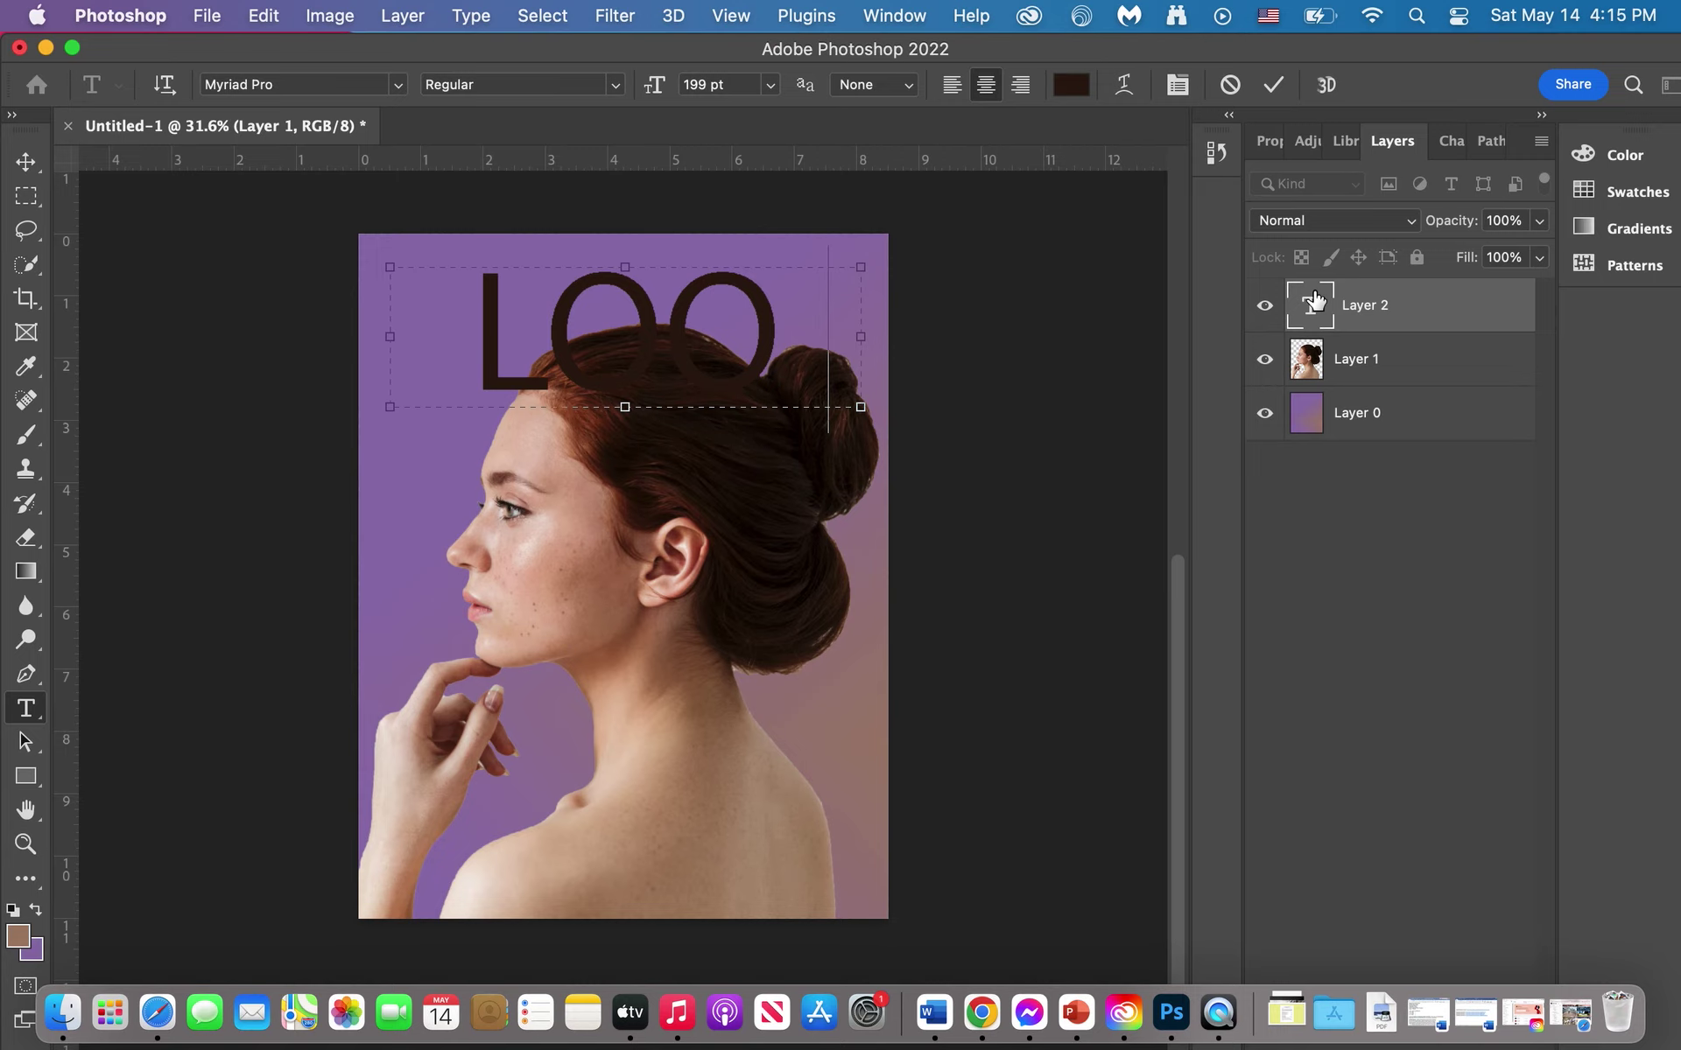
{"action": "type", "text": "K"}
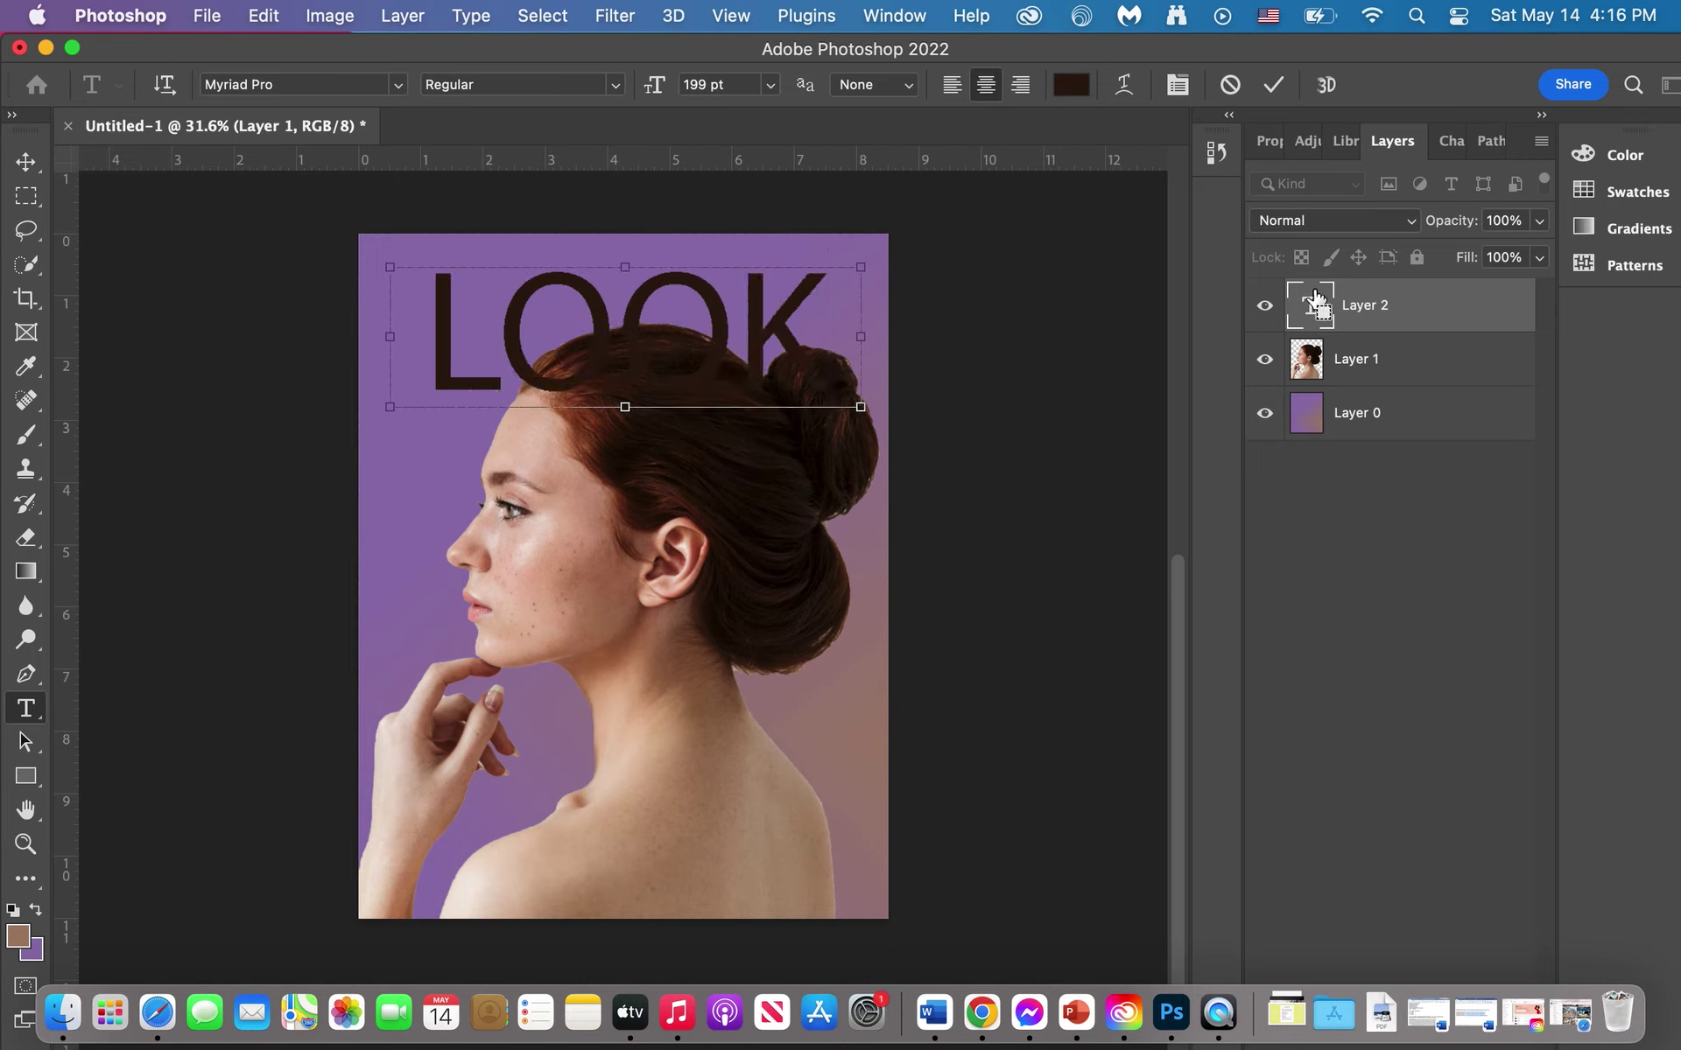
Step: Recolor the LOOK title with the pink #e3a9a5 sampled from the woman's lips and enlarge it to 223 pt
{"action": "key", "text": "super+a"}
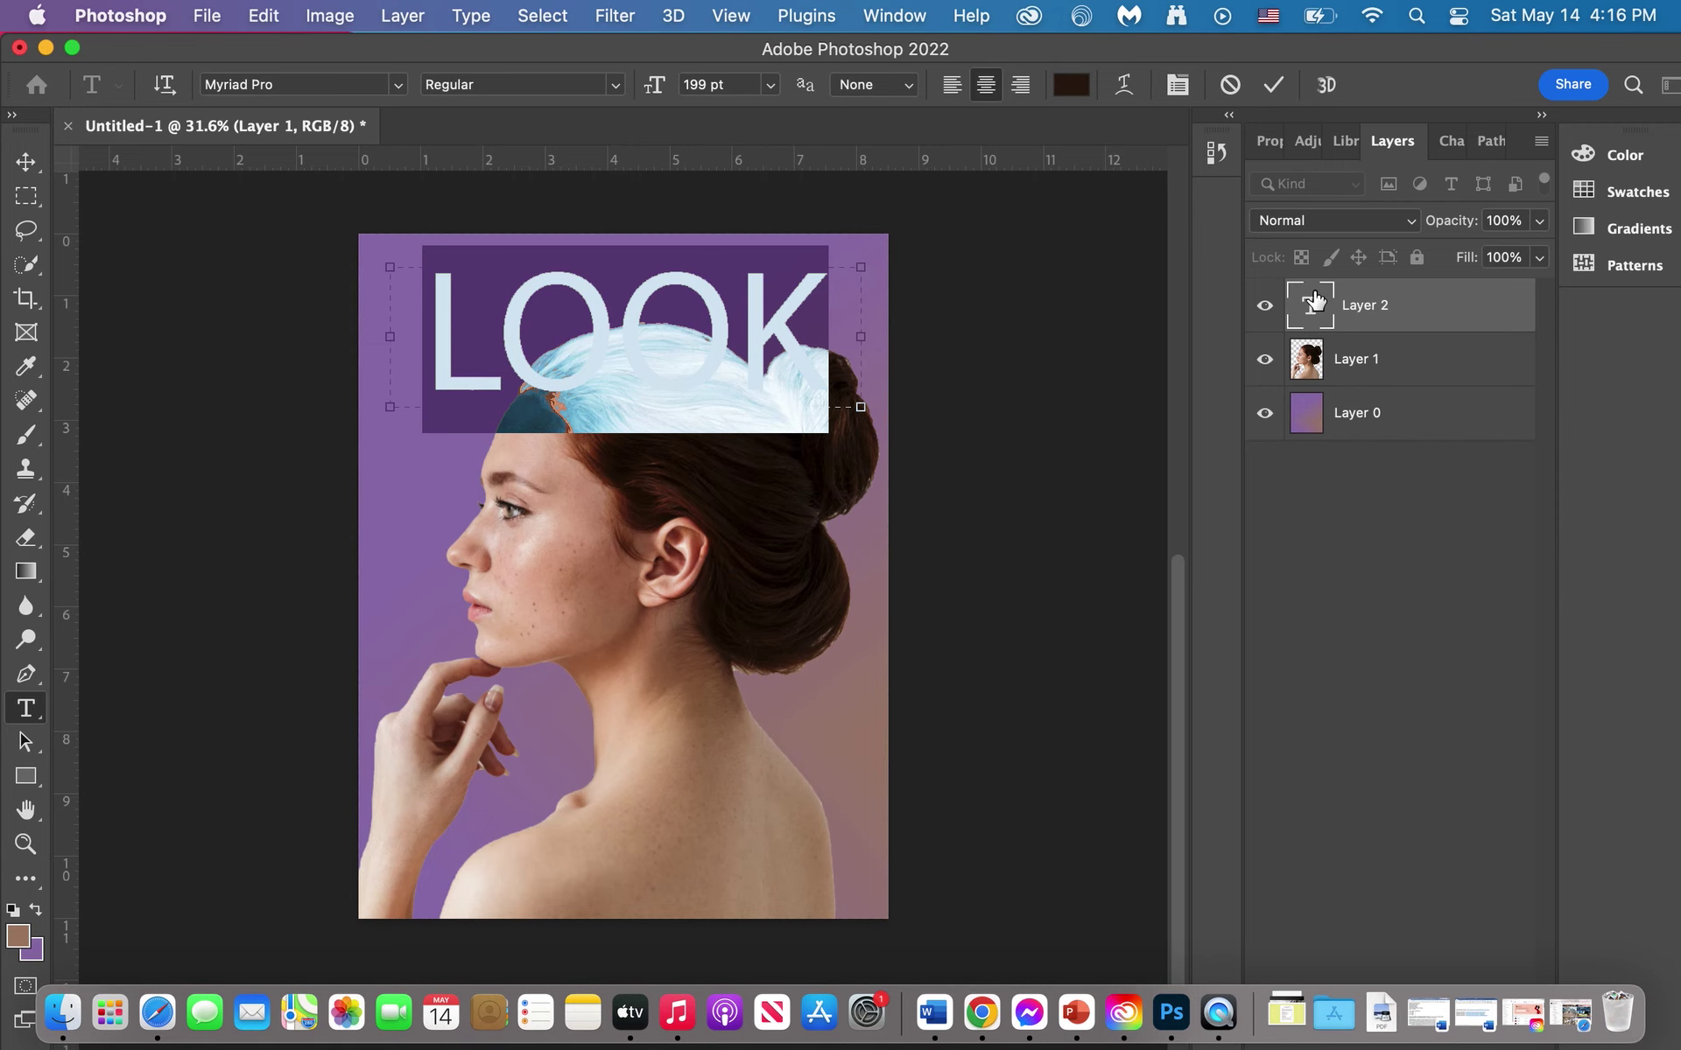
{"action": "left_click", "coordinate": [1064, 91]}
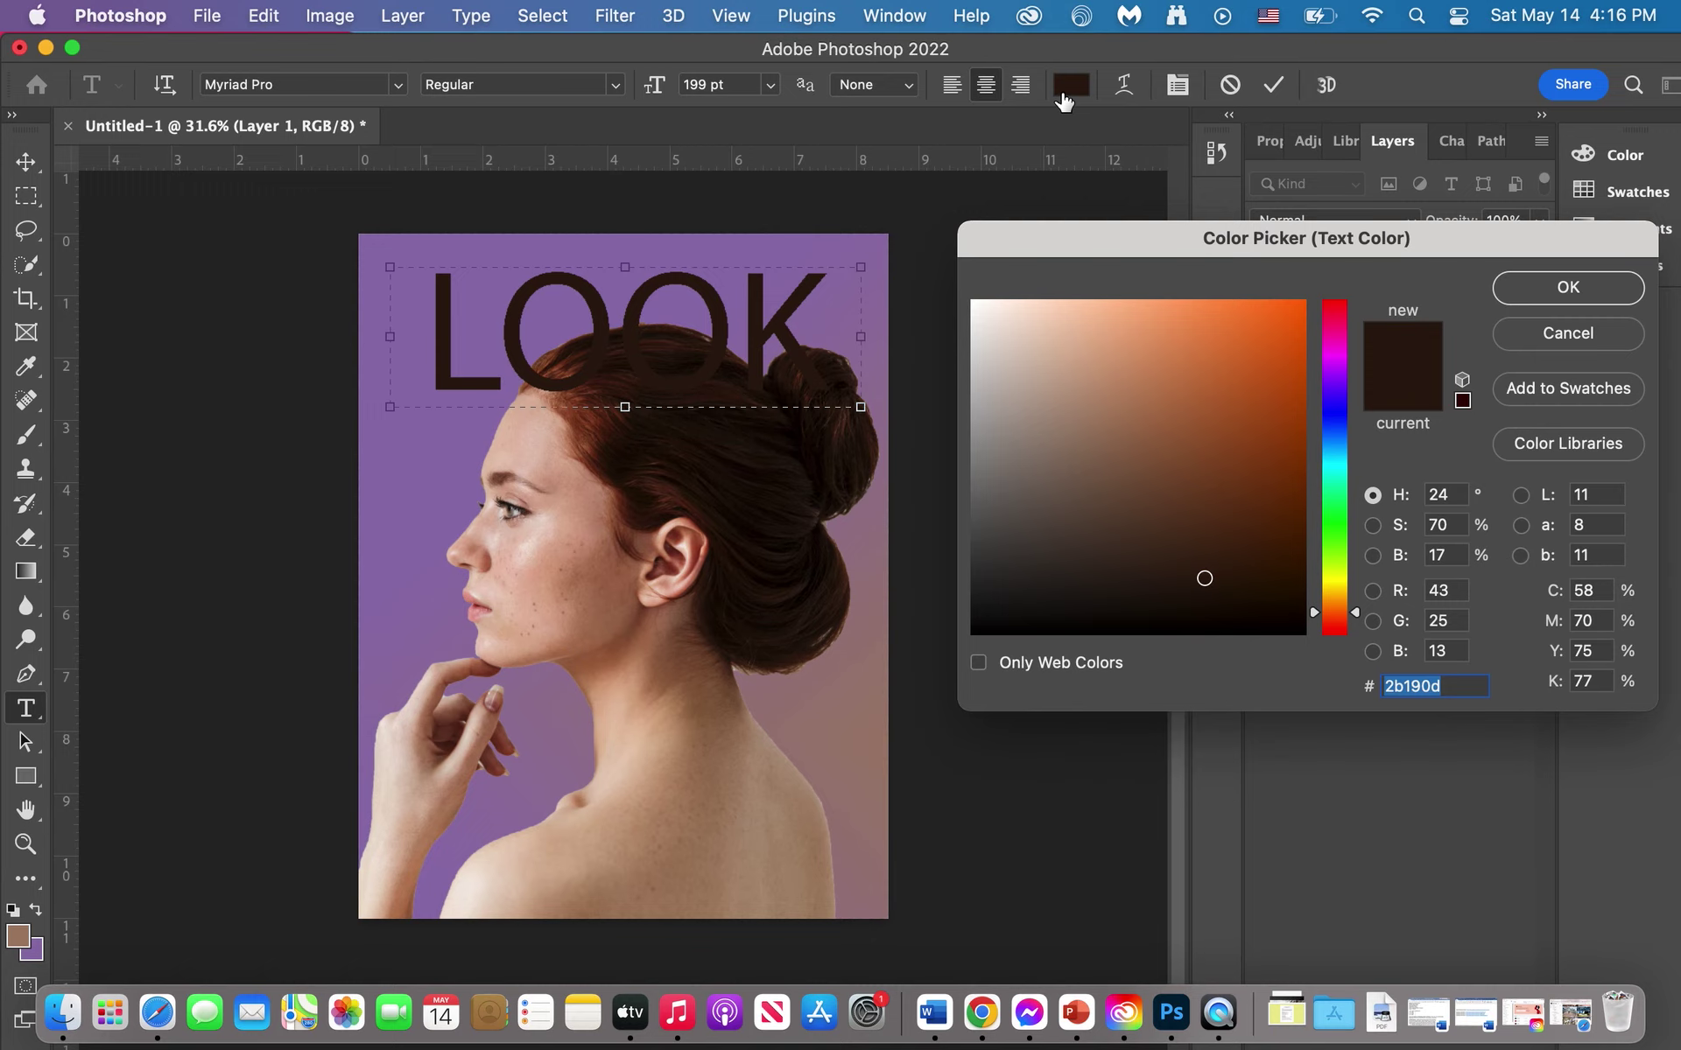
{"action": "left_click", "coordinate": [473, 612]}
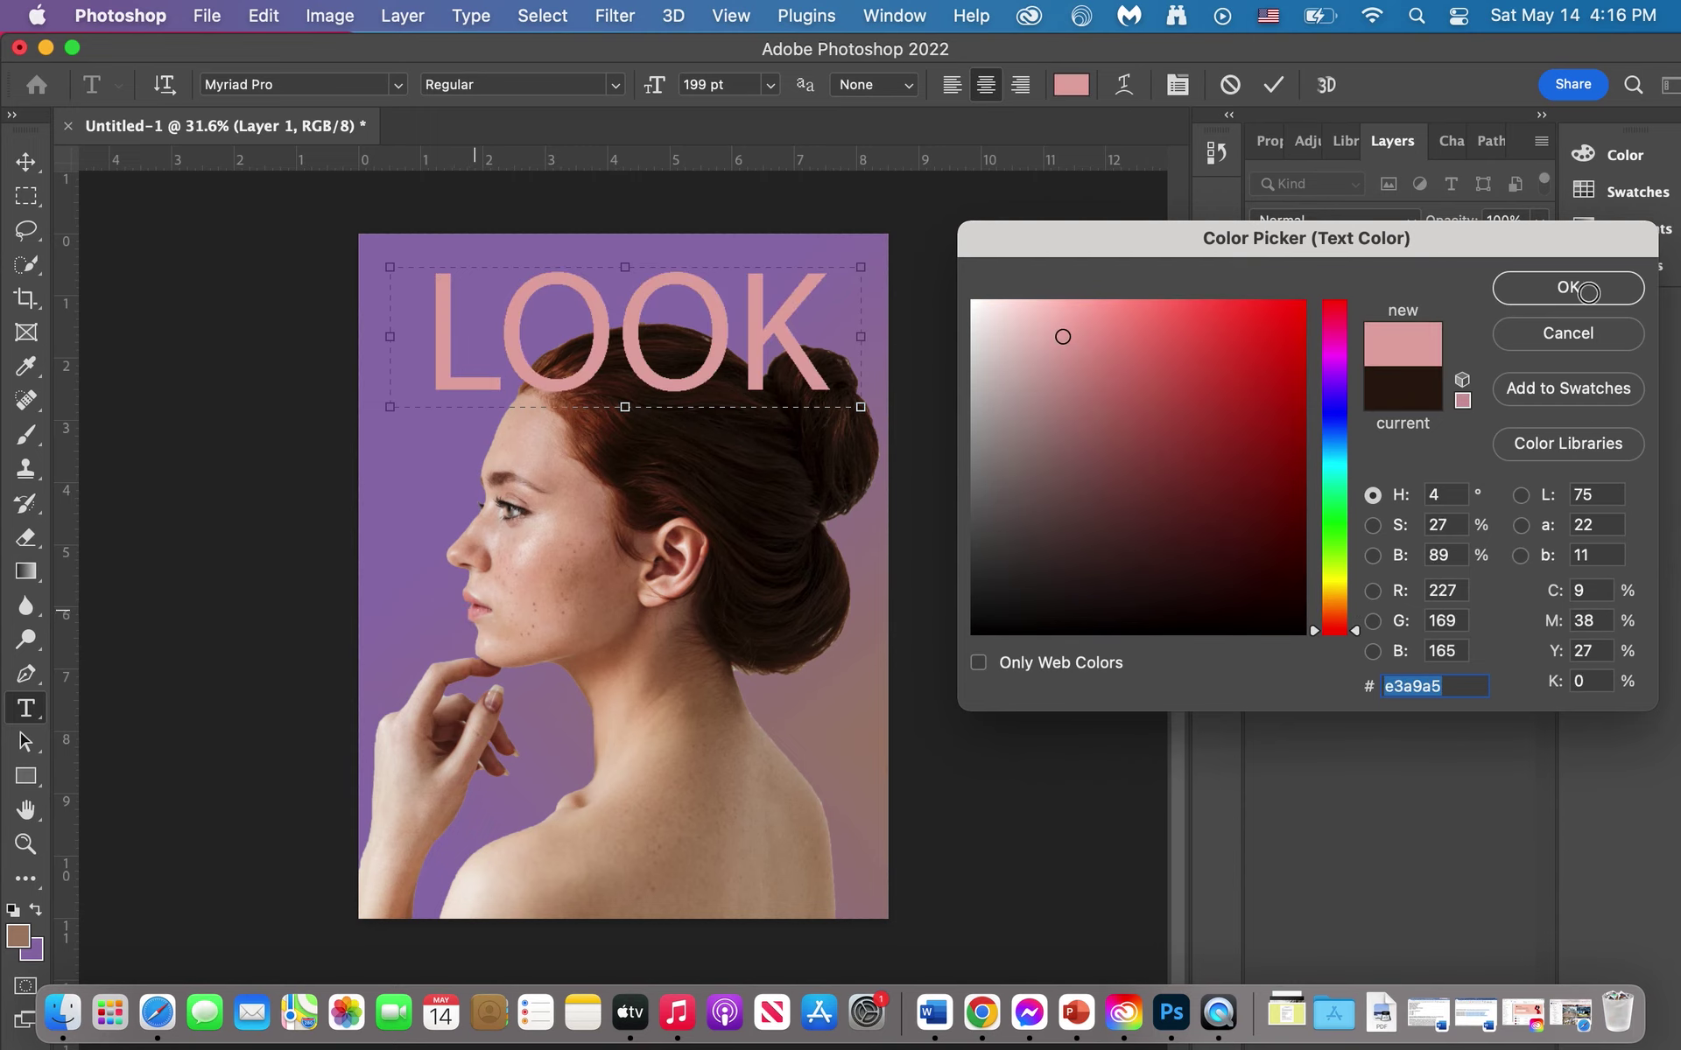
{"action": "left_click", "coordinate": [1545, 289]}
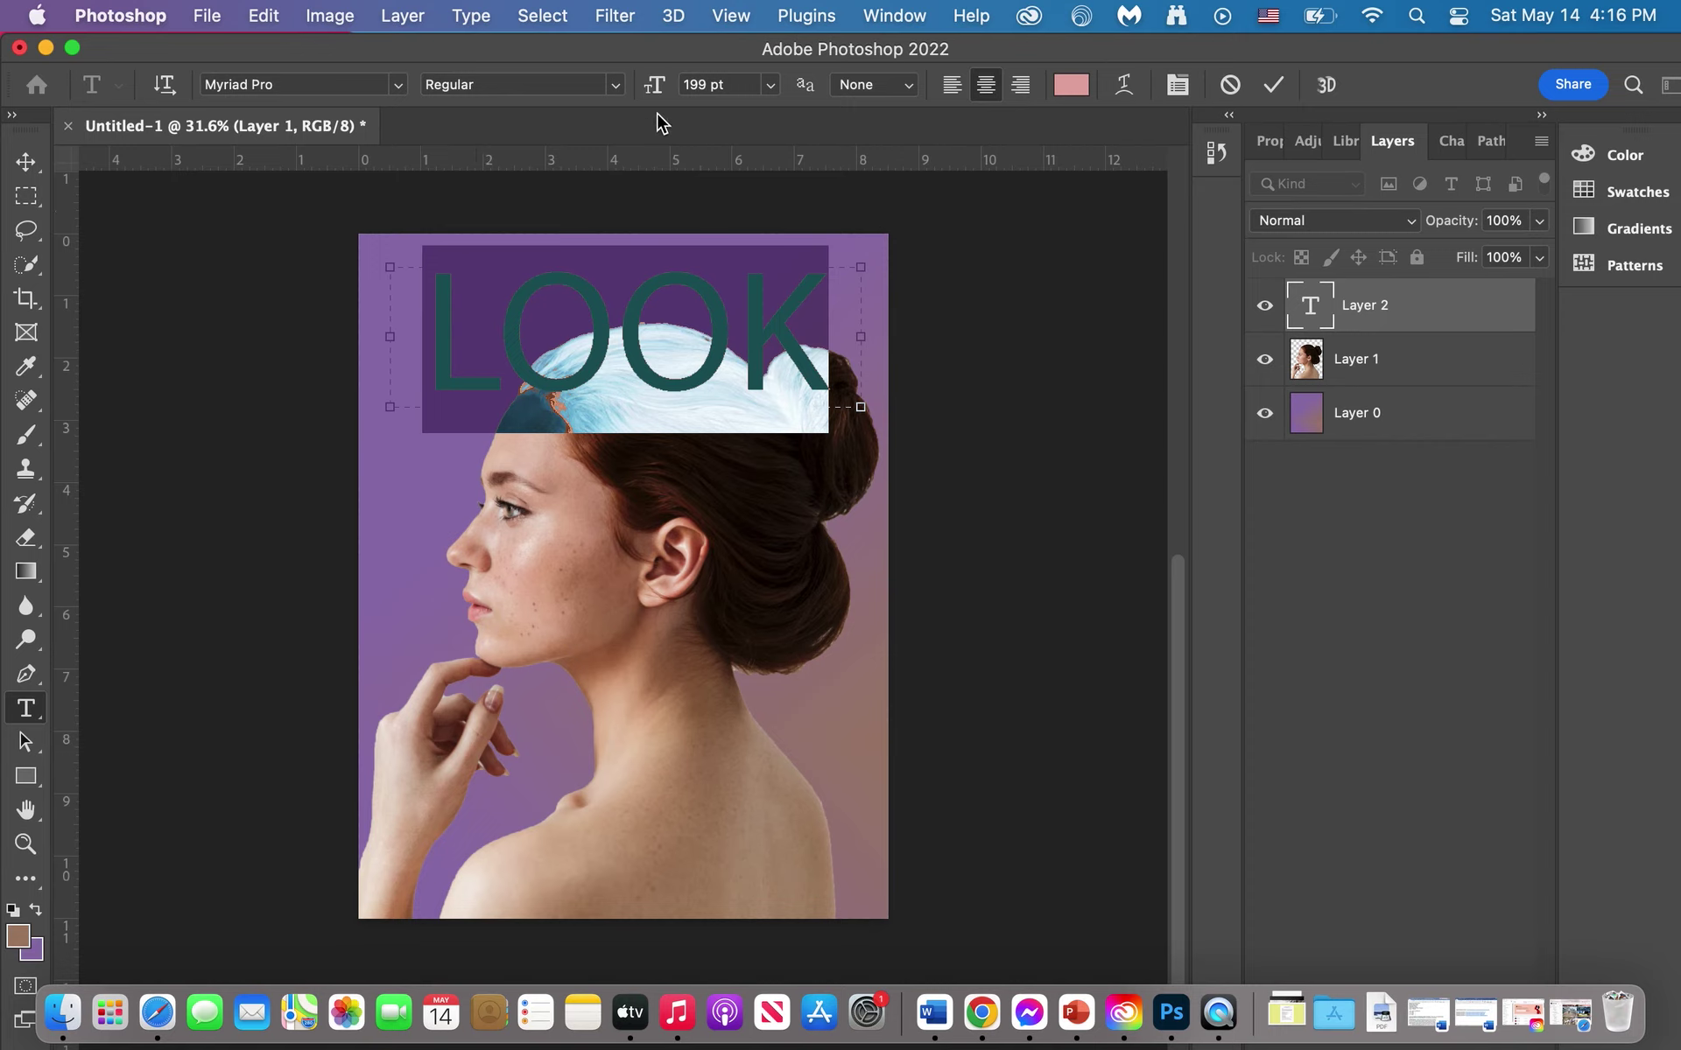
{"action": "left_click_drag", "start_coordinate": [650, 87], "coordinate": [687, 92]}
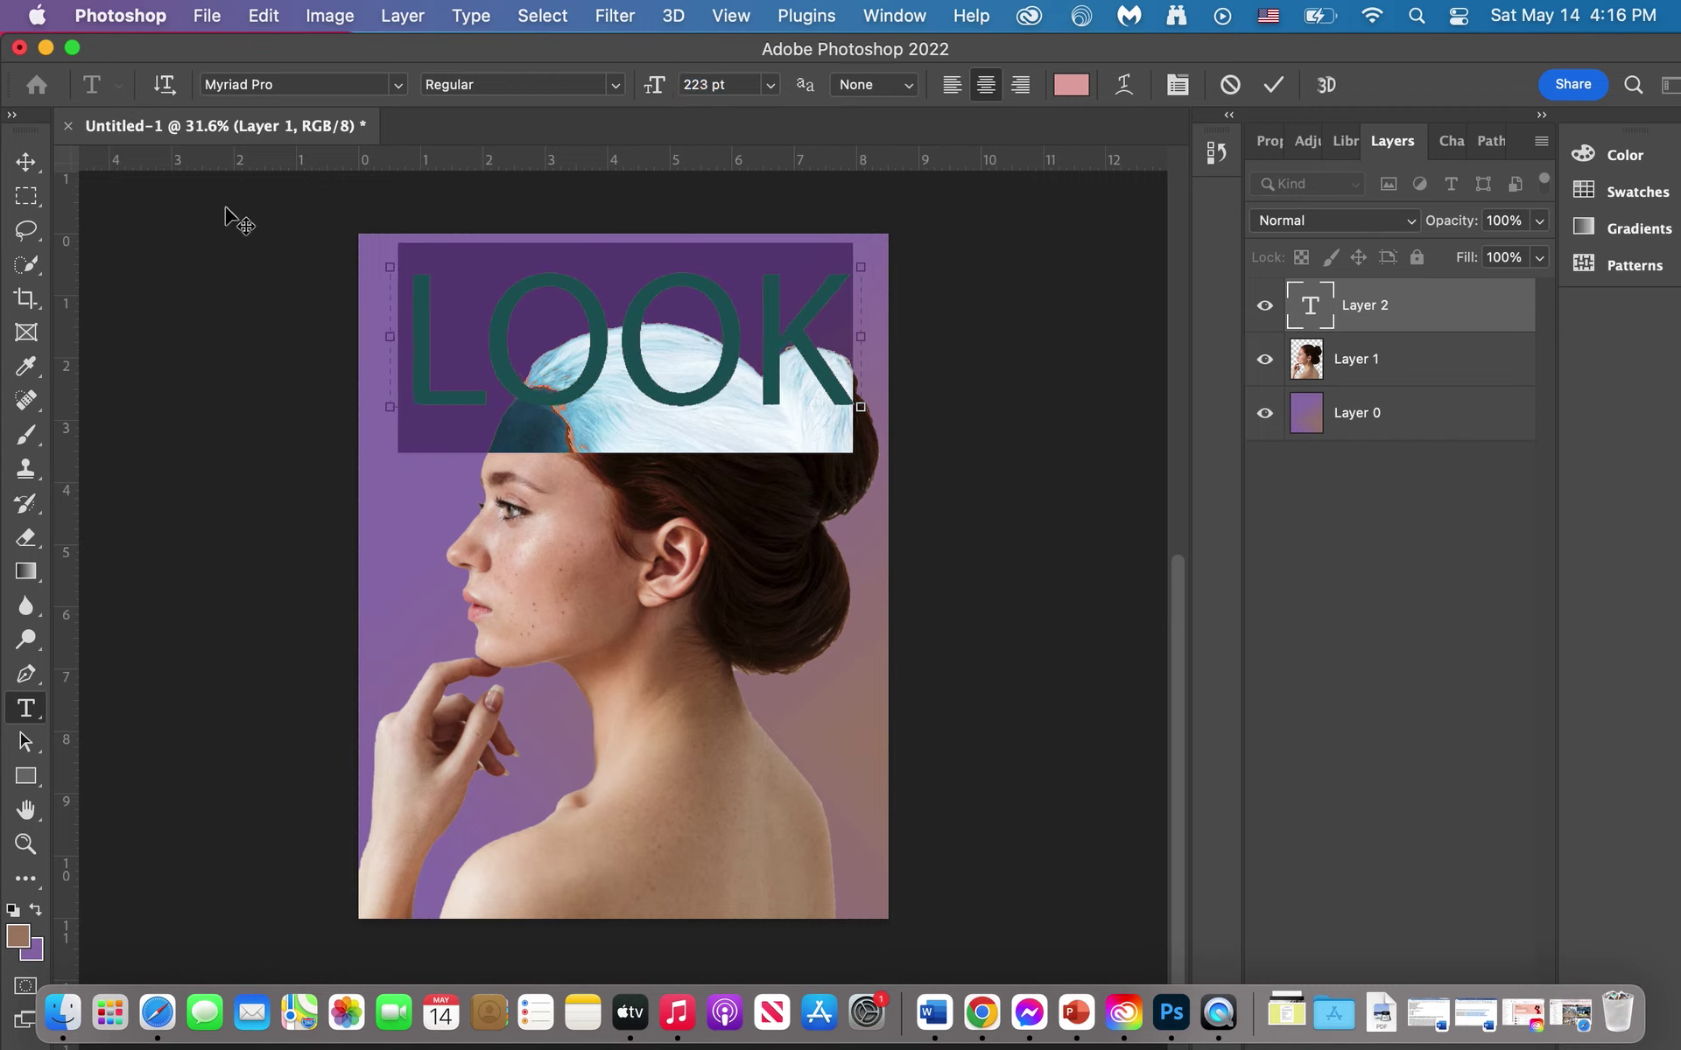
Step: Commit the LOOK title and nudge it slightly up and left on the page
{"action": "left_click", "coordinate": [26, 159]}
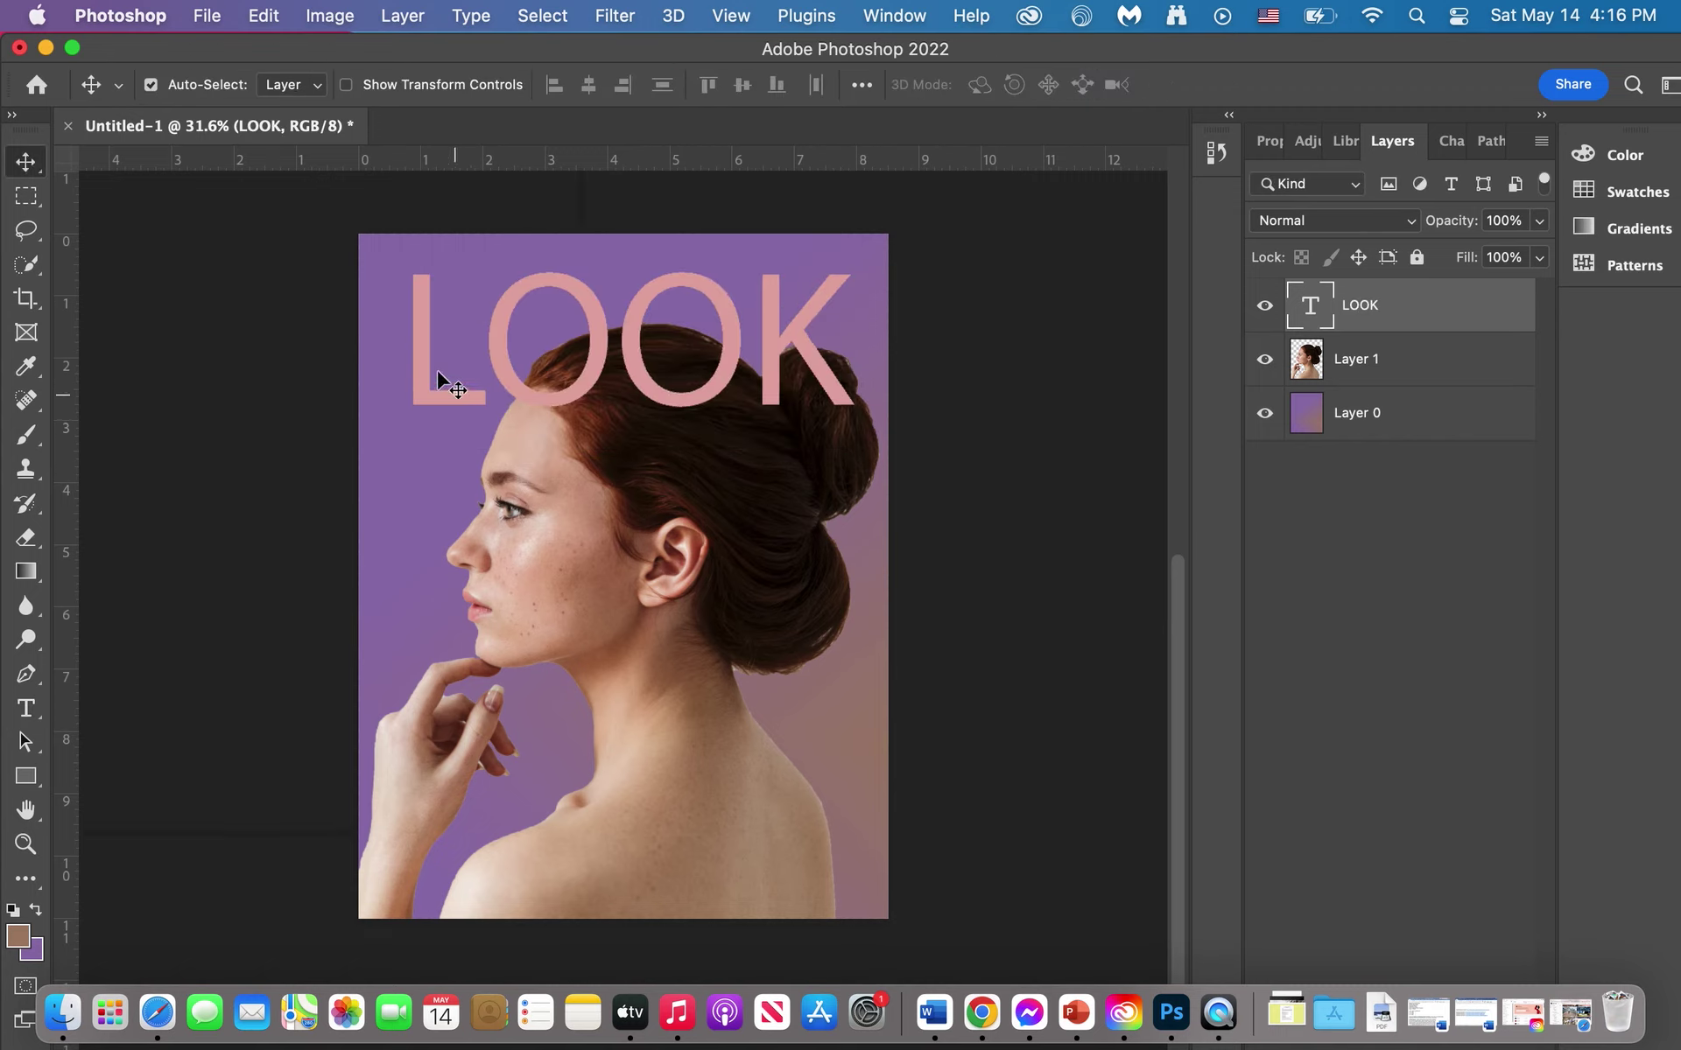
{"action": "key", "text": "Up"}
{"action": "key", "text": "Up"}
{"action": "key", "text": "Up"}
{"action": "key", "text": "Up"}
{"action": "key", "text": "Up"}
{"action": "key", "text": "Up"}
{"action": "key", "text": "Up"}
{"action": "key", "text": "Up"}
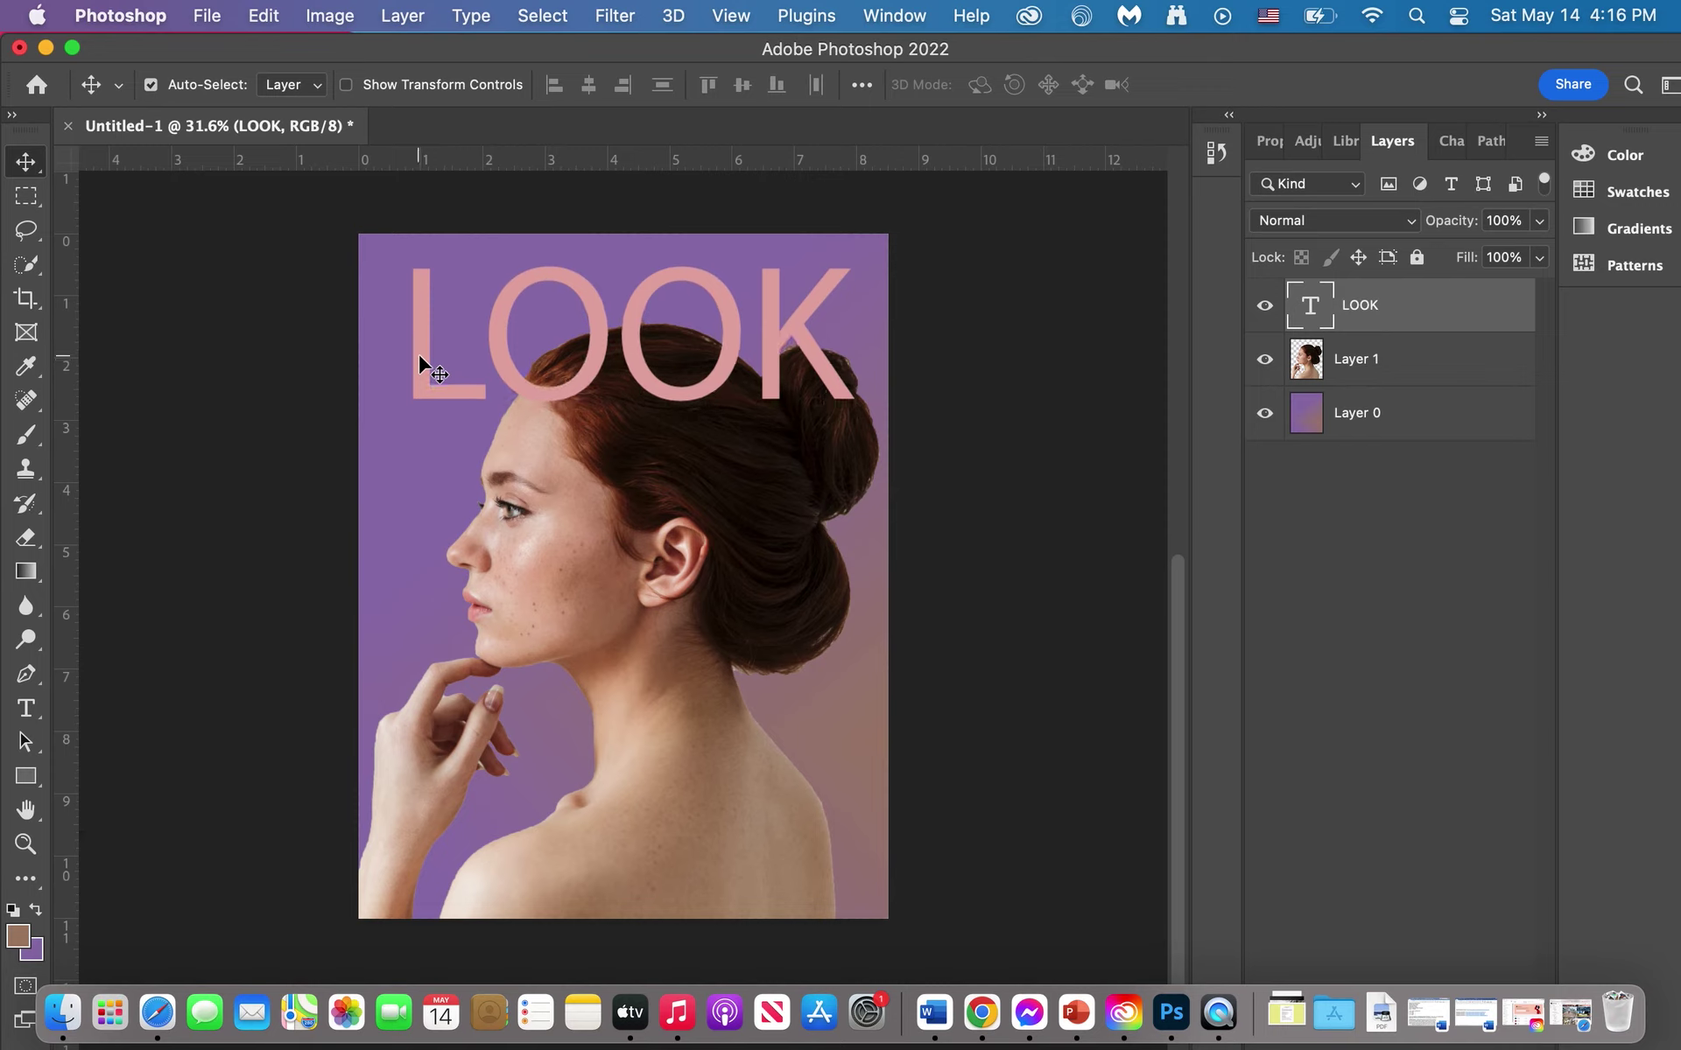
{"action": "key", "text": "Left"}
{"action": "key", "text": "Left"}
{"action": "key", "text": "Left"}
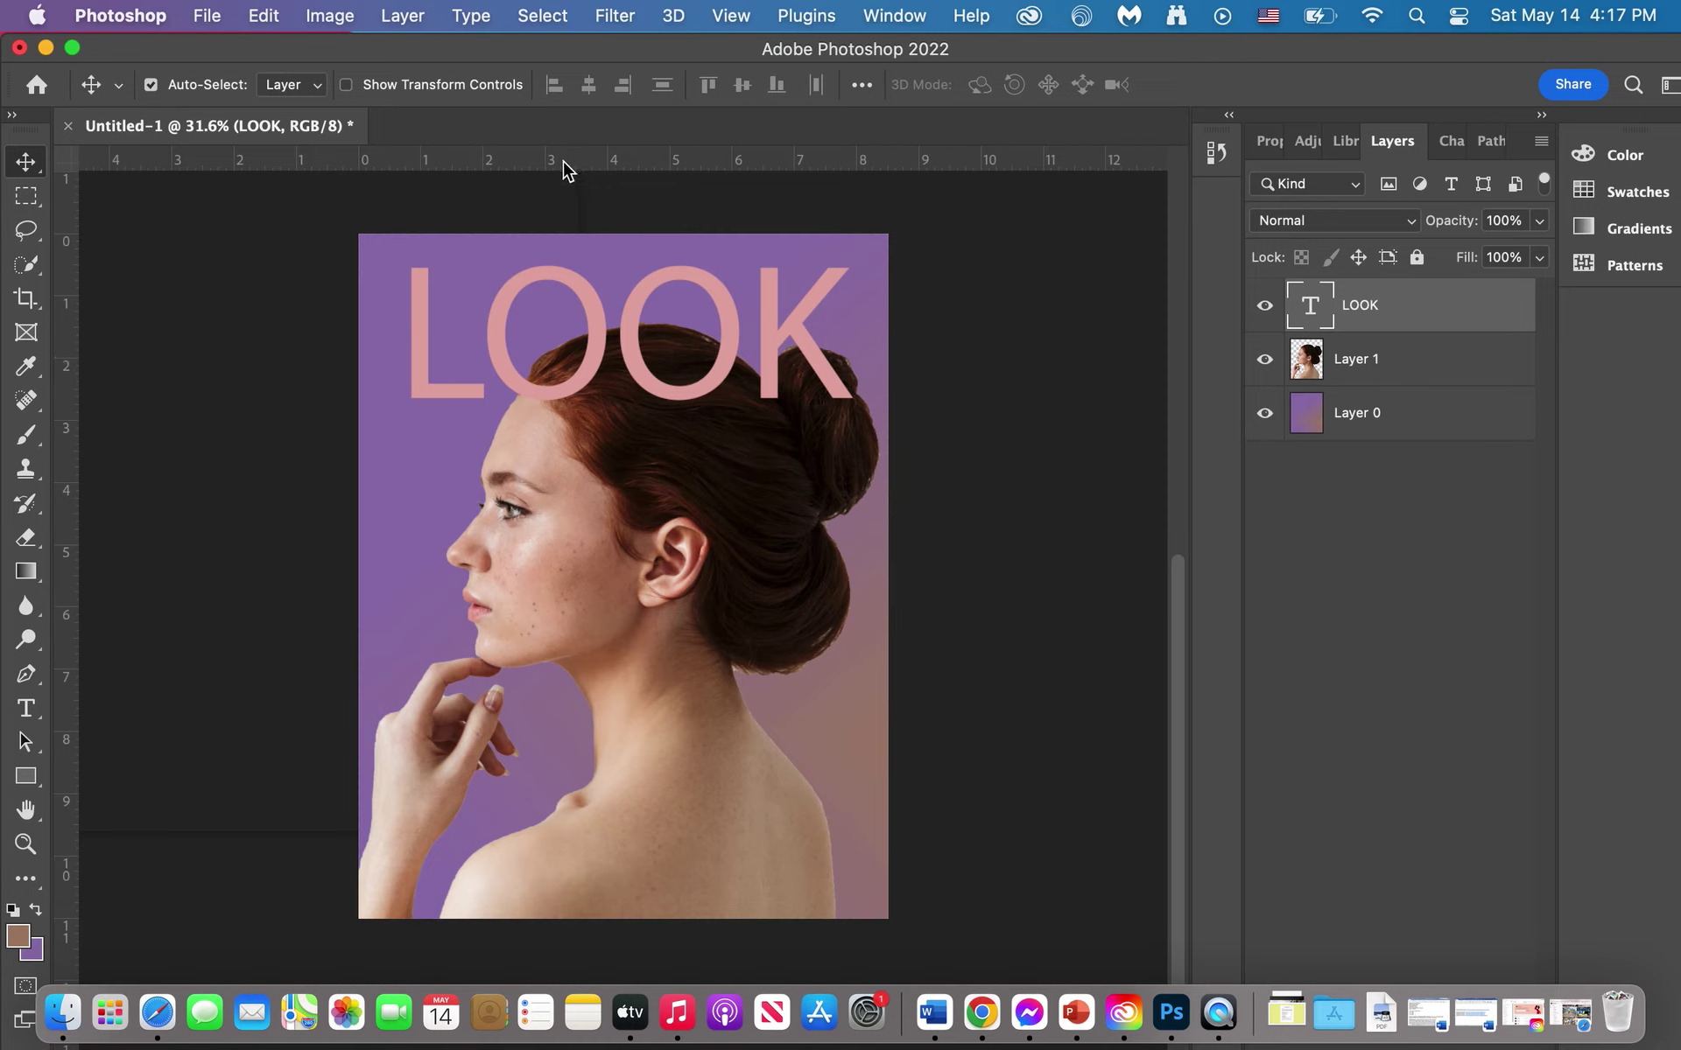
{"action": "left_click", "coordinate": [731, 16]}
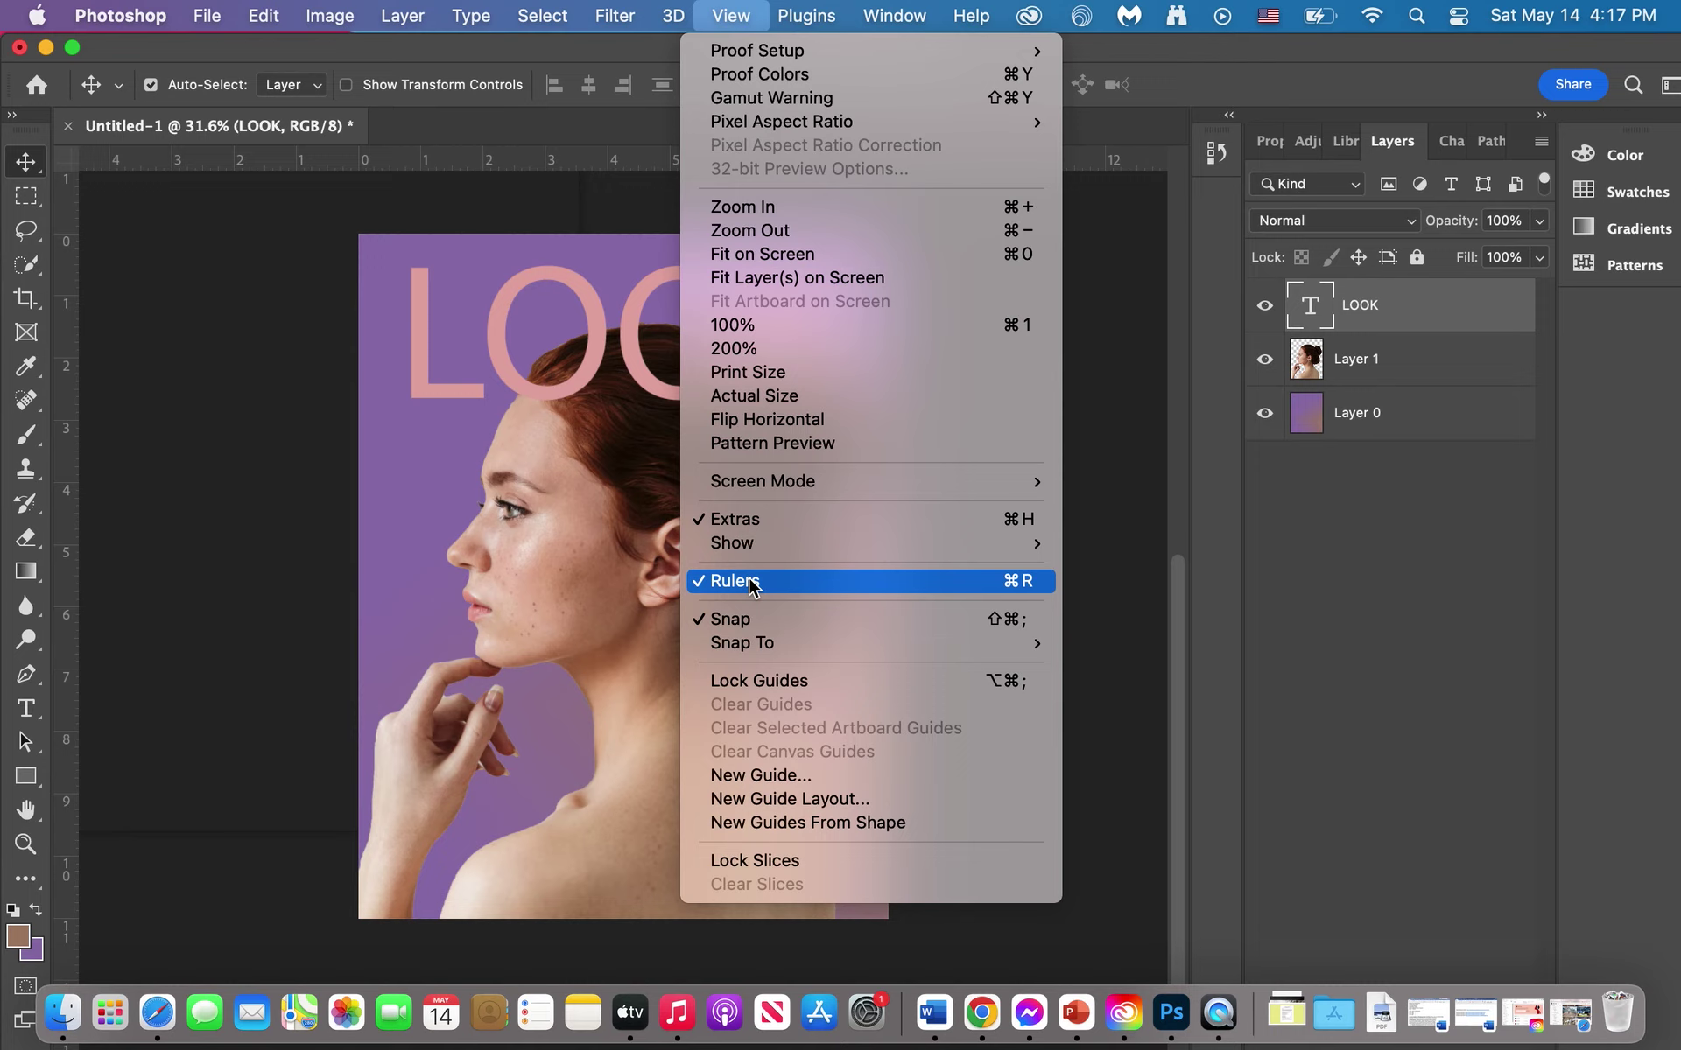
{"action": "left_click", "coordinate": [466, 140]}
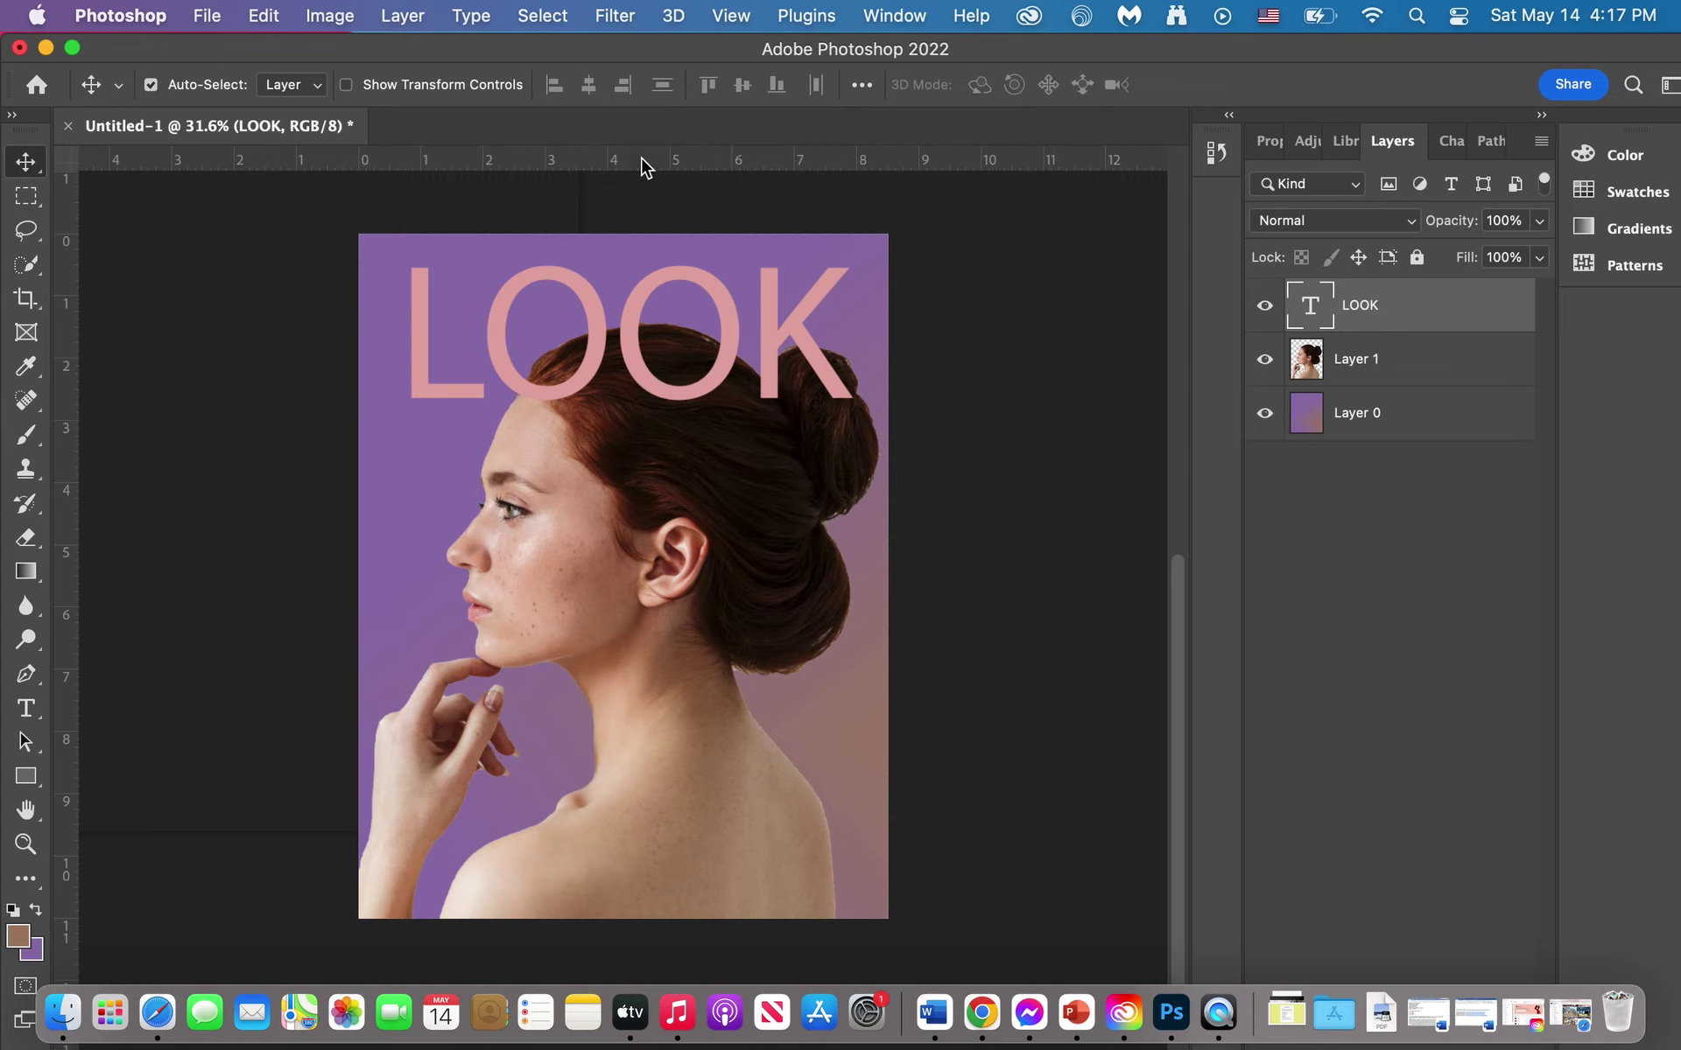
{"action": "mouse_move", "coordinate": [642, 164]}
{"action": "left_mouse_down"}
{"action": "mouse_move", "coordinate": [637, 260]}
{"action": "mouse_move", "coordinate": [635, 155]}
{"action": "left_mouse_up"}
Step: Select the gradient background layer and place horizontal guides just inside the page's top and bottom edges
{"action": "left_click", "coordinate": [1309, 421]}
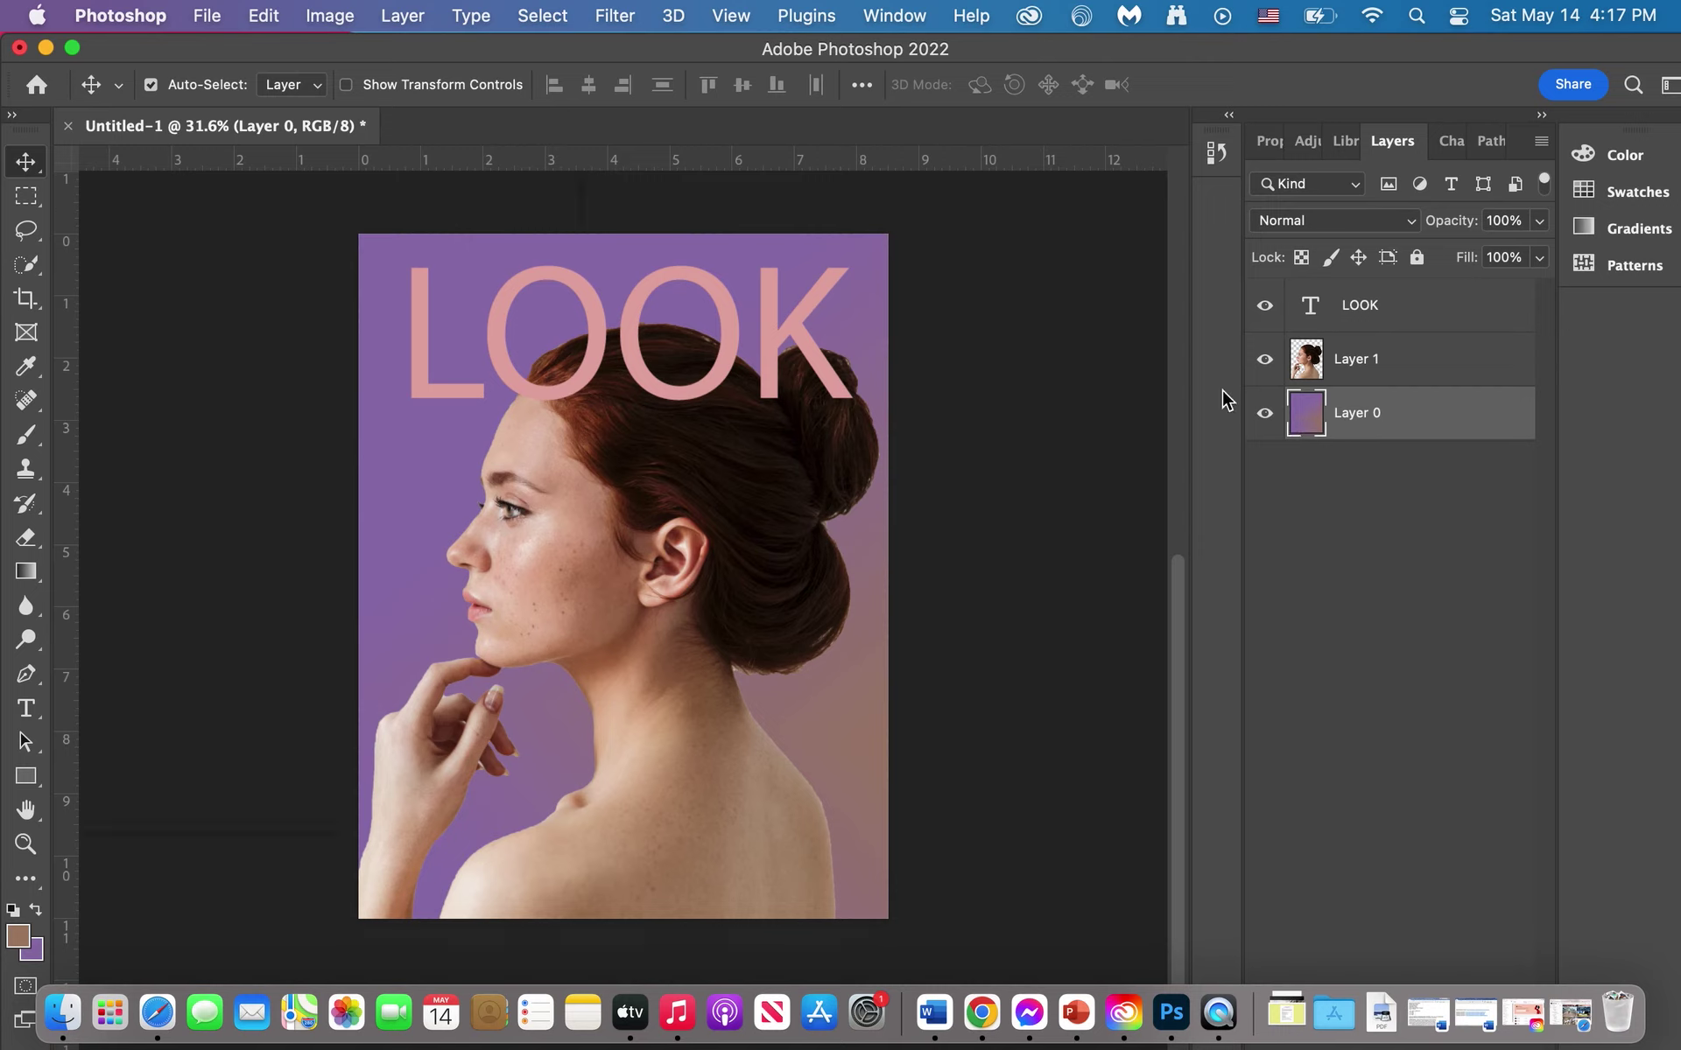
{"action": "left_click_drag", "start_coordinate": [649, 162], "coordinate": [656, 251]}
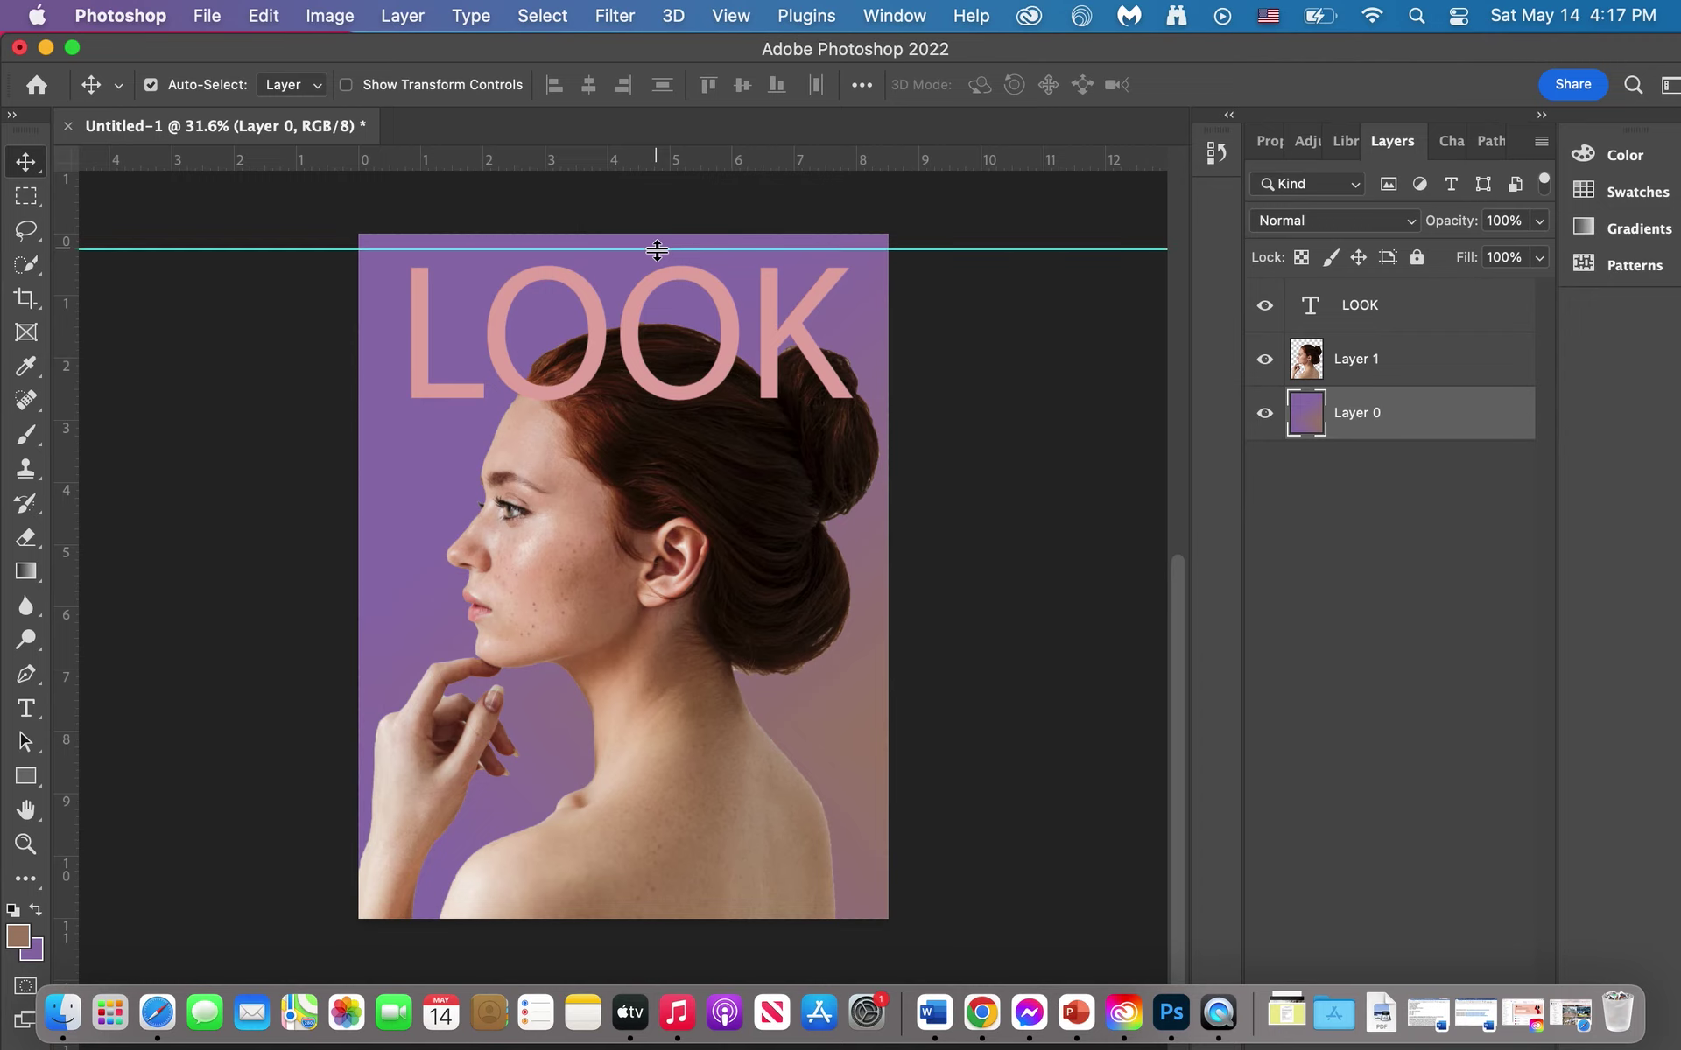
{"action": "left_click_drag", "start_coordinate": [705, 165], "coordinate": [710, 903]}
Step: Place vertical guides just inside the page's left and right edges, with the right one at about 8.25 in
{"action": "left_click_drag", "start_coordinate": [63, 526], "coordinate": [375, 548]}
{"action": "left_click_drag", "start_coordinate": [71, 467], "coordinate": [872, 505]}
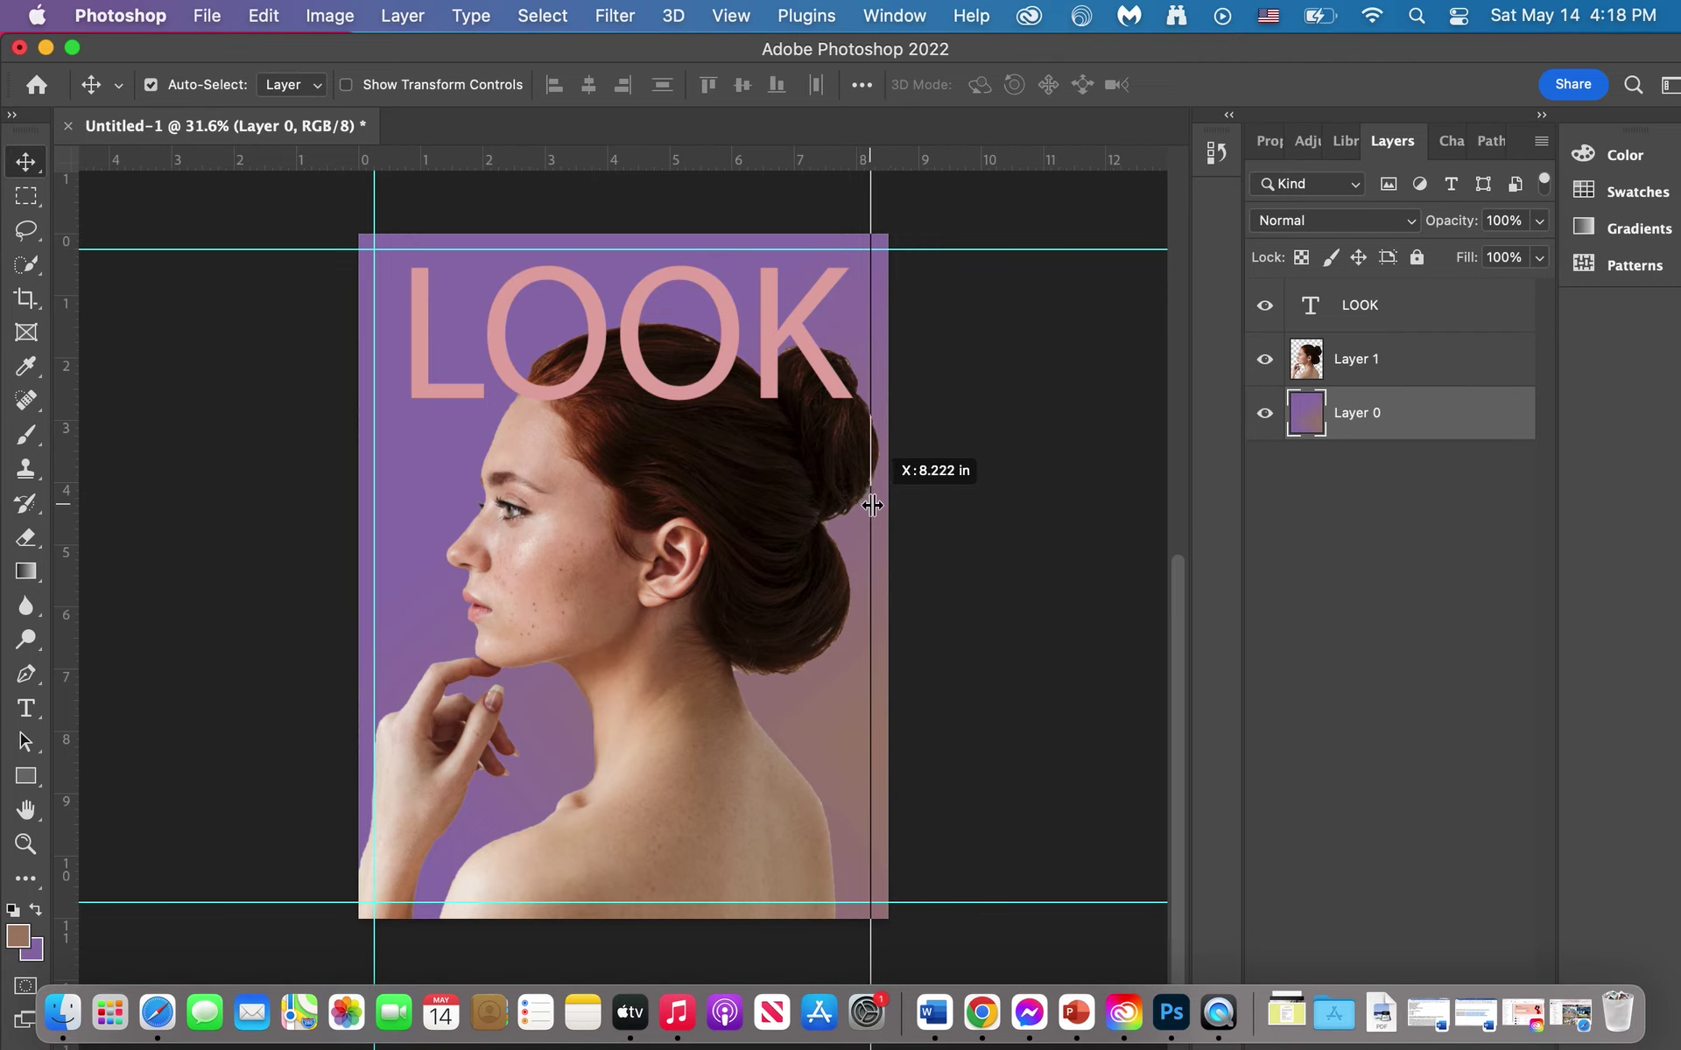
{"action": "left_click_drag", "start_coordinate": [872, 505], "coordinate": [873, 505]}
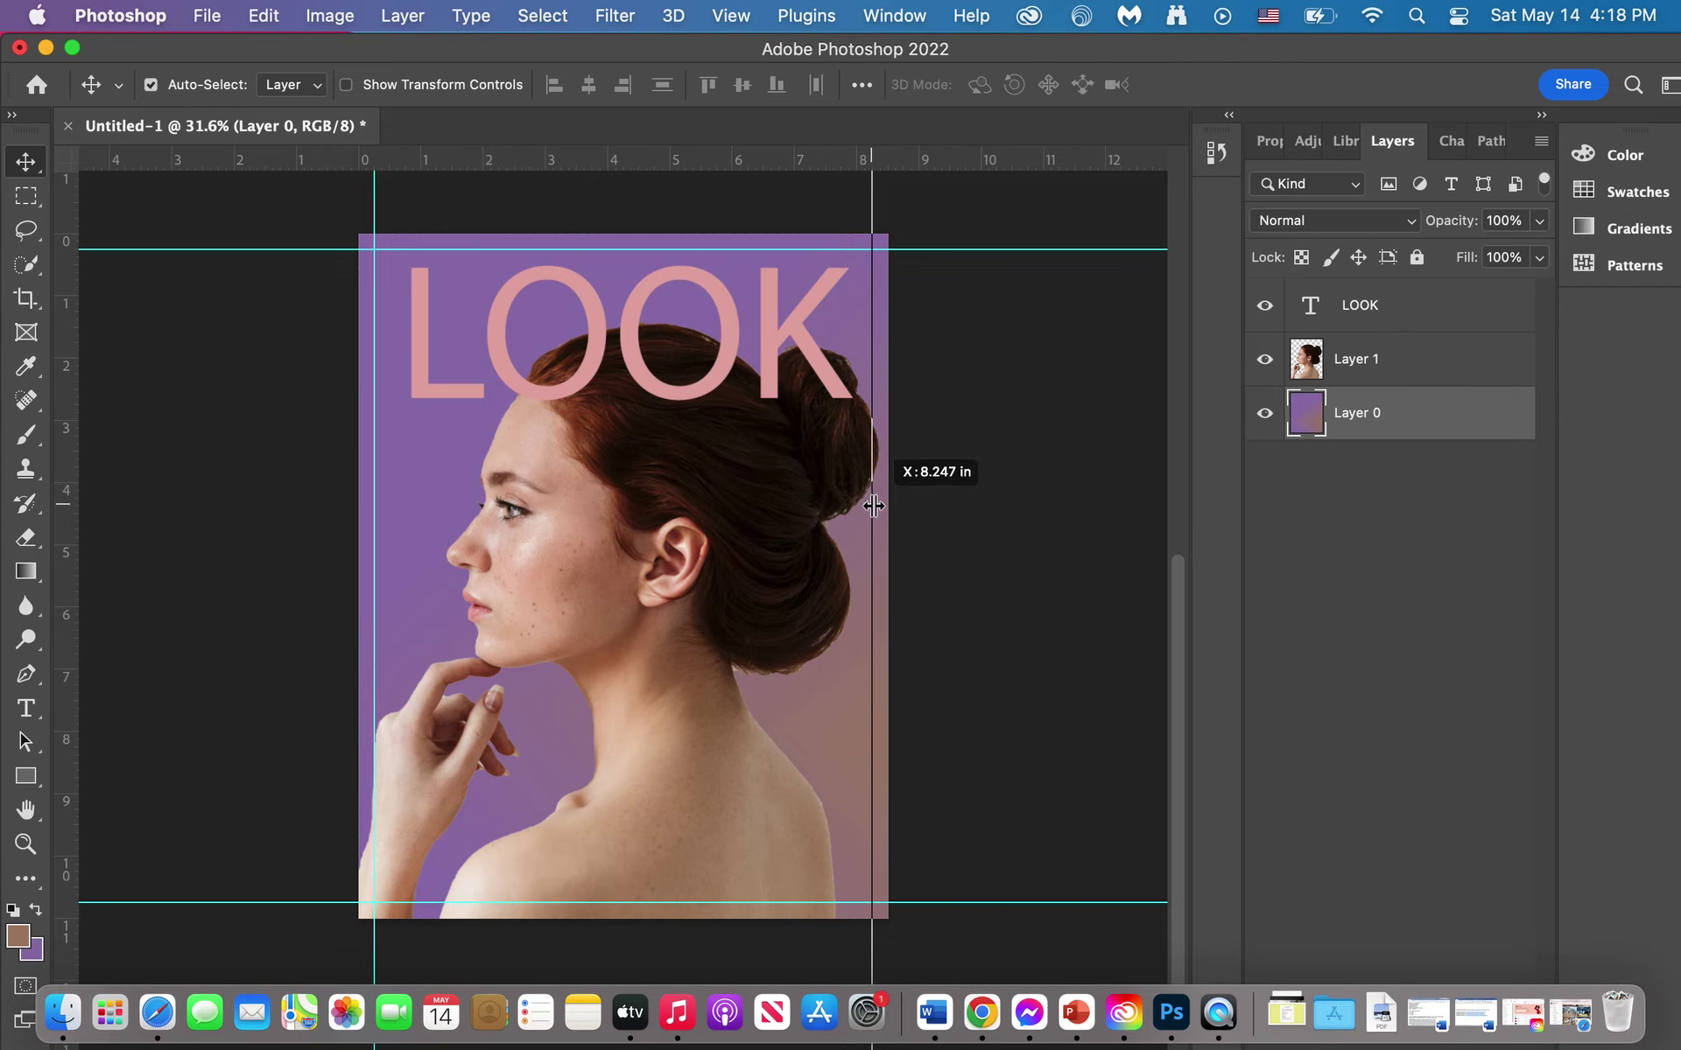
{"action": "left_click_drag", "start_coordinate": [872, 505], "coordinate": [874, 505]}
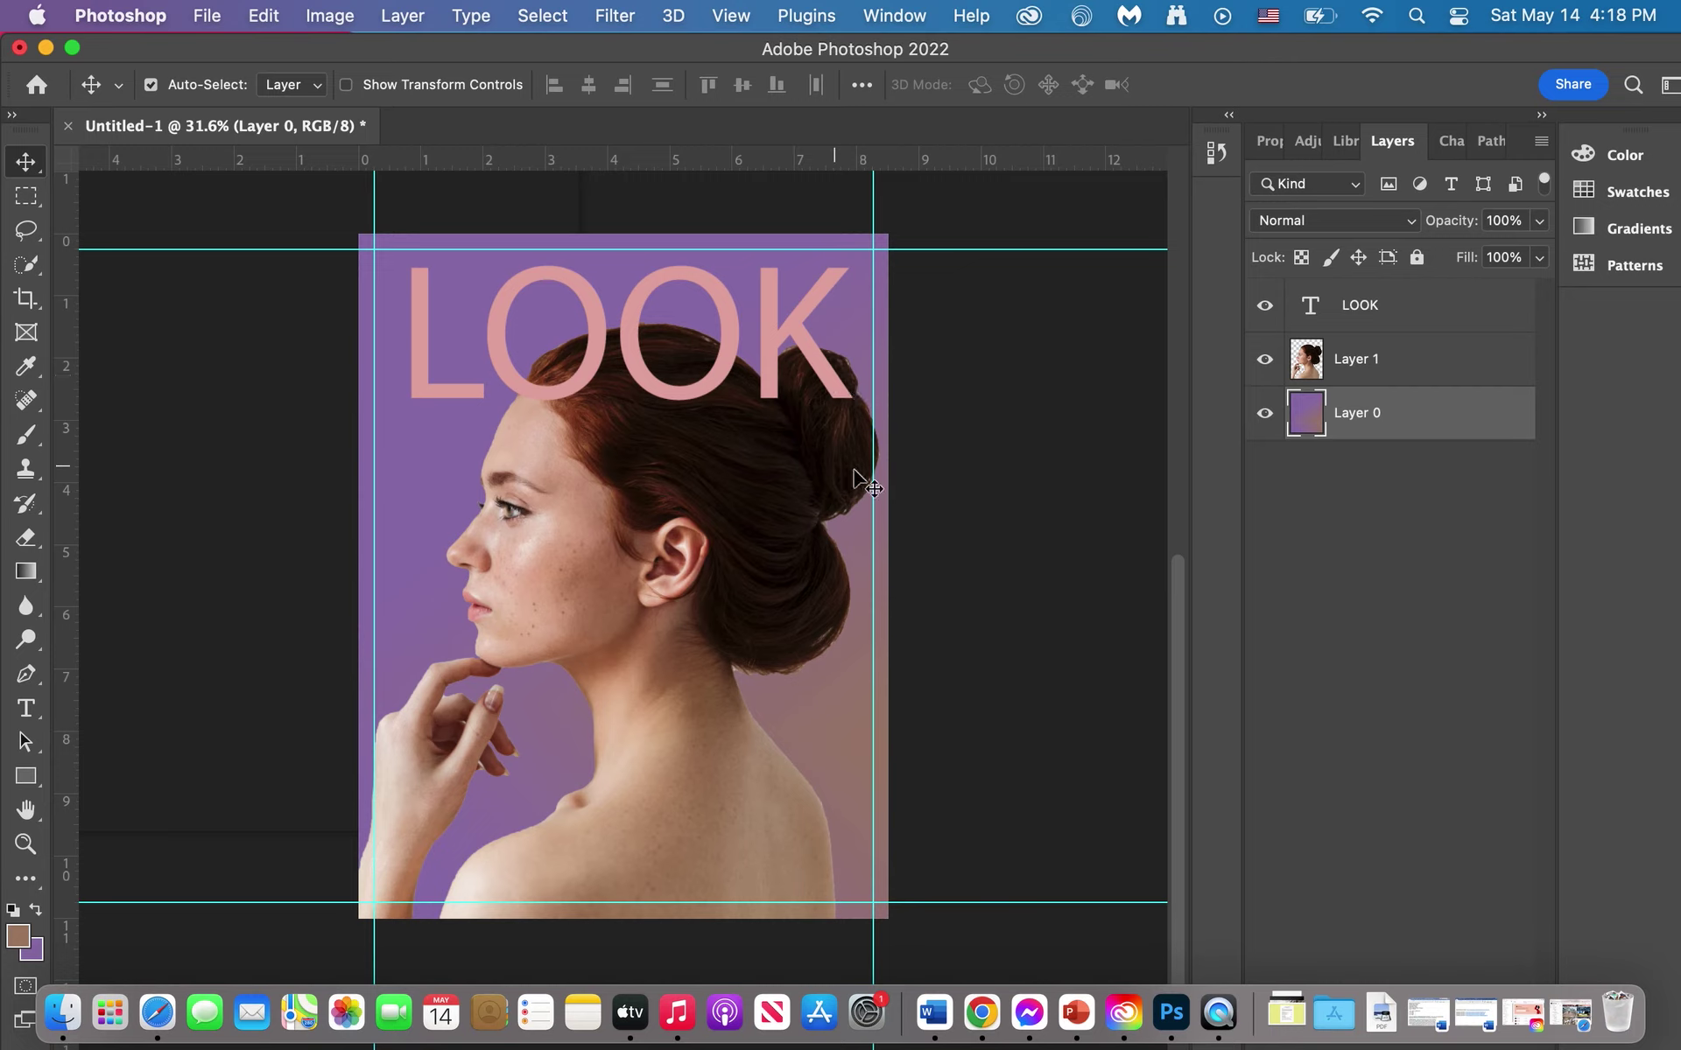
Step: Select the cut-out woman's layer and nudge her slightly left so her hair clears the right margin guide
{"action": "left_click", "coordinate": [655, 461]}
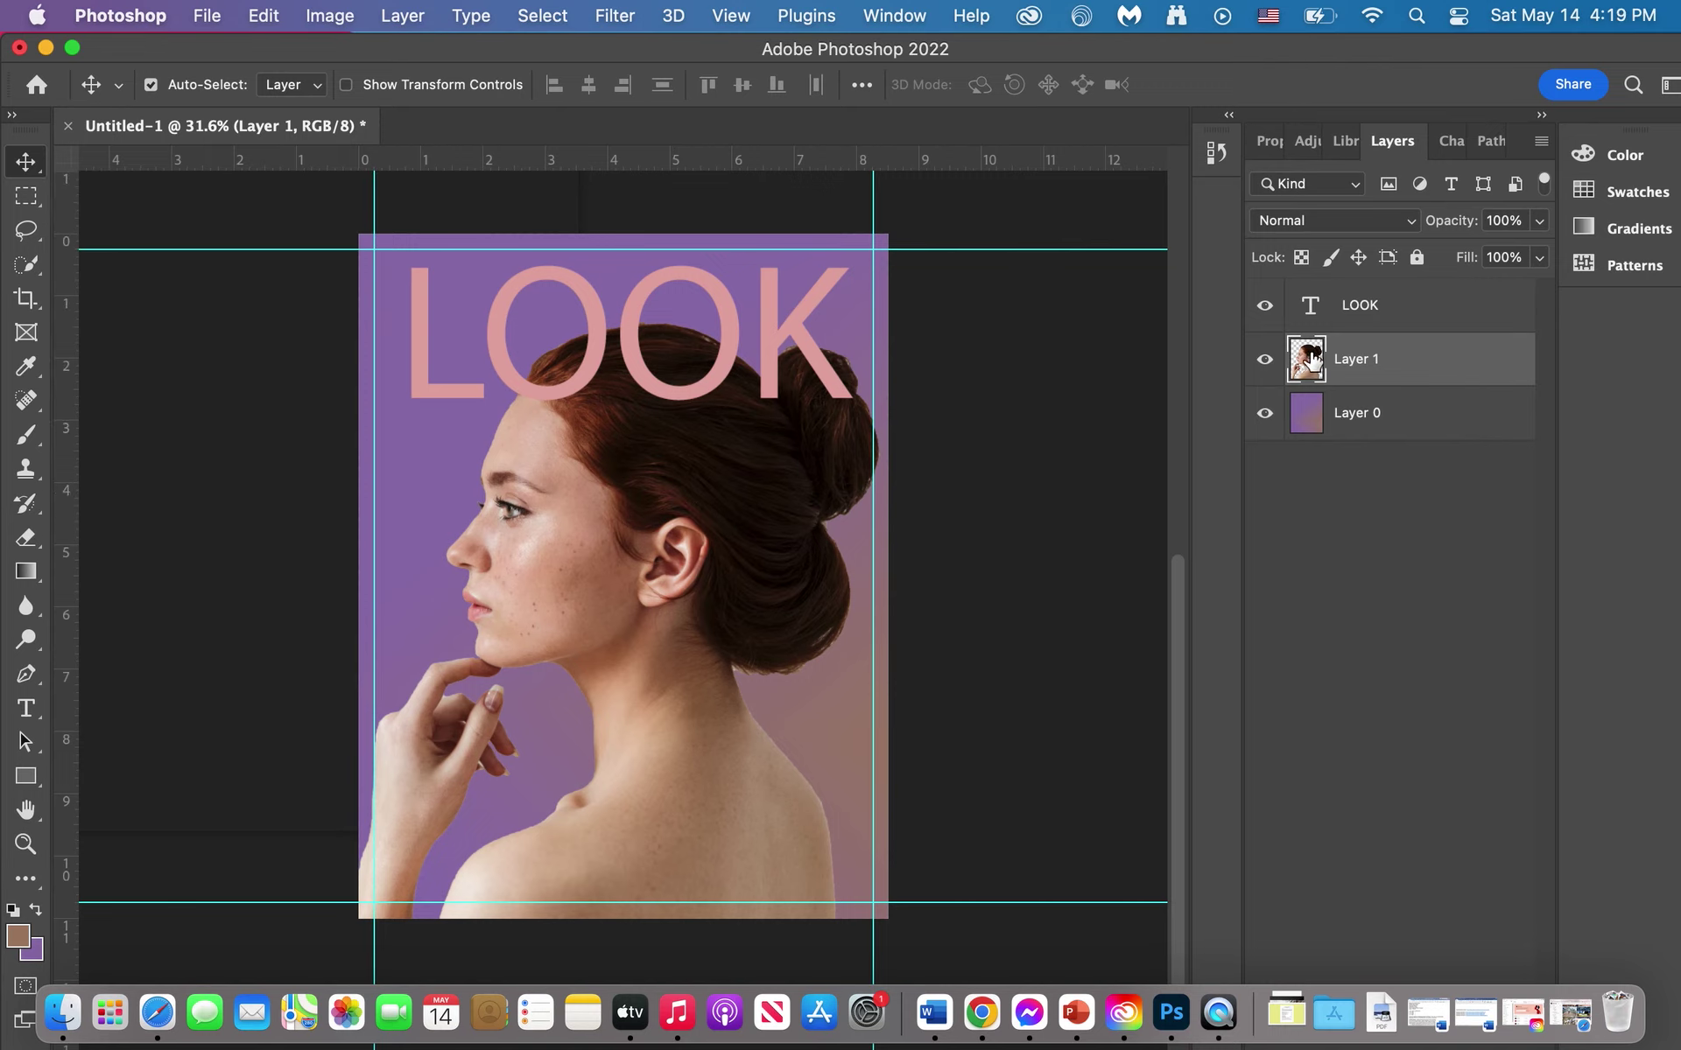
{"action": "key", "text": "Left"}
{"action": "key", "text": "Left"}
{"action": "key", "text": "Left"}
{"action": "key", "text": "Left"}
{"action": "key", "text": "Left"}
{"action": "key", "text": "Left"}
{"action": "key", "text": "Left"}
{"action": "key", "text": "Left"}
{"action": "key", "text": "Left"}
{"action": "key", "text": "Left"}
{"action": "key", "text": "Left"}
{"action": "key", "text": "Left"}
{"action": "key", "text": "Left"}
{"action": "key", "text": "Left"}
{"action": "key", "text": "Left"}
{"action": "key", "text": "Left"}
{"action": "key", "text": "Left"}
{"action": "key", "text": "Left"}
{"action": "key", "text": "Left"}
{"action": "key", "text": "Left"}
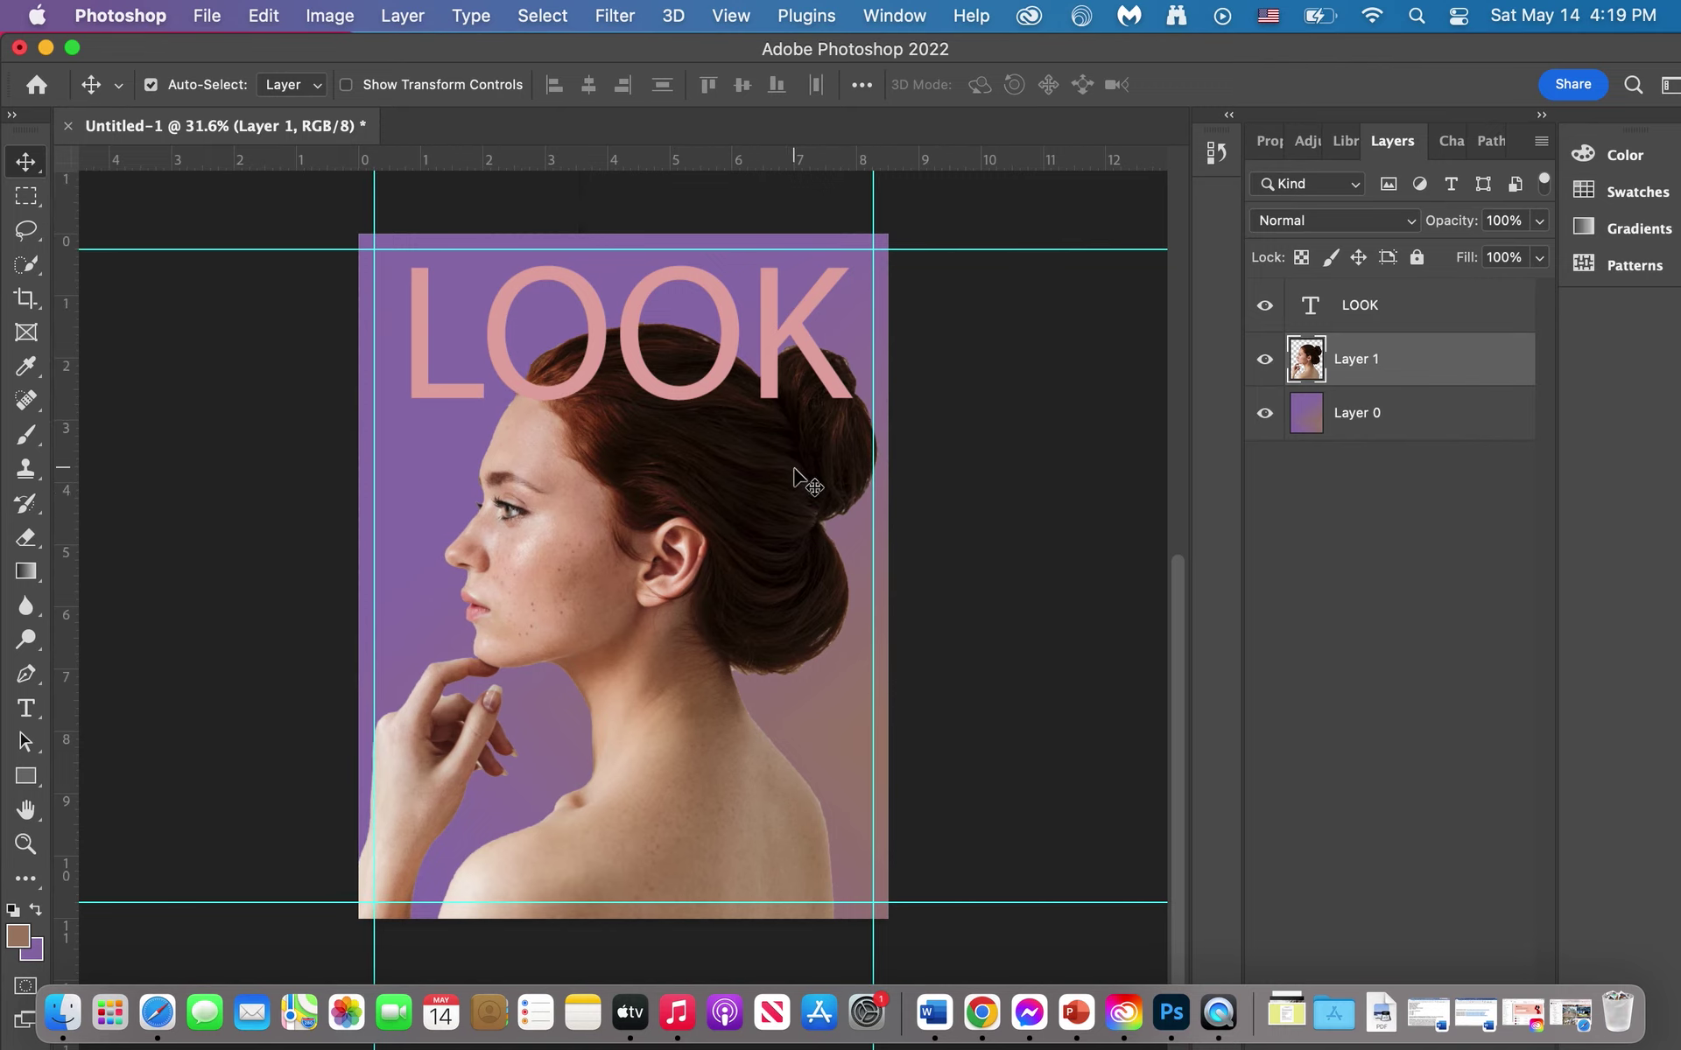
{"action": "key", "text": "Left"}
{"action": "key", "text": "Left"}
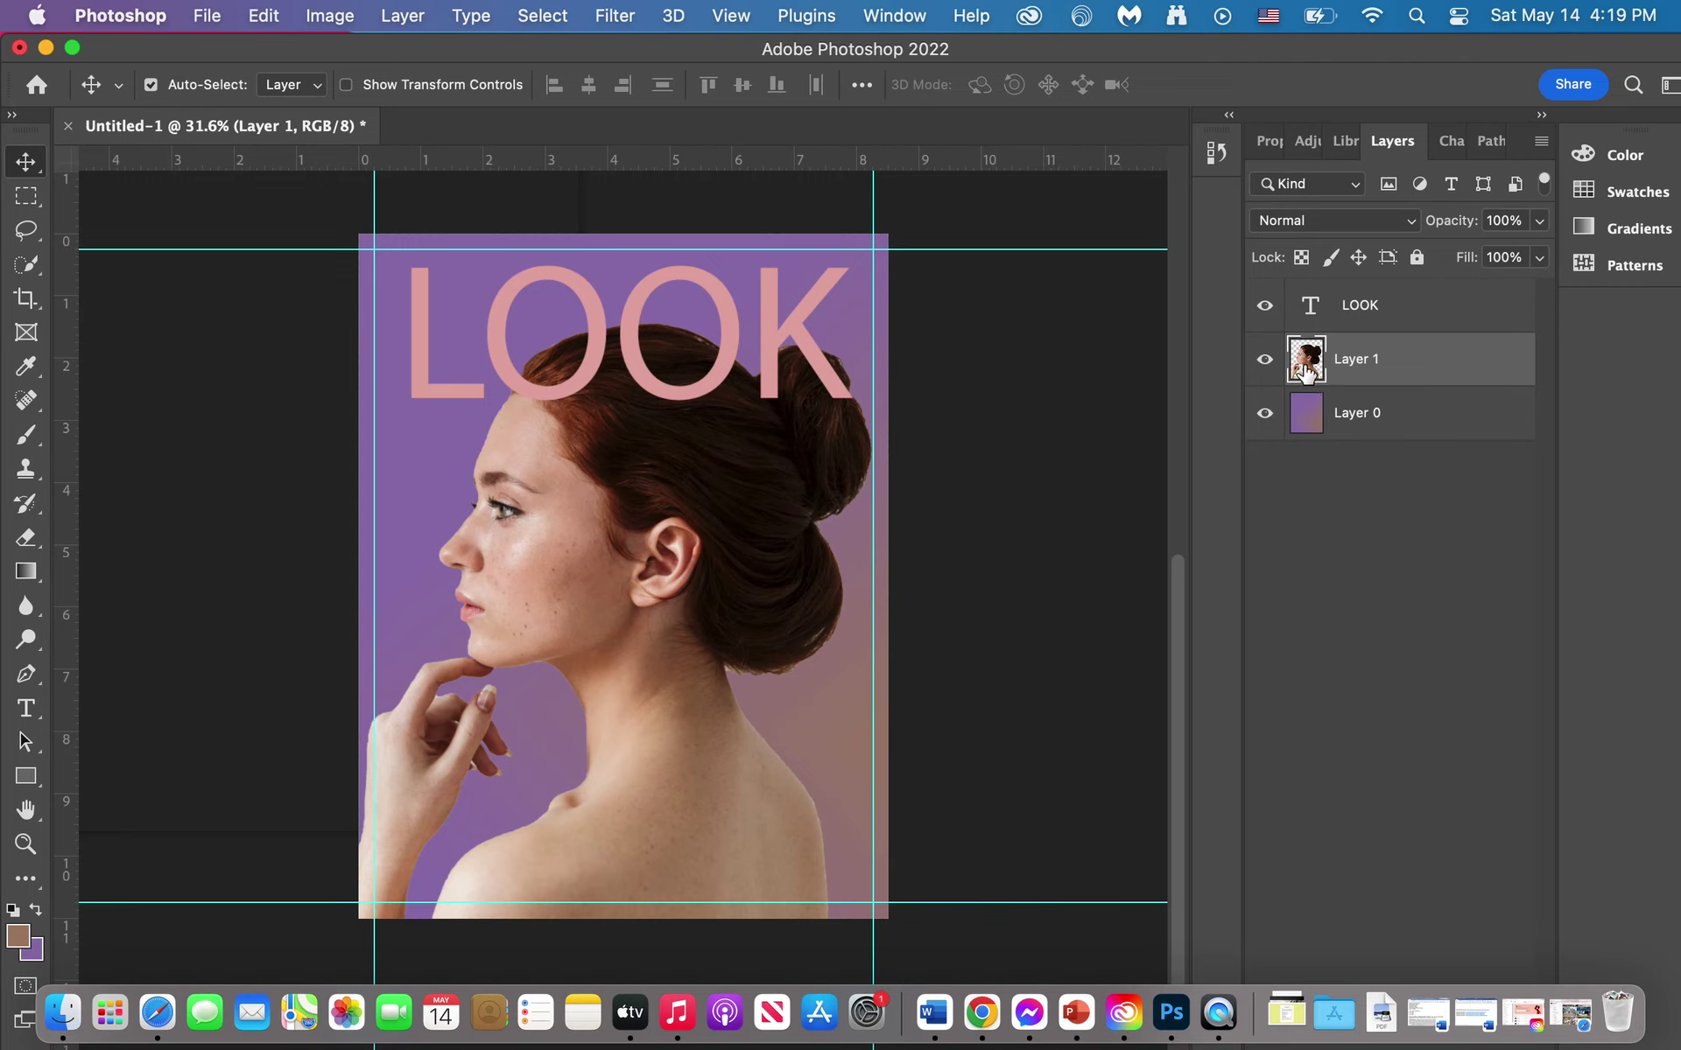
Step: Try the woman's layer in front of the LOOK title, and return the title to the top of the layer stack
{"action": "left_click_drag", "start_coordinate": [1305, 372], "coordinate": [1304, 302]}
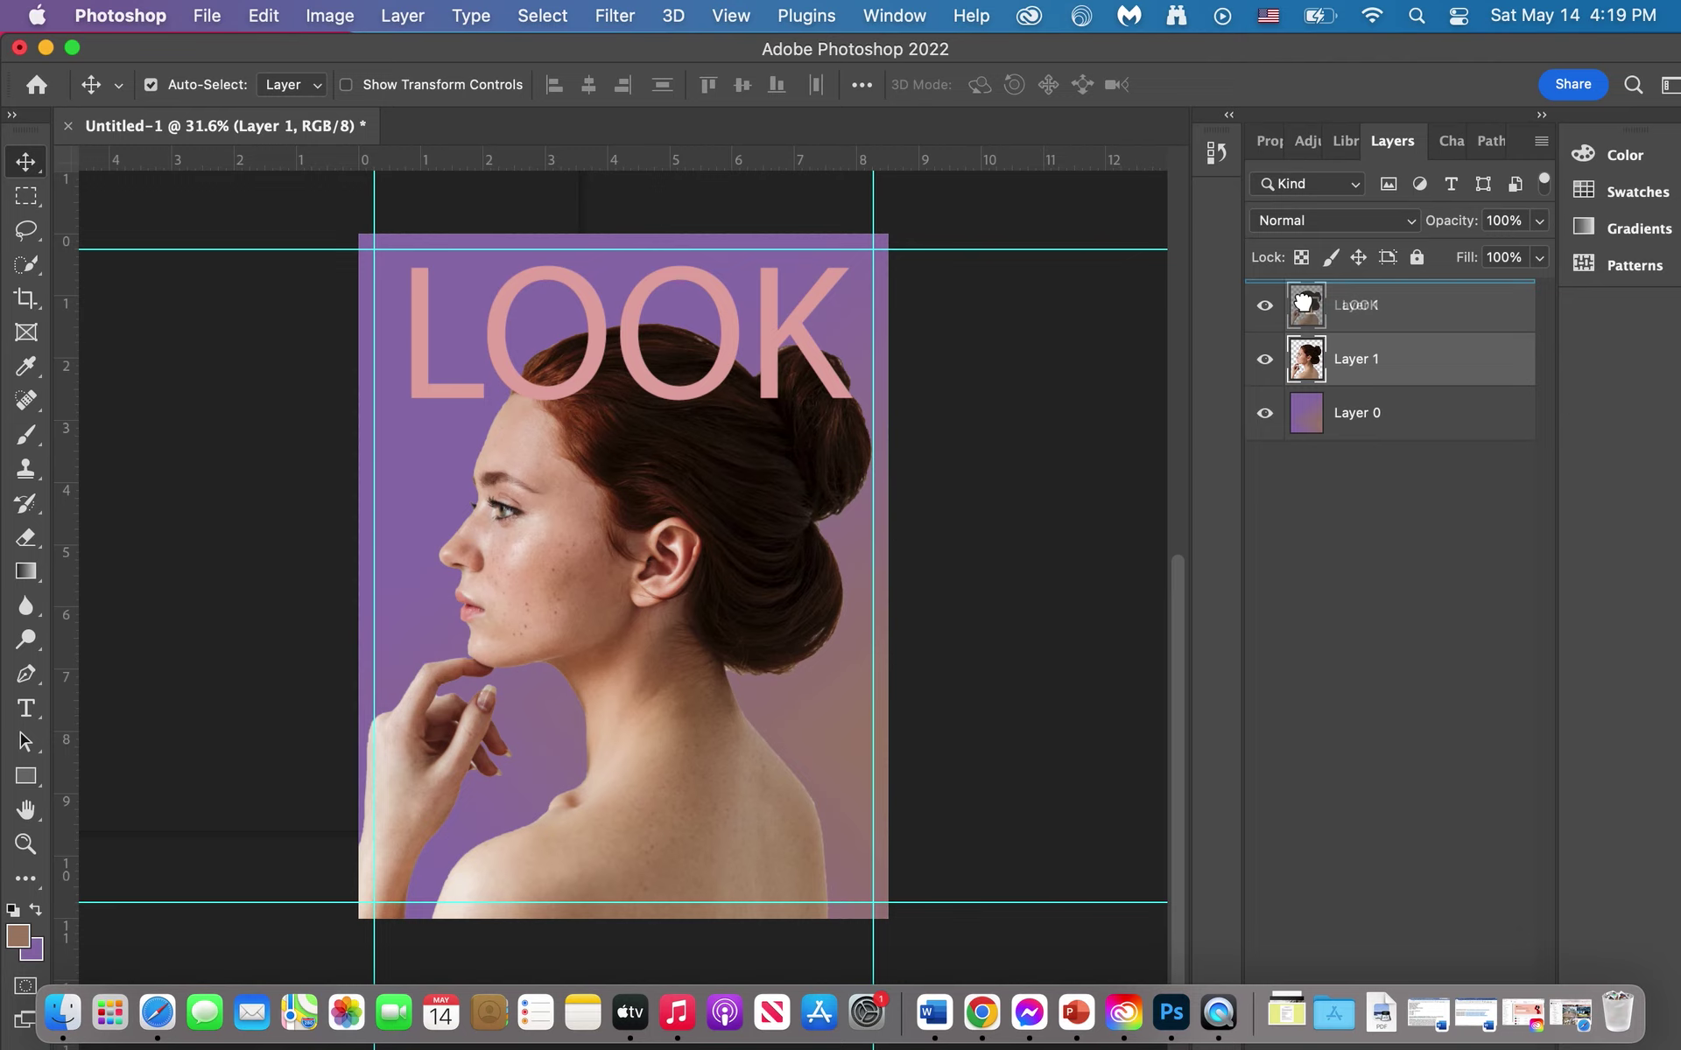
{"action": "left_click_drag", "start_coordinate": [1303, 302], "coordinate": [1306, 306]}
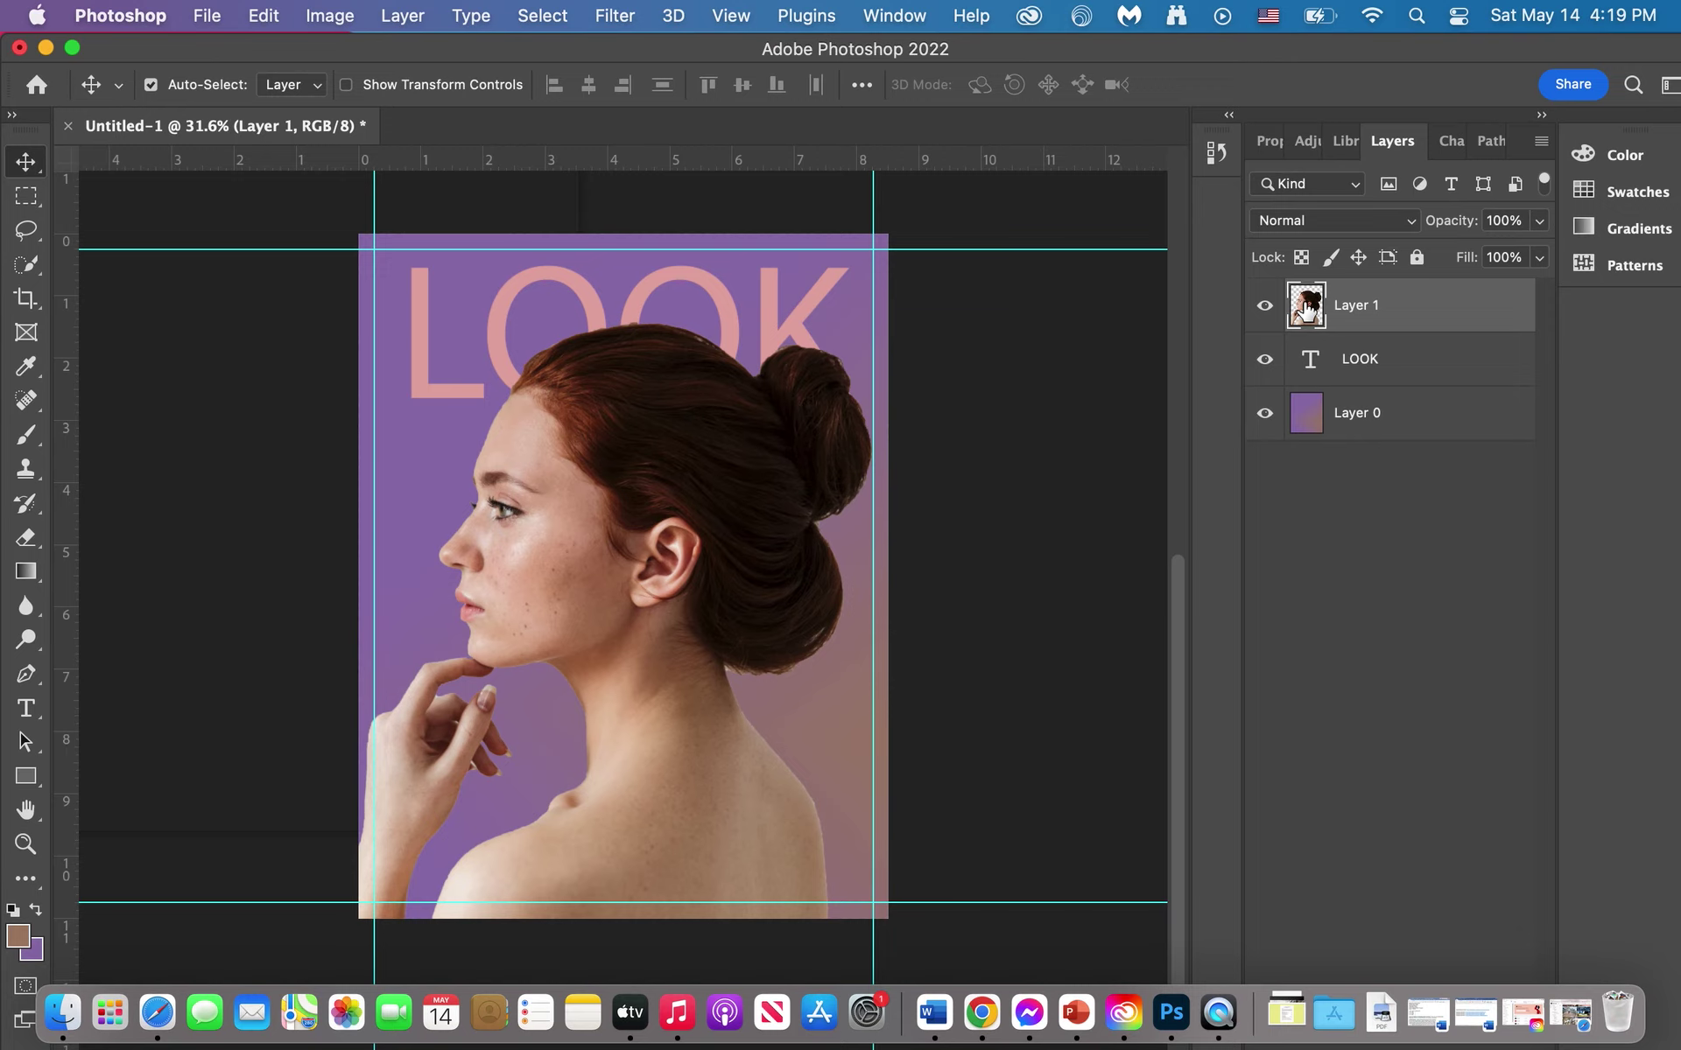
{"action": "left_click_drag", "start_coordinate": [1310, 359], "coordinate": [1306, 296]}
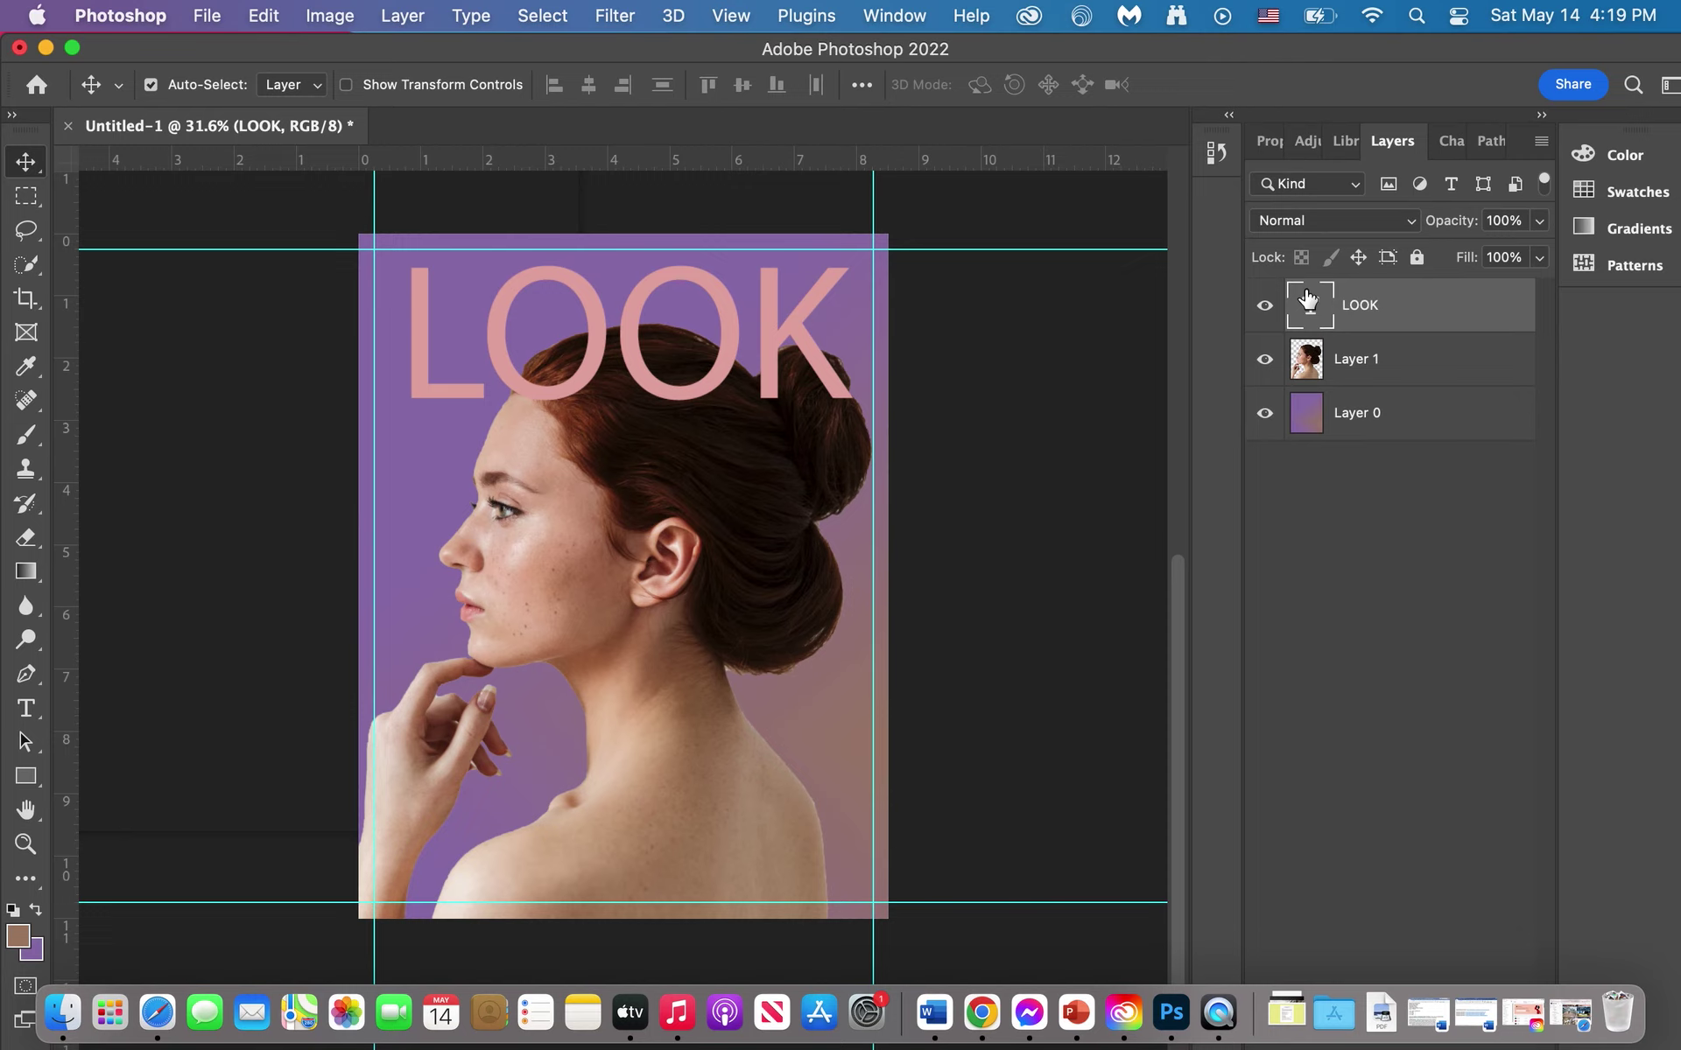
Step: Add a text box across the neck up to the right guide with the cover model's full name at 76 pt
{"action": "left_click", "coordinate": [29, 715]}
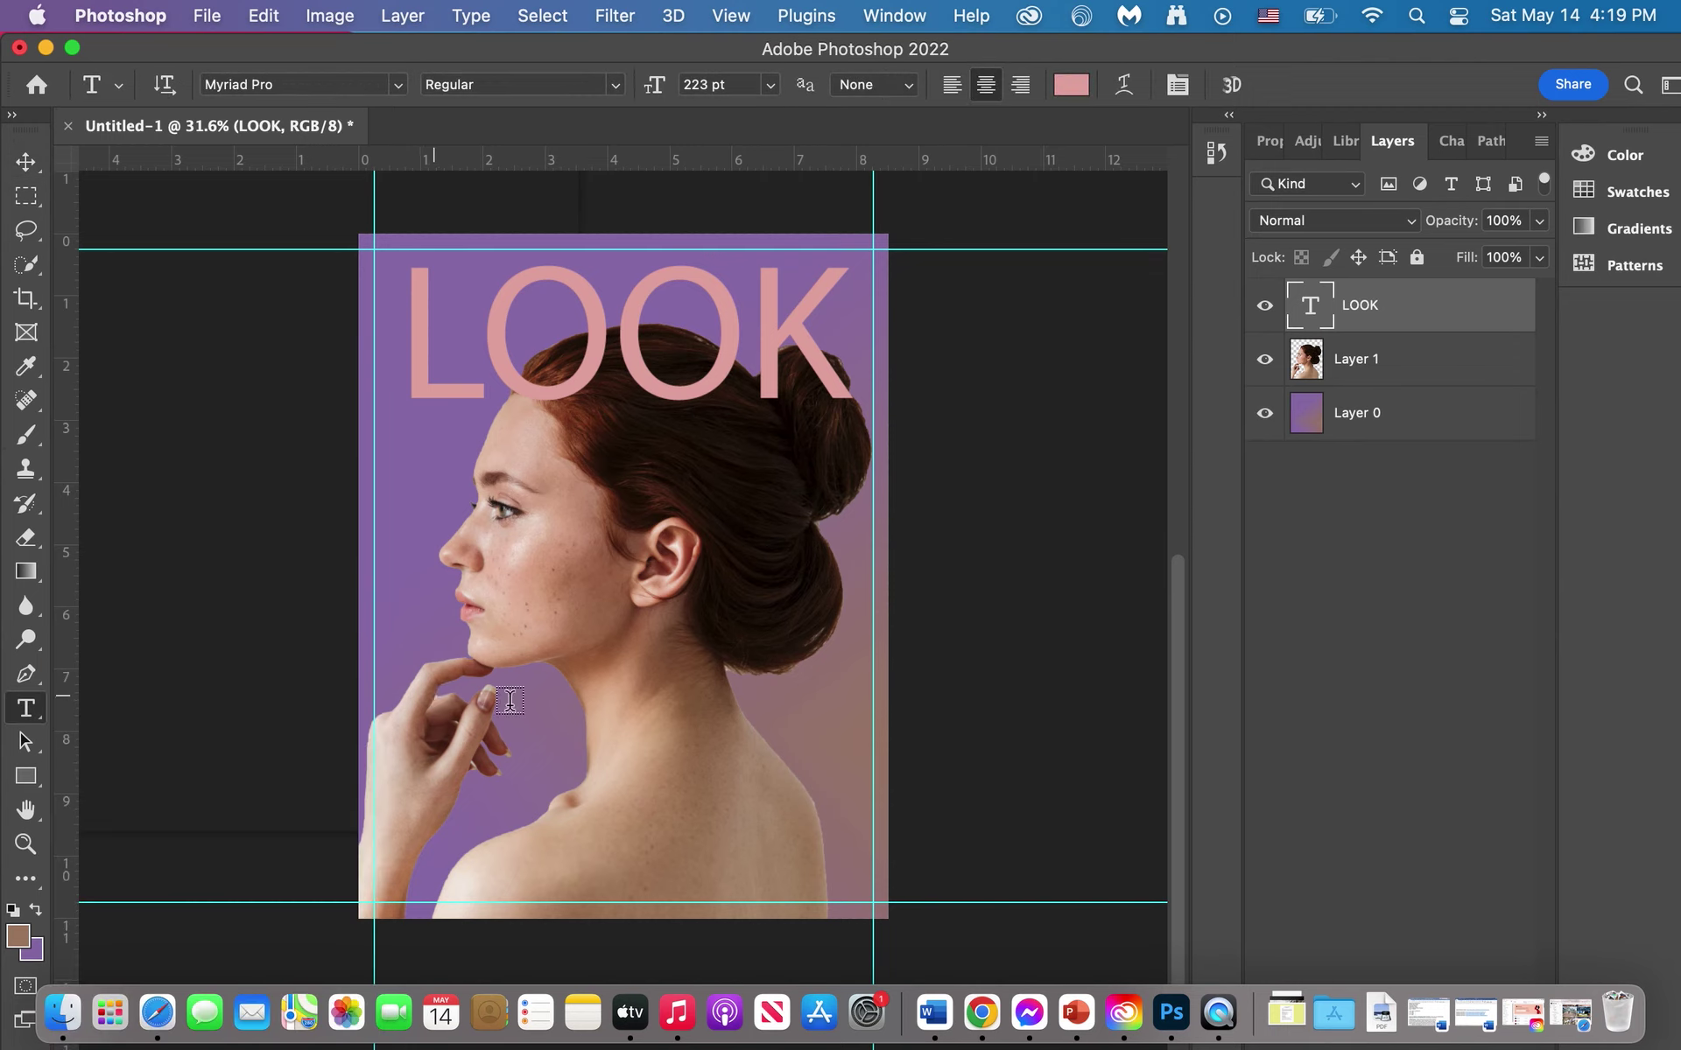
{"action": "left_click_drag", "start_coordinate": [563, 691], "coordinate": [872, 770]}
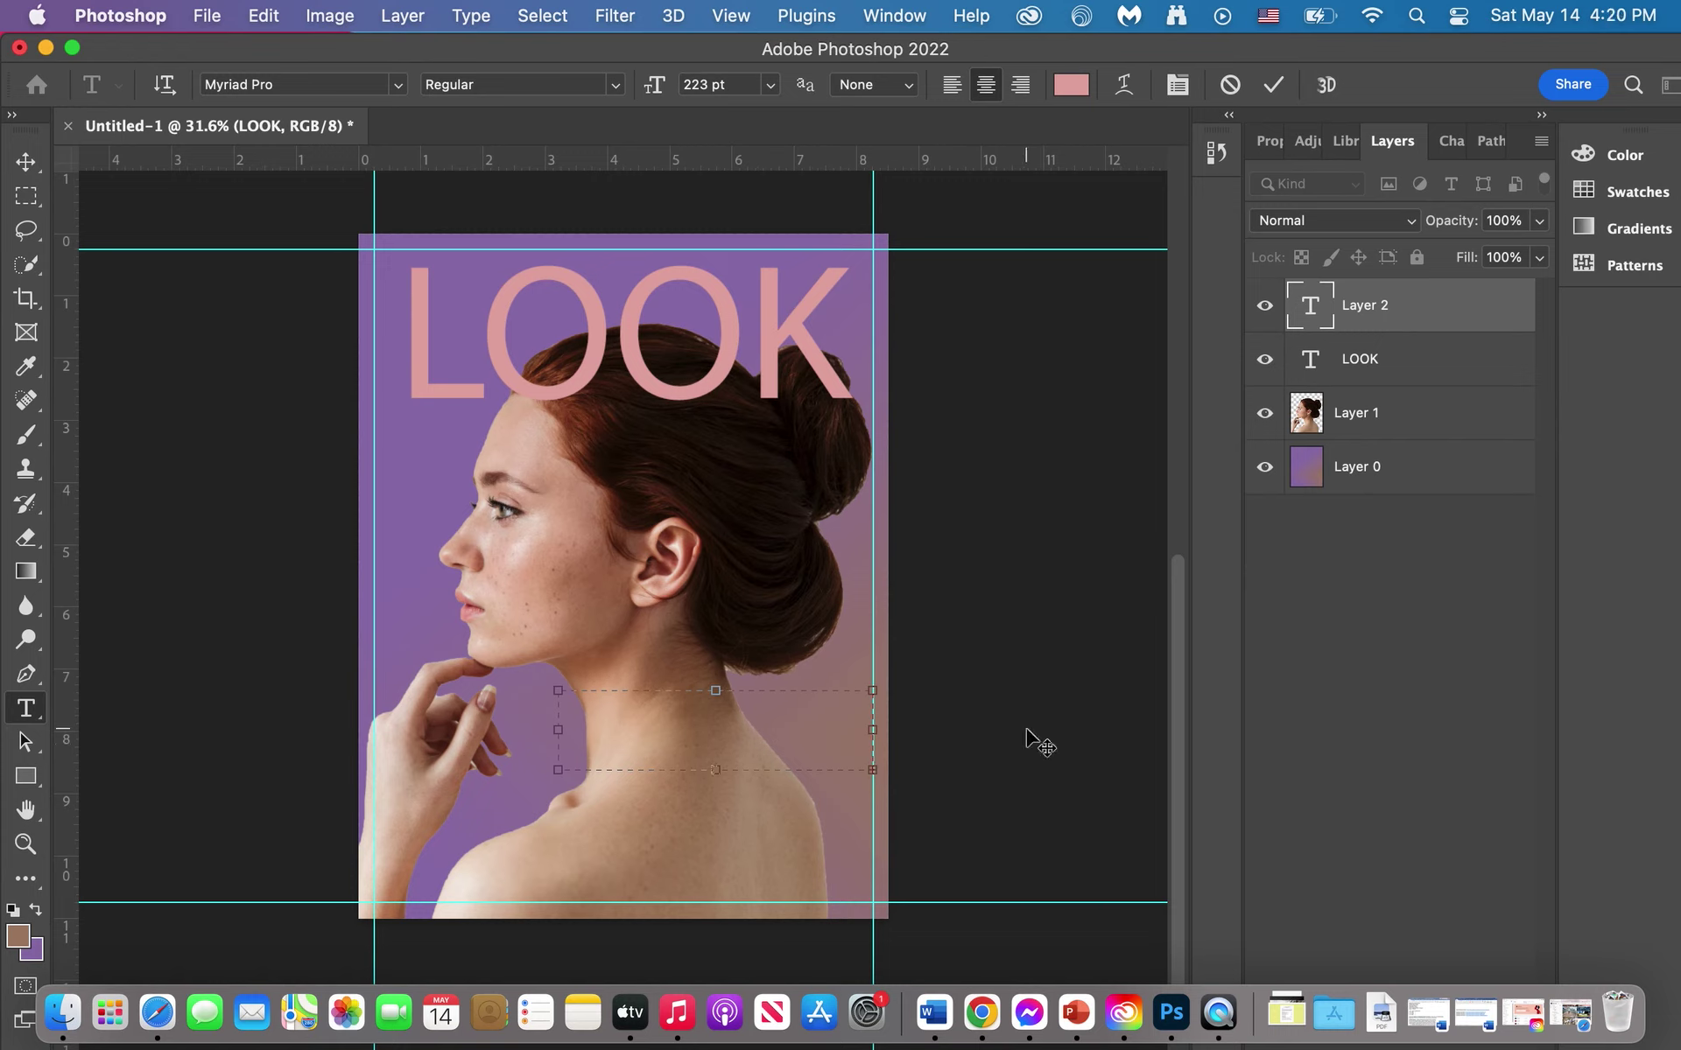
{"action": "left_click", "coordinate": [1309, 311]}
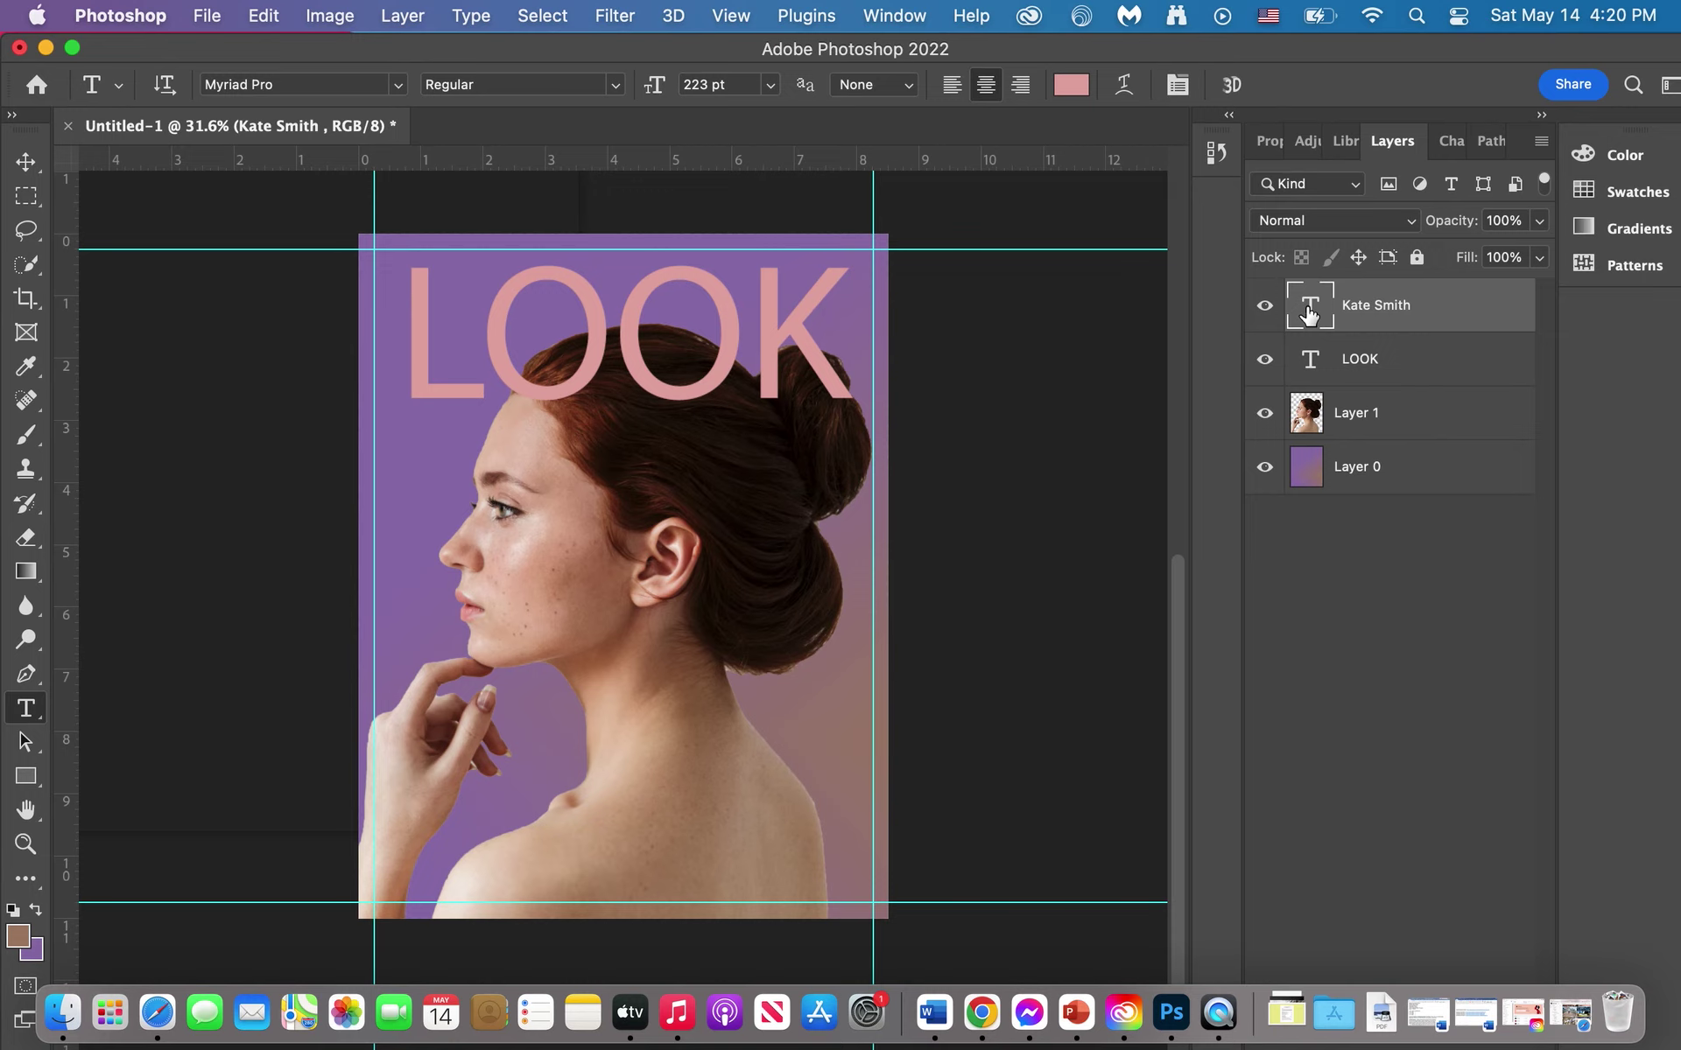
{"action": "double_click", "coordinate": [1308, 311]}
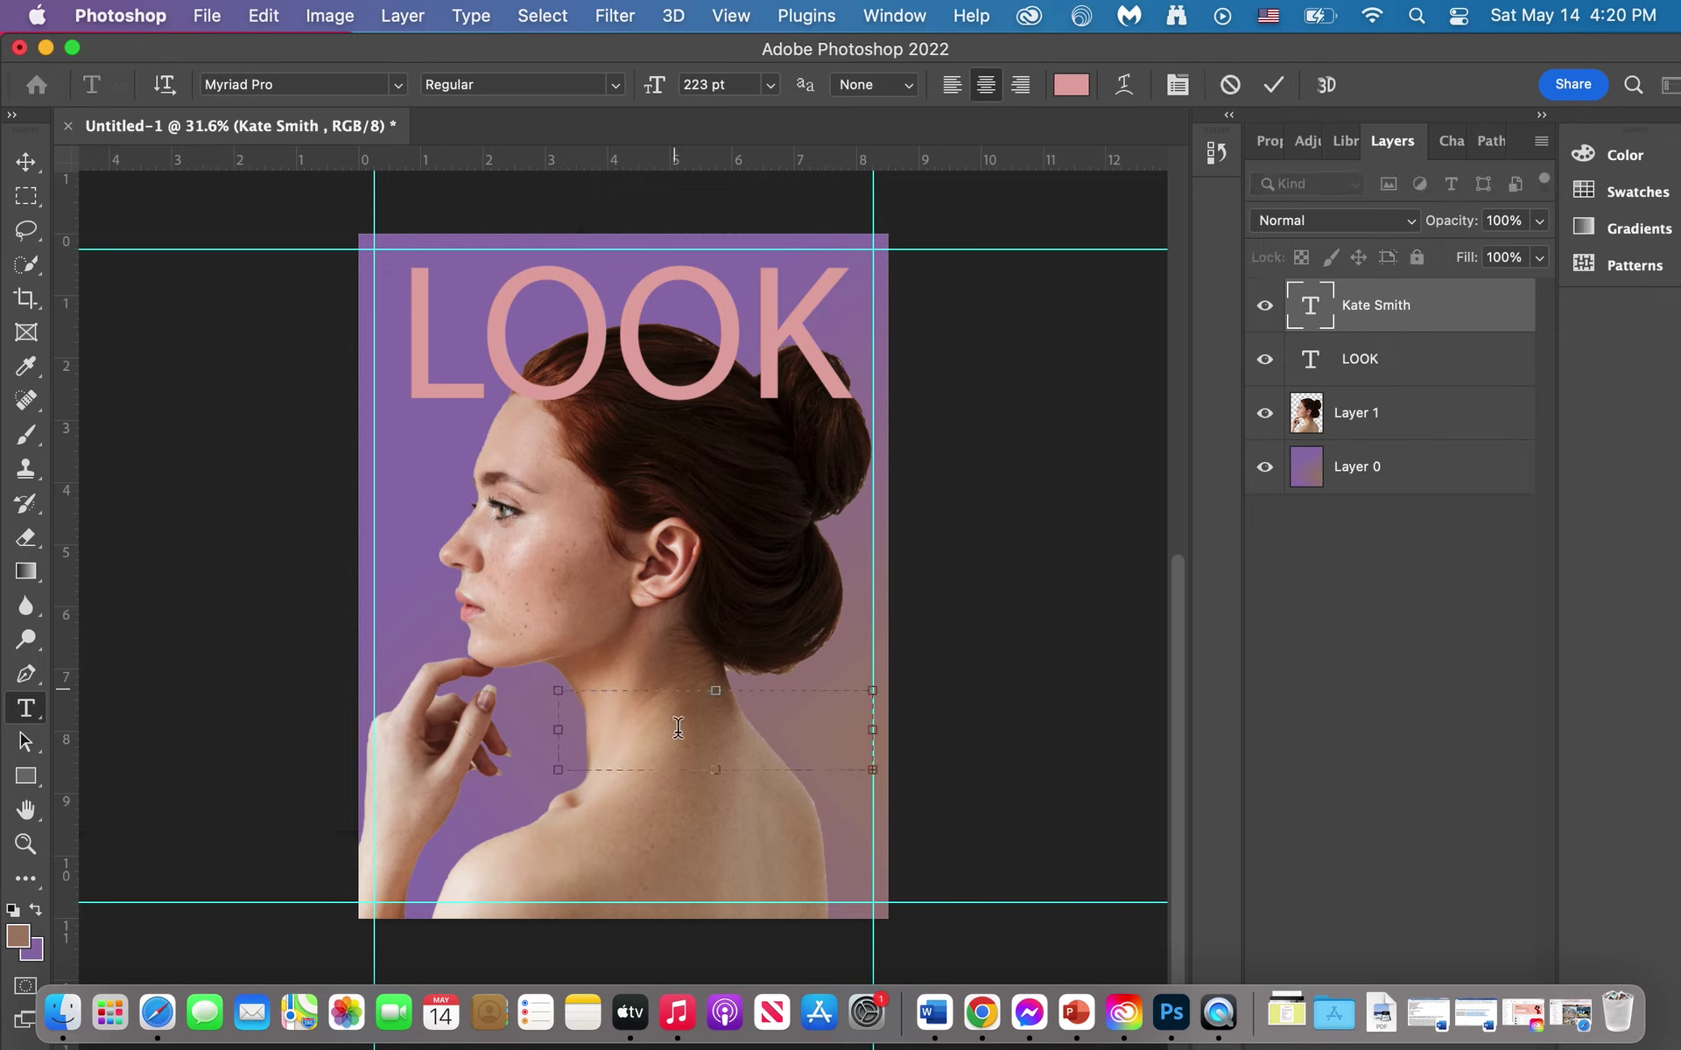
{"action": "left_click", "coordinate": [1298, 313]}
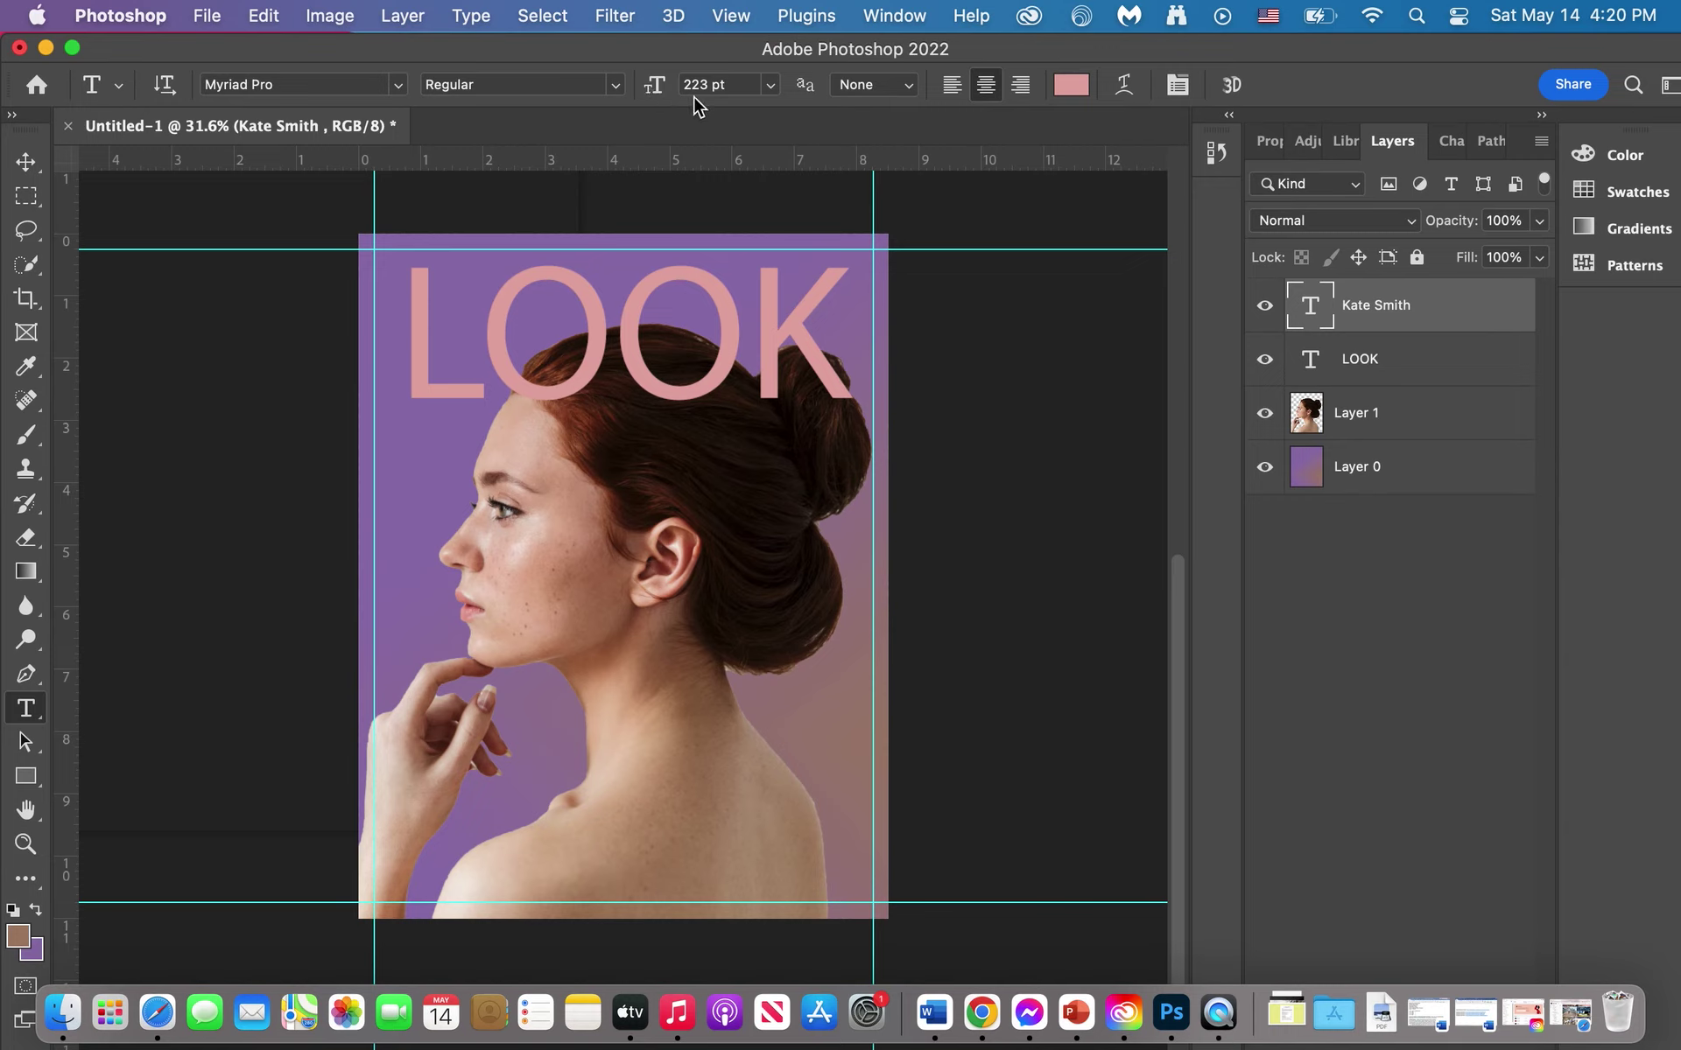
{"action": "left_click_drag", "start_coordinate": [664, 98], "coordinate": [469, 97]}
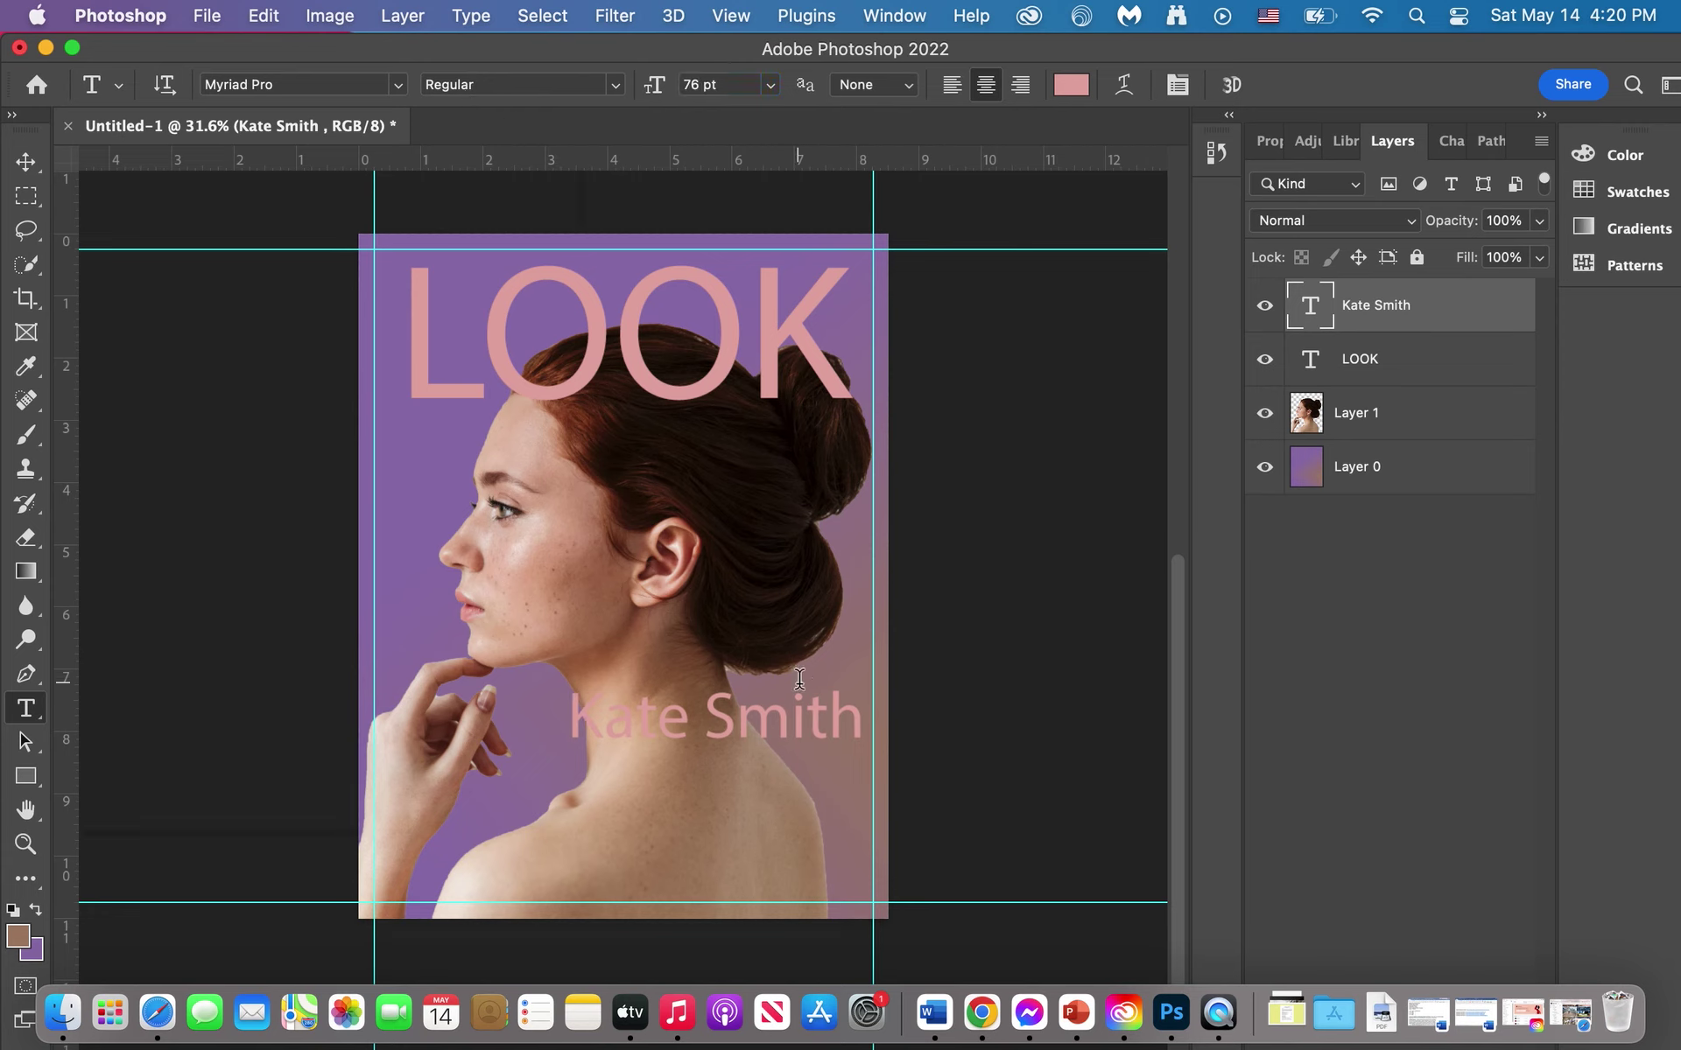
Step: Recolor the cover model's name with the dark brown #190e05 sampled from the woman's hair
{"action": "left_click", "coordinate": [1070, 85]}
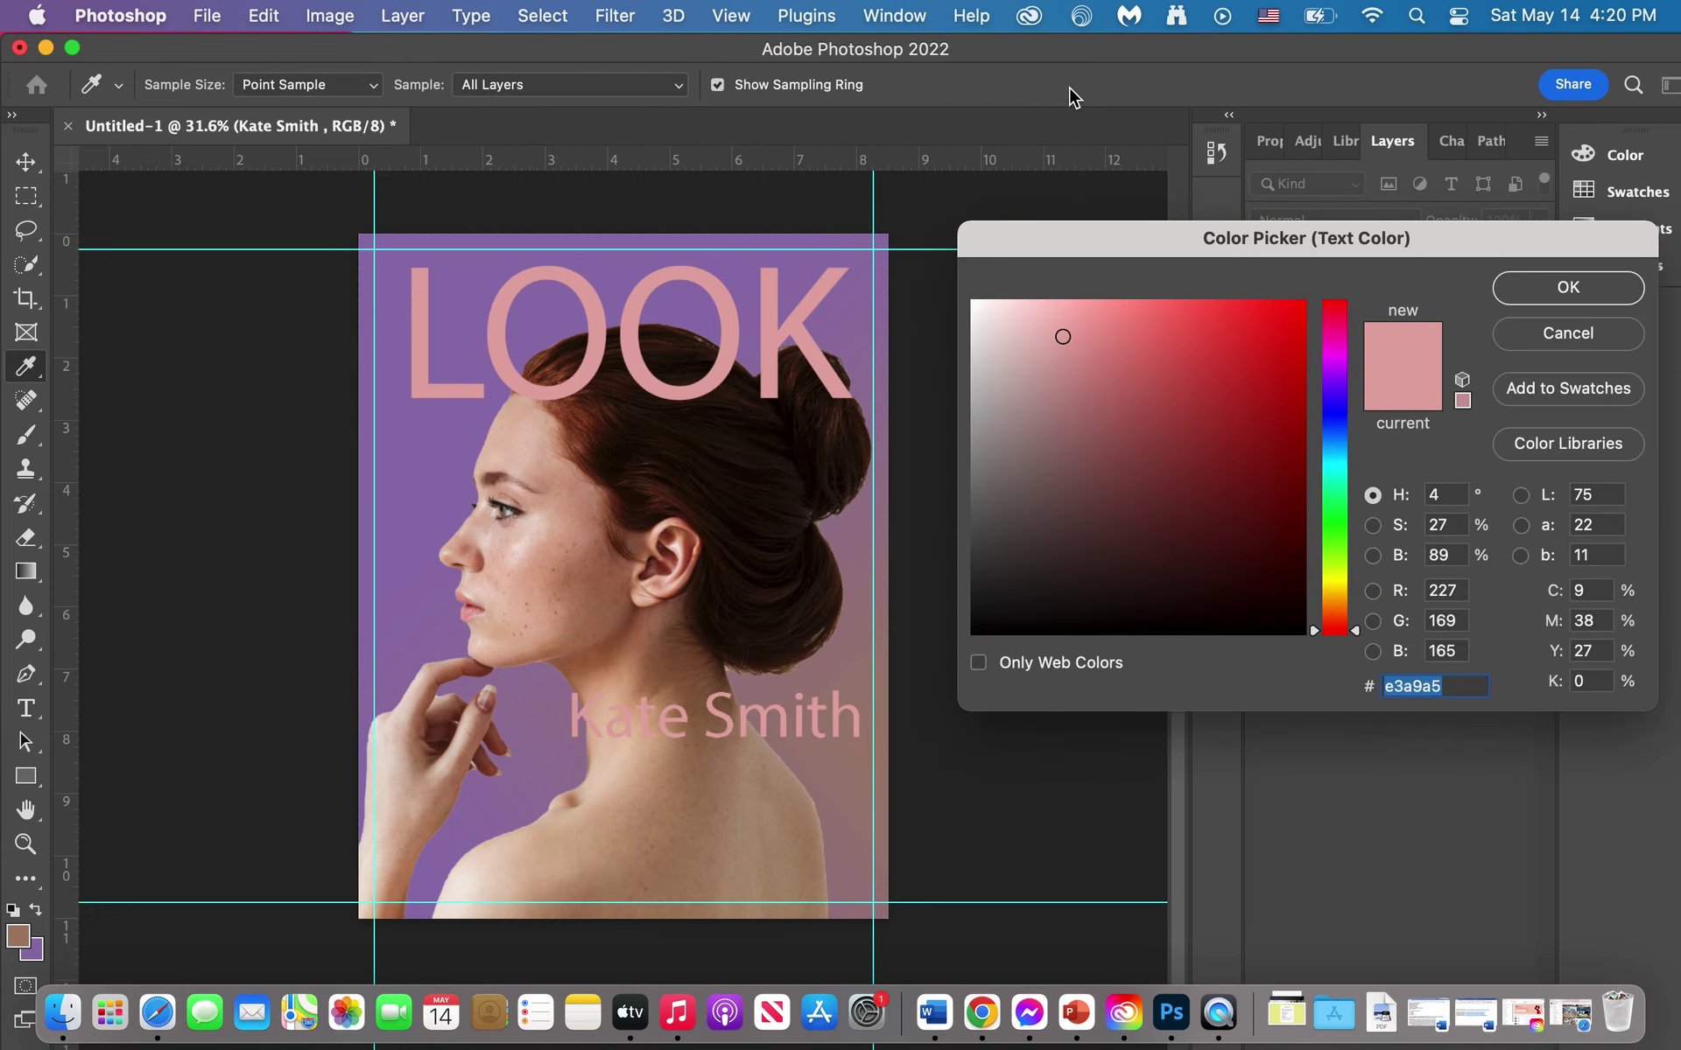
{"action": "left_click", "coordinate": [738, 461]}
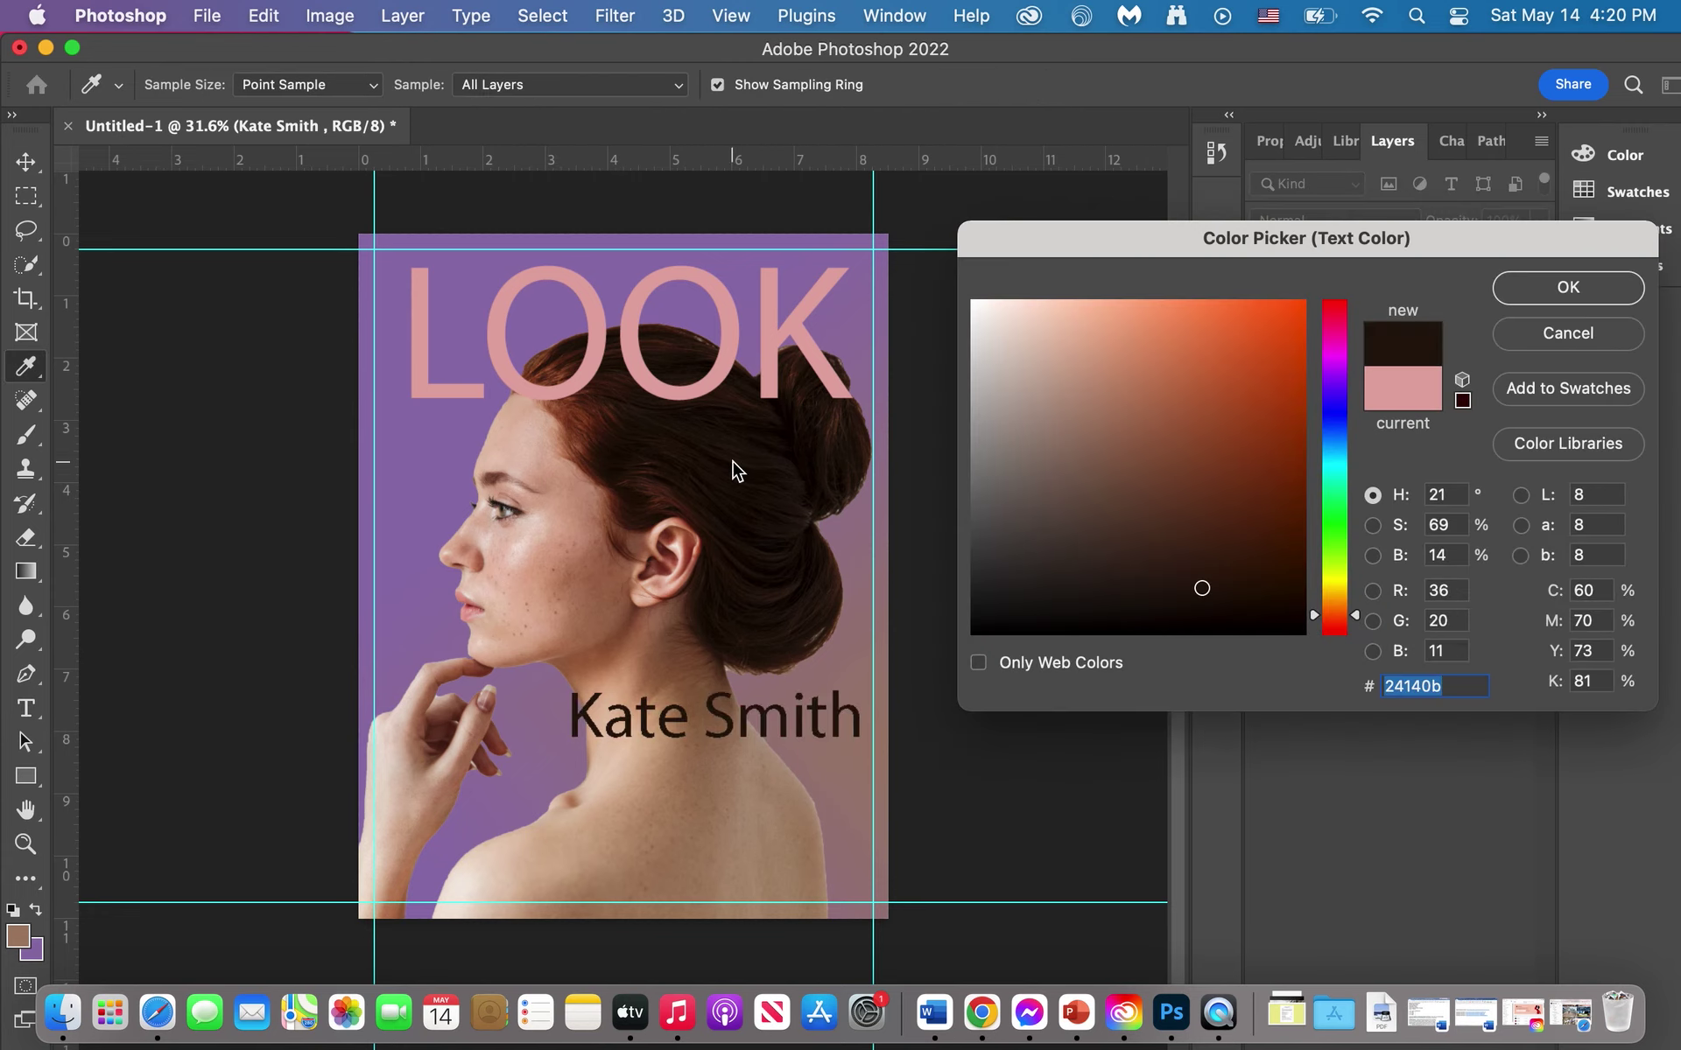
{"action": "left_click", "coordinate": [634, 442]}
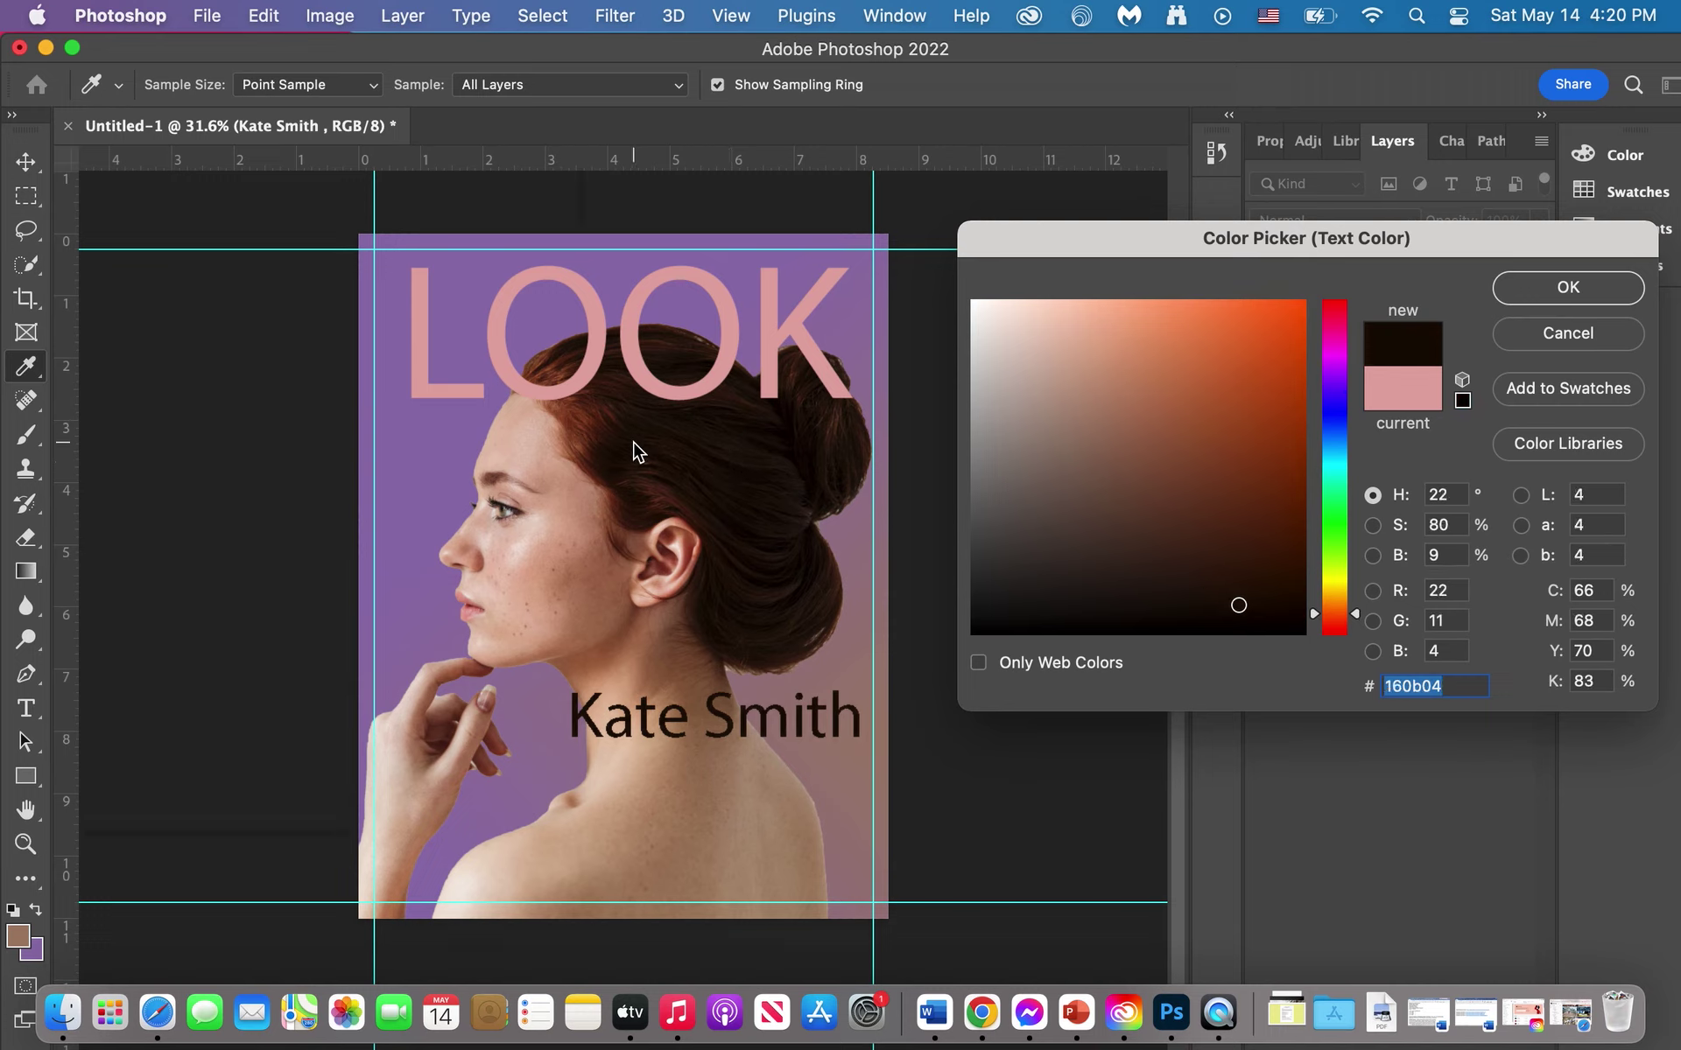
{"action": "left_click", "coordinate": [579, 410]}
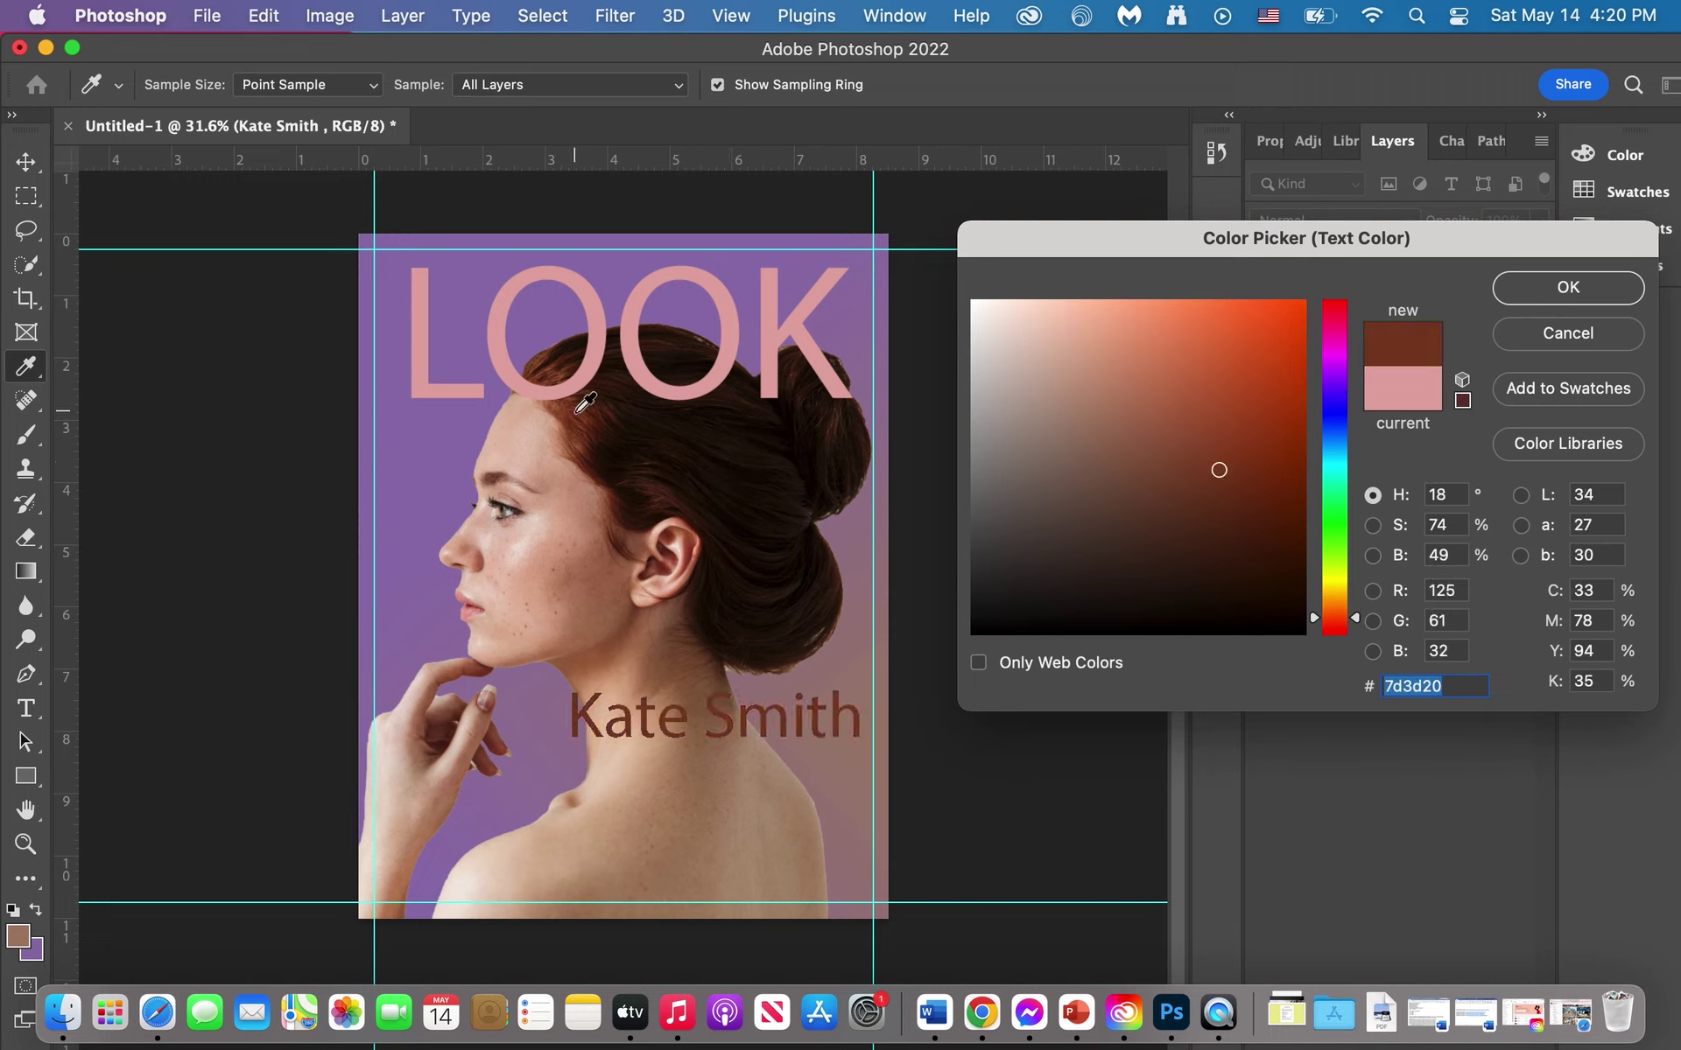
{"action": "left_click", "coordinate": [641, 433]}
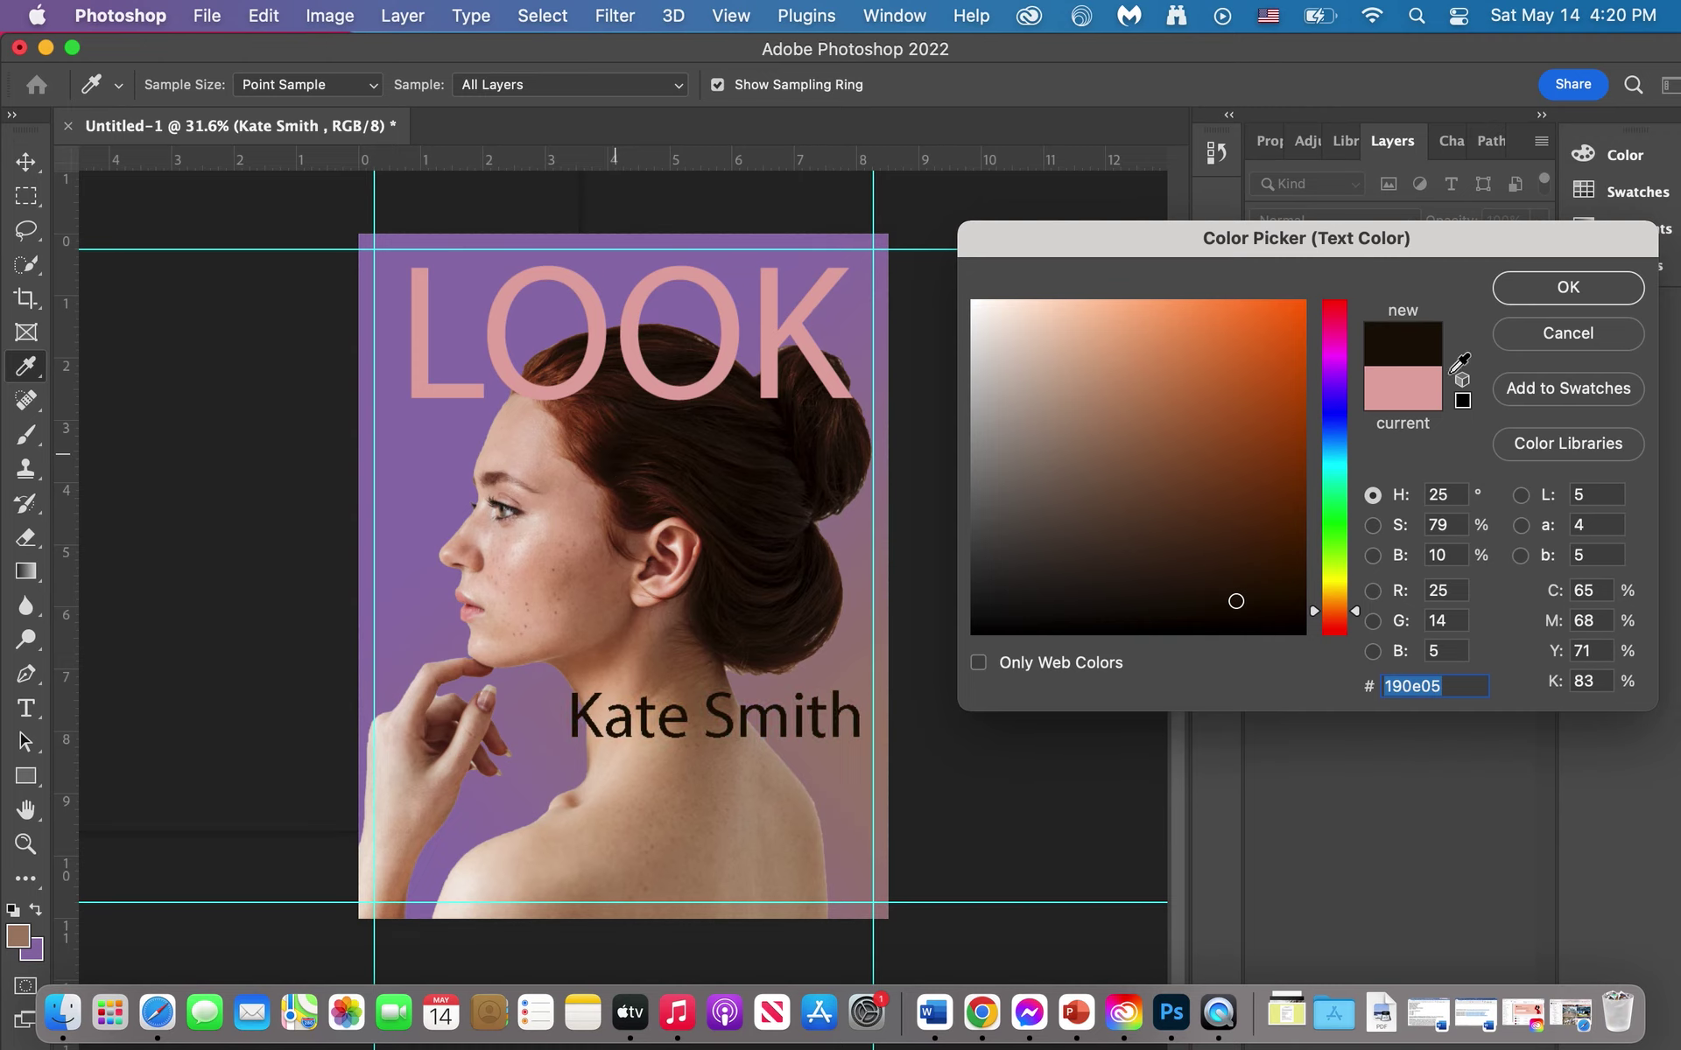
{"action": "left_click", "coordinate": [1523, 297]}
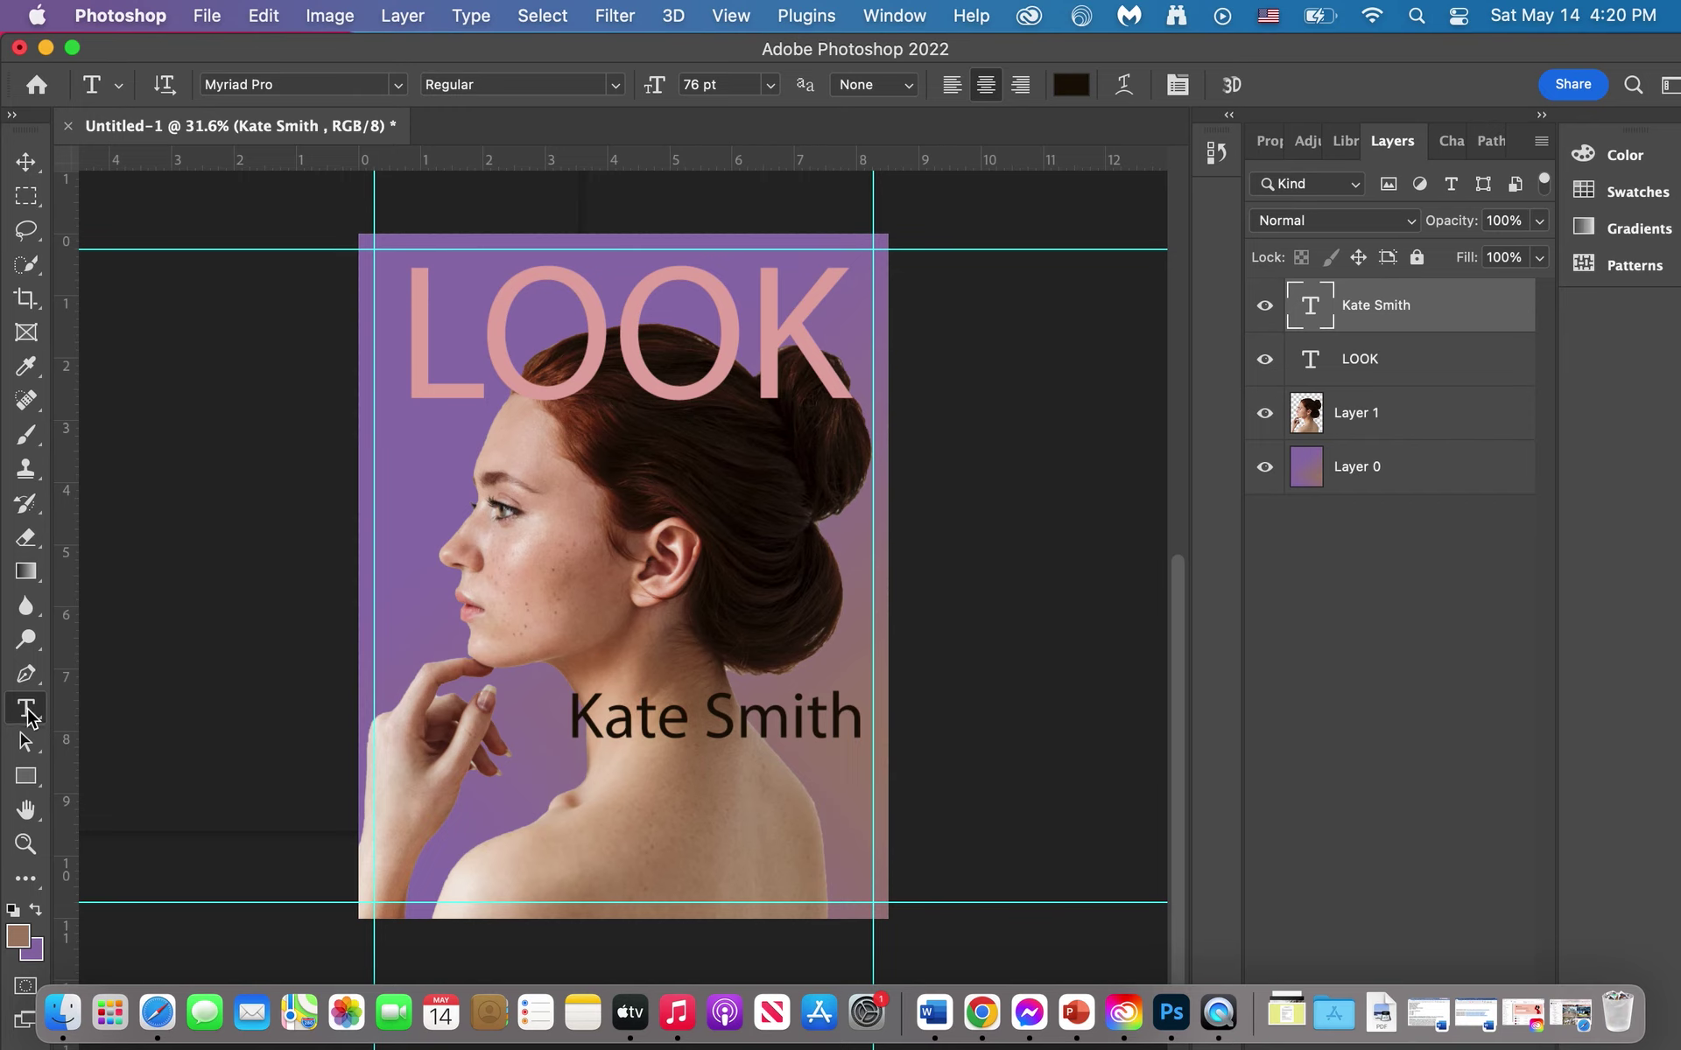
Step: Add a text box beneath the name ending at the right guide, reading "names actress of the year" at 37 pt
{"action": "left_click_drag", "start_coordinate": [751, 797], "coordinate": [873, 832]}
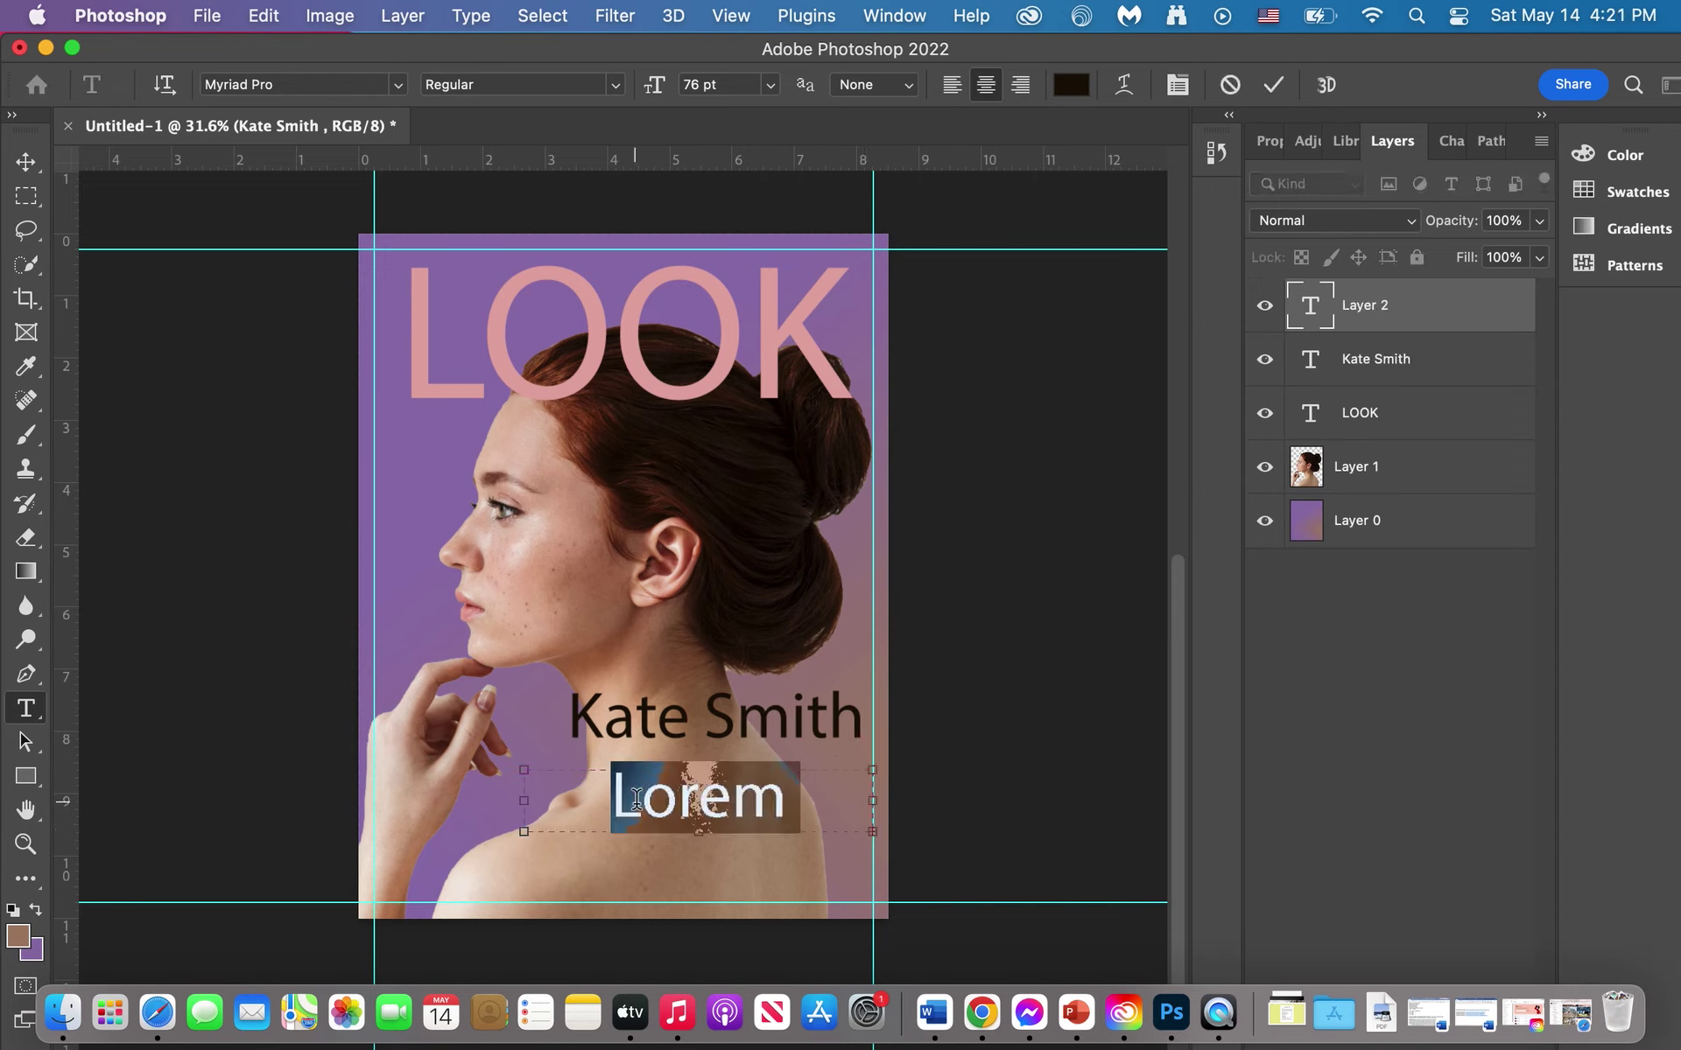
{"action": "left_click", "coordinate": [637, 798]}
{"action": "type", "text": "names"}
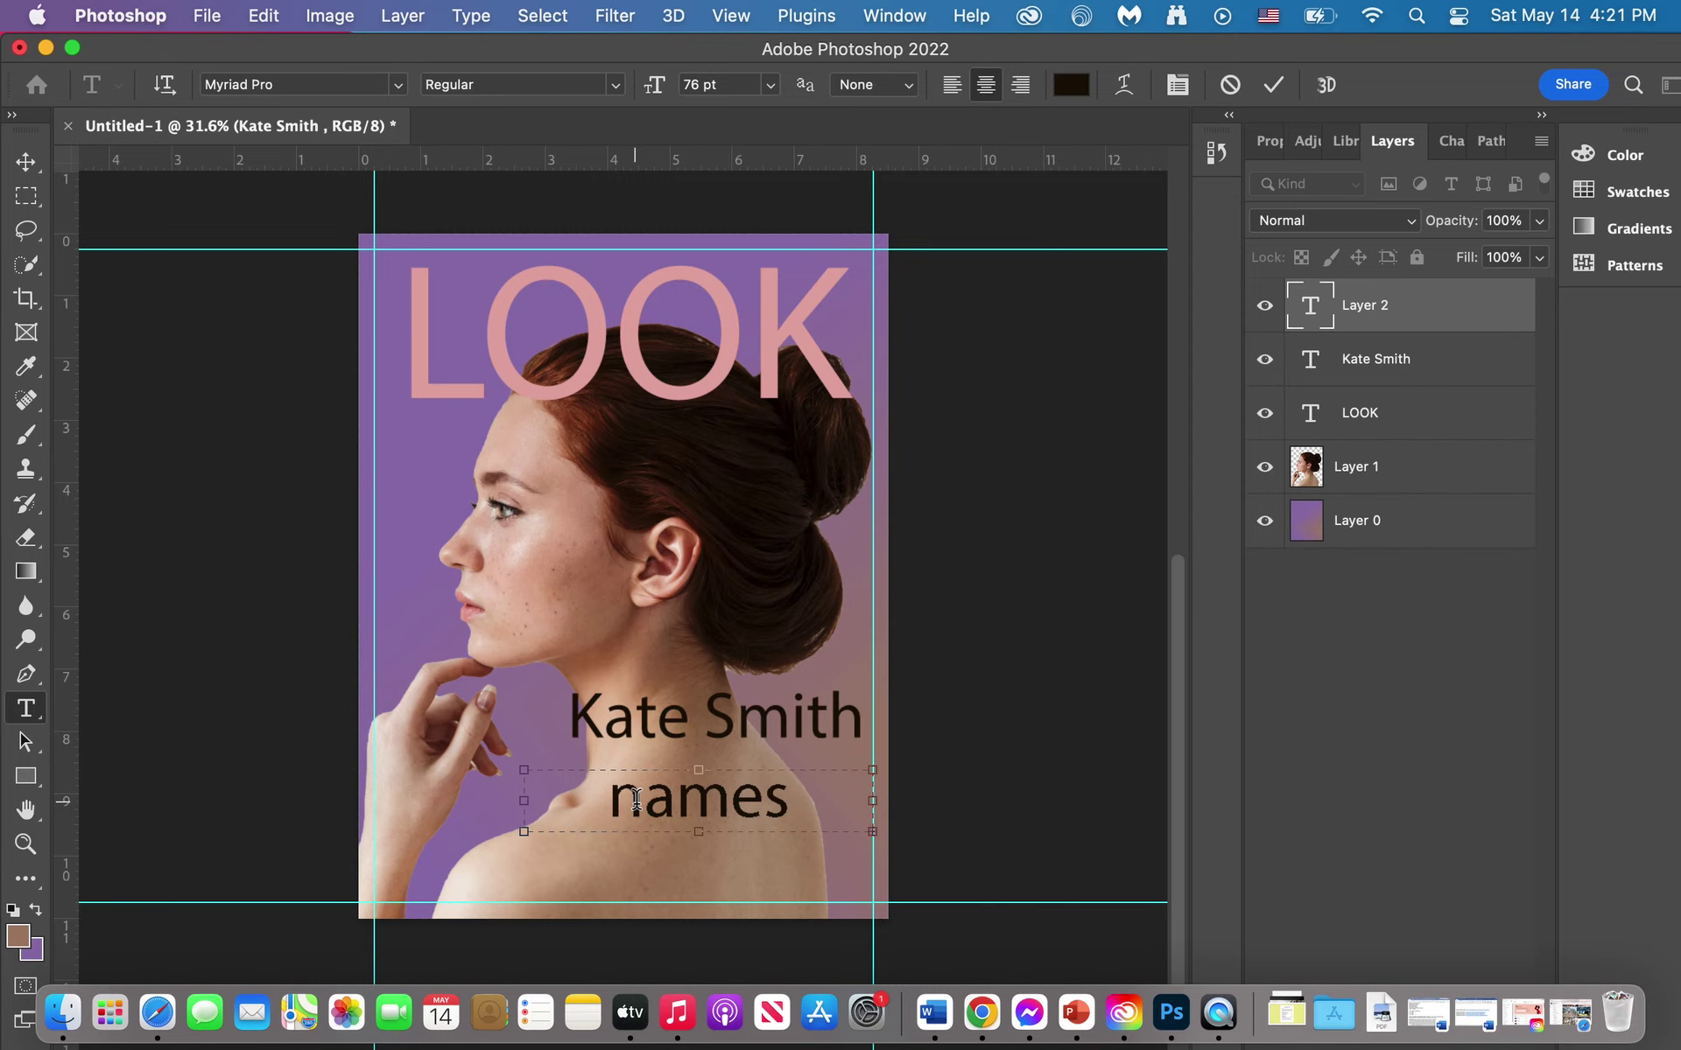
{"action": "double_click", "coordinate": [637, 799]}
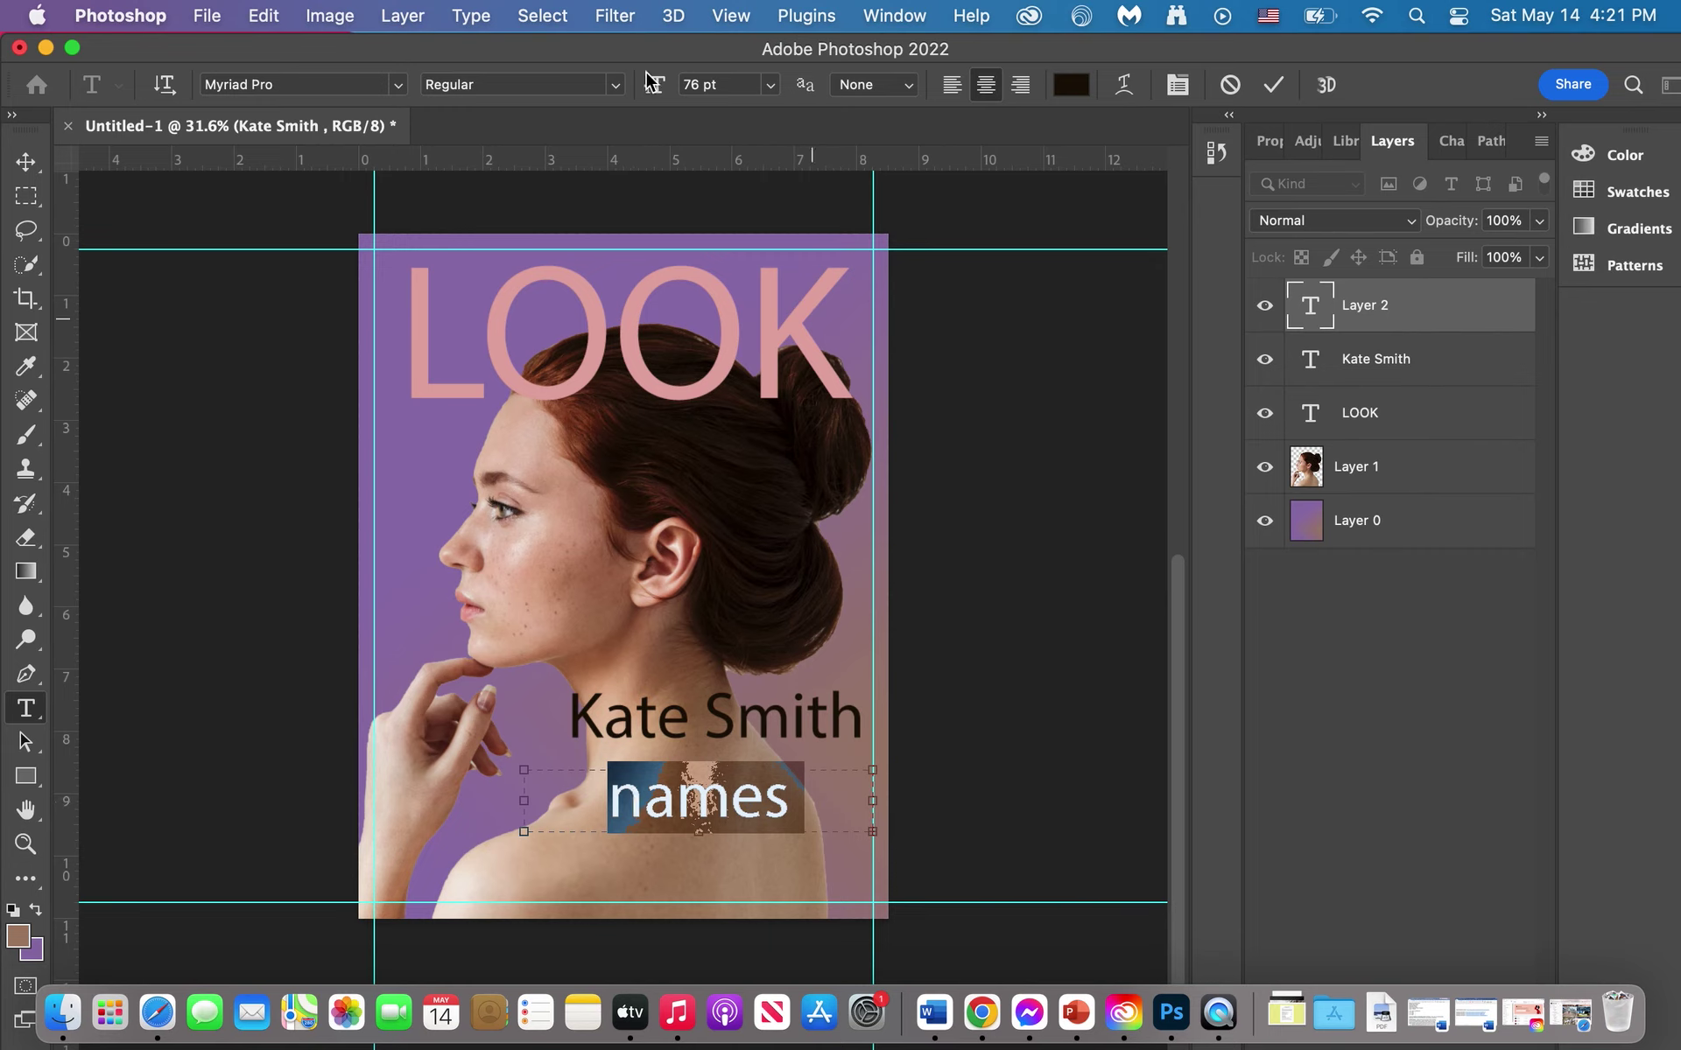
{"action": "left_click_drag", "start_coordinate": [646, 82], "coordinate": [614, 88]}
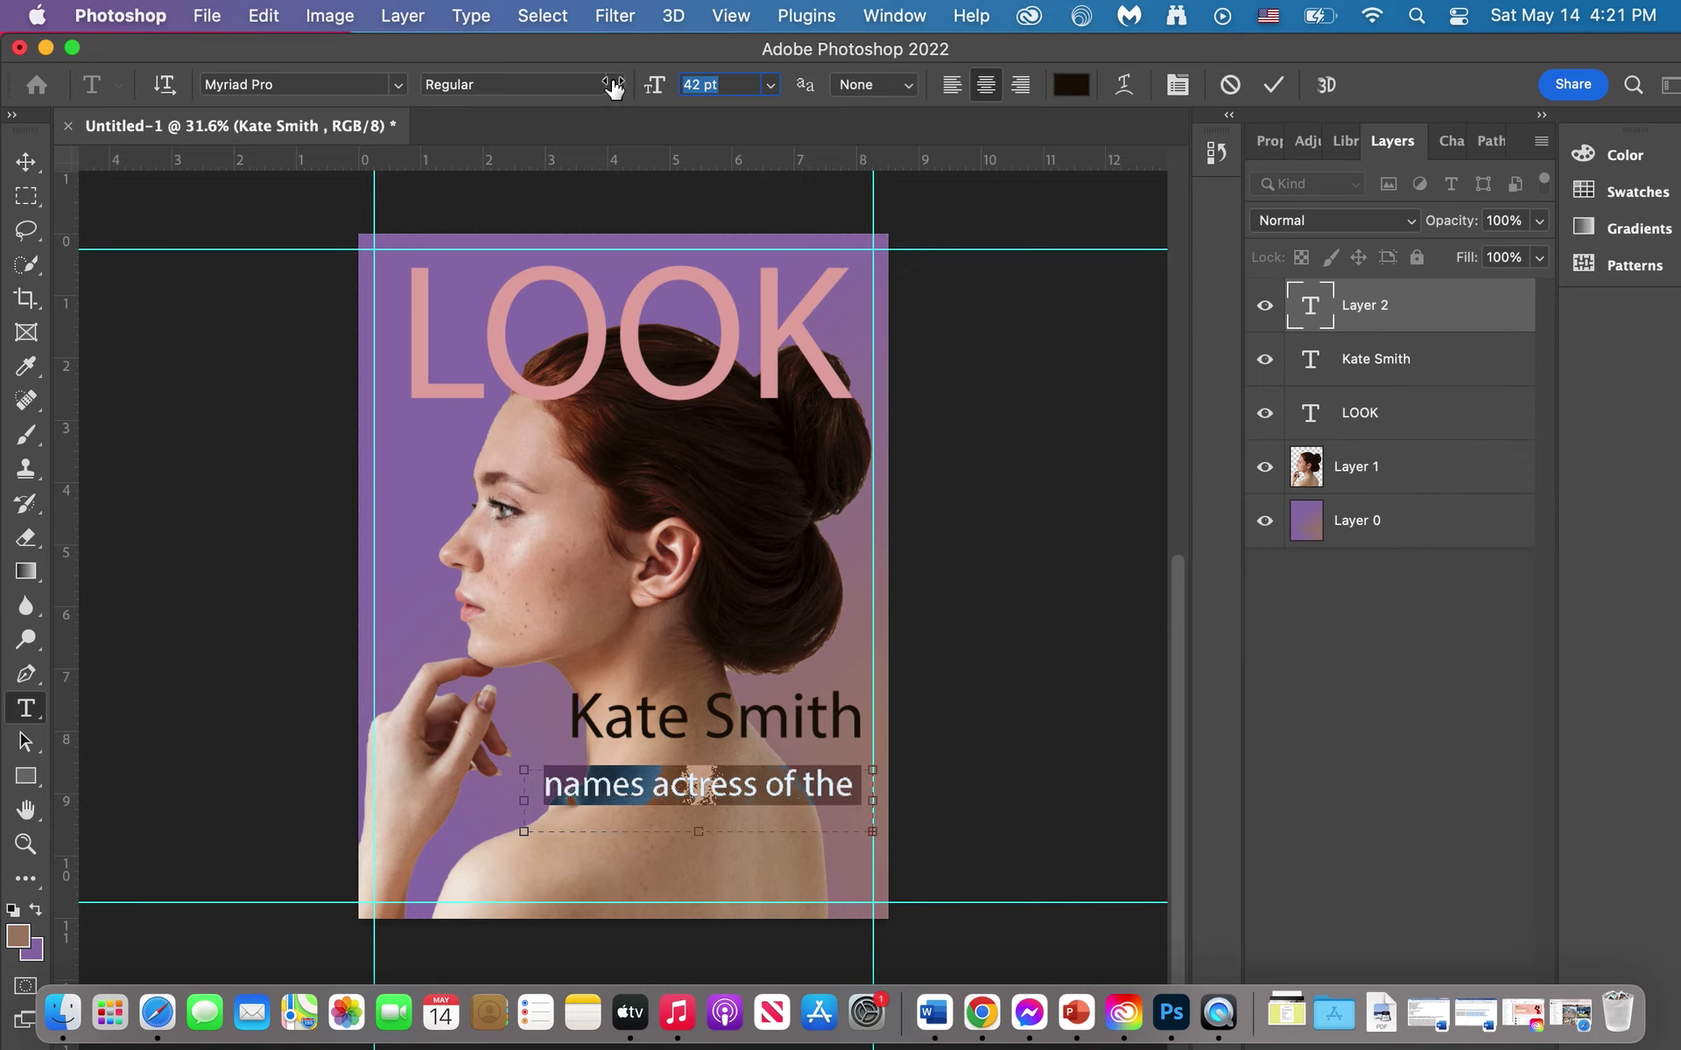
{"action": "left_click_drag", "start_coordinate": [615, 87], "coordinate": [602, 89]}
Step: Break the caption into two lines before "of the year" and left-align it
{"action": "left_click", "coordinate": [728, 782]}
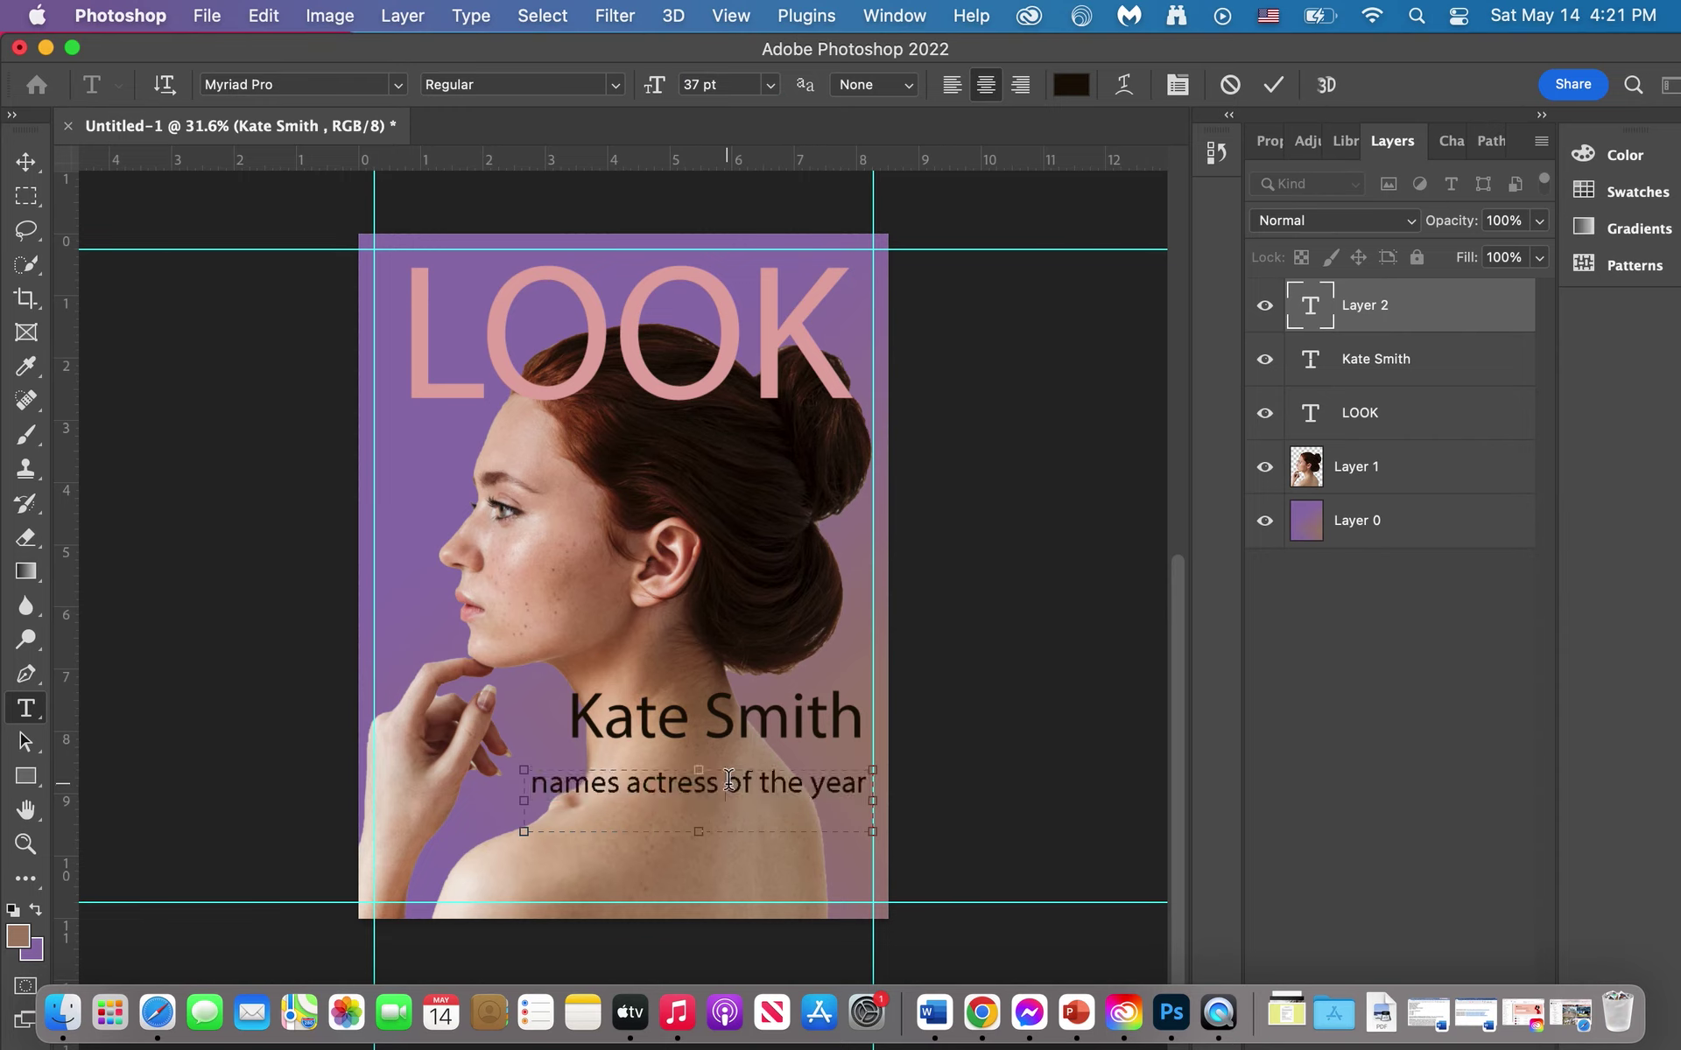
{"action": "key", "text": "Return"}
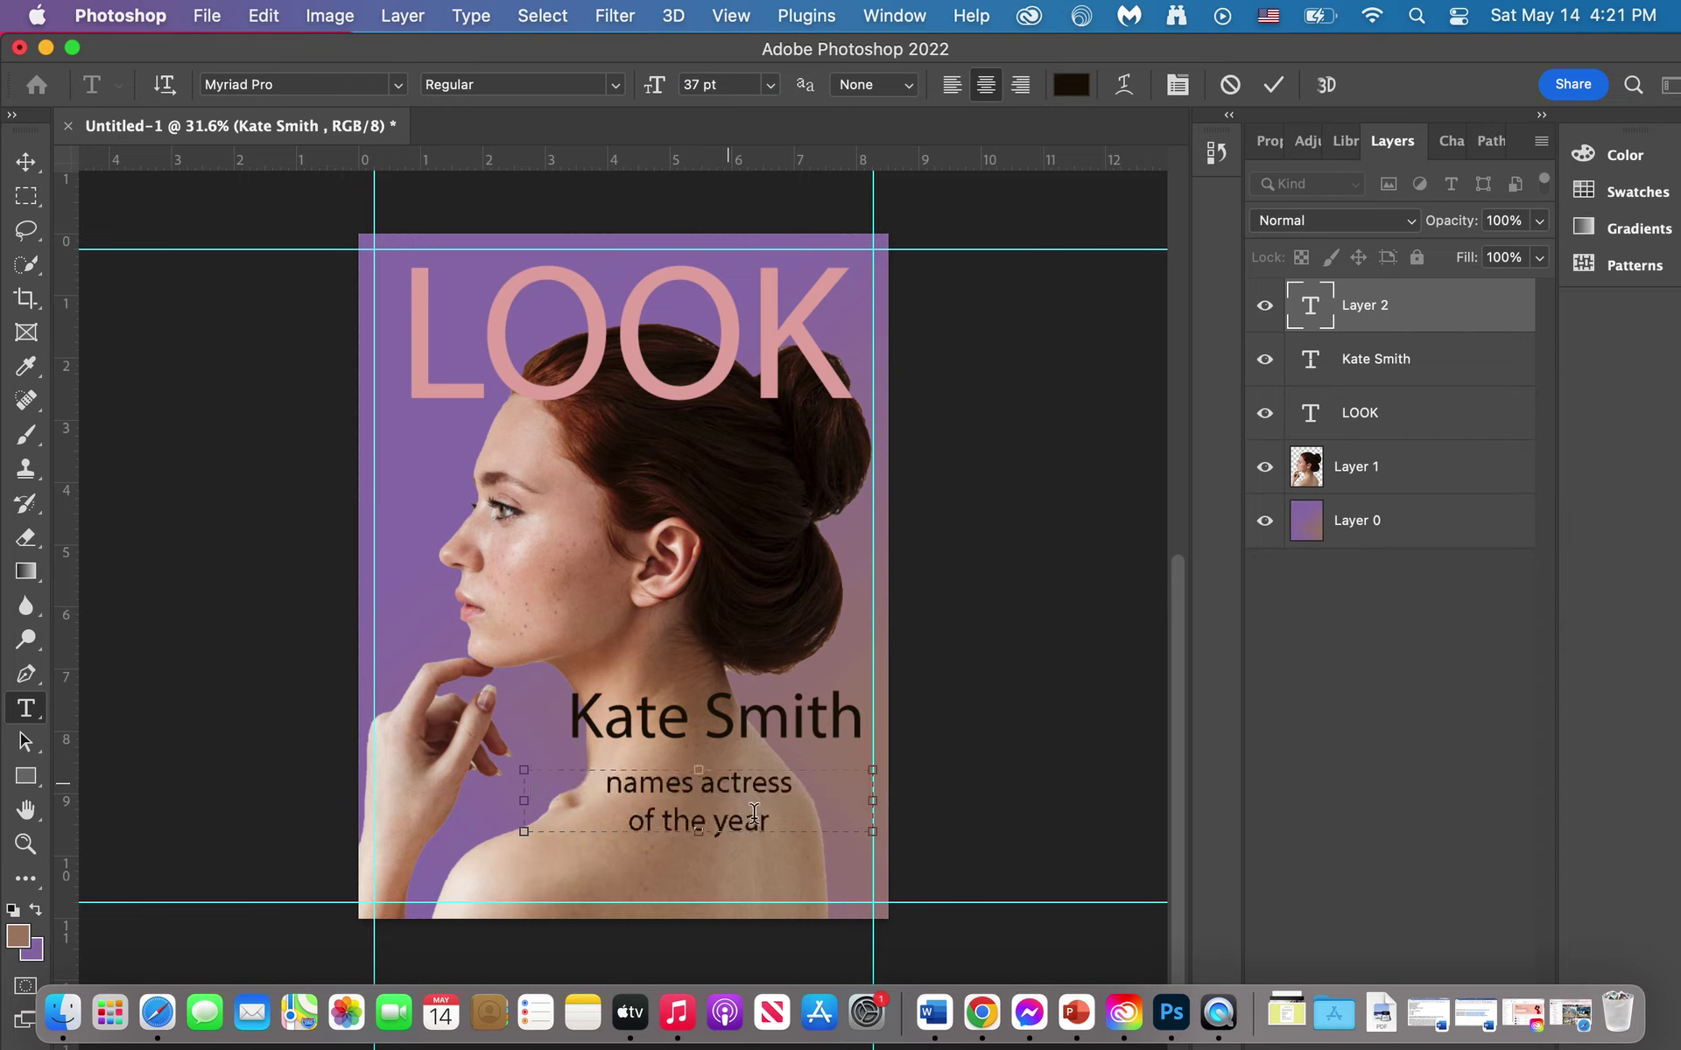
{"action": "key", "text": "super+a"}
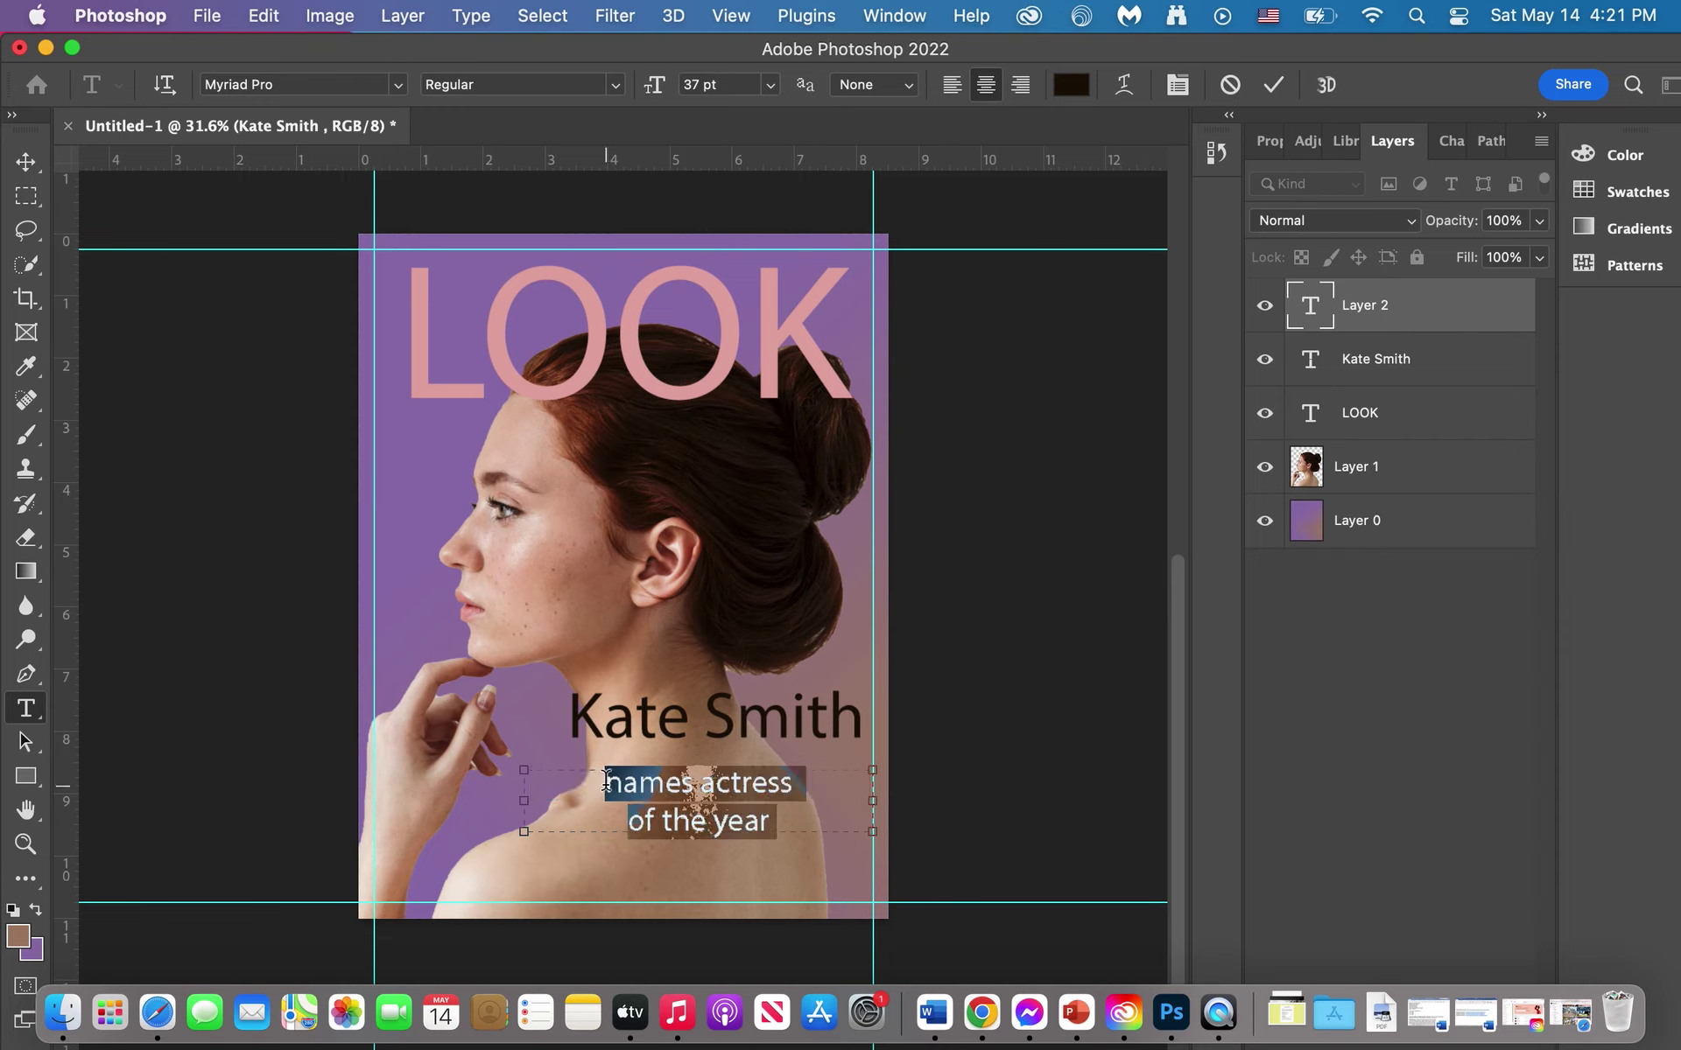
{"action": "left_click", "coordinate": [952, 86]}
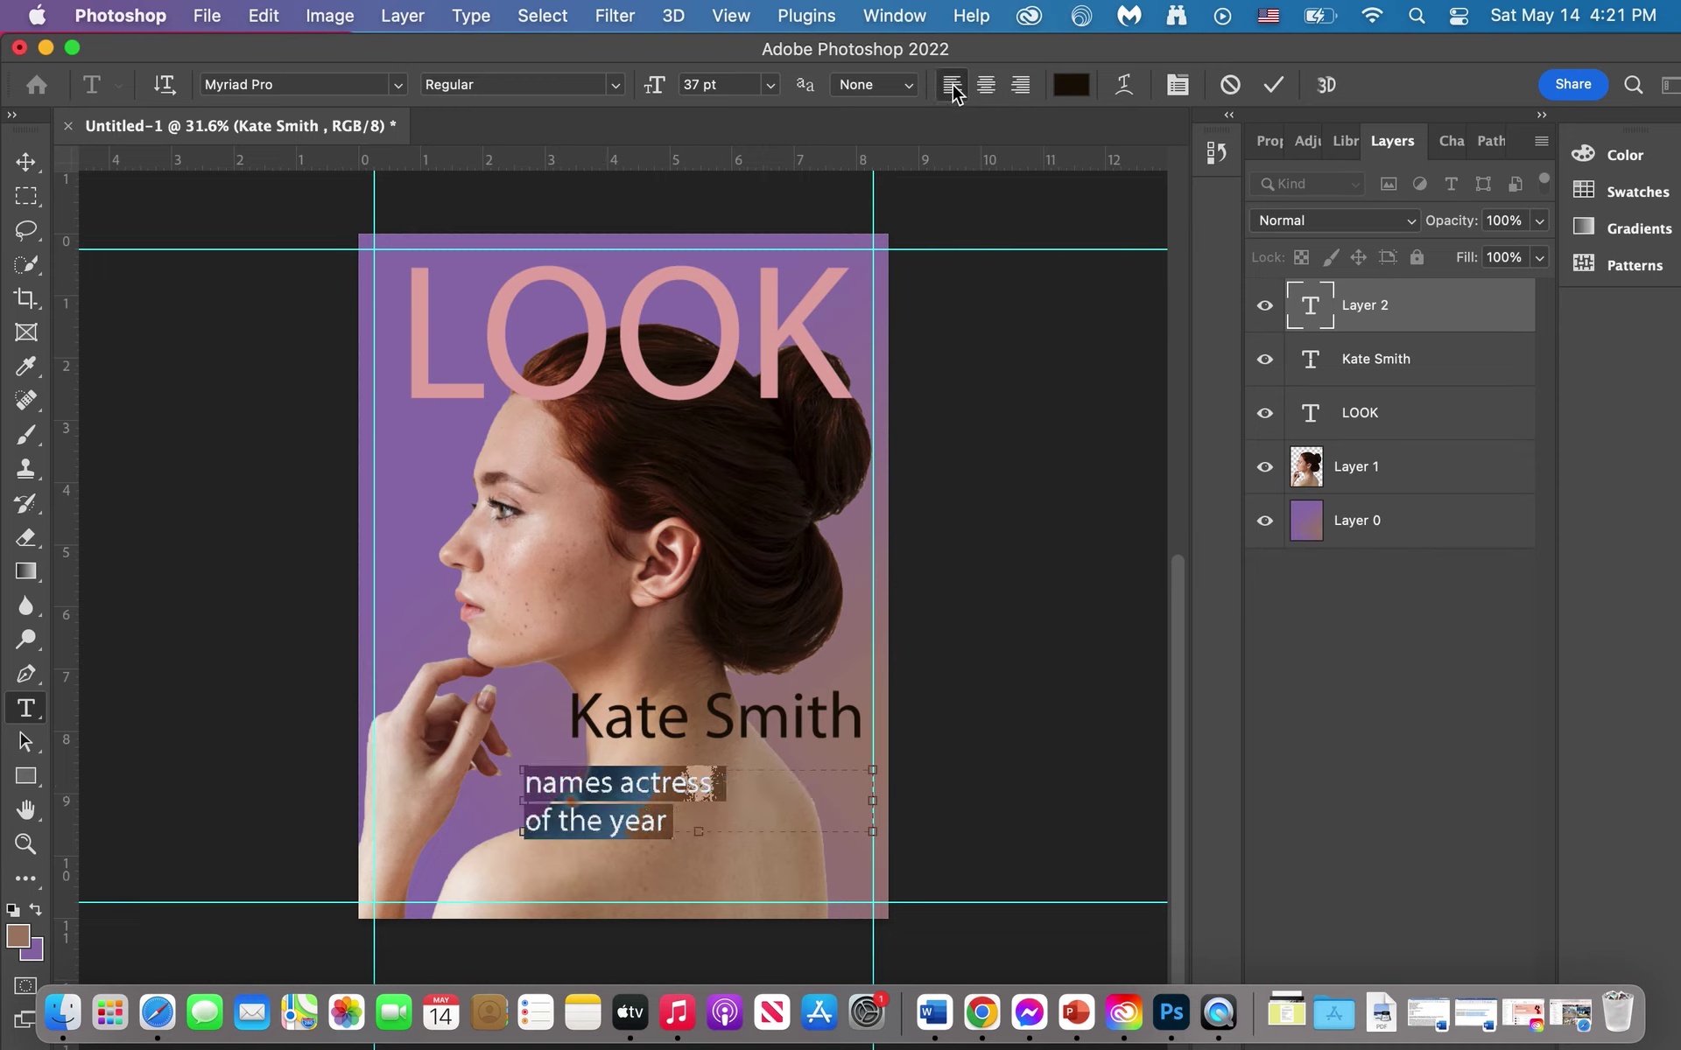
Step: Enlarge the caption to 38 pt in a taller text box and move it directly beneath the name, matching its left edge
{"action": "key", "text": "super+shift+period"}
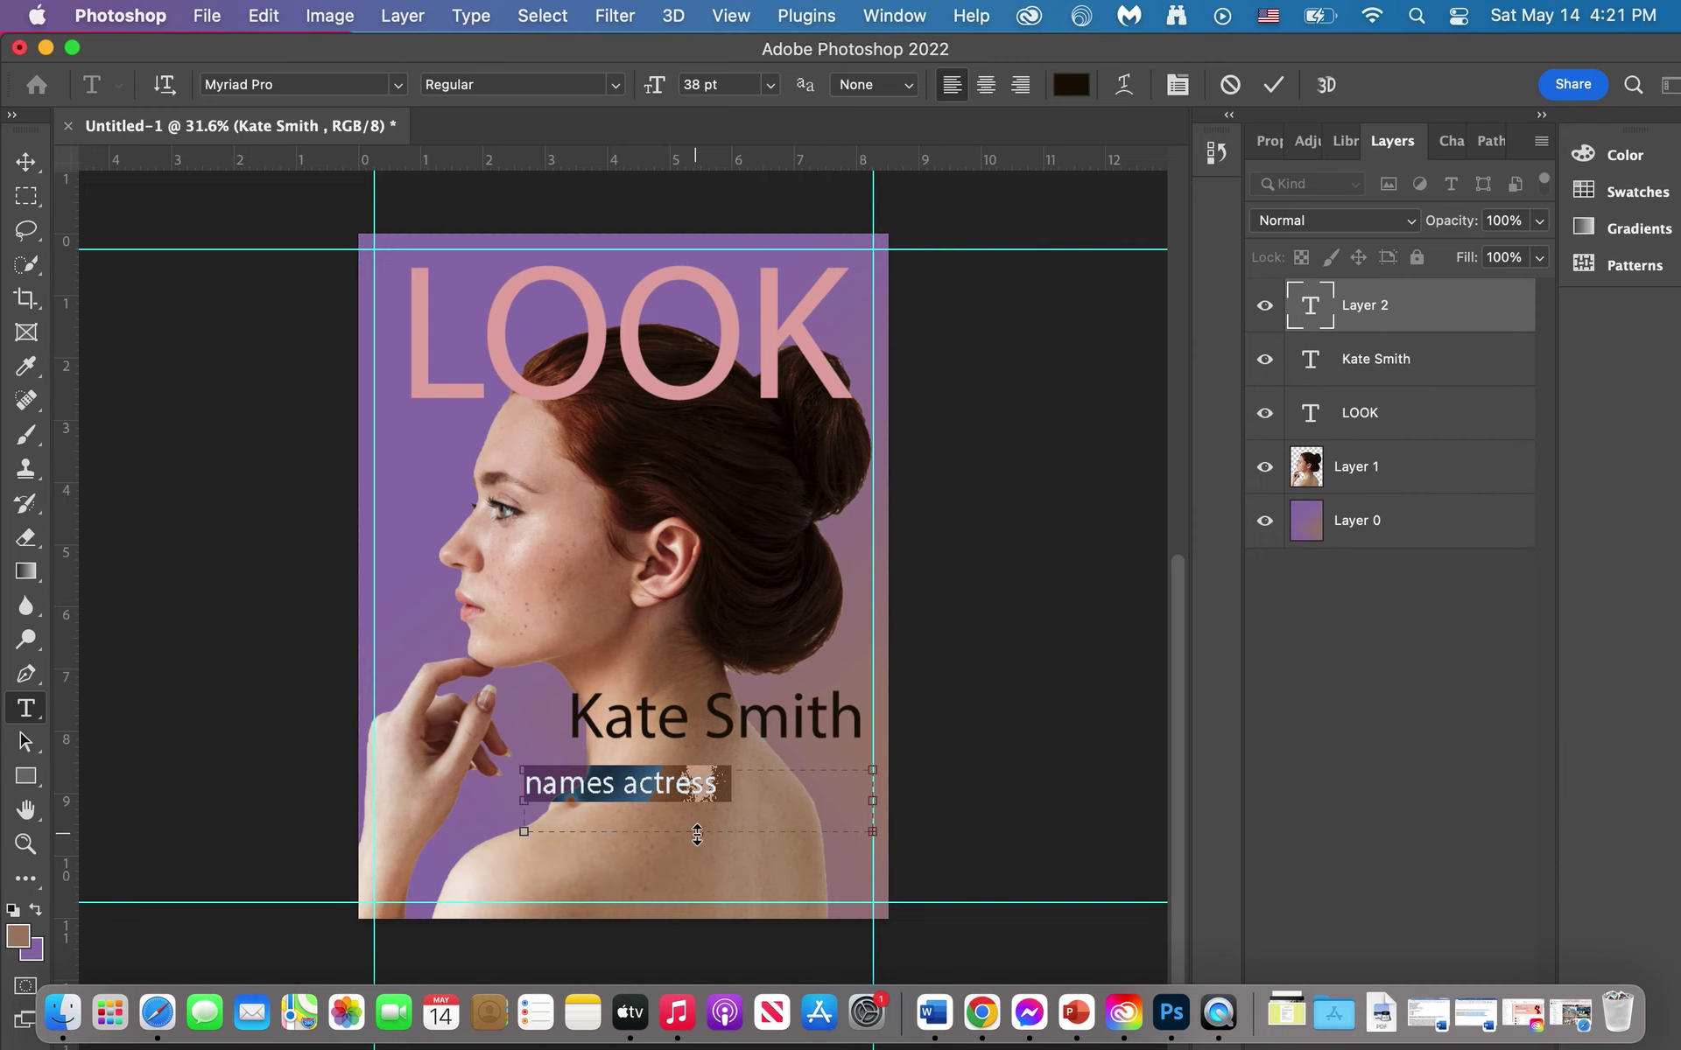
{"action": "left_click_drag", "start_coordinate": [698, 852], "coordinate": [697, 862]}
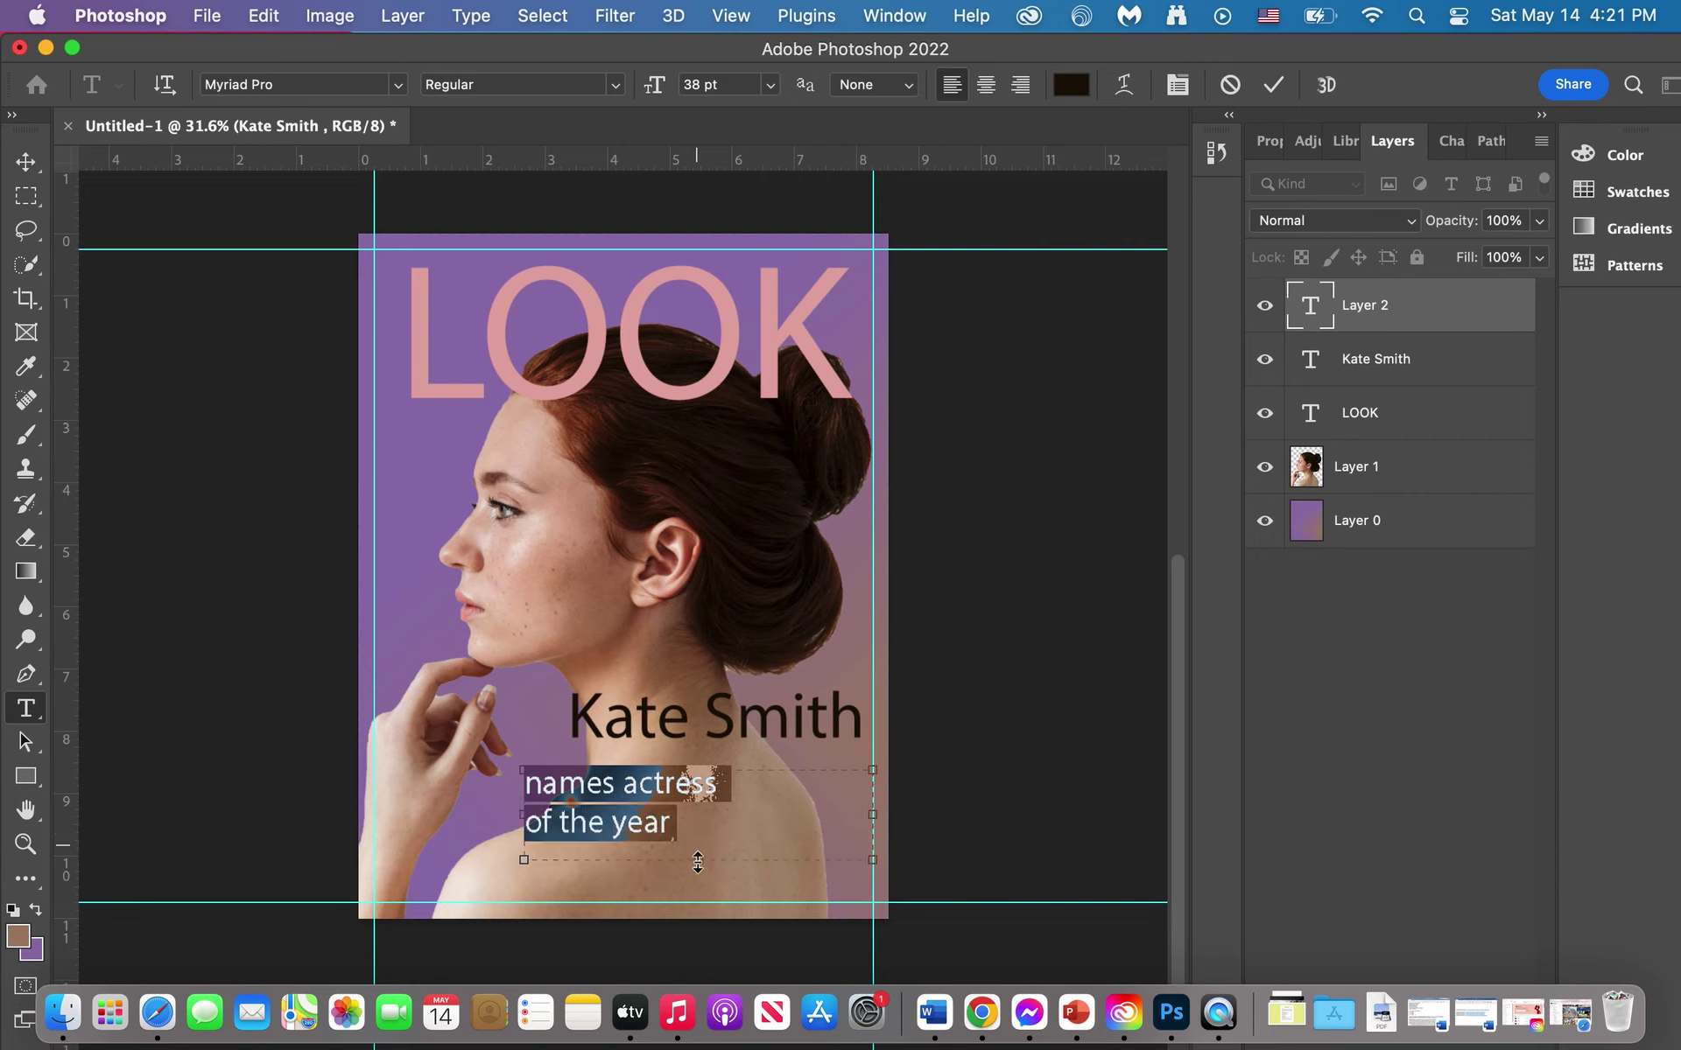
{"action": "left_click", "coordinate": [27, 162]}
{"action": "left_click_drag", "start_coordinate": [632, 773], "coordinate": [660, 752]}
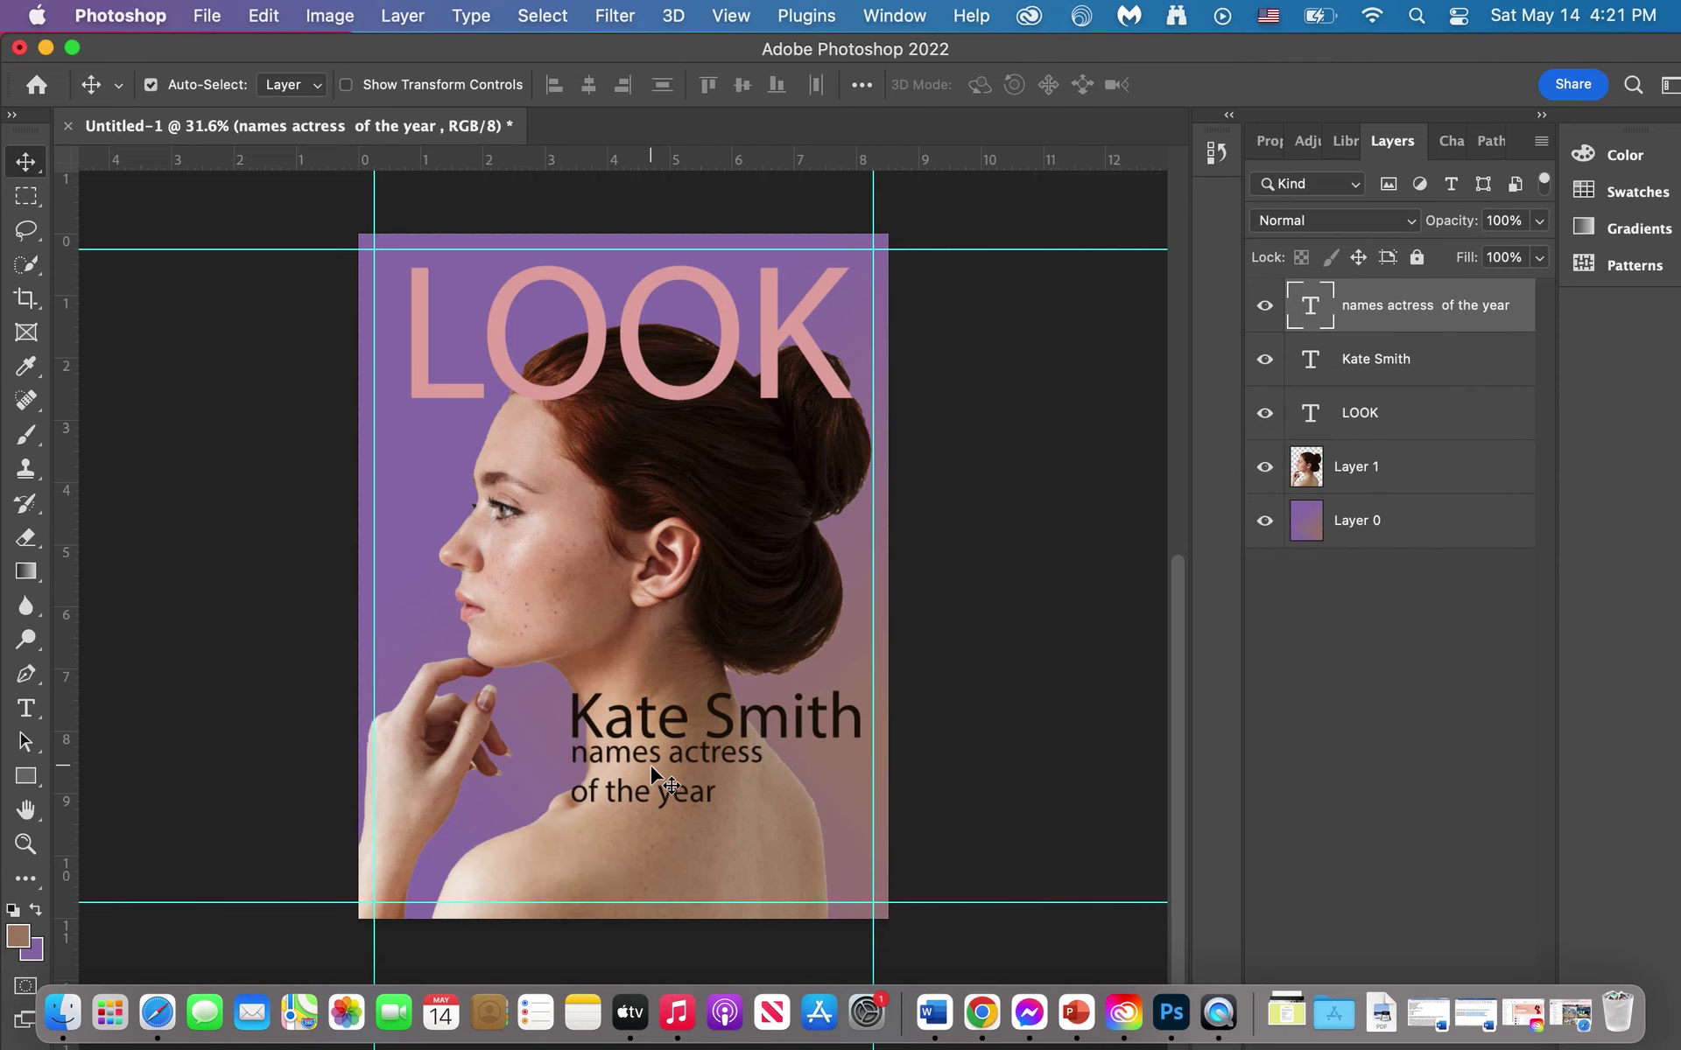
Step: Delete the "of the year" line from the caption and shorten its text box to fit "names actress"
{"action": "double_click", "coordinate": [651, 779]}
{"action": "triple_click", "coordinate": [651, 779]}
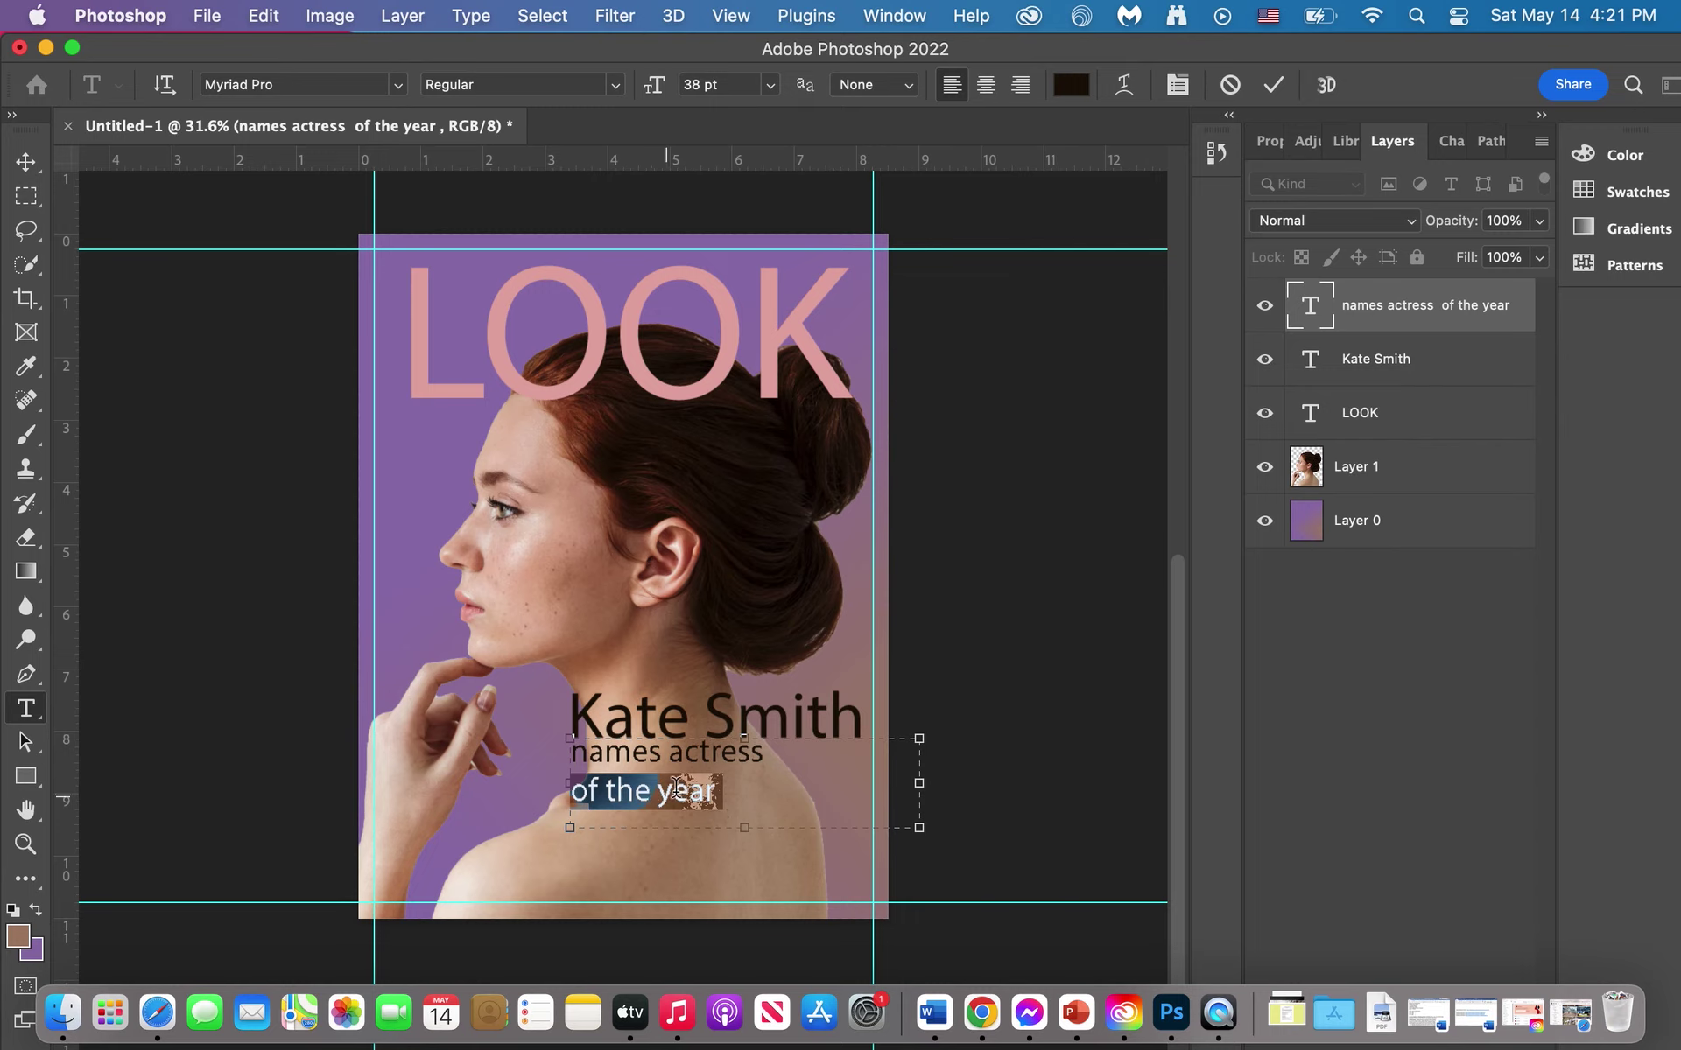
{"action": "left_click", "coordinate": [730, 789]}
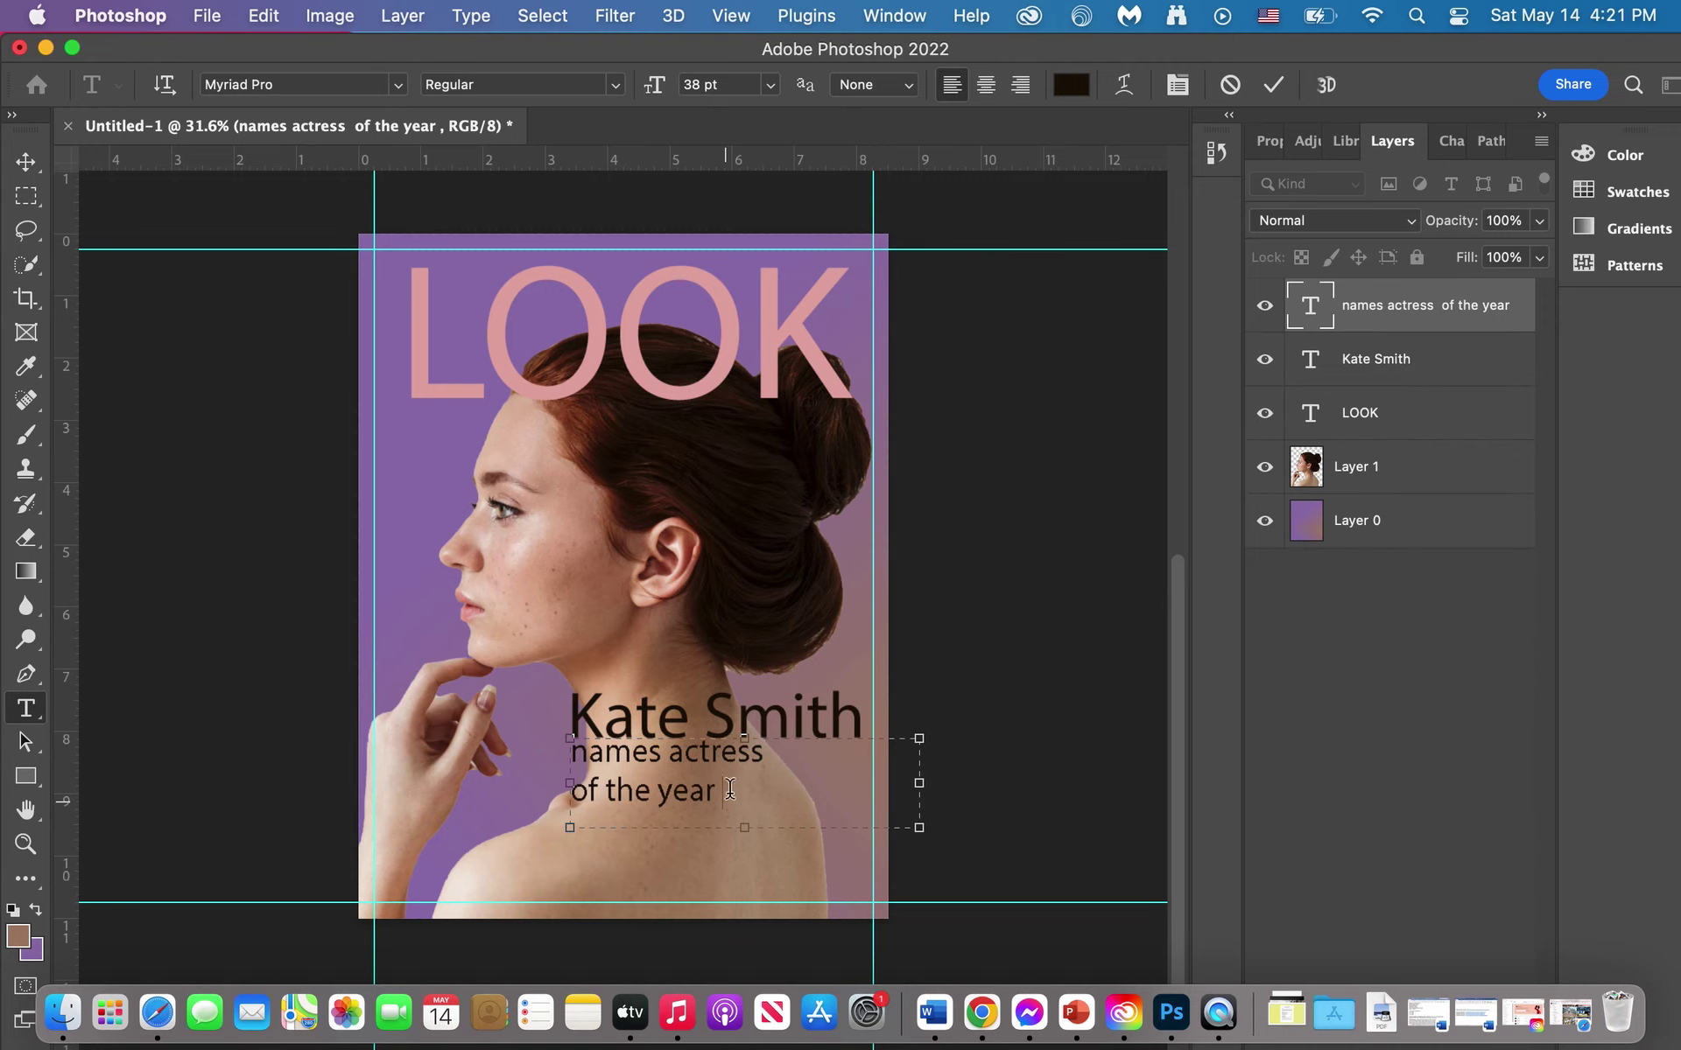
{"action": "left_click_drag", "start_coordinate": [721, 792], "coordinate": [578, 801]}
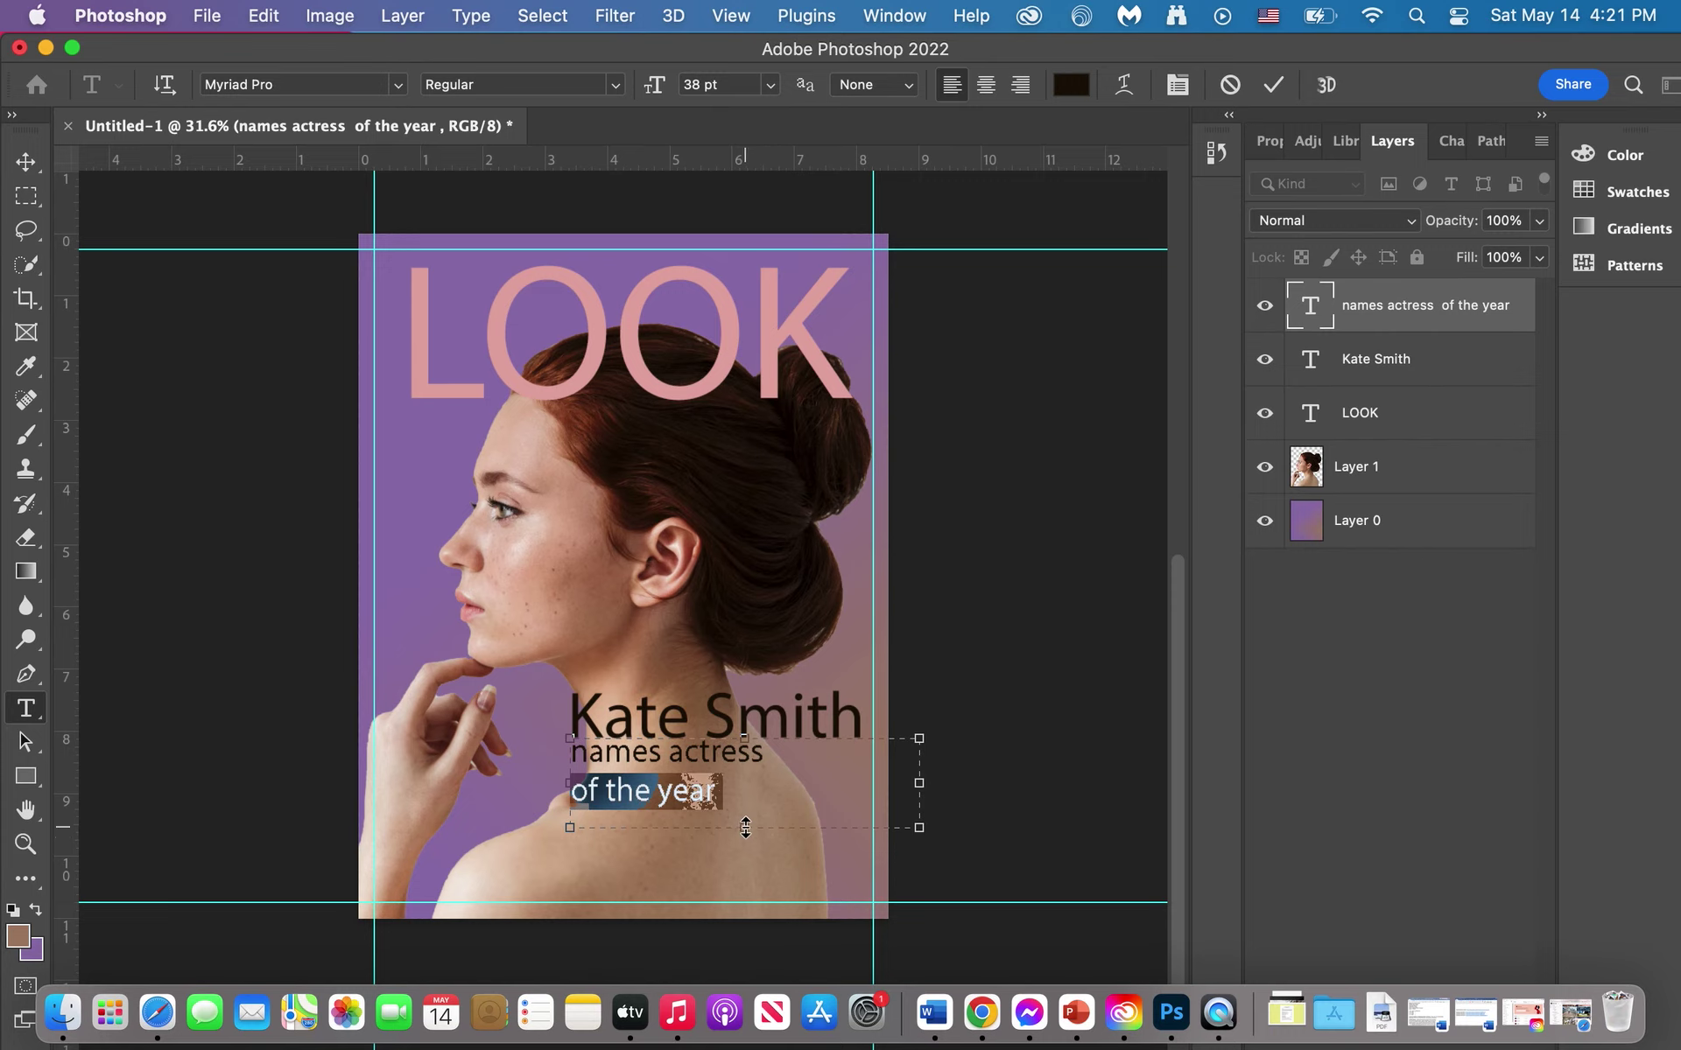
{"action": "key", "text": "BackSpace"}
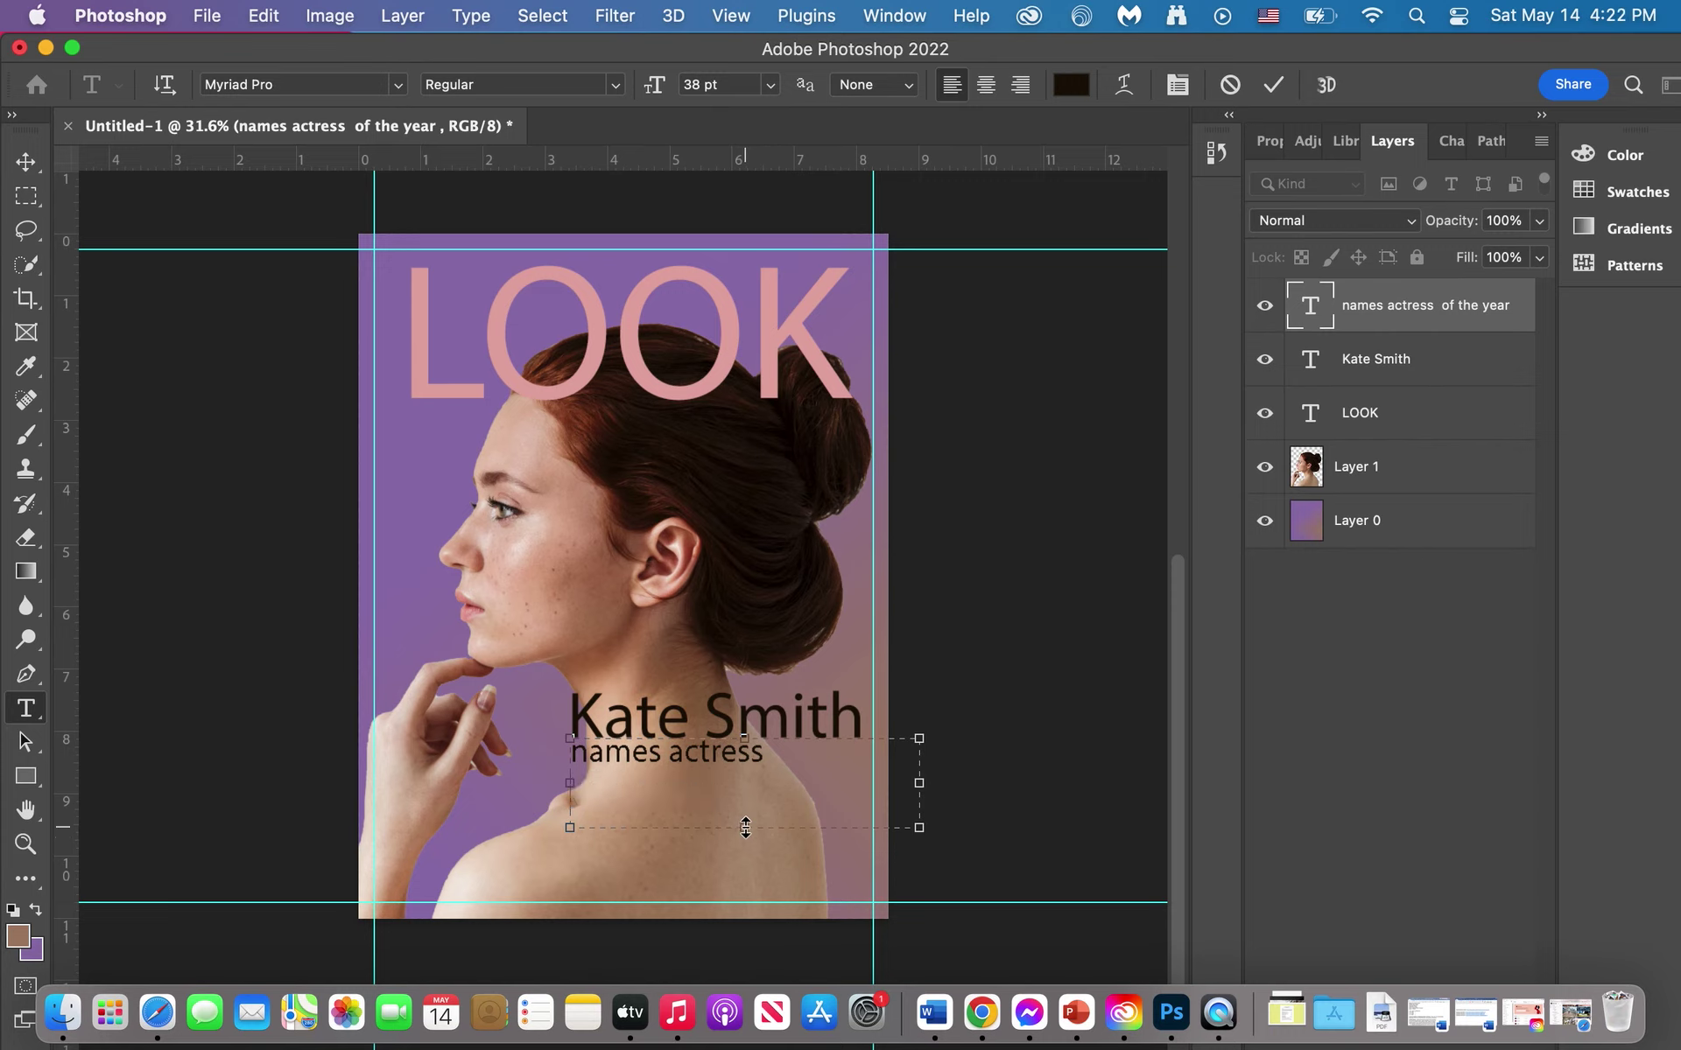
{"action": "left_click_drag", "start_coordinate": [747, 827], "coordinate": [746, 779]}
Step: Add a separate text box reading "of the year" over the woman's shoulder near the bottom of the page
{"action": "left_click", "coordinate": [25, 710]}
{"action": "left_click_drag", "start_coordinate": [492, 828], "coordinate": [744, 881]}
{"action": "type", "text": "of the year"}
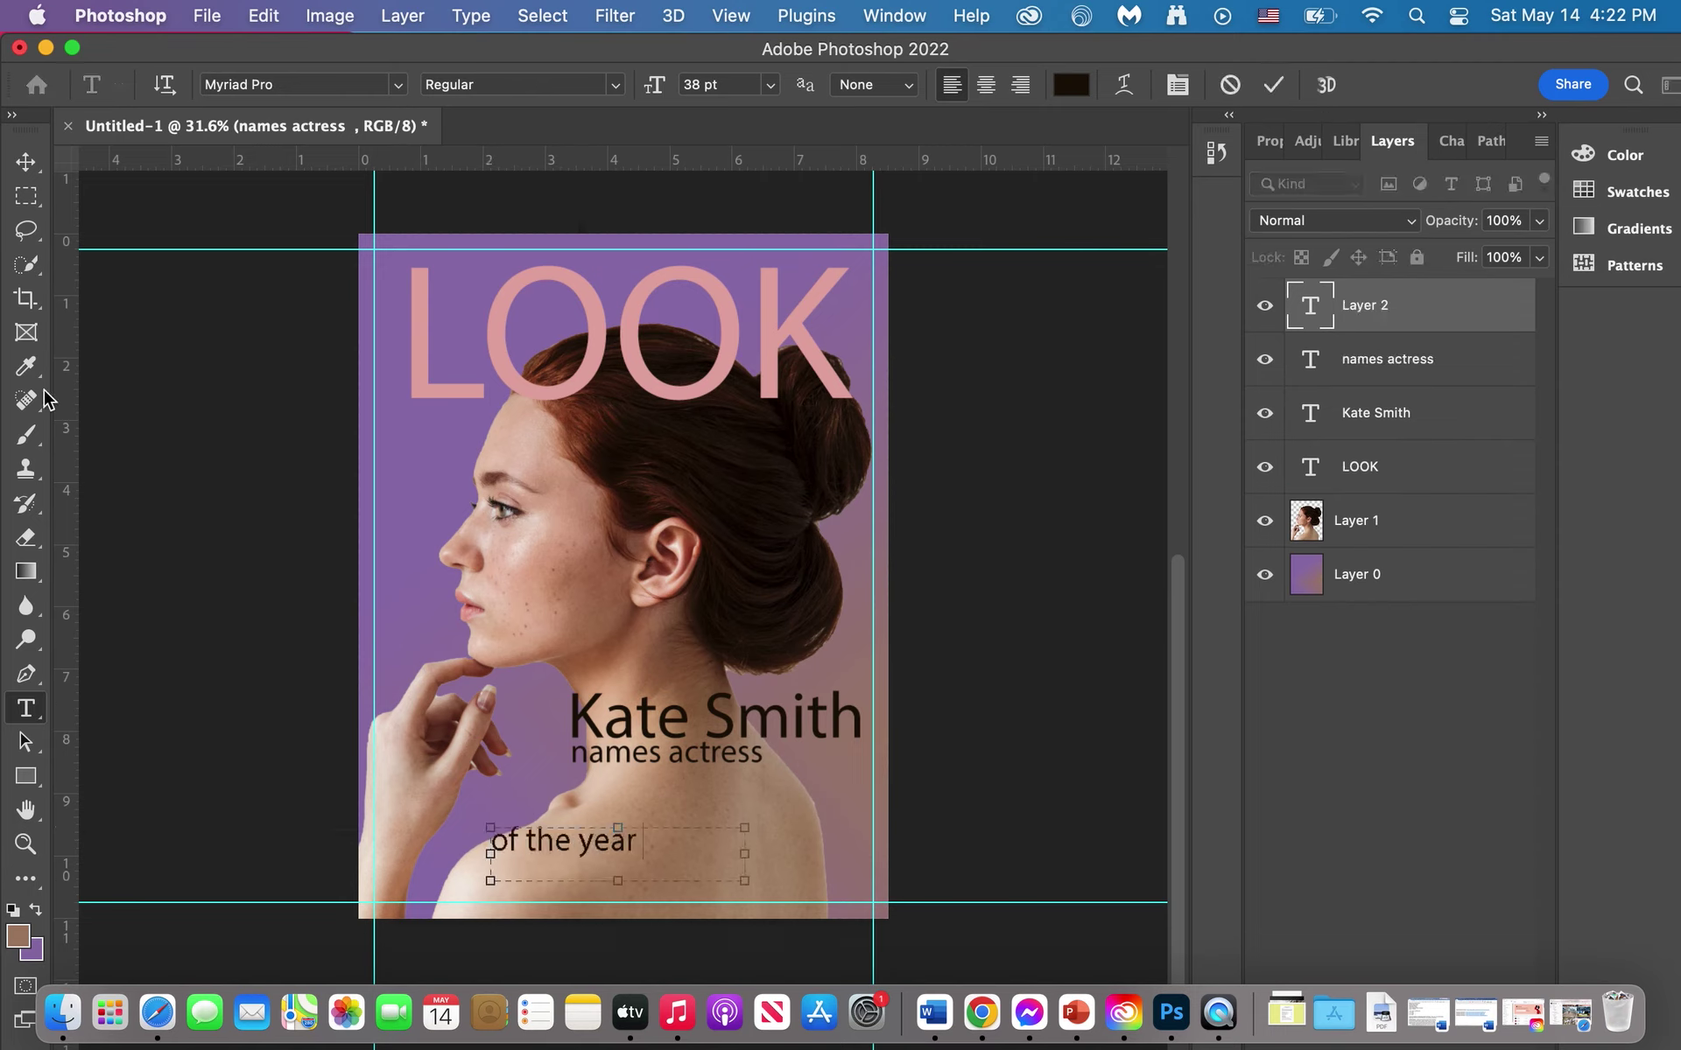
{"action": "left_click", "coordinate": [25, 162]}
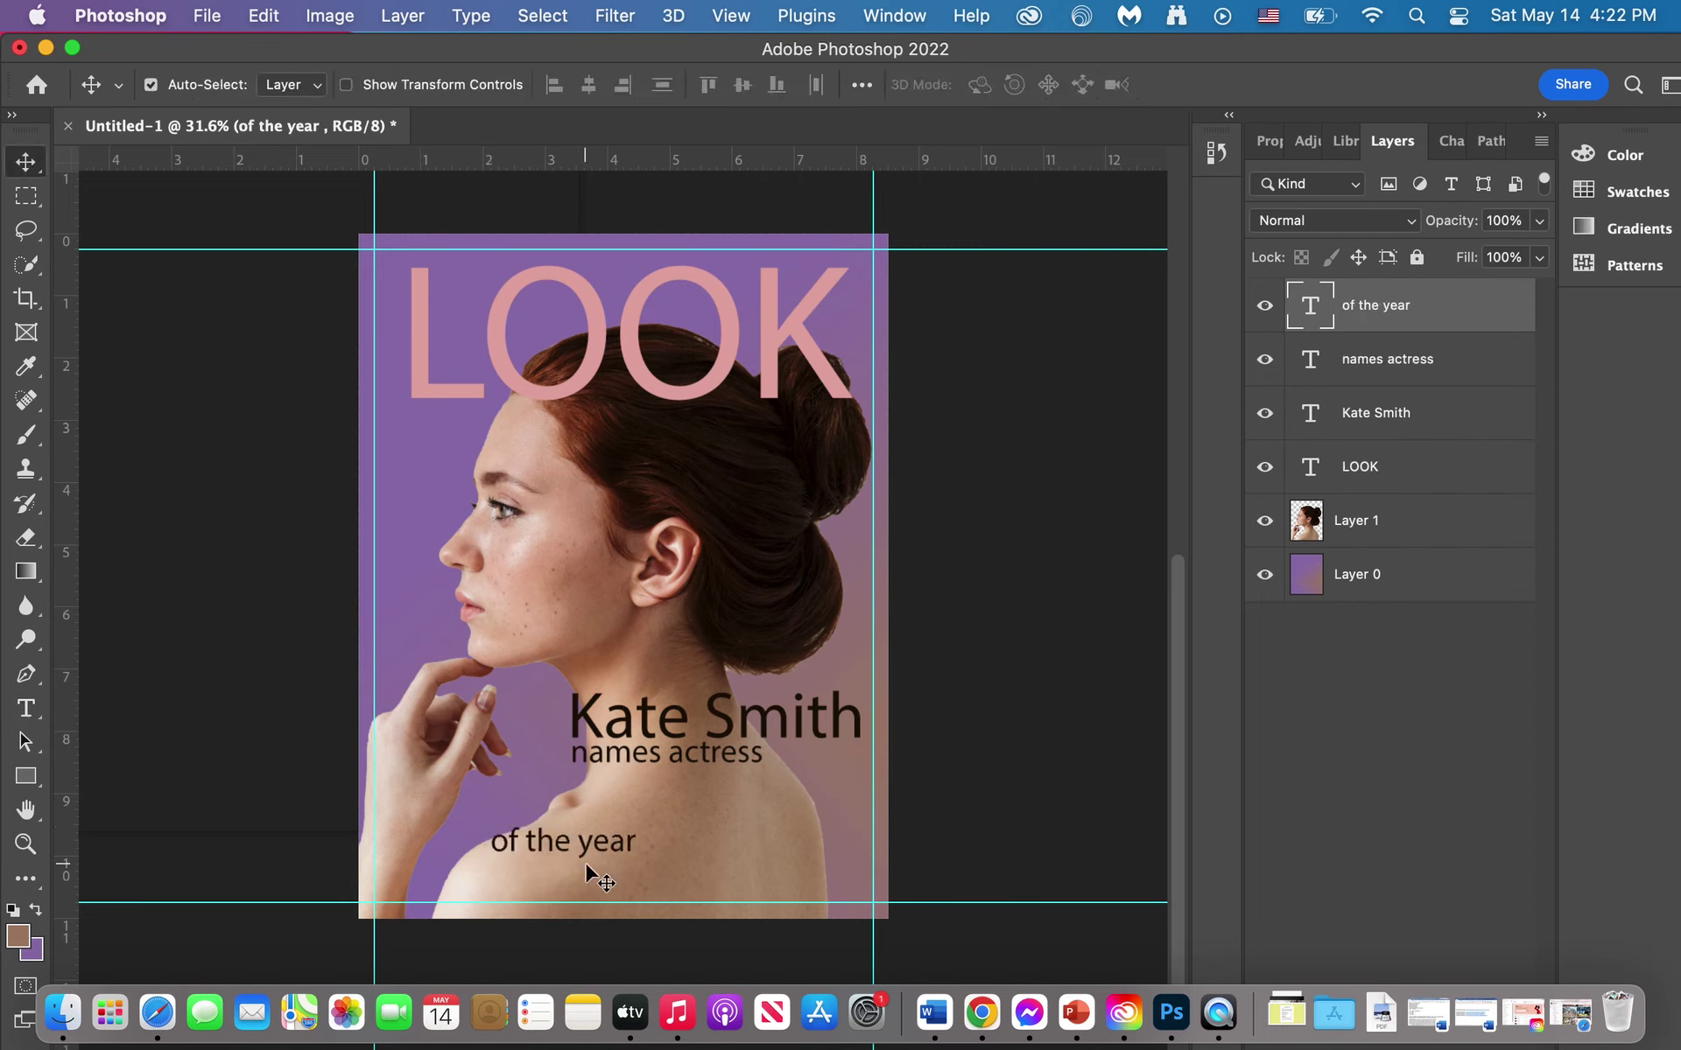
Step: Move the "of the year" line directly beneath "names actress", matching its left edge
{"action": "left_click_drag", "start_coordinate": [586, 866], "coordinate": [665, 792]}
{"action": "left_click", "coordinate": [640, 753]}
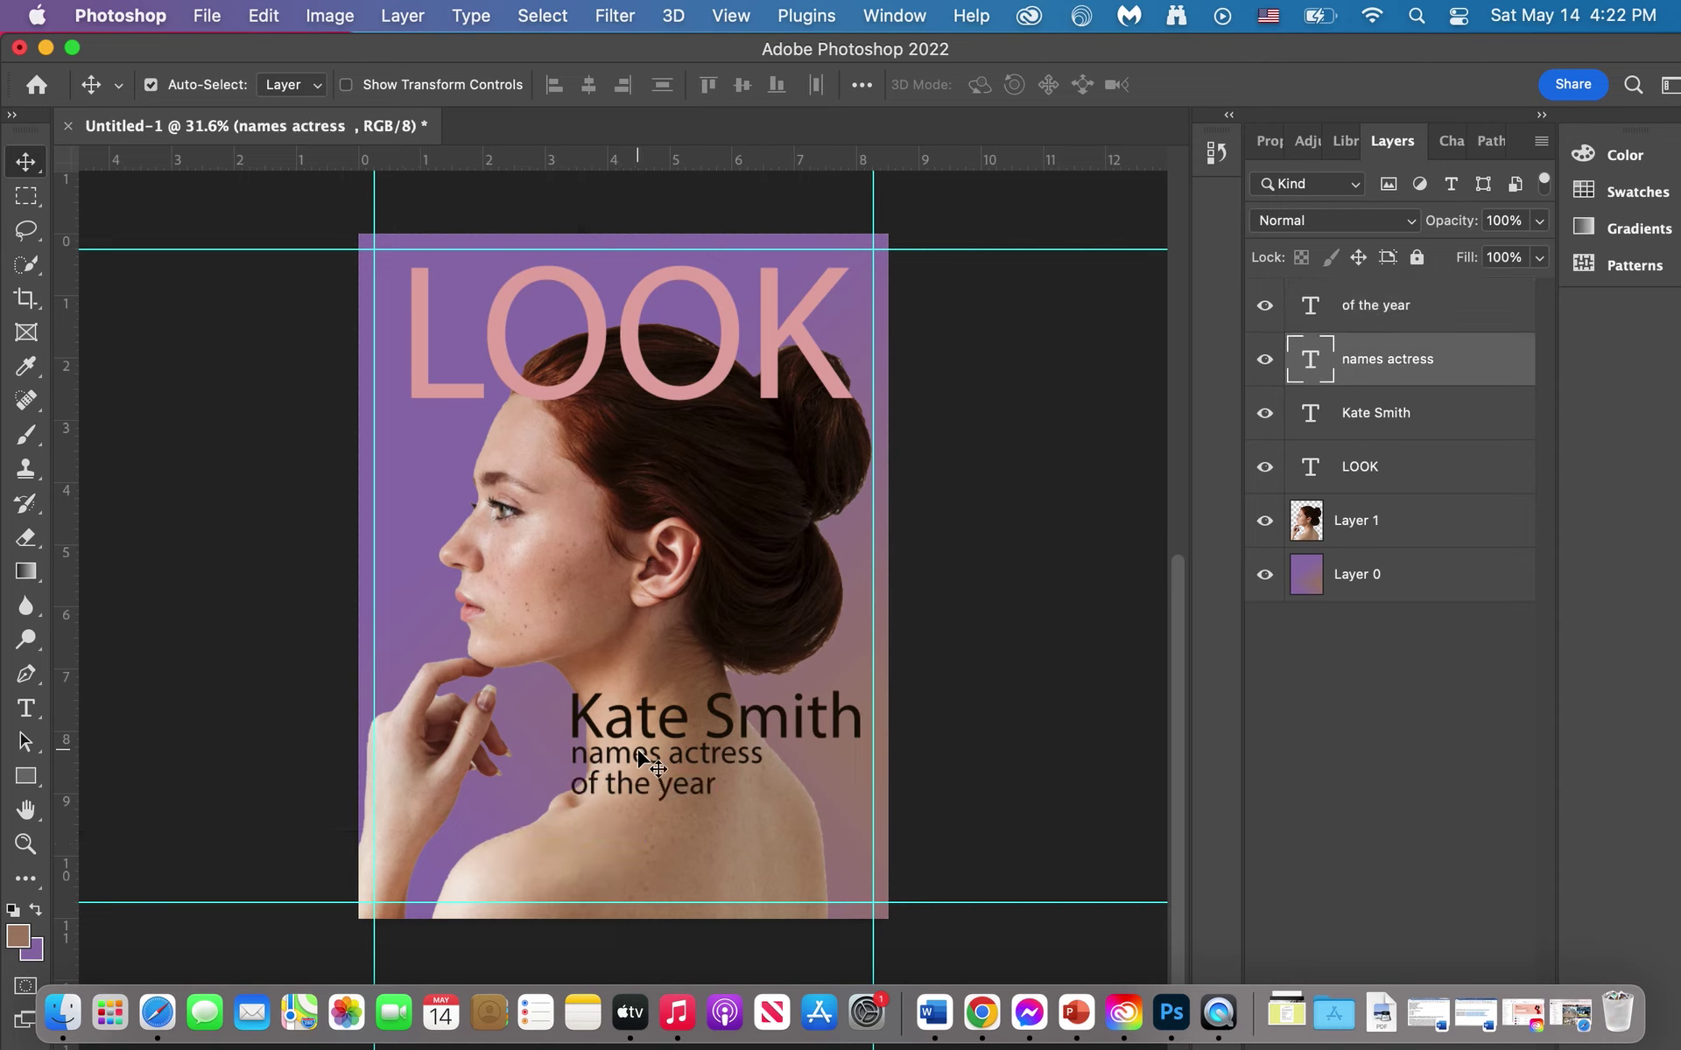
{"action": "left_click", "coordinate": [643, 785]}
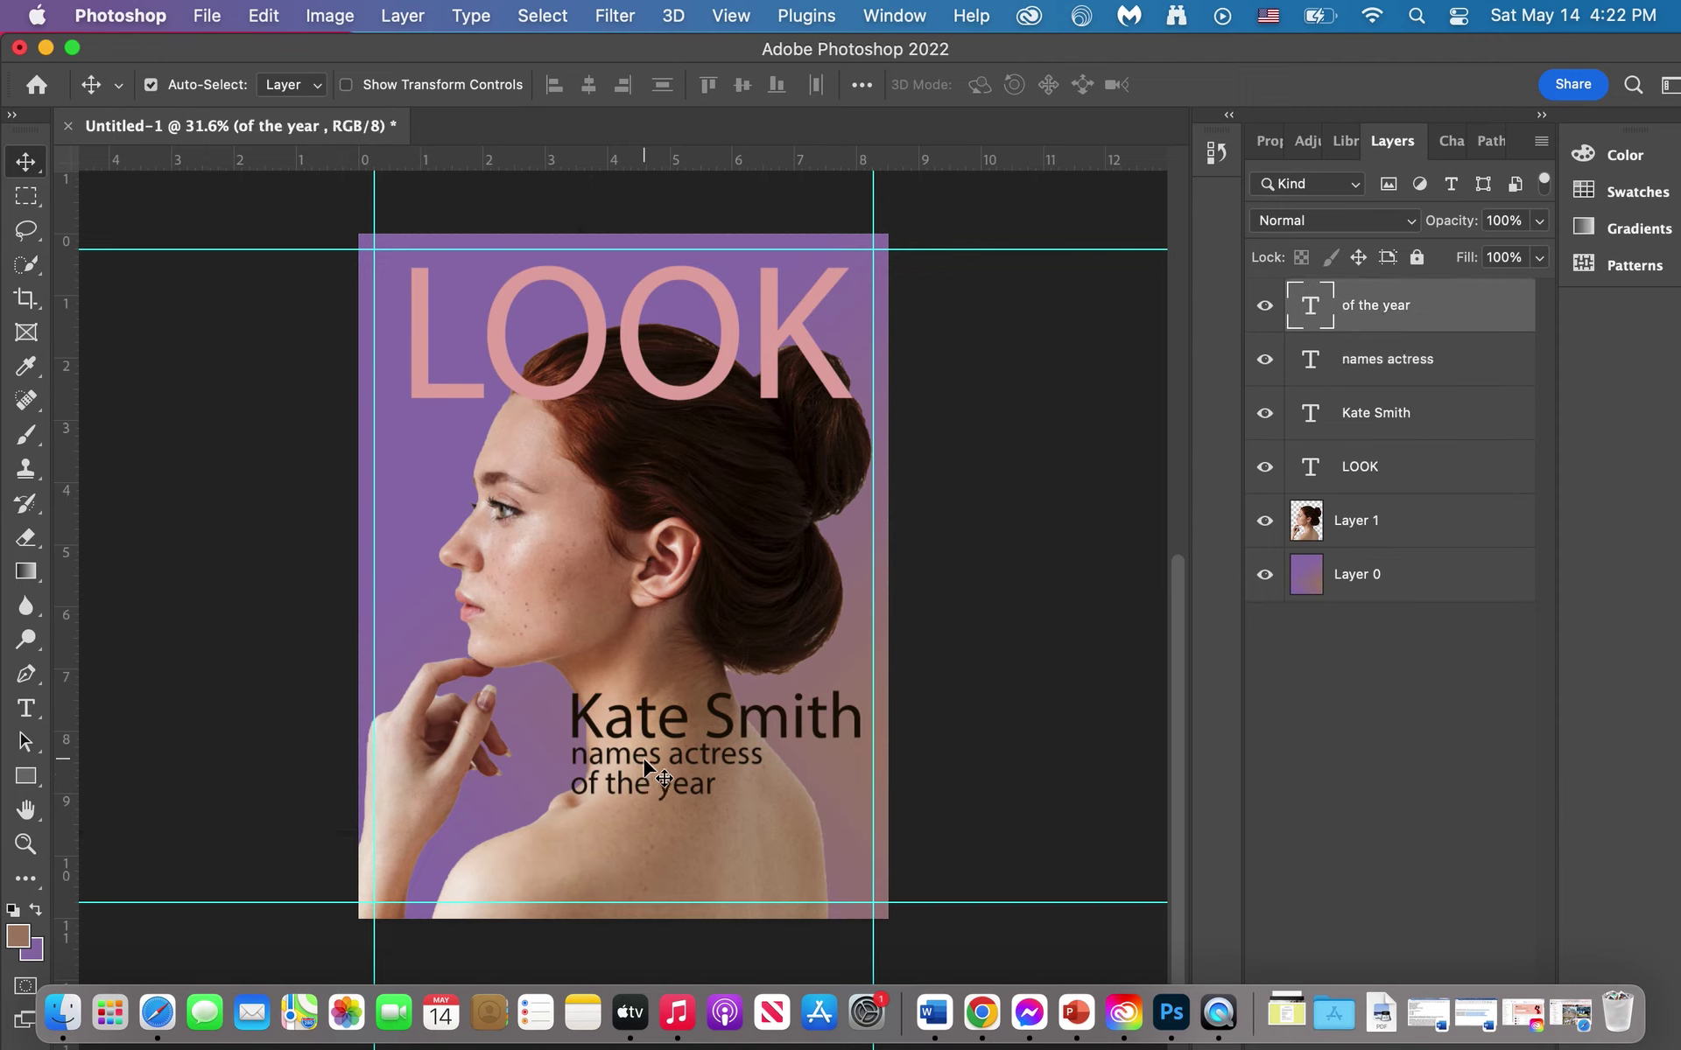
Step: Change the word "names" to "named" in the "names actress" caption
{"action": "double_click", "coordinate": [643, 756]}
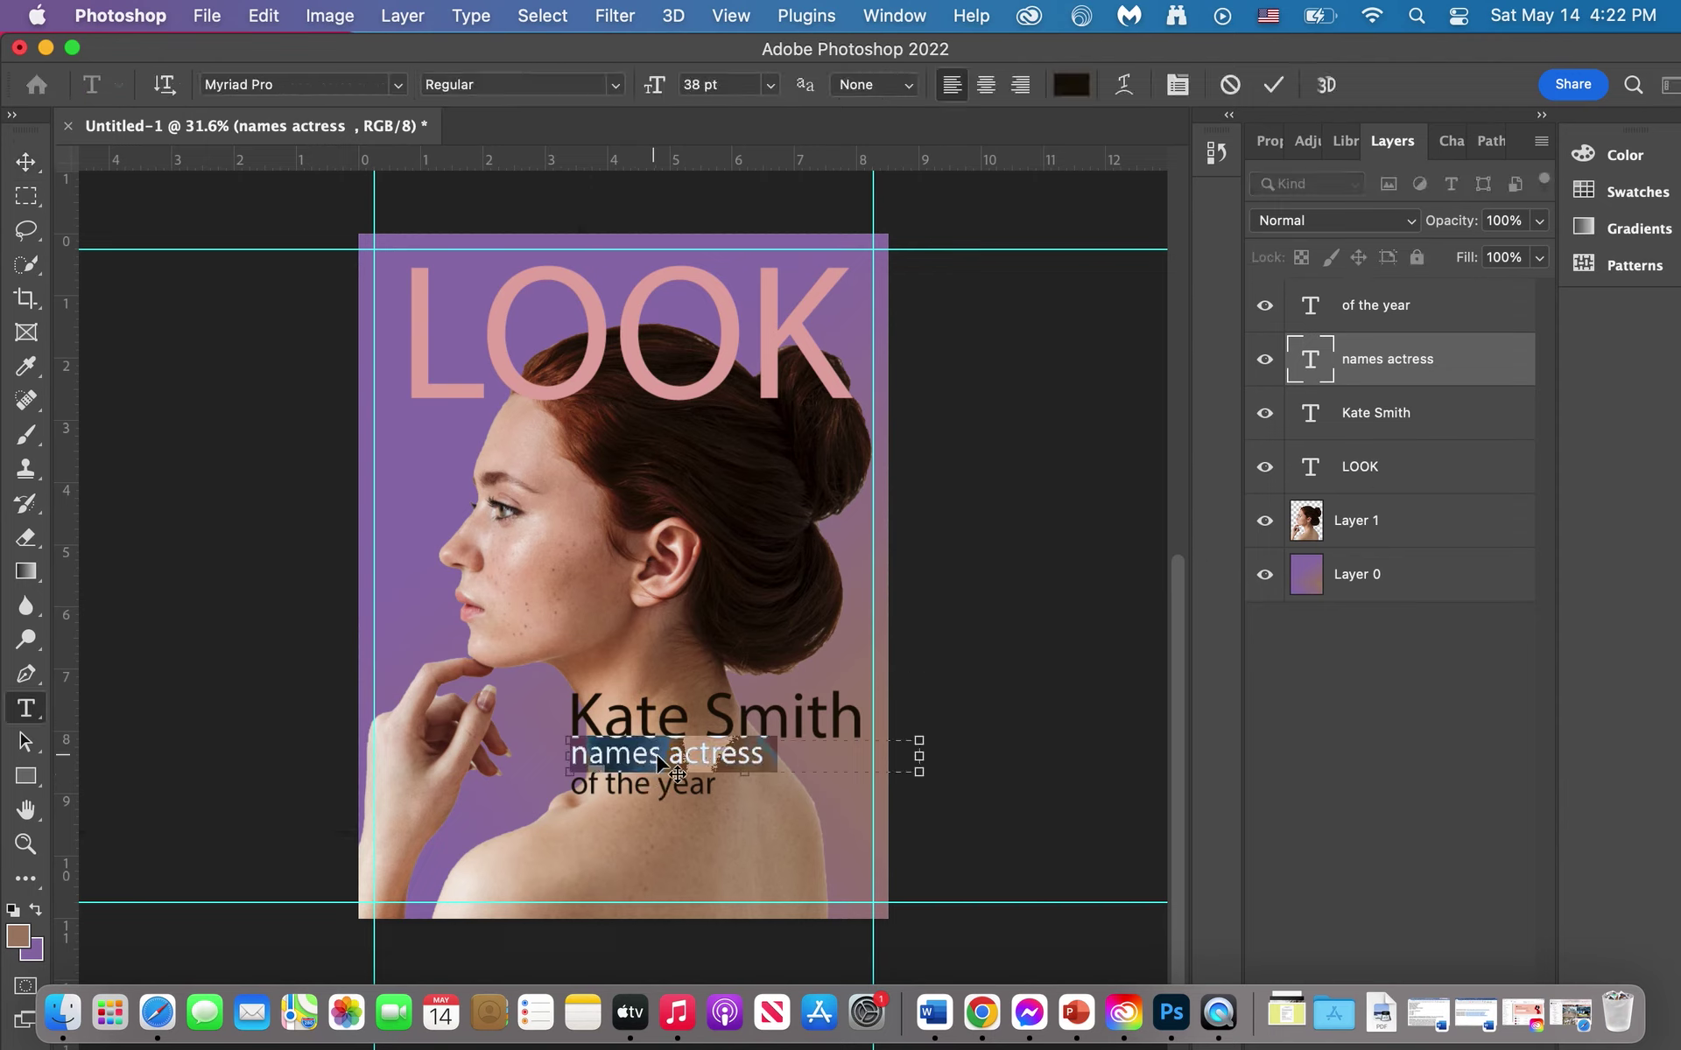
{"action": "left_click", "coordinate": [657, 752]}
{"action": "key", "text": "BackSpace"}
{"action": "type", "text": "d"}
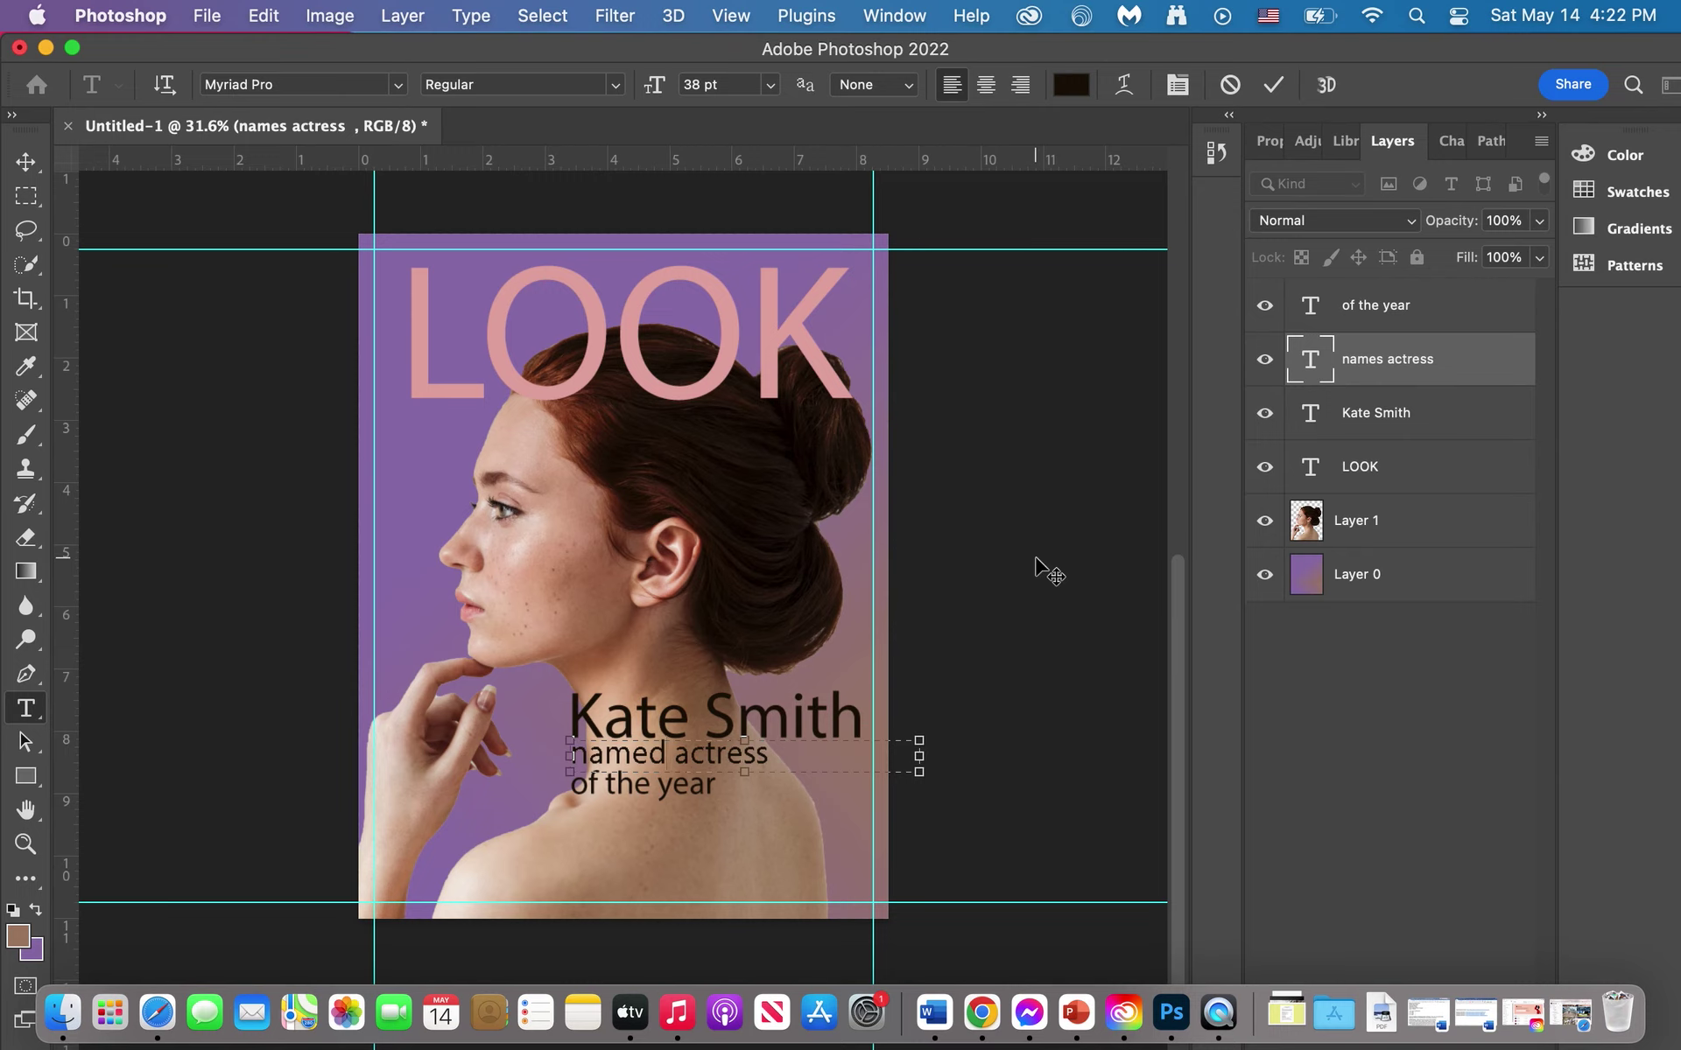
{"action": "left_click", "coordinate": [25, 162]}
{"action": "left_click", "coordinate": [208, 506]}
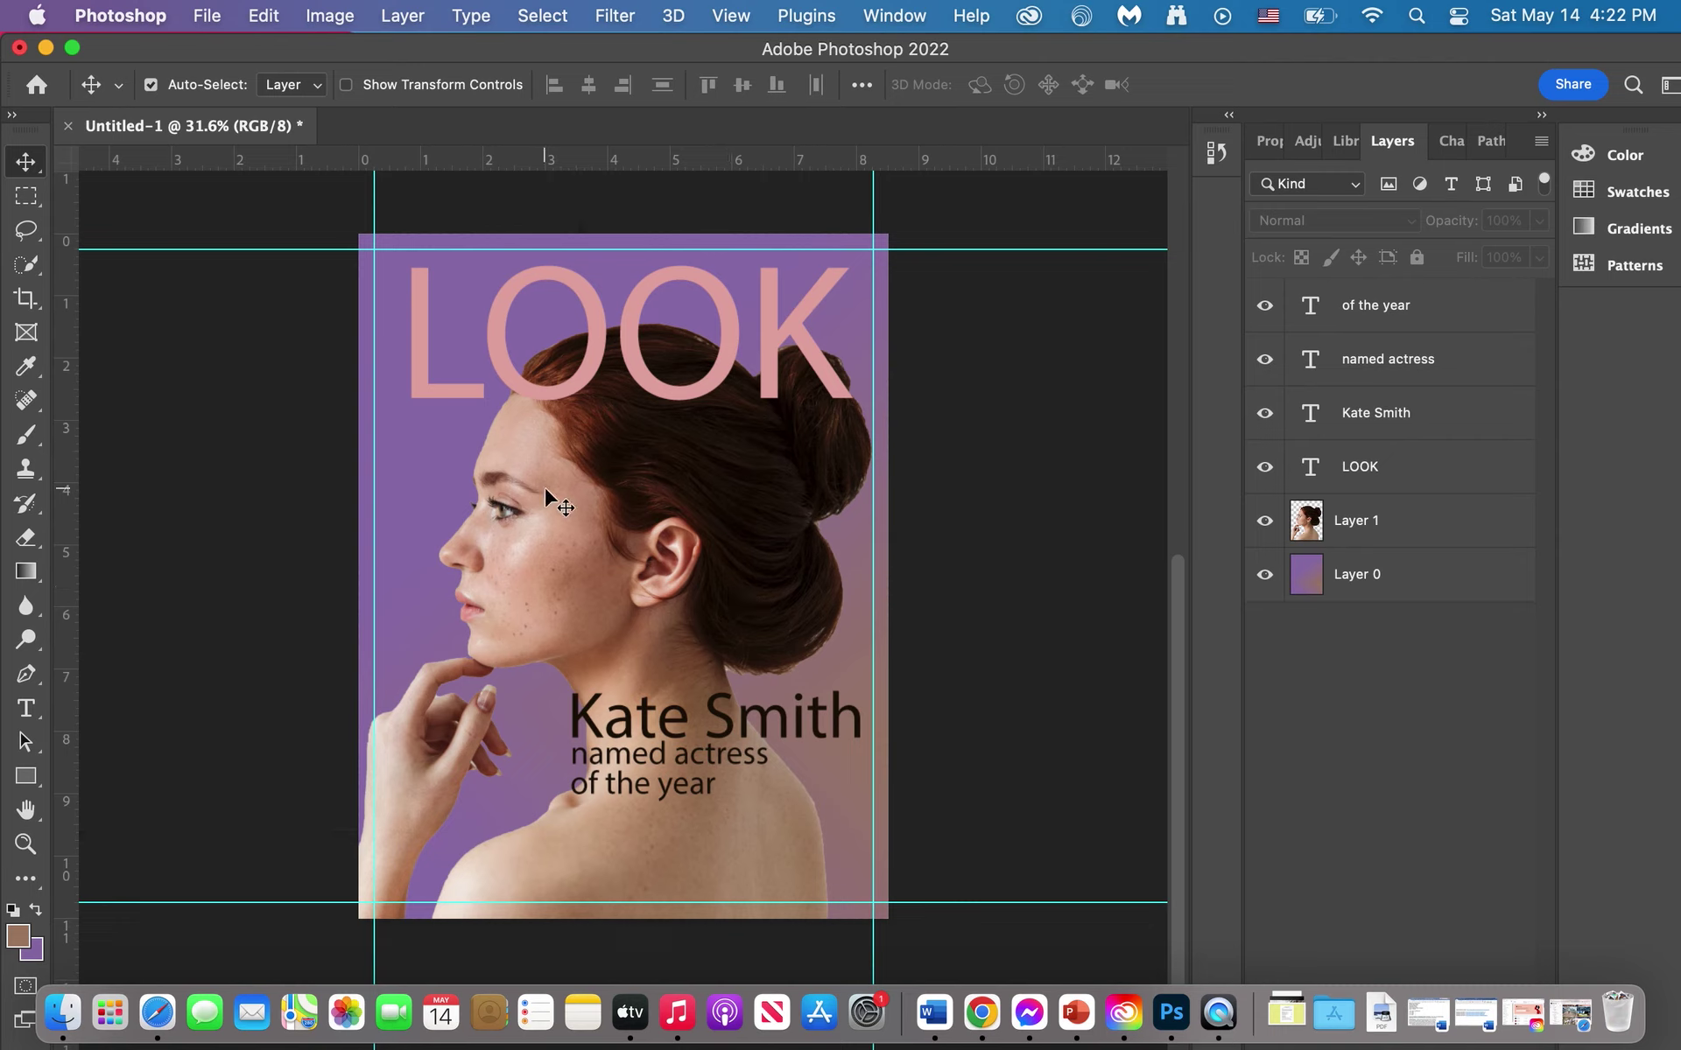
Step: Shift the "named actress" and "of the year" lines sideways so they sit beneath the end of the model's name
{"action": "left_click_drag", "start_coordinate": [646, 762], "coordinate": [723, 765]}
{"action": "left_click", "coordinate": [691, 786]}
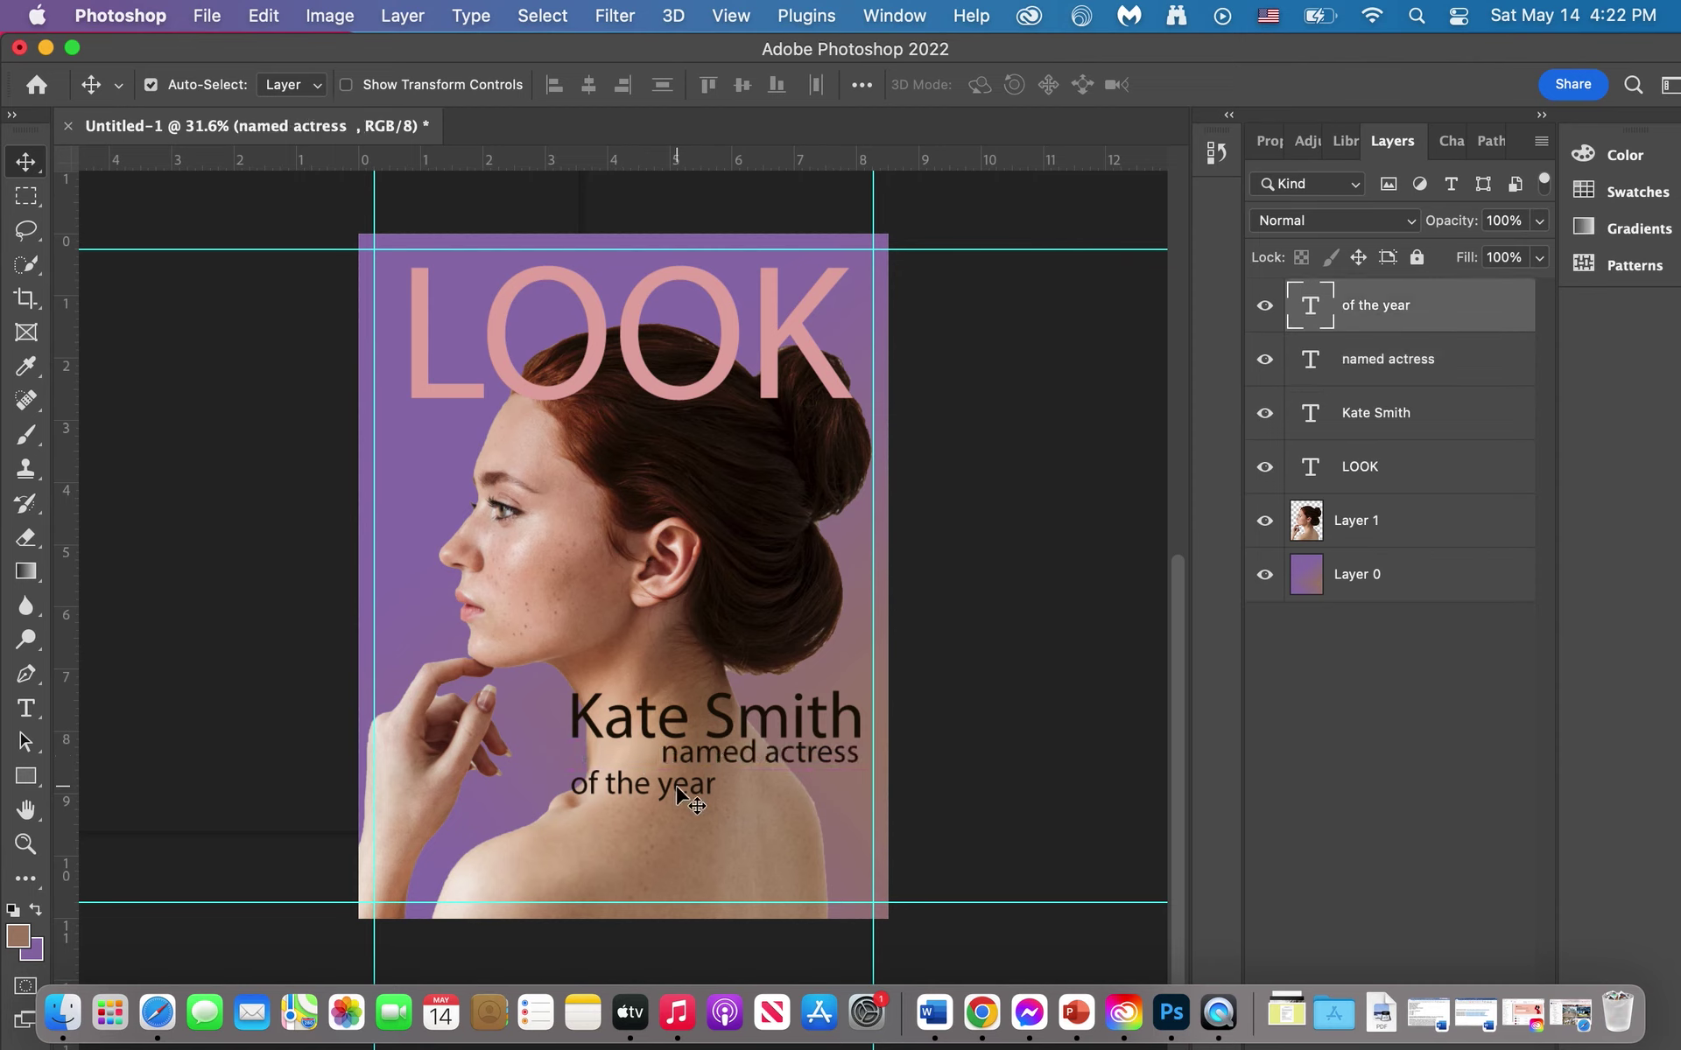
{"action": "double_click", "coordinate": [695, 786]}
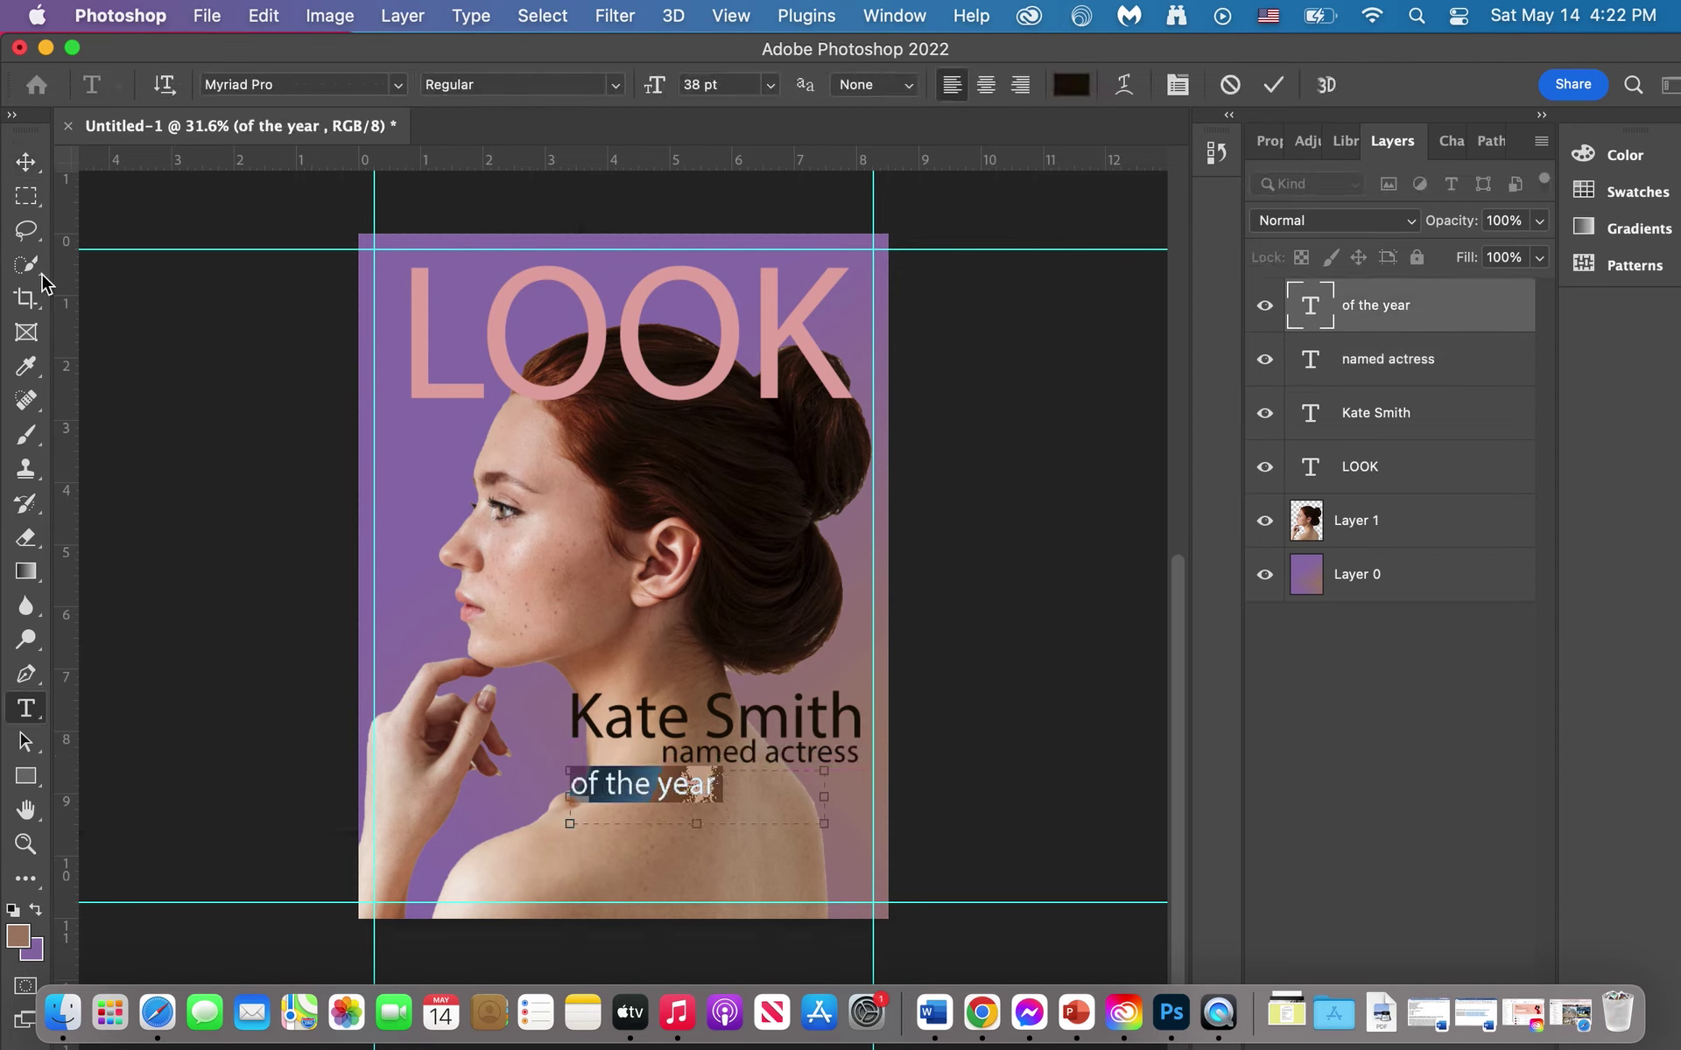
{"action": "left_click", "coordinate": [26, 162]}
{"action": "left_click_drag", "start_coordinate": [695, 790], "coordinate": [795, 785]}
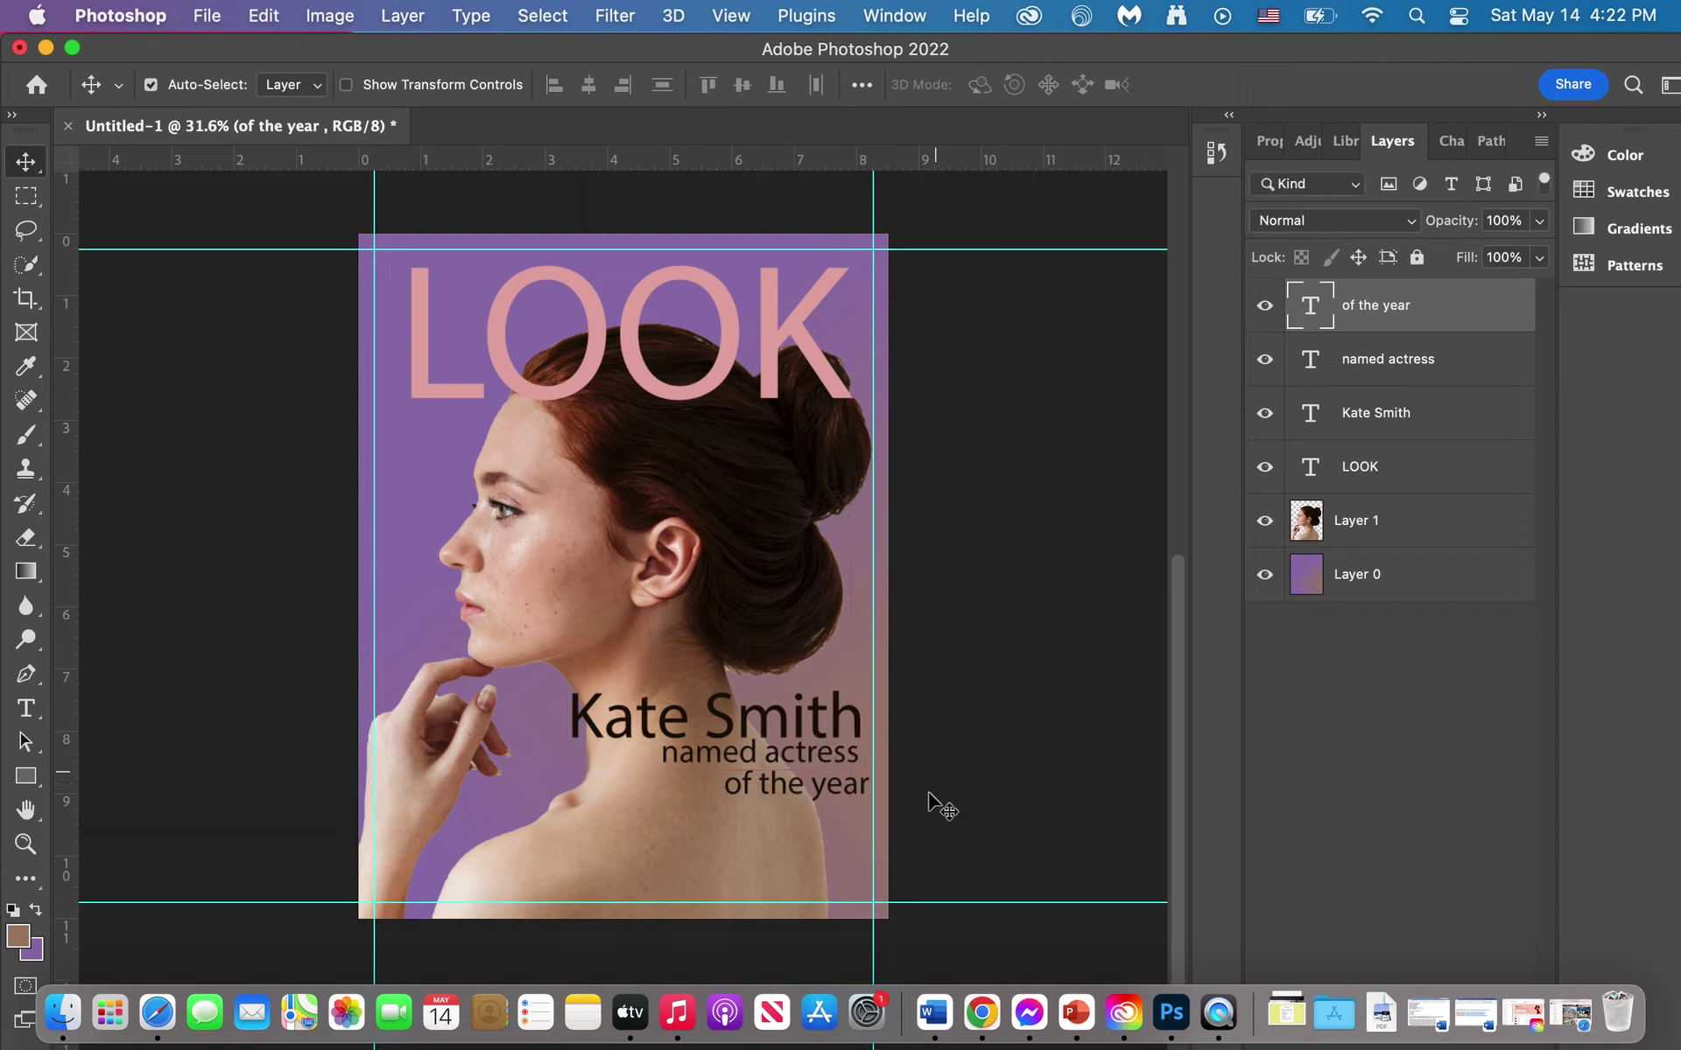
Step: Nudge the "of the year" line closer beneath "named actress" so that both lines end at the same right edge
{"action": "key", "text": "Left"}
{"action": "key", "text": "Left"}
{"action": "key", "text": "Left"}
{"action": "key", "text": "Left"}
{"action": "key", "text": "Left"}
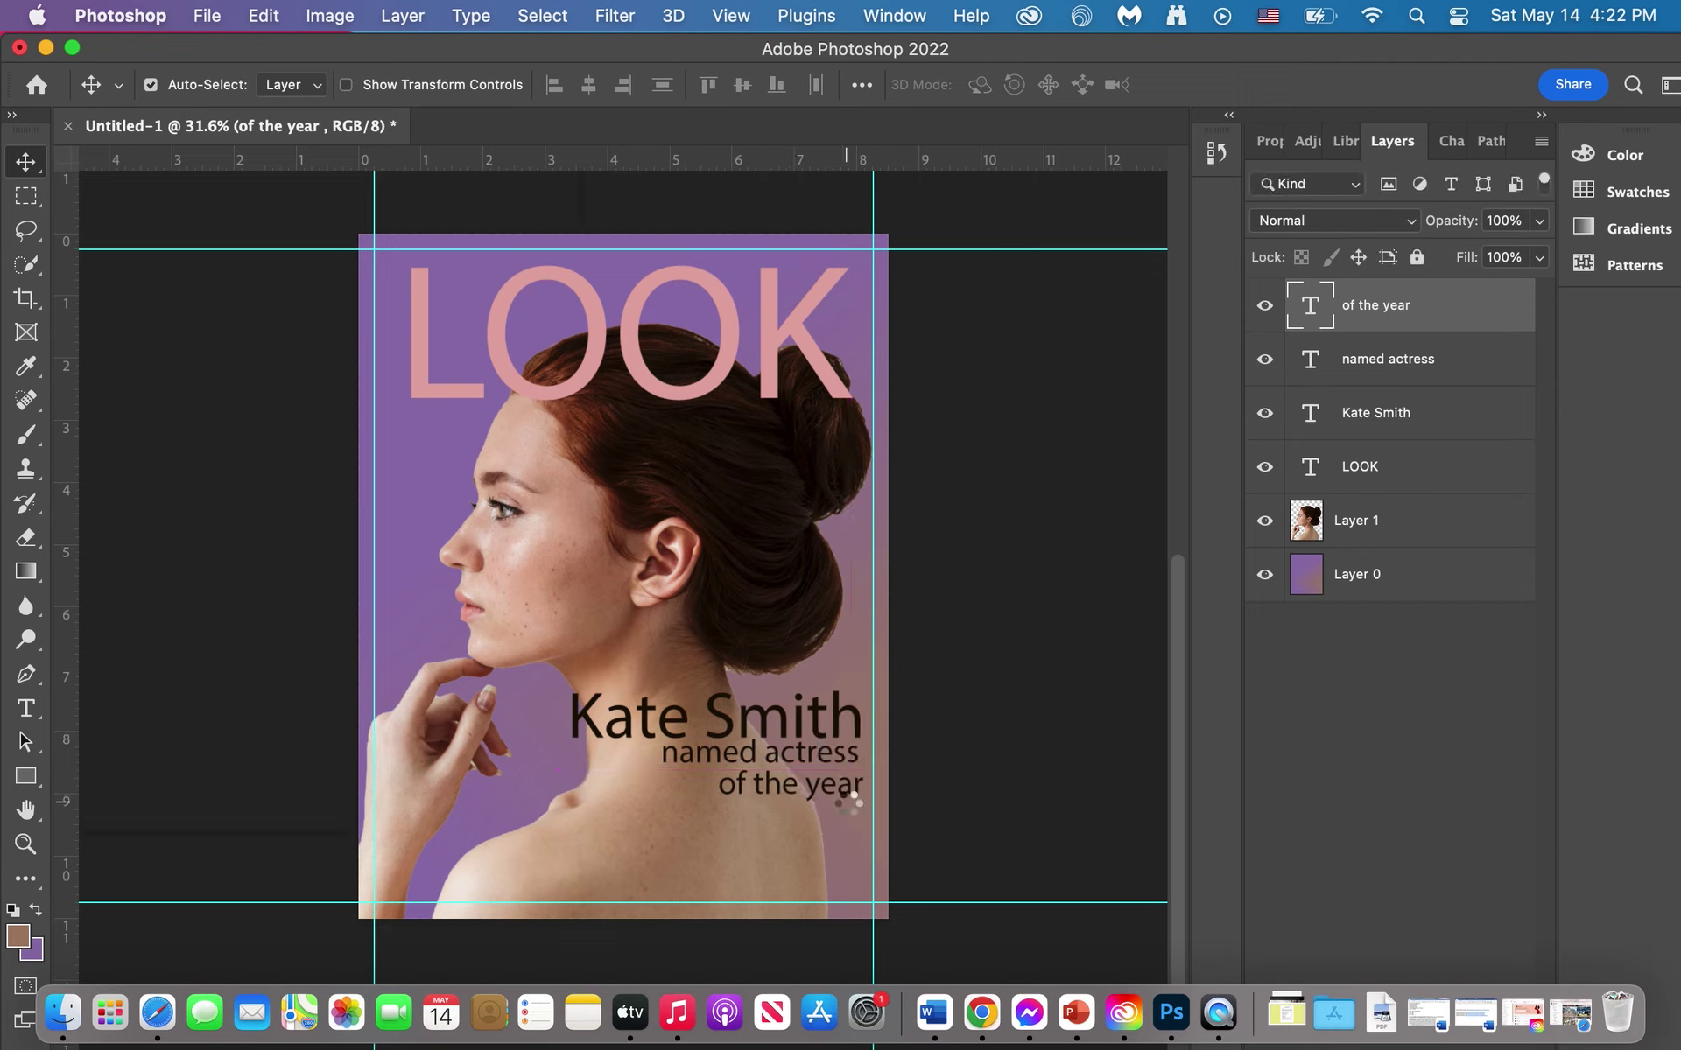
{"action": "key", "text": "Up"}
{"action": "key", "text": "Up"}
{"action": "key", "text": "Up"}
{"action": "key", "text": "Up"}
{"action": "key", "text": "Left"}
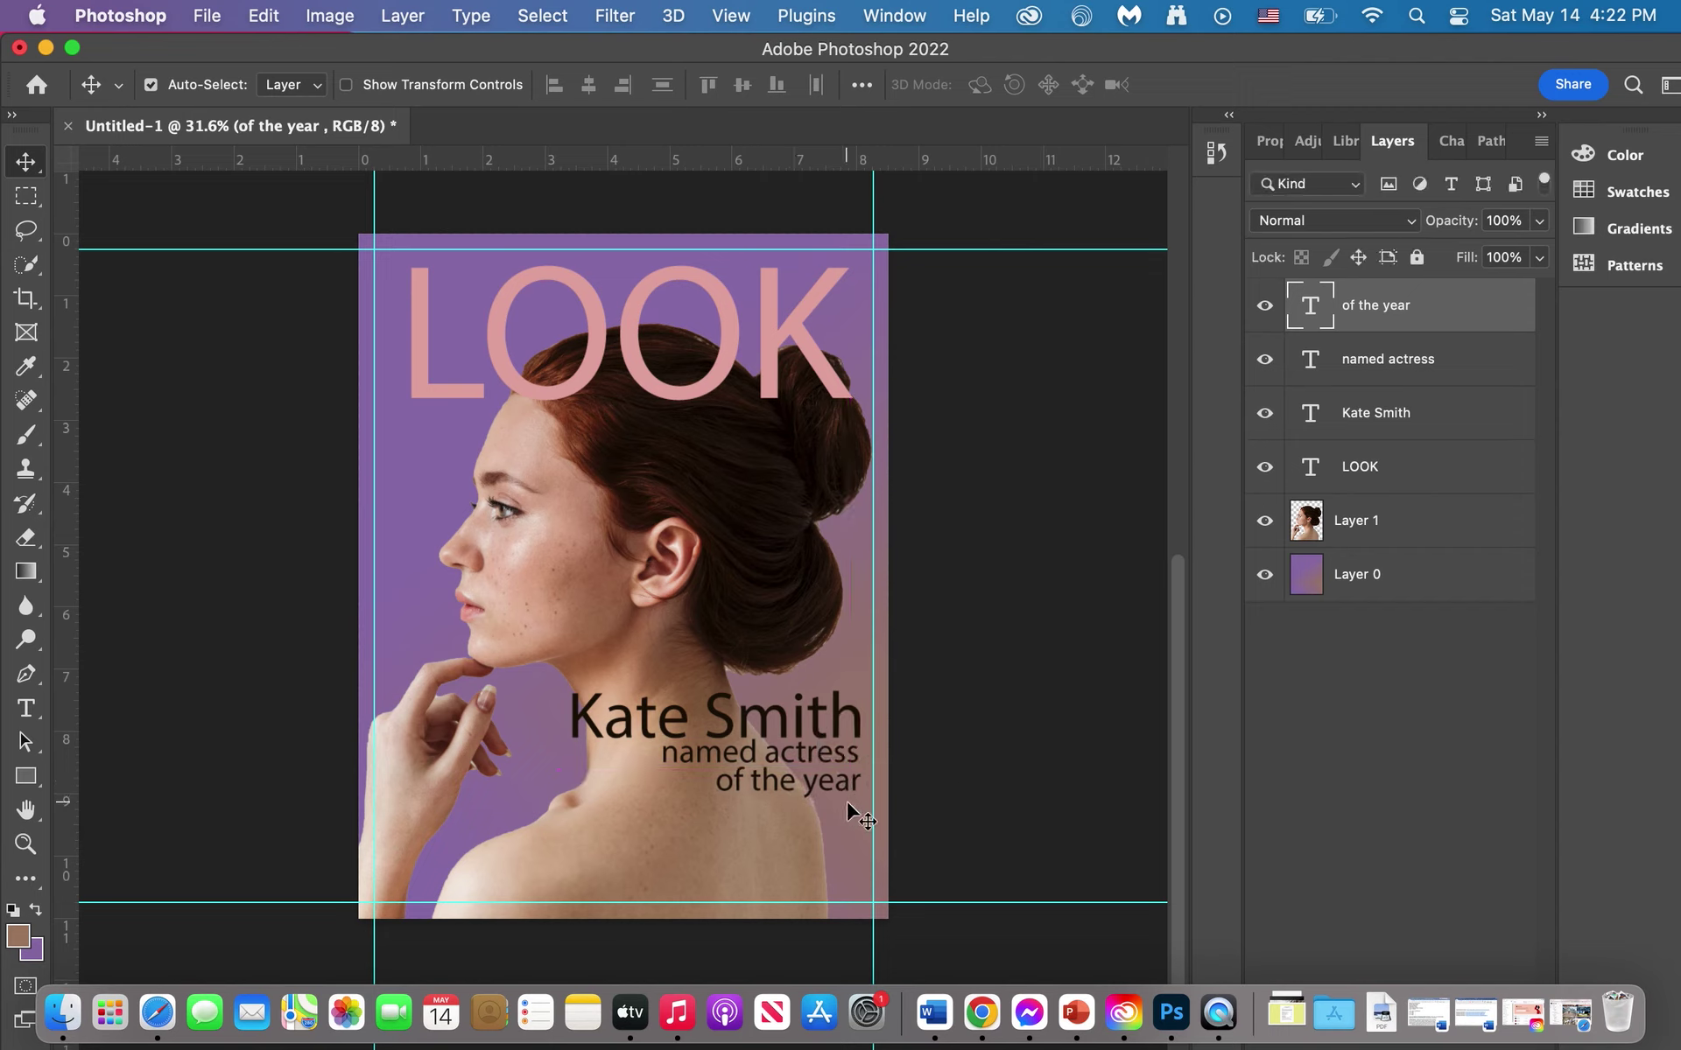
{"action": "key", "text": "Left"}
{"action": "left_click", "coordinate": [935, 760]}
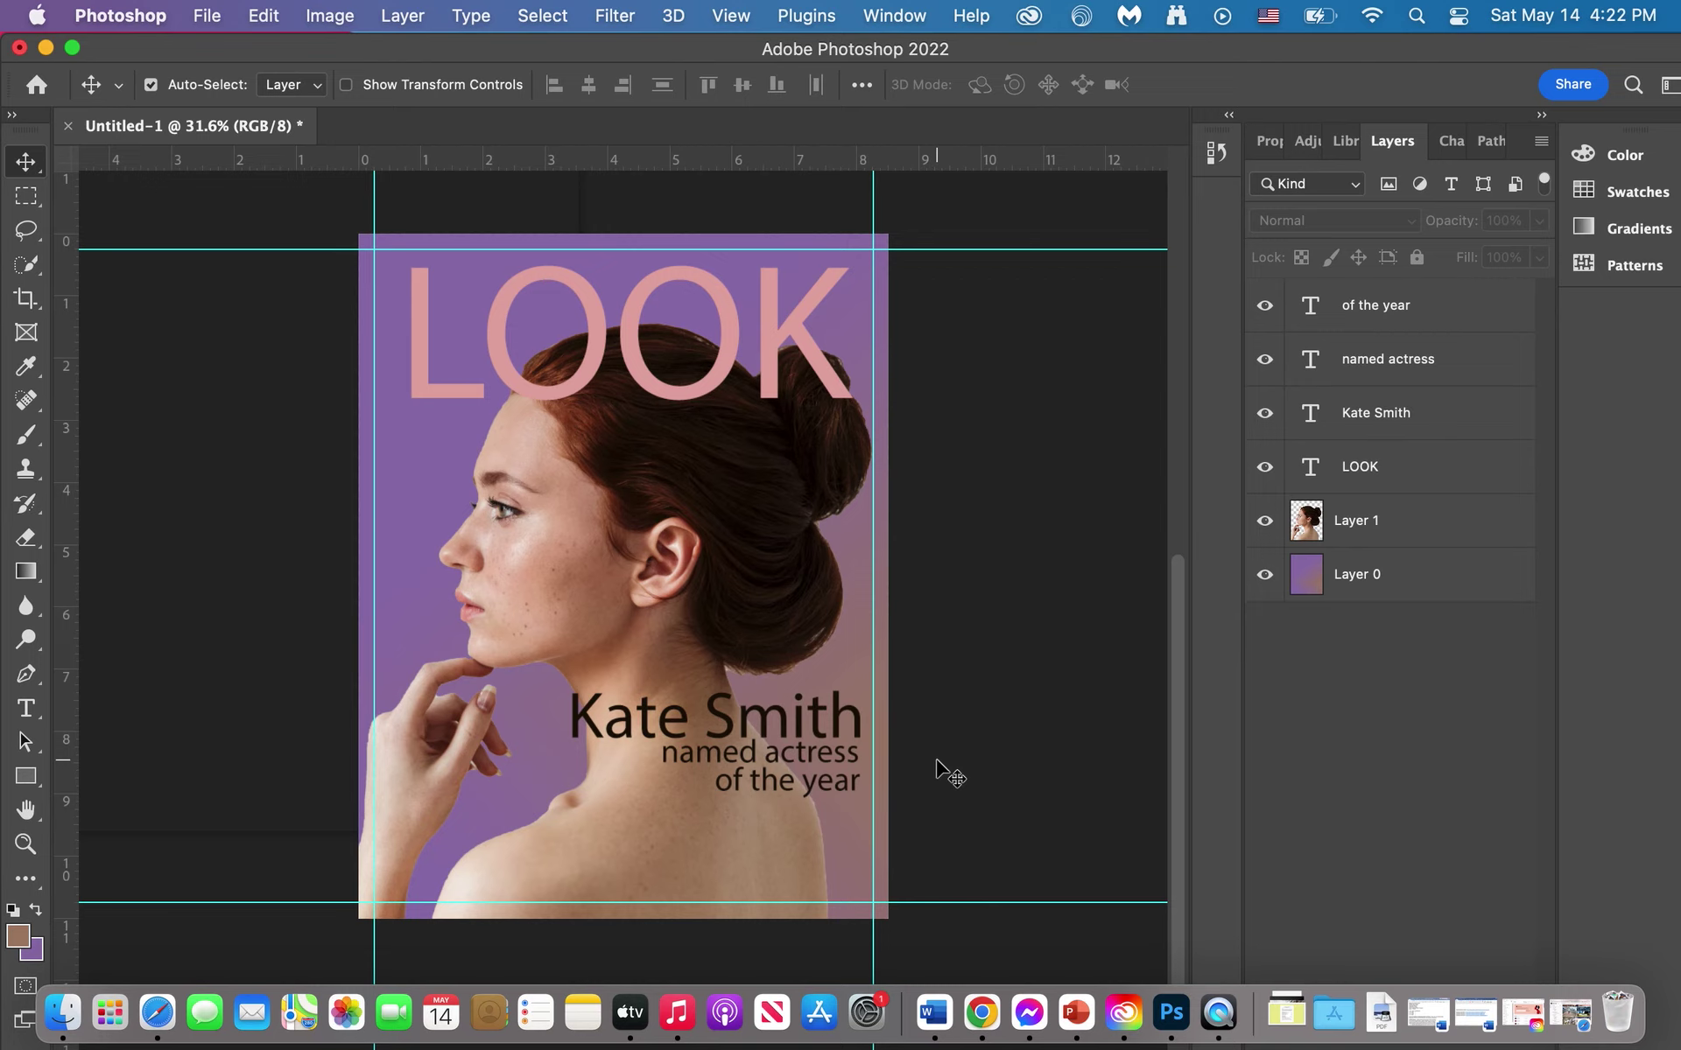
Step: Add a 38 pt text box reading "headline 2" over the woman's face and move it over her ear and hair
{"action": "left_click", "coordinate": [27, 707]}
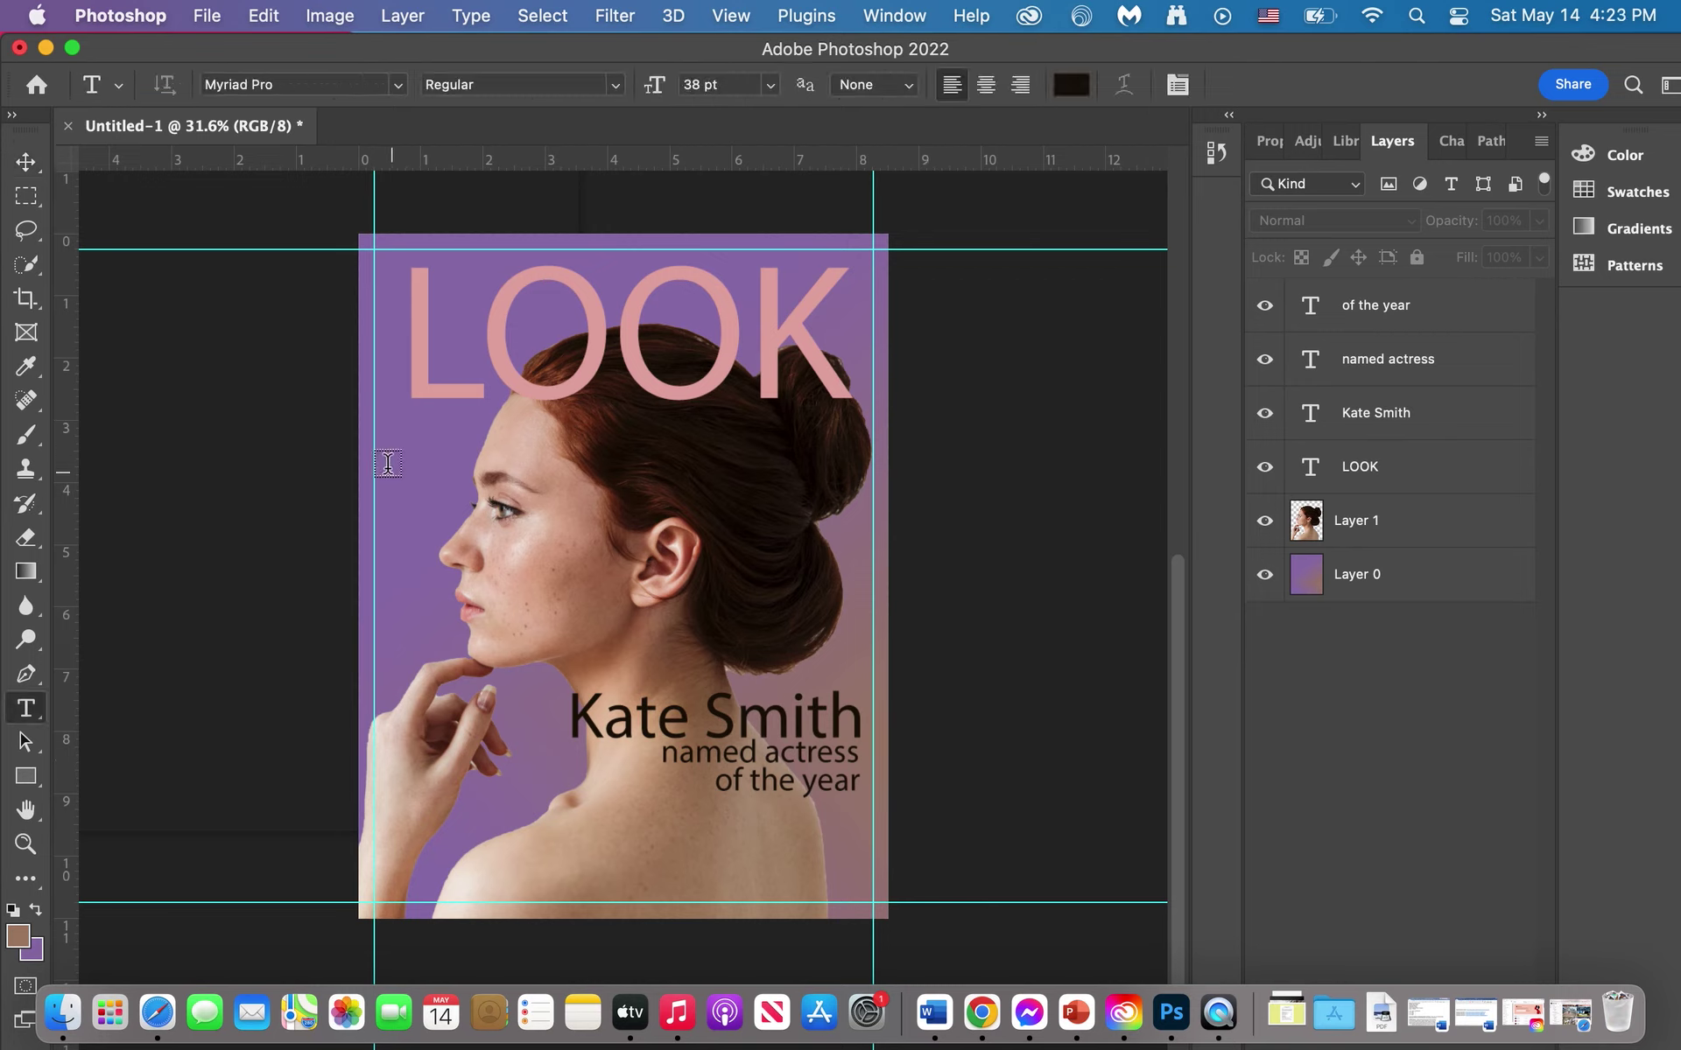
{"action": "left_click_drag", "start_coordinate": [397, 453], "coordinate": [587, 635]}
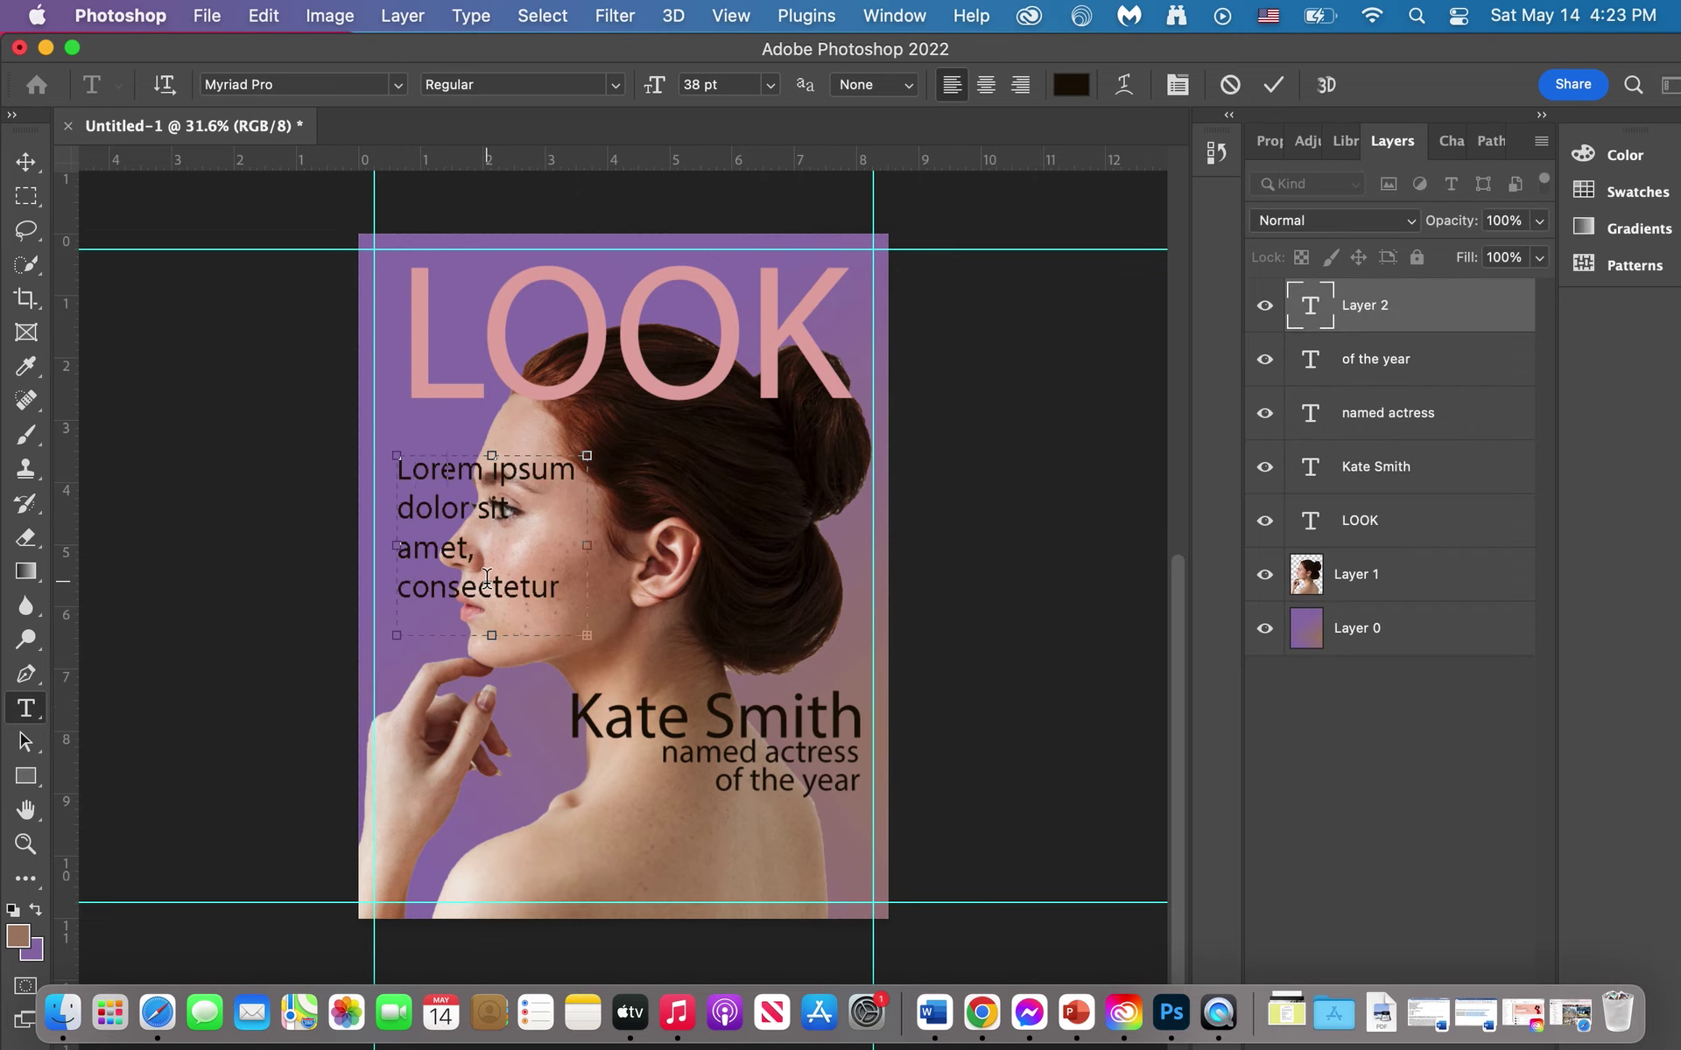
{"action": "type", "text": "headline 2"}
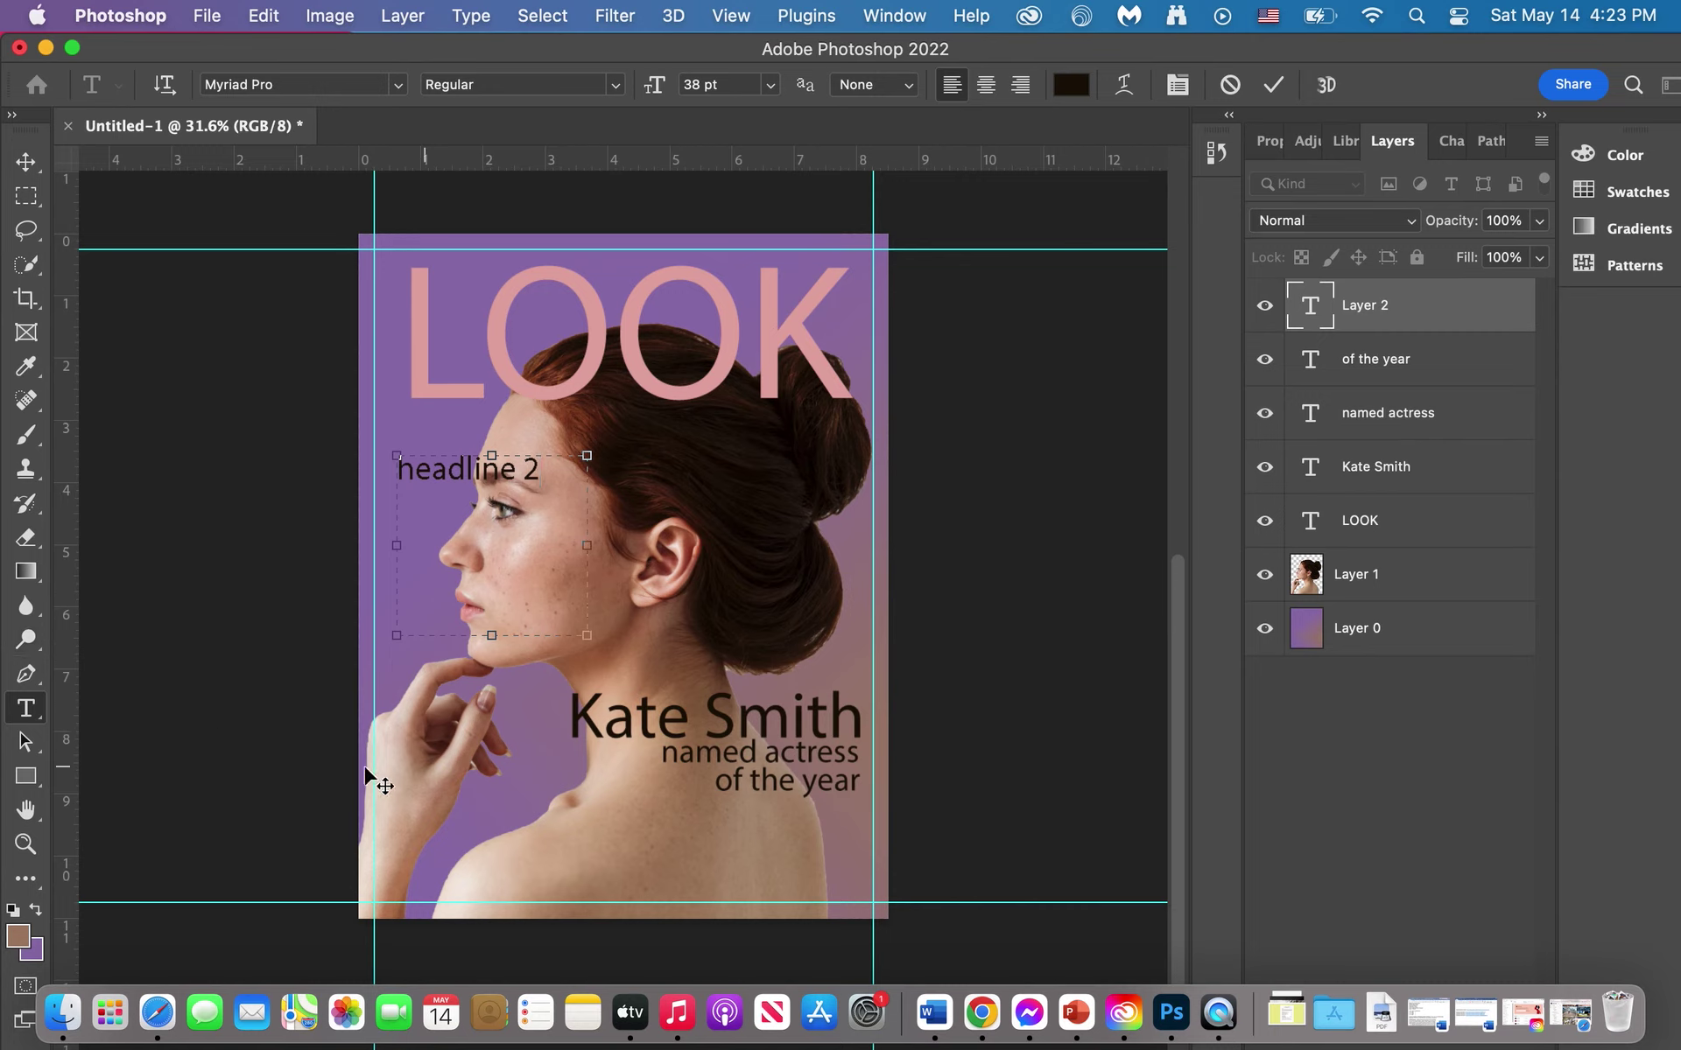
{"action": "left_click_drag", "start_coordinate": [344, 772], "coordinate": [585, 884]}
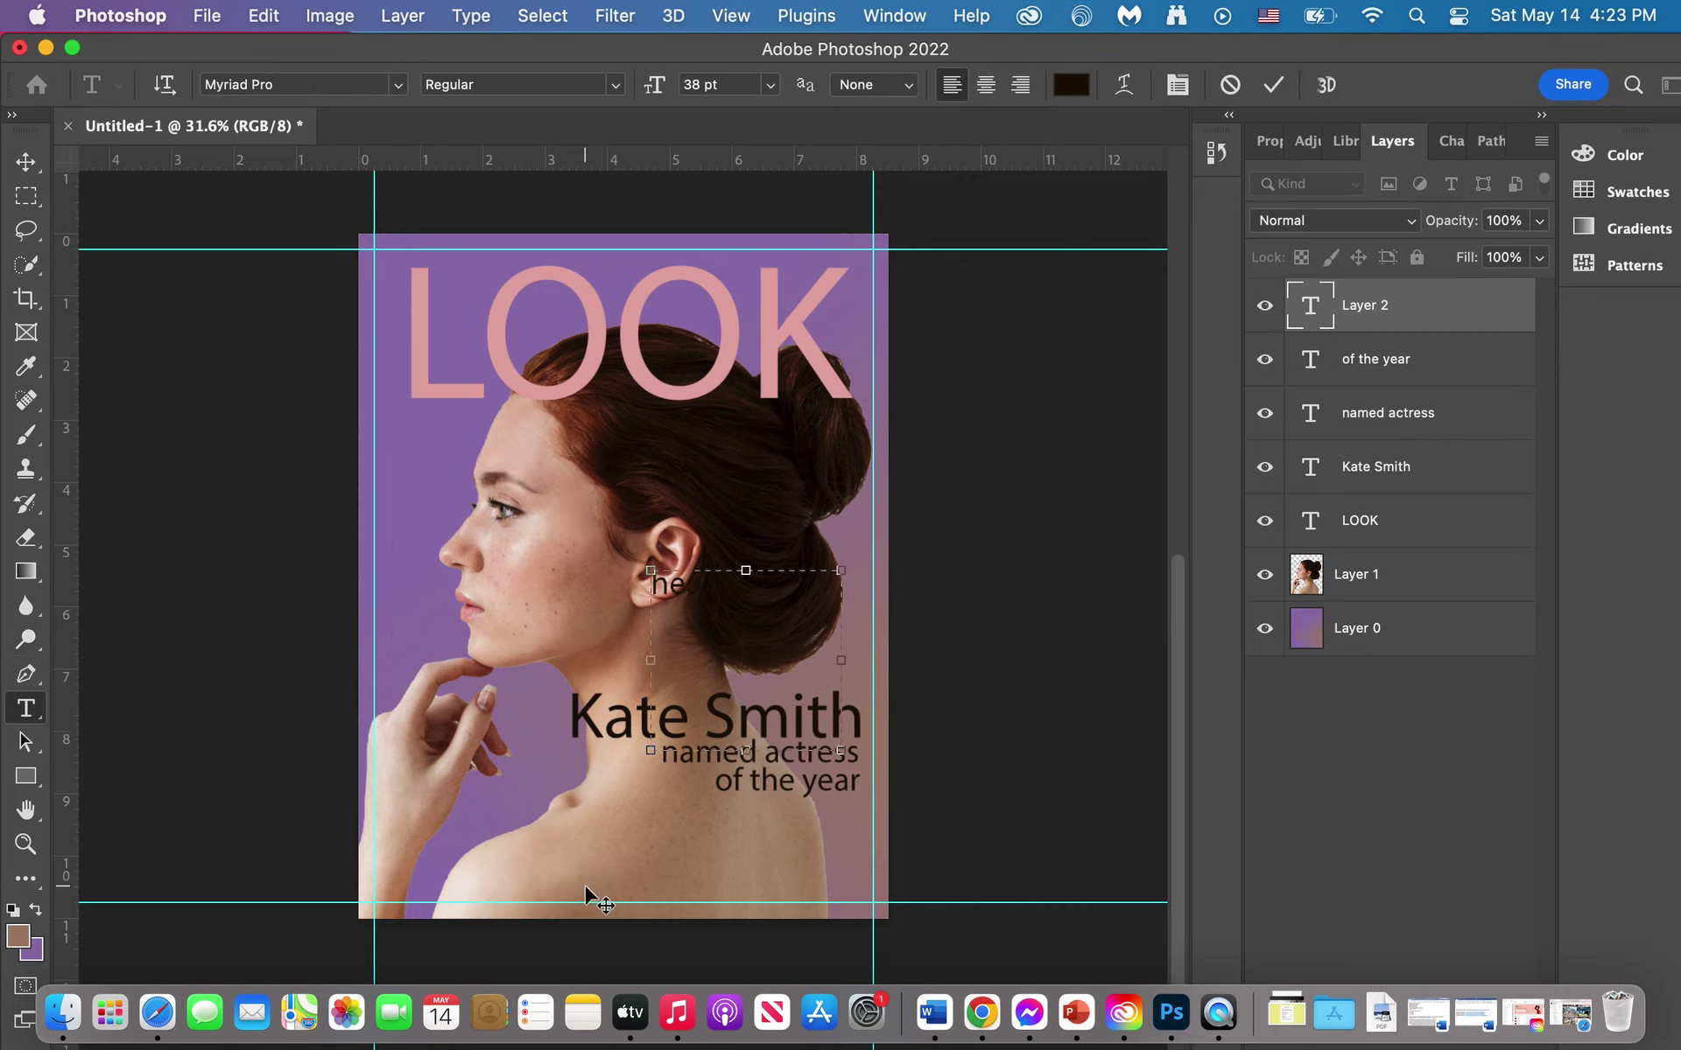
Step: Move the "headline 2" text to the left margin guide beneath the LOOK title and delete it
{"action": "left_click", "coordinate": [26, 161]}
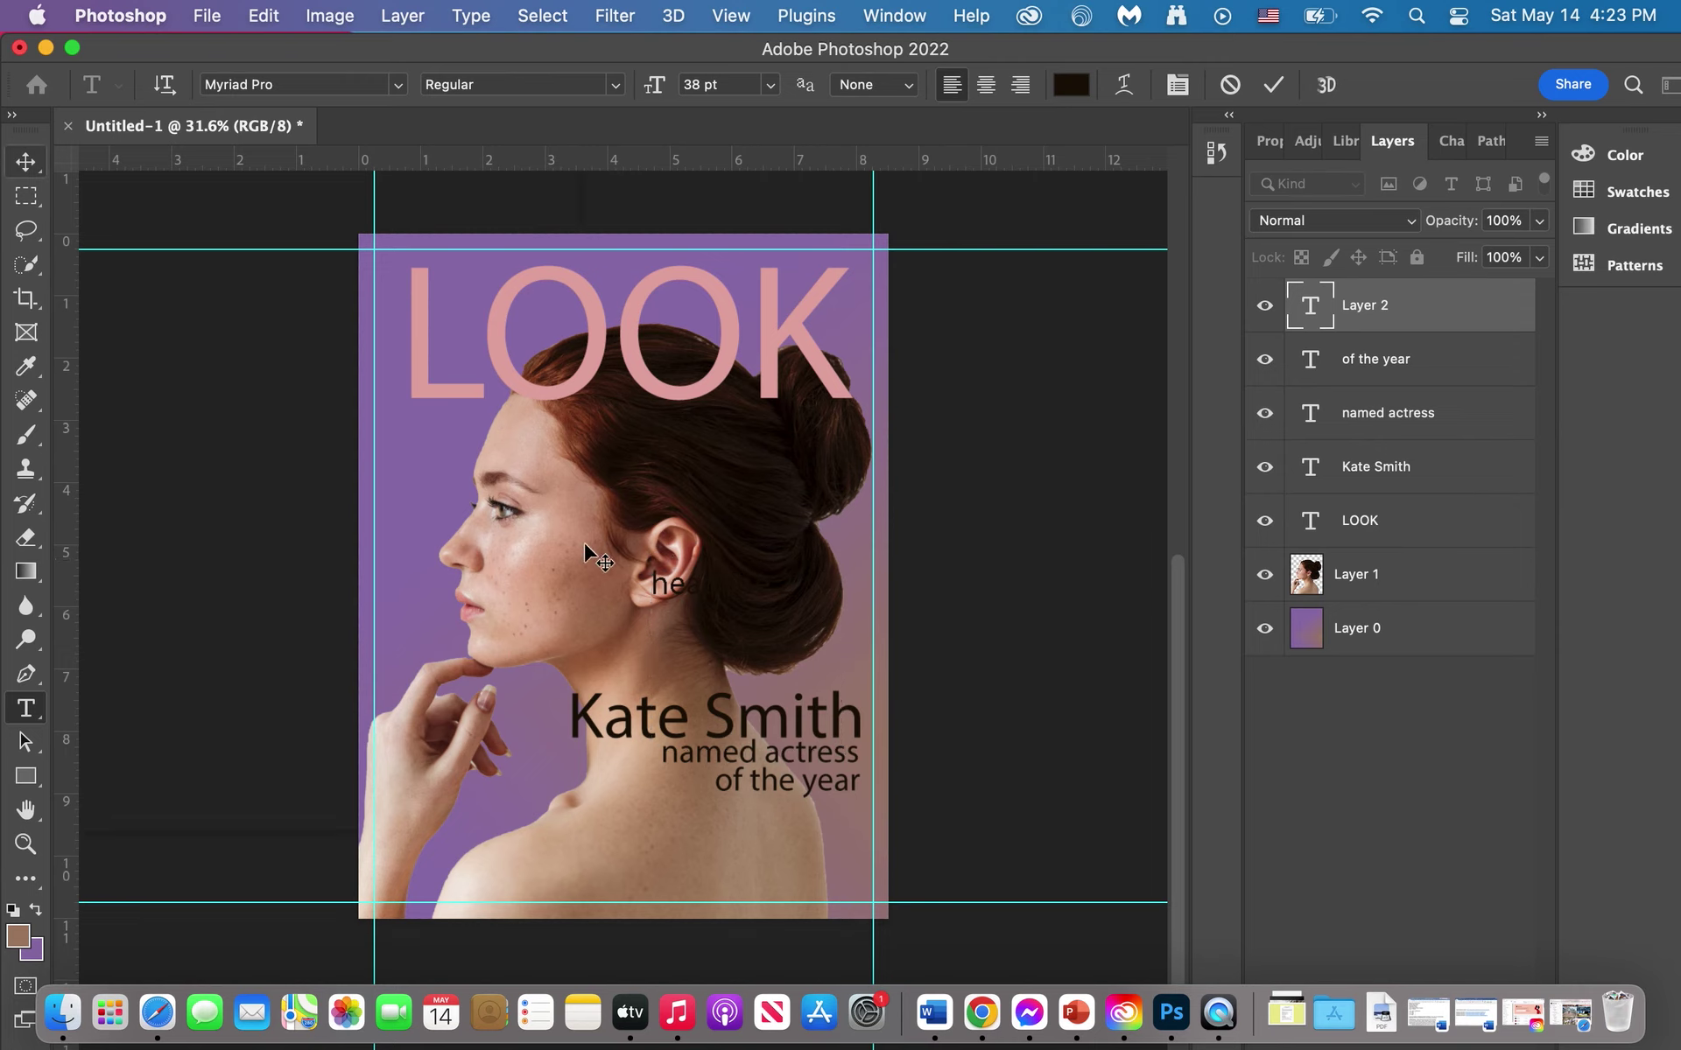
{"action": "double_click", "coordinate": [691, 599]}
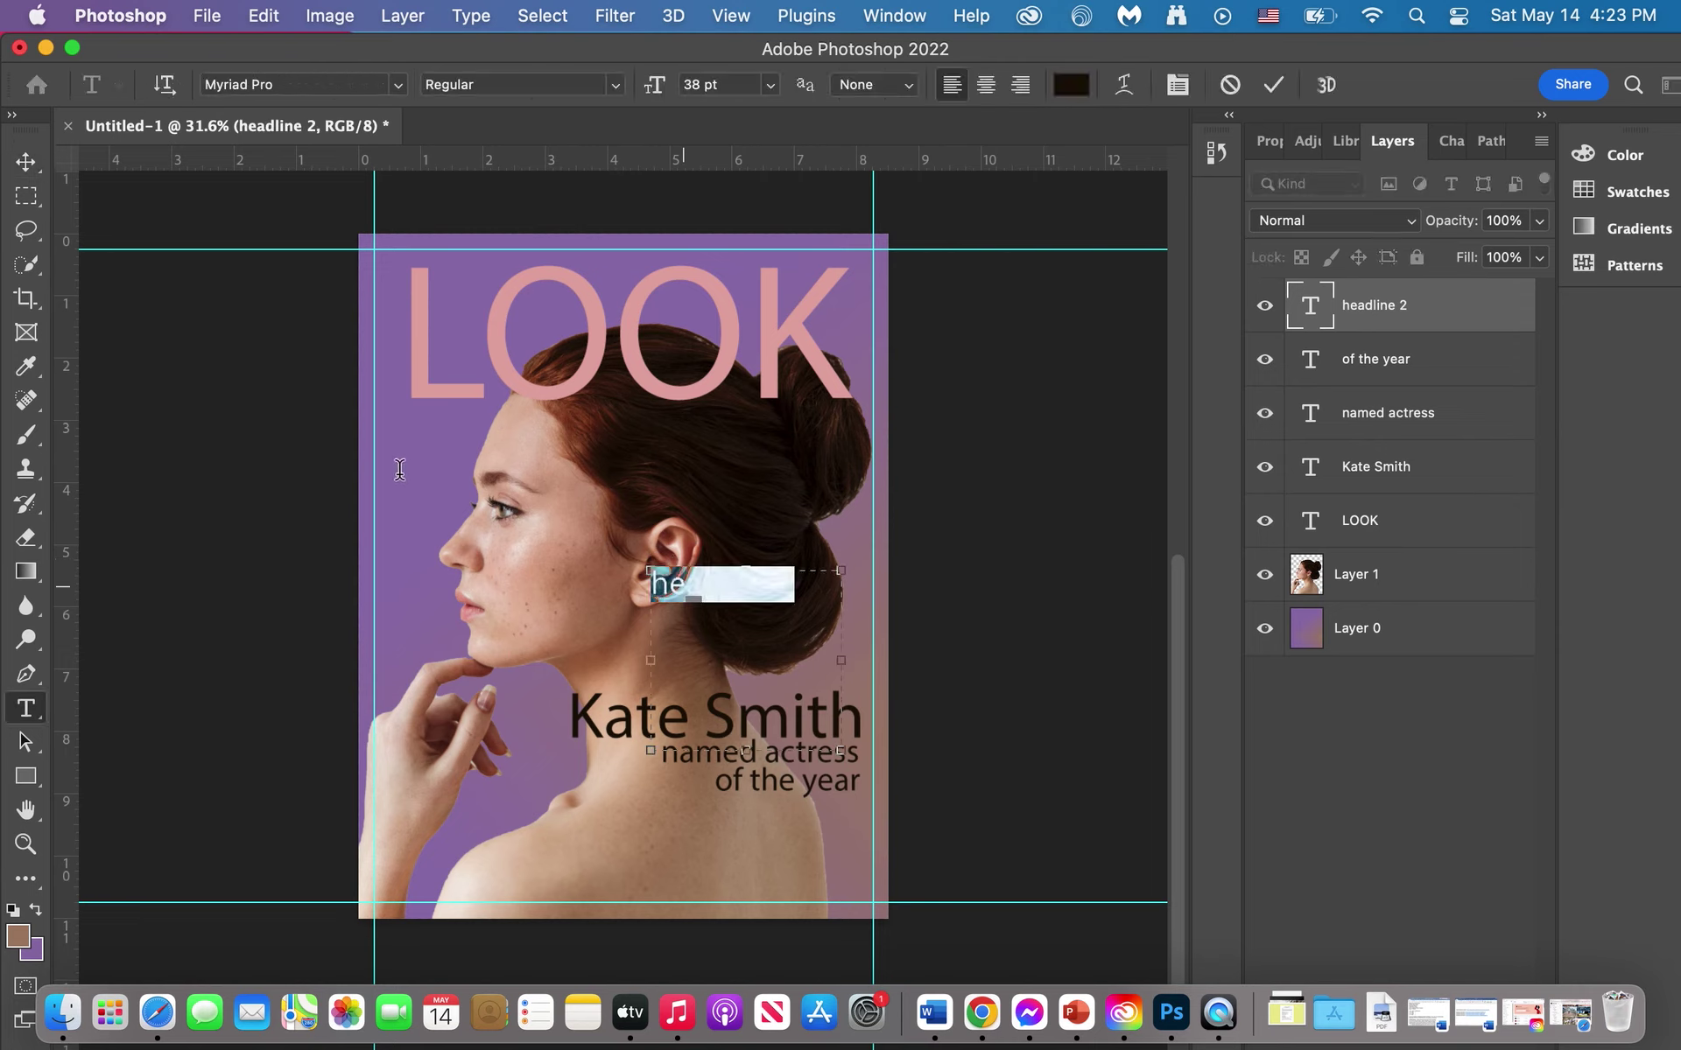
{"action": "left_click", "coordinate": [25, 161]}
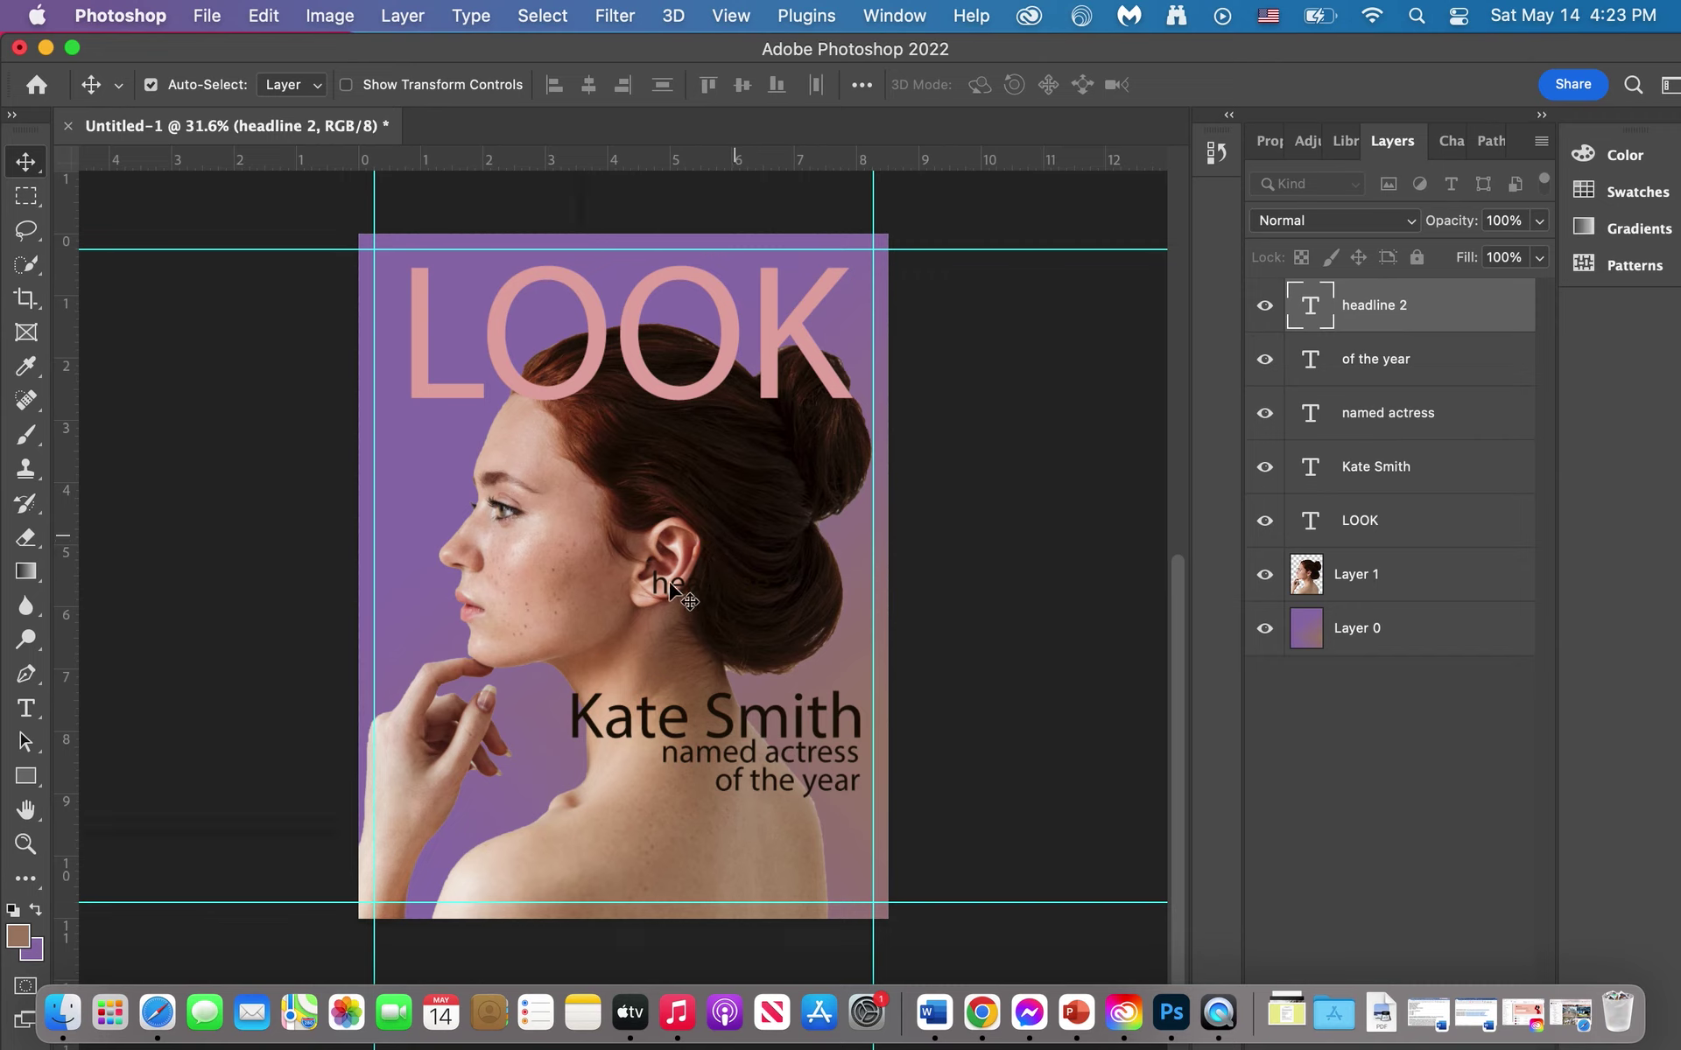
{"action": "left_click_drag", "start_coordinate": [670, 586], "coordinate": [394, 440]}
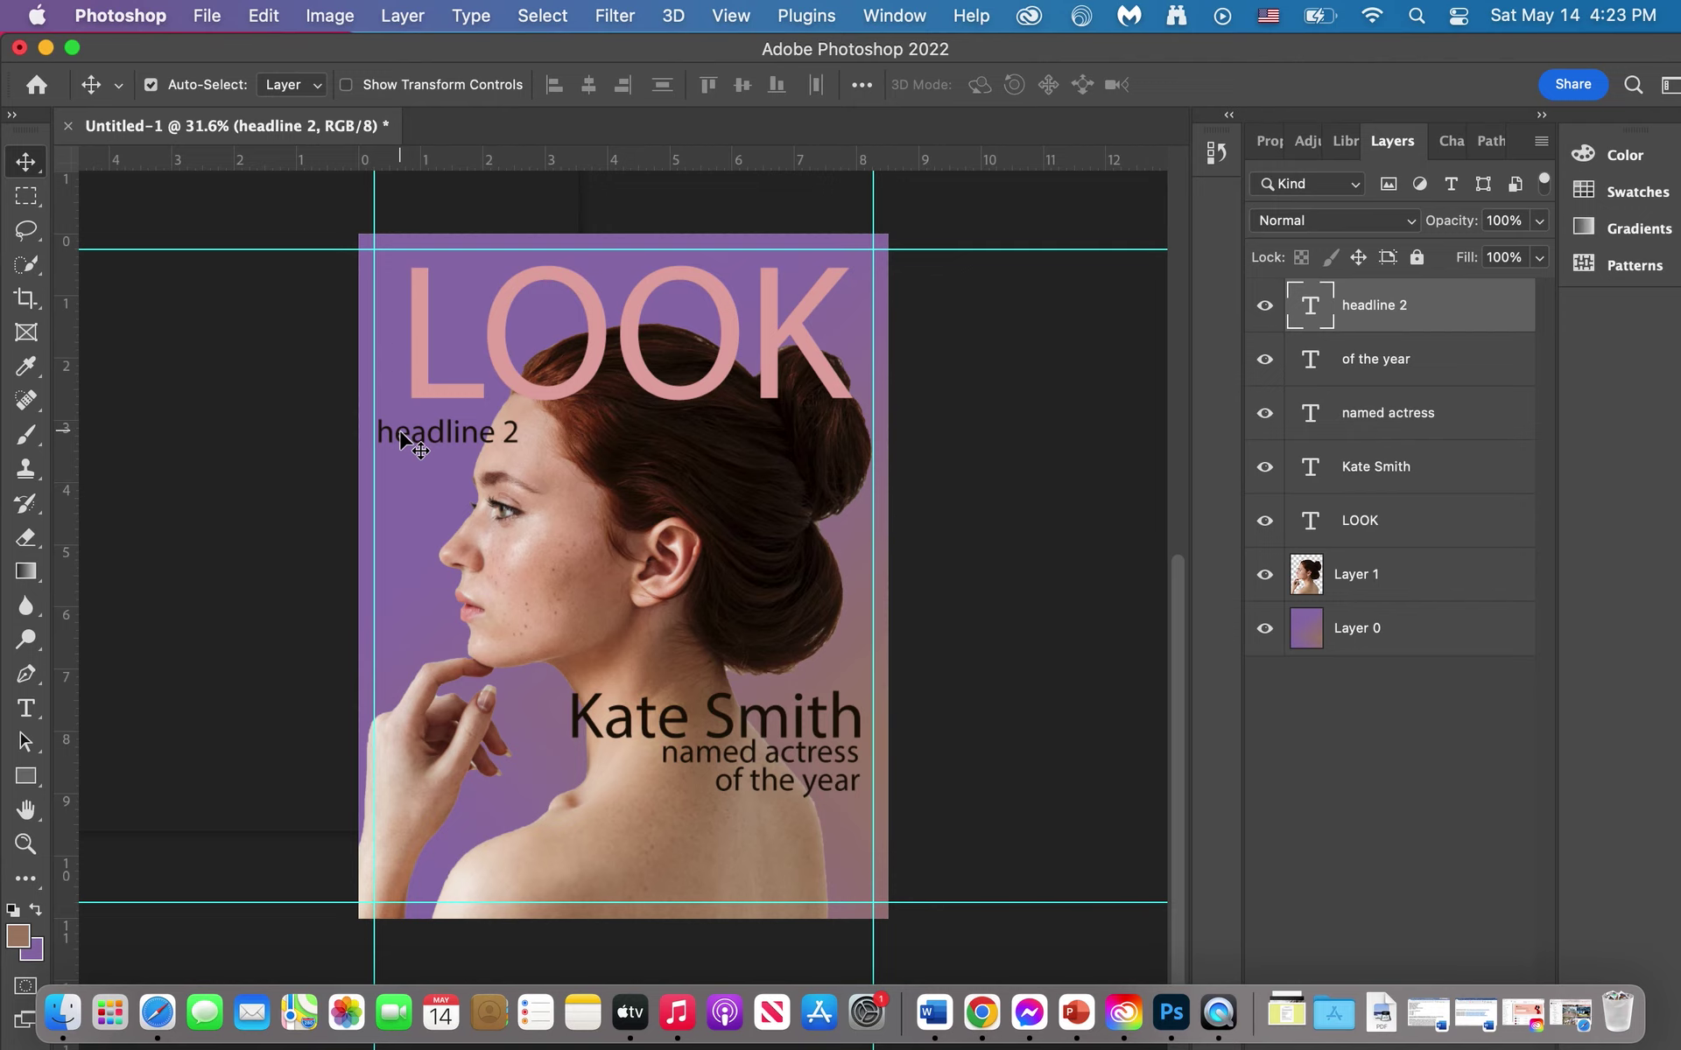
{"action": "key", "text": "Delete"}
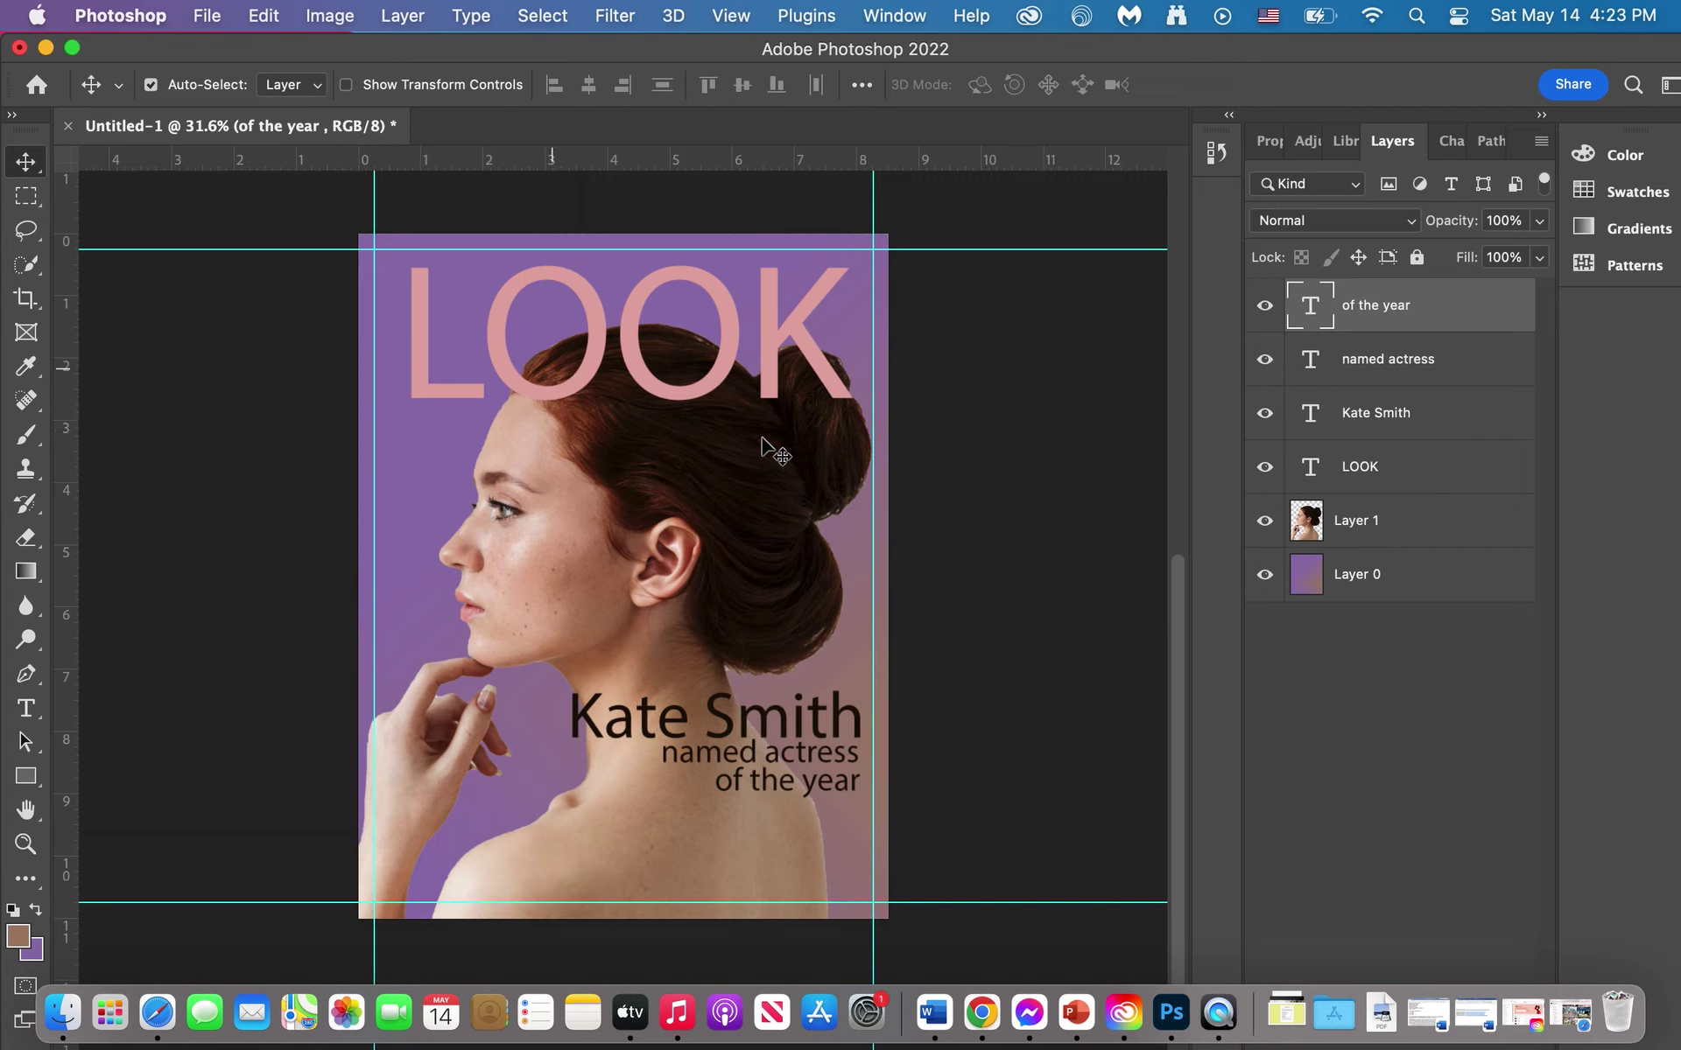
Step: Open the layer style settings for the LOOK title and enable Bevel & Emboss
{"action": "left_click", "coordinate": [724, 333]}
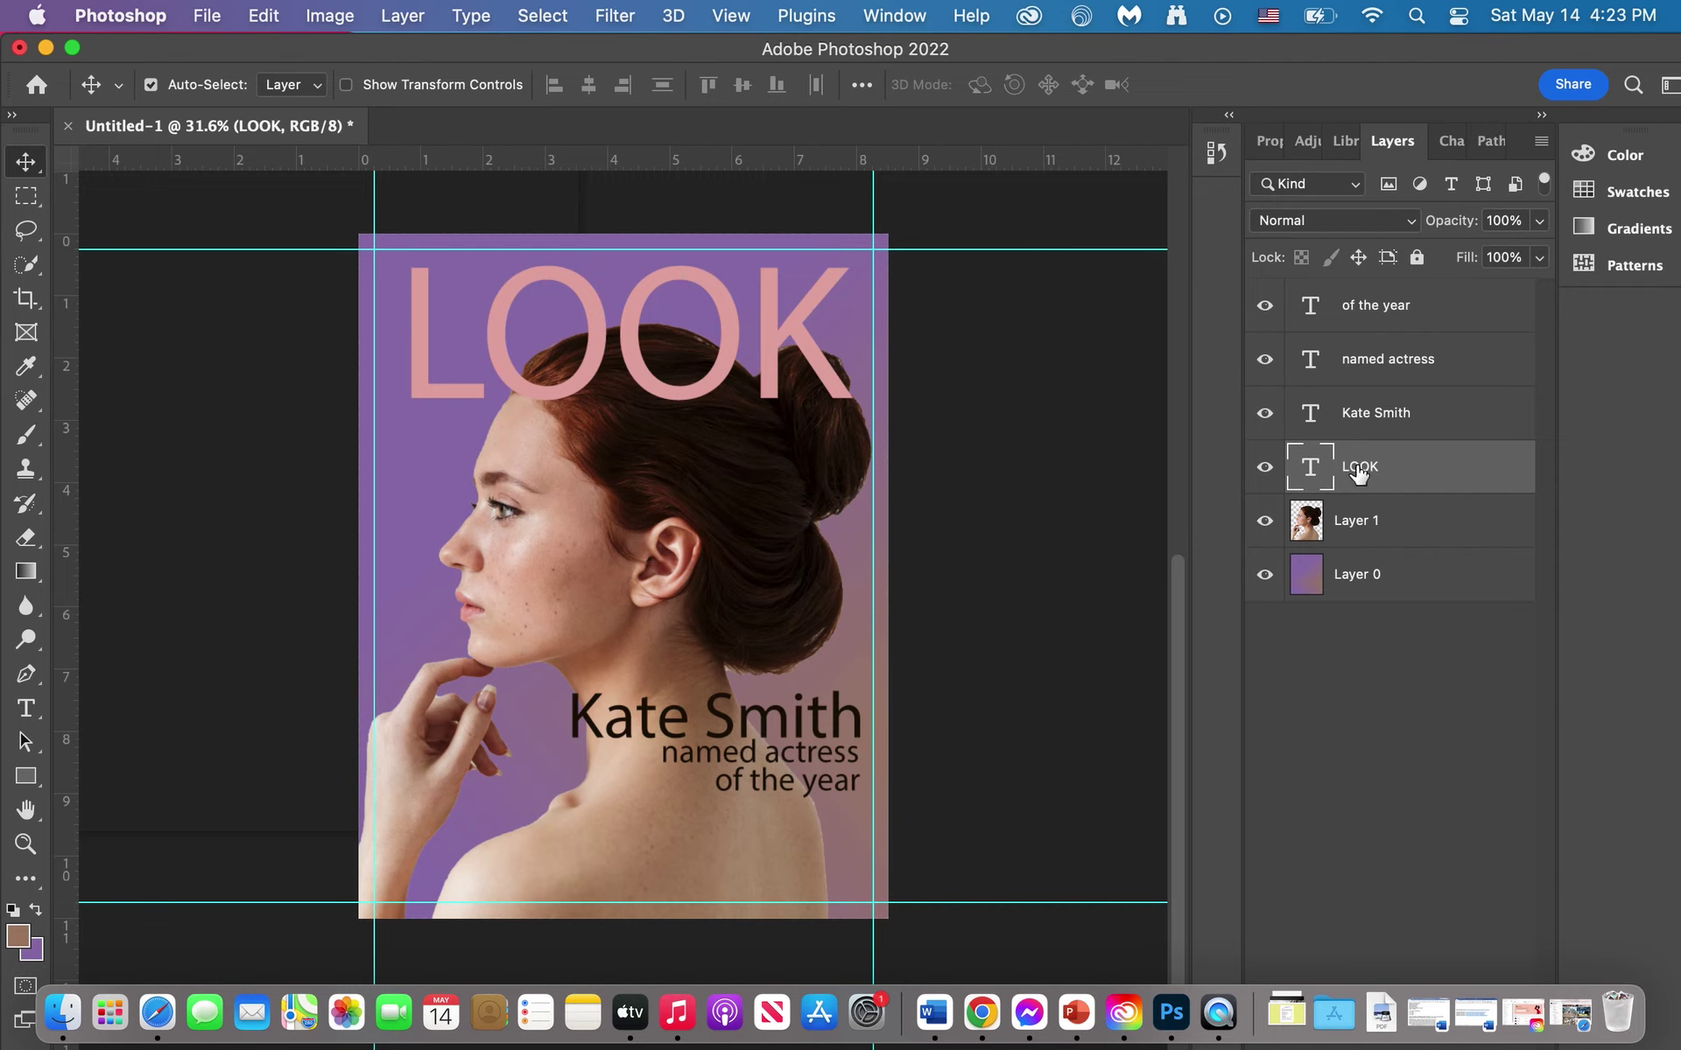
{"action": "double_click", "coordinate": [1469, 473]}
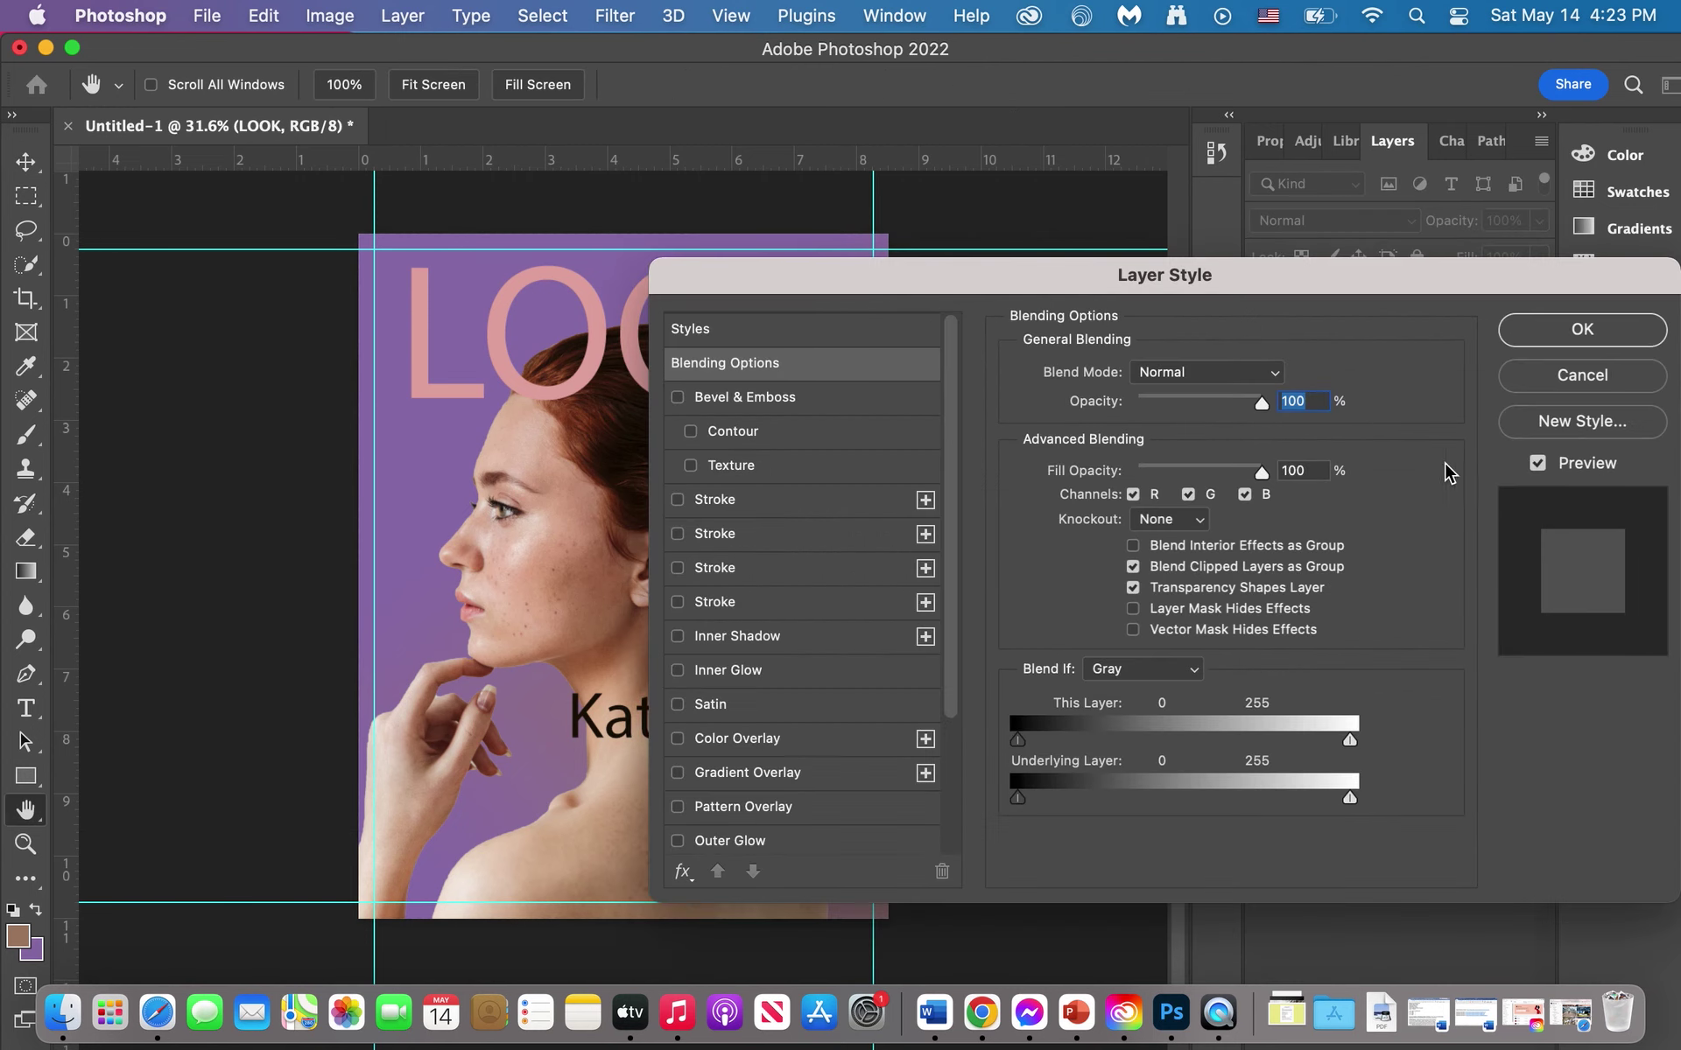
{"action": "left_click_drag", "start_coordinate": [947, 273], "coordinate": [983, 338]}
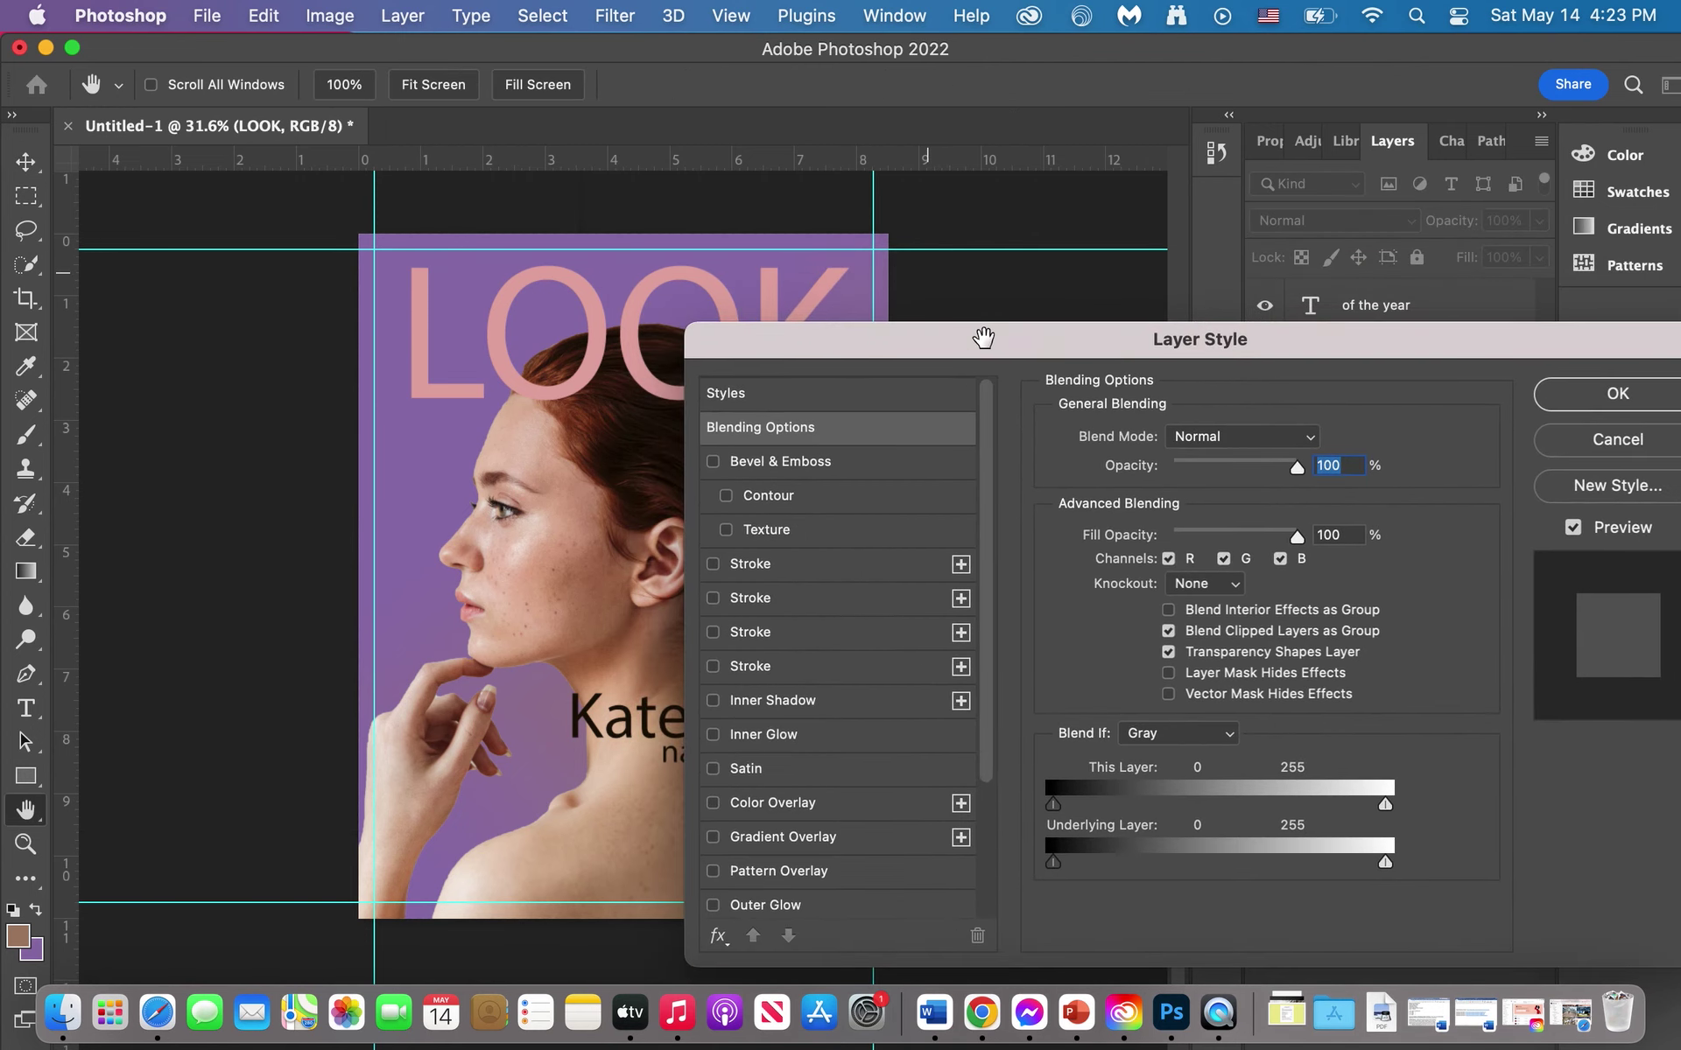
{"action": "left_click", "coordinate": [714, 463]}
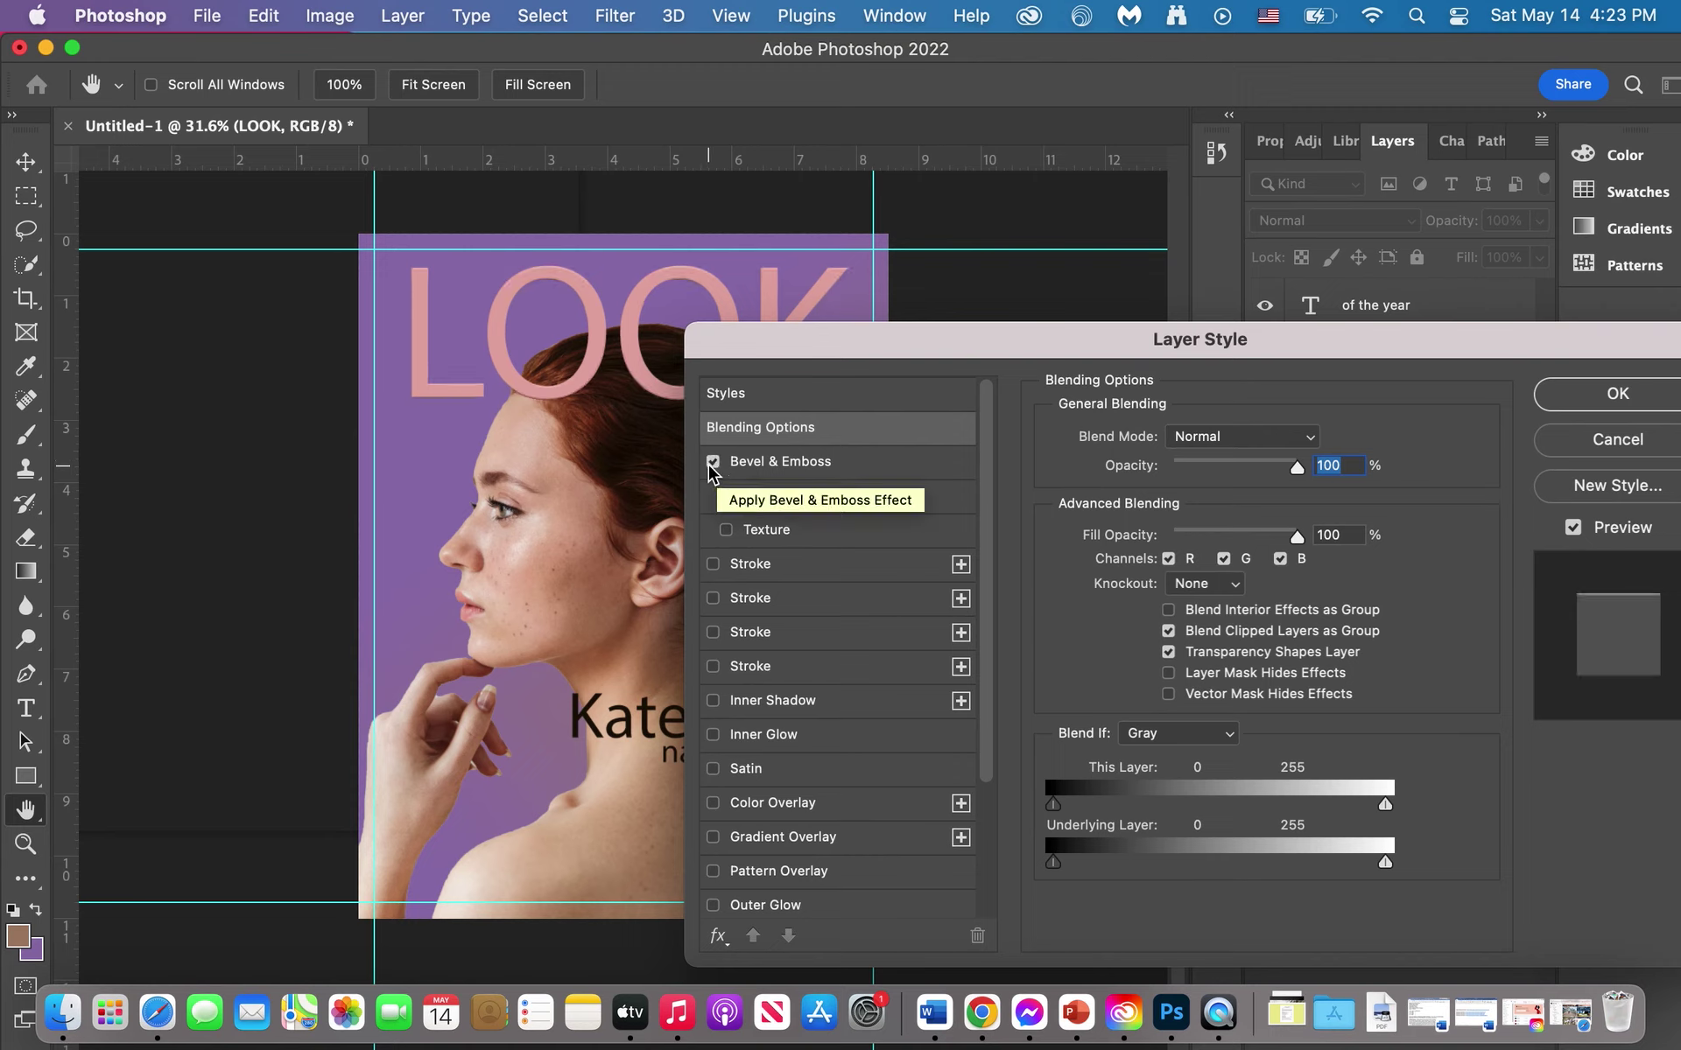
{"action": "left_click", "coordinate": [712, 463]}
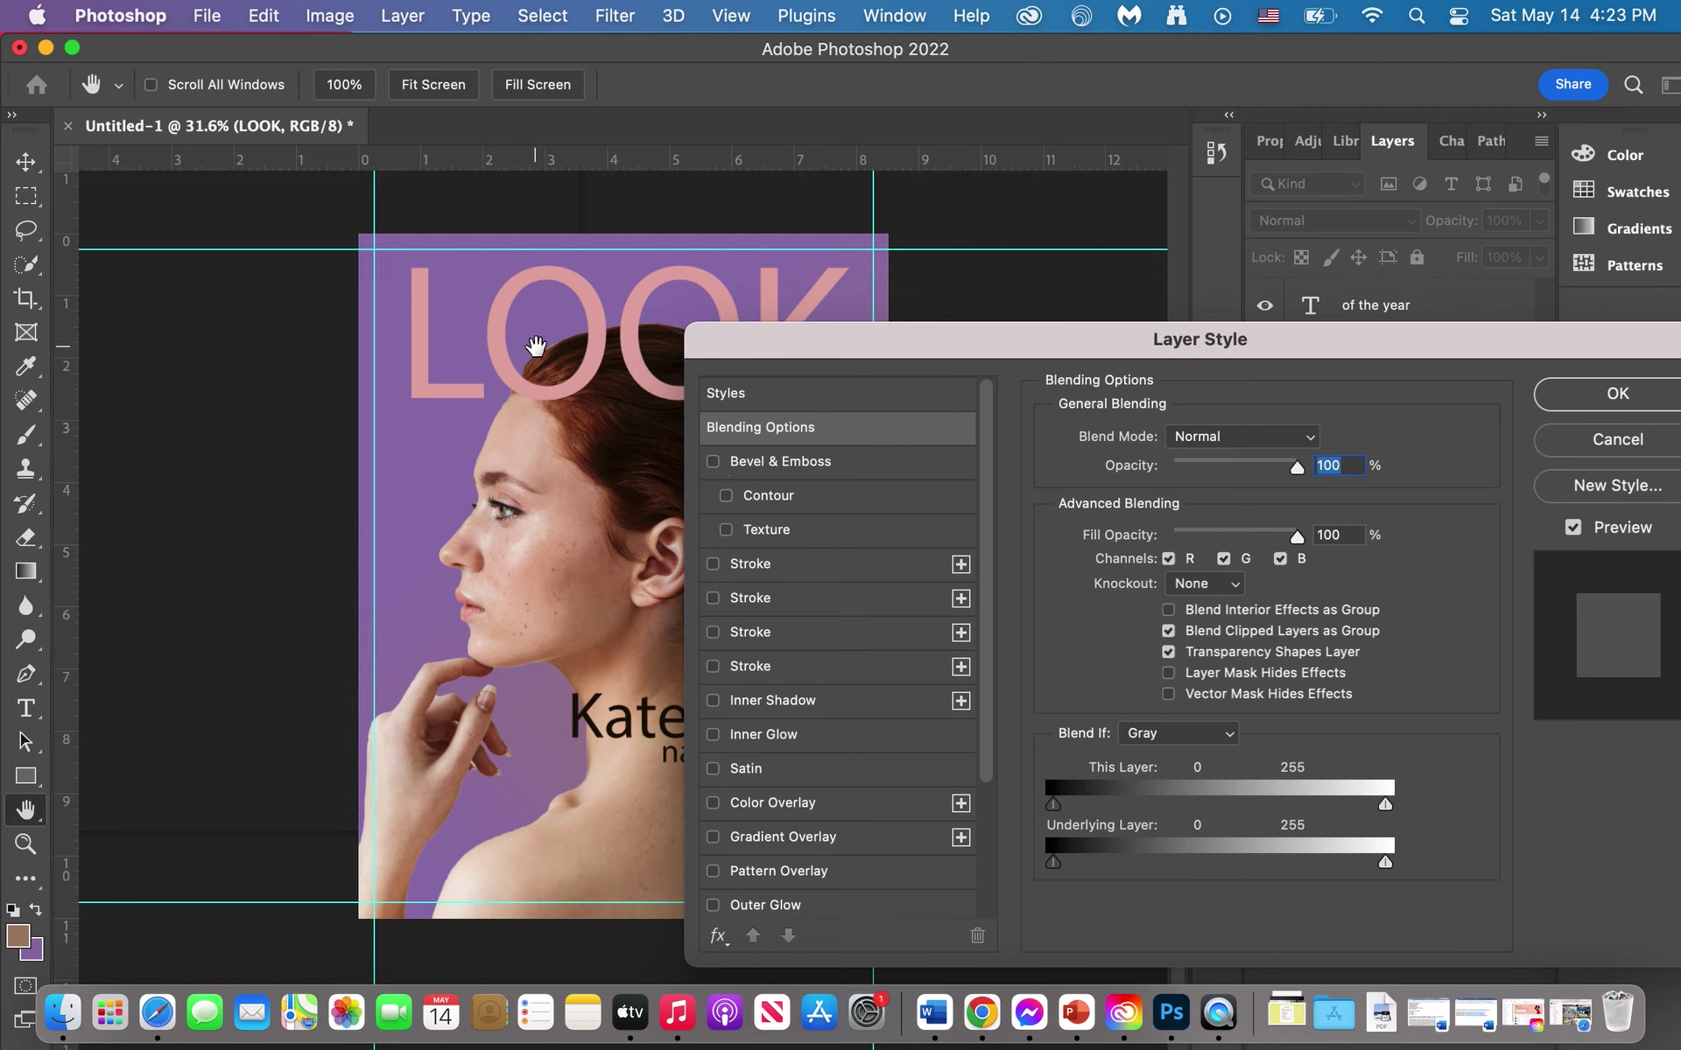
{"action": "left_click", "coordinate": [713, 462]}
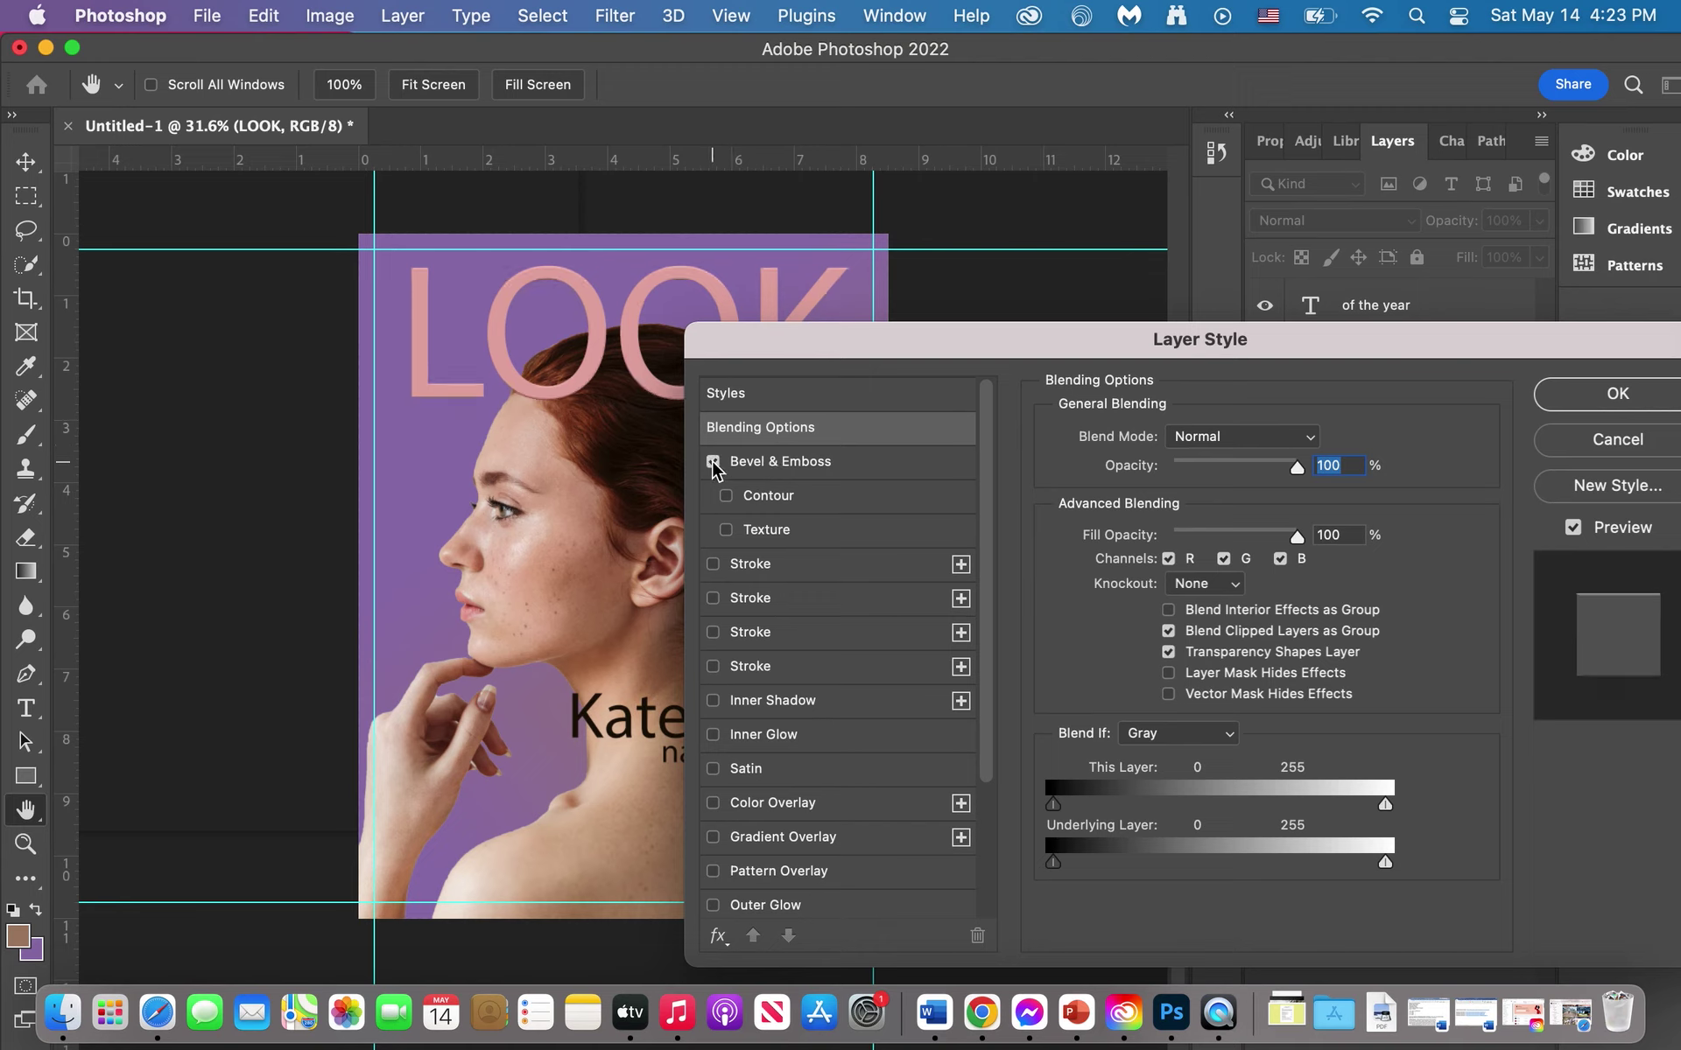
Step: Preview the Stroke and Satin effects on the LOOK title one at a time and switch each off again
{"action": "left_click", "coordinate": [714, 565]}
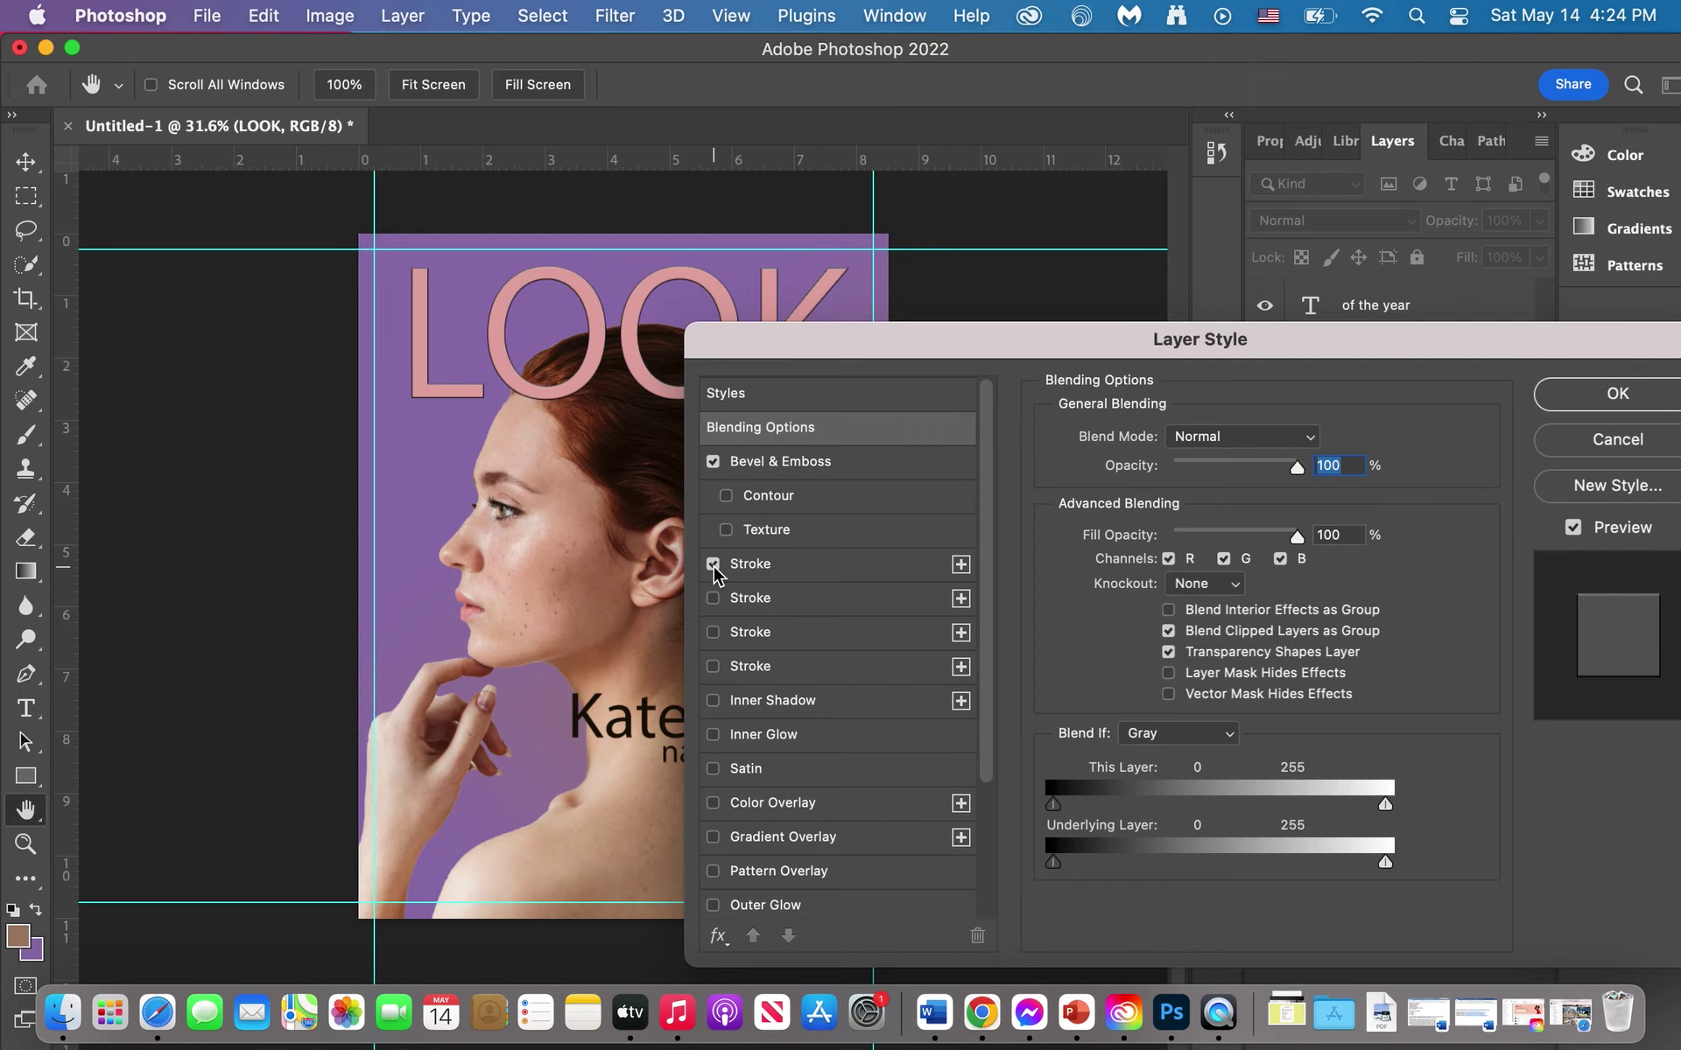
{"action": "left_click", "coordinate": [713, 564]}
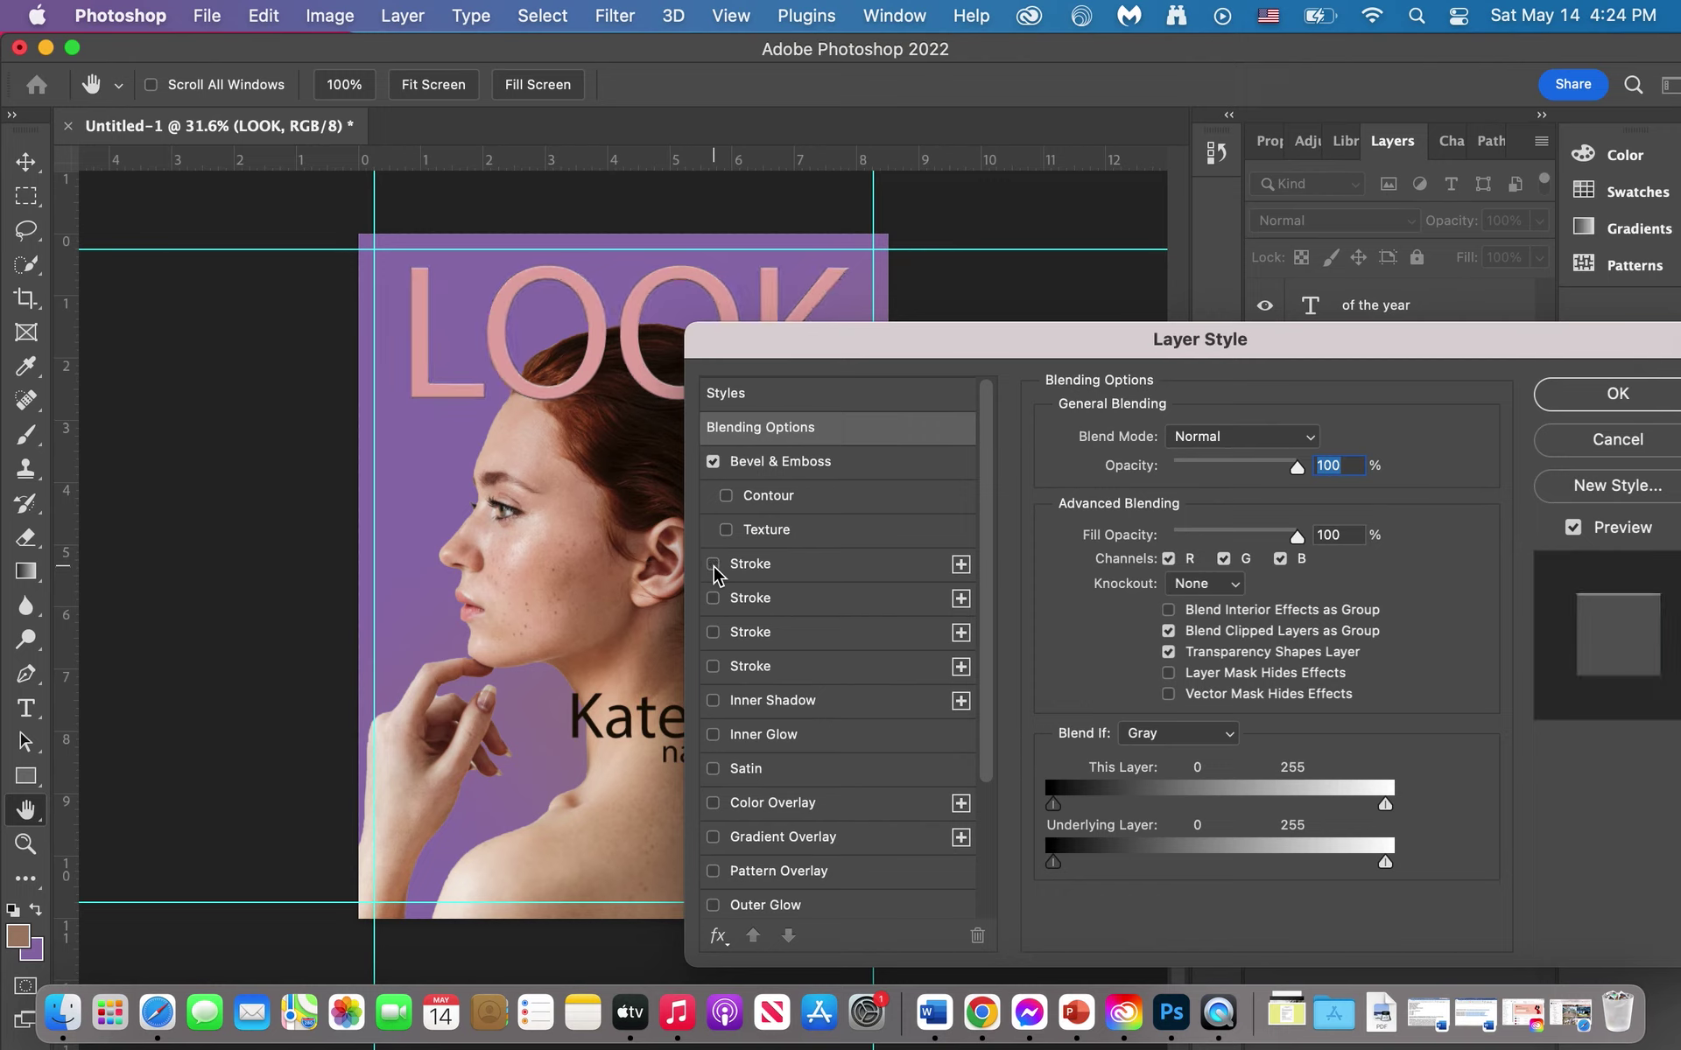
{"action": "left_click", "coordinate": [713, 769]}
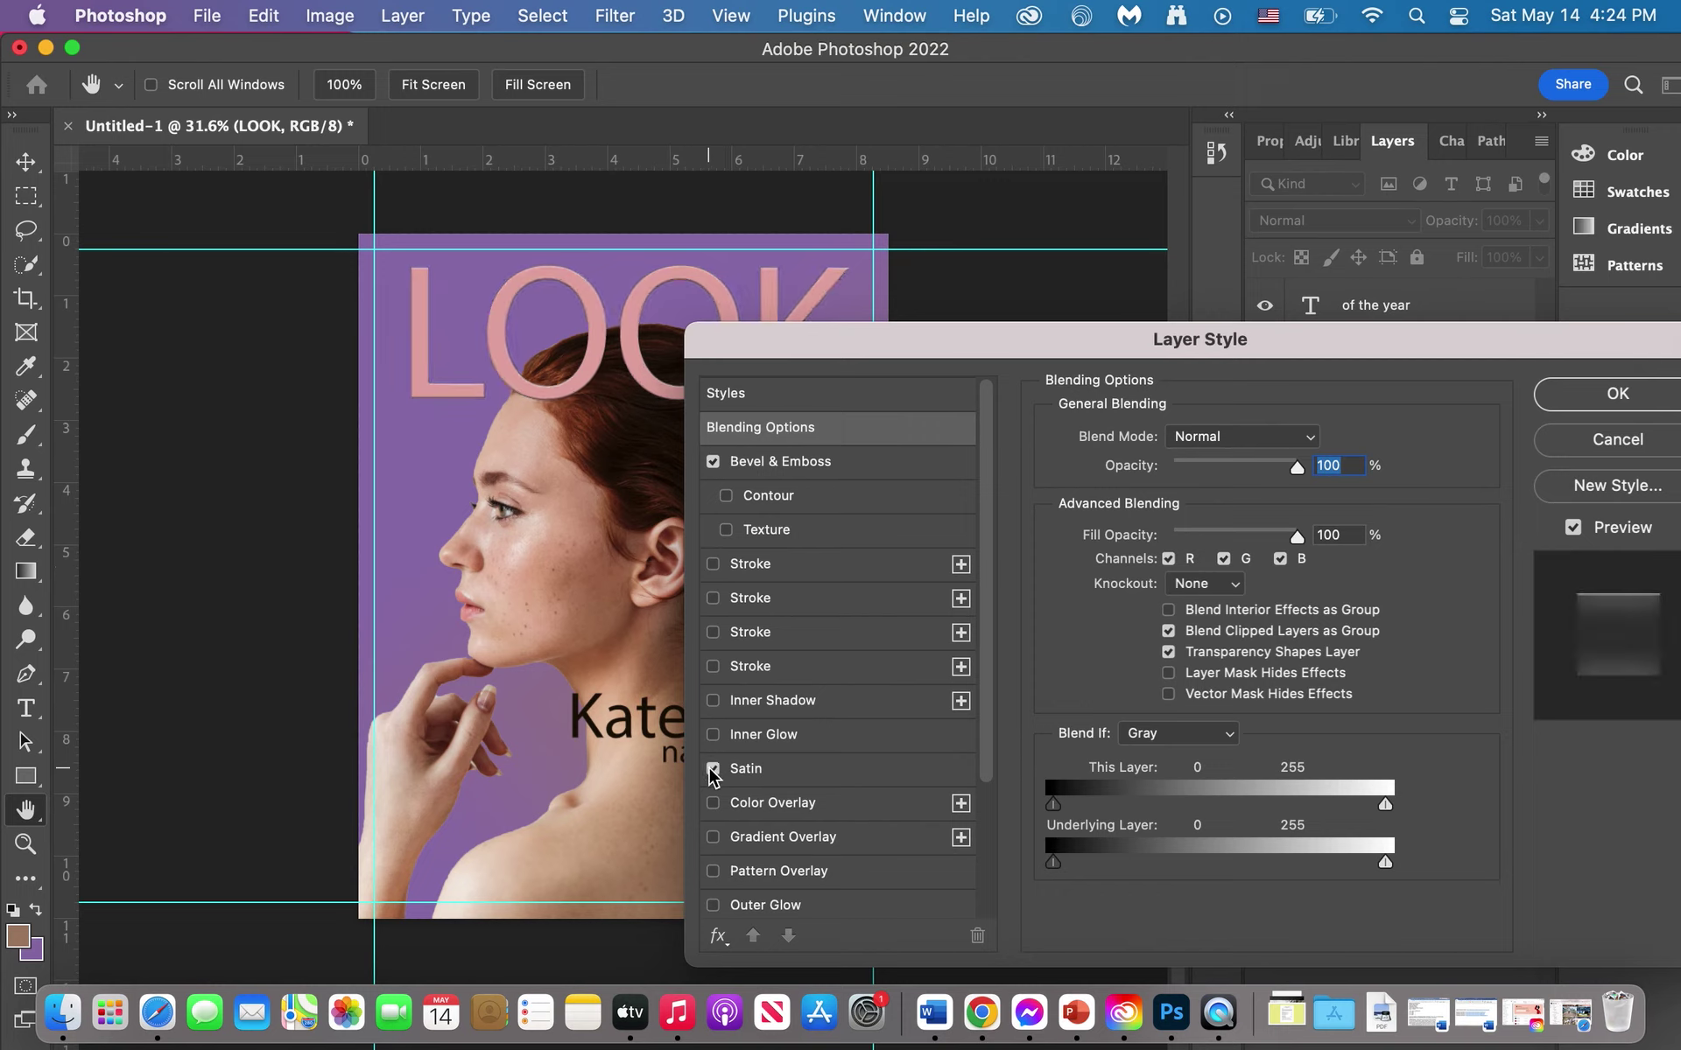
{"action": "left_click", "coordinate": [714, 769]}
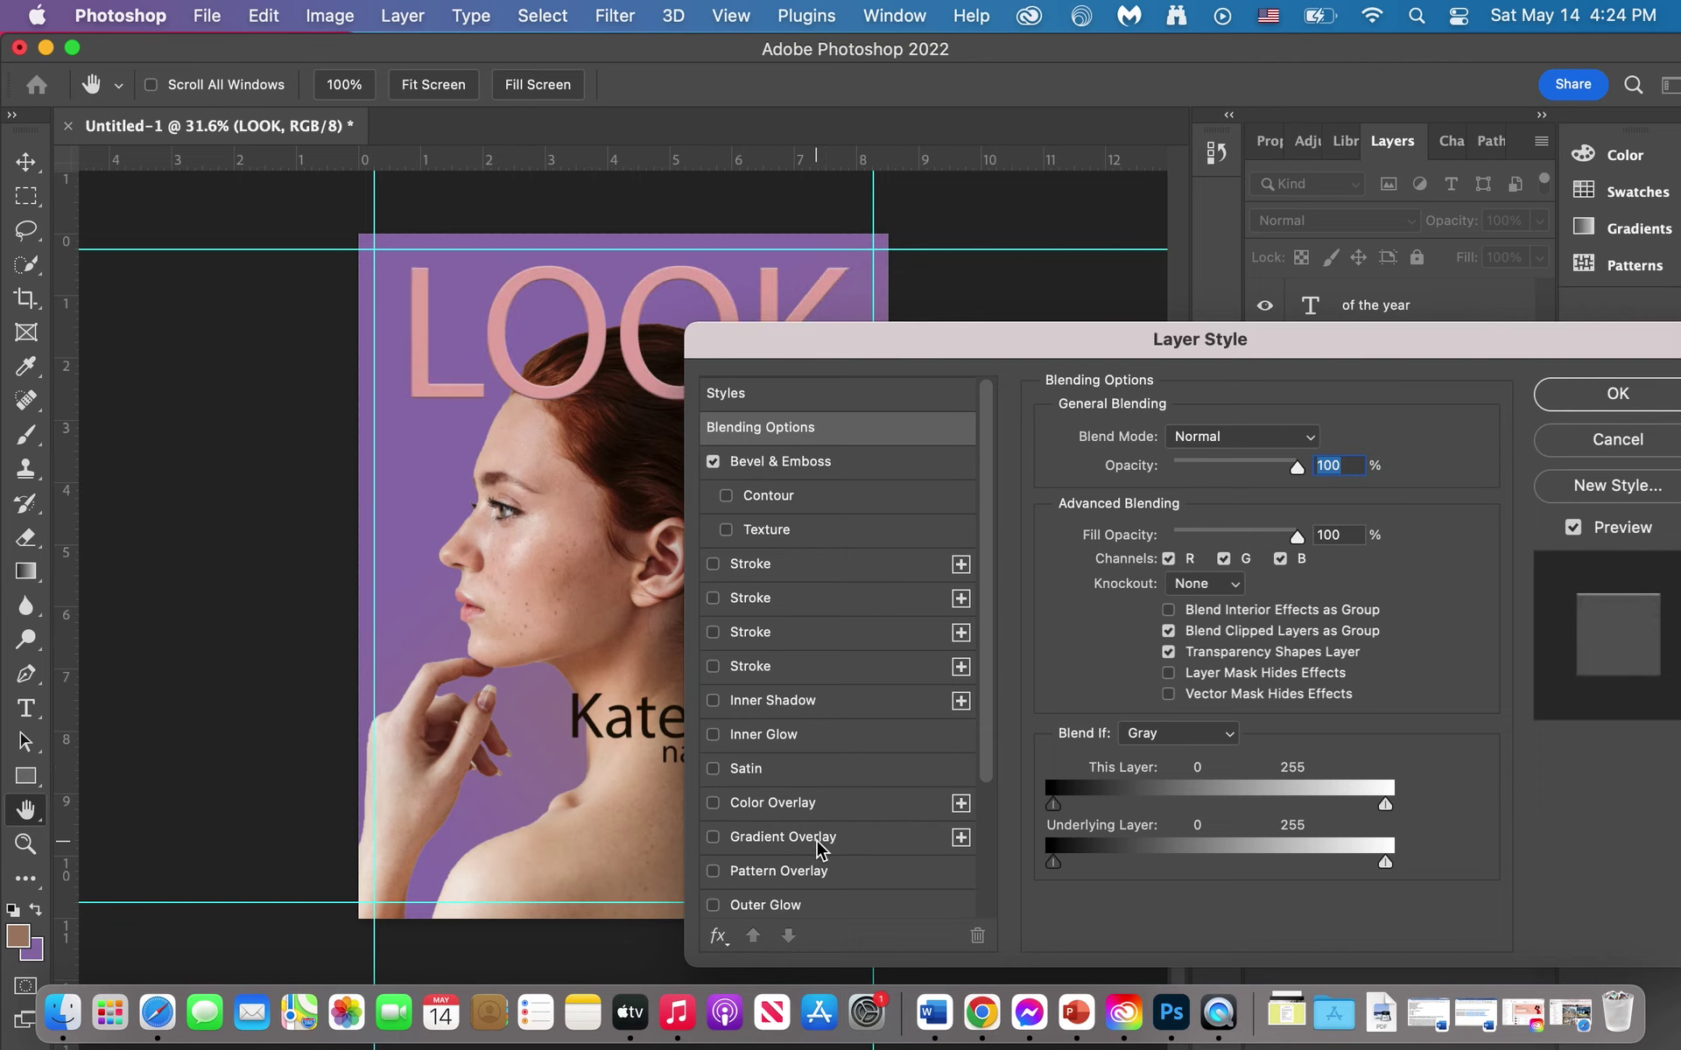
Step: Add a Drop Shadow to the LOOK title and apply the layer style
{"action": "scroll", "coordinate": [818, 848], "scroll_direction": "down", "scroll_amount": 3}
{"action": "left_click", "coordinate": [712, 830]}
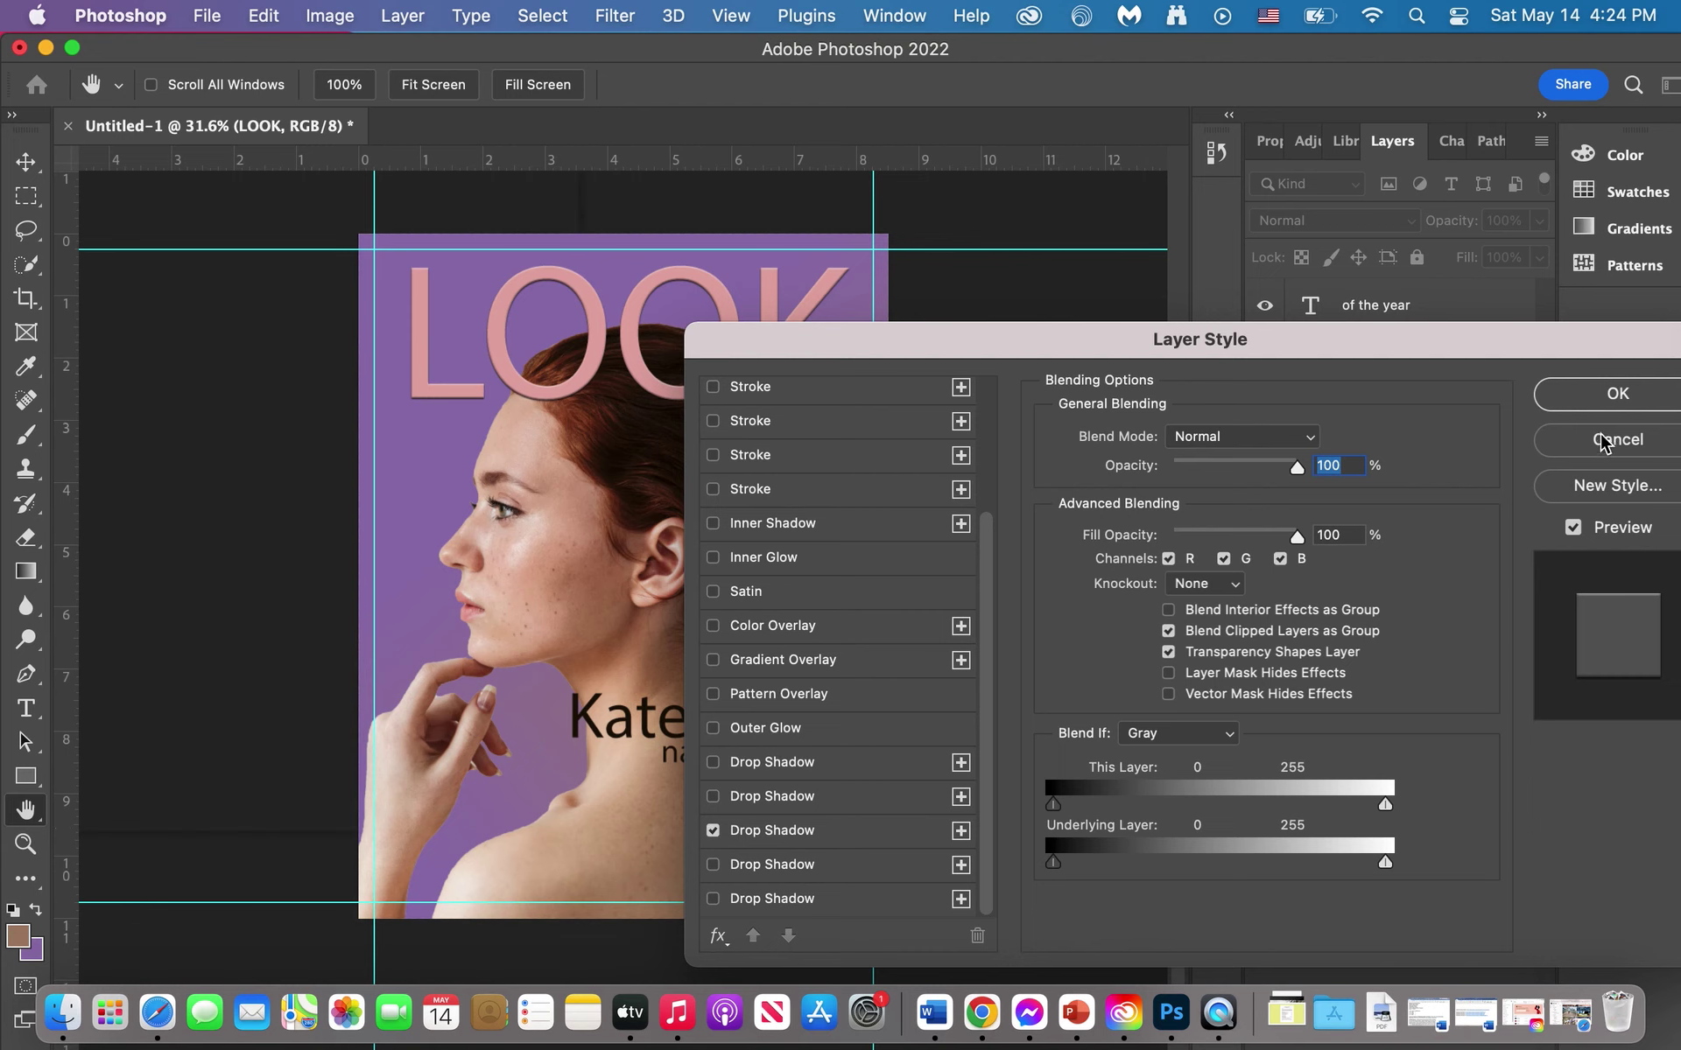
{"action": "left_click", "coordinate": [1599, 399]}
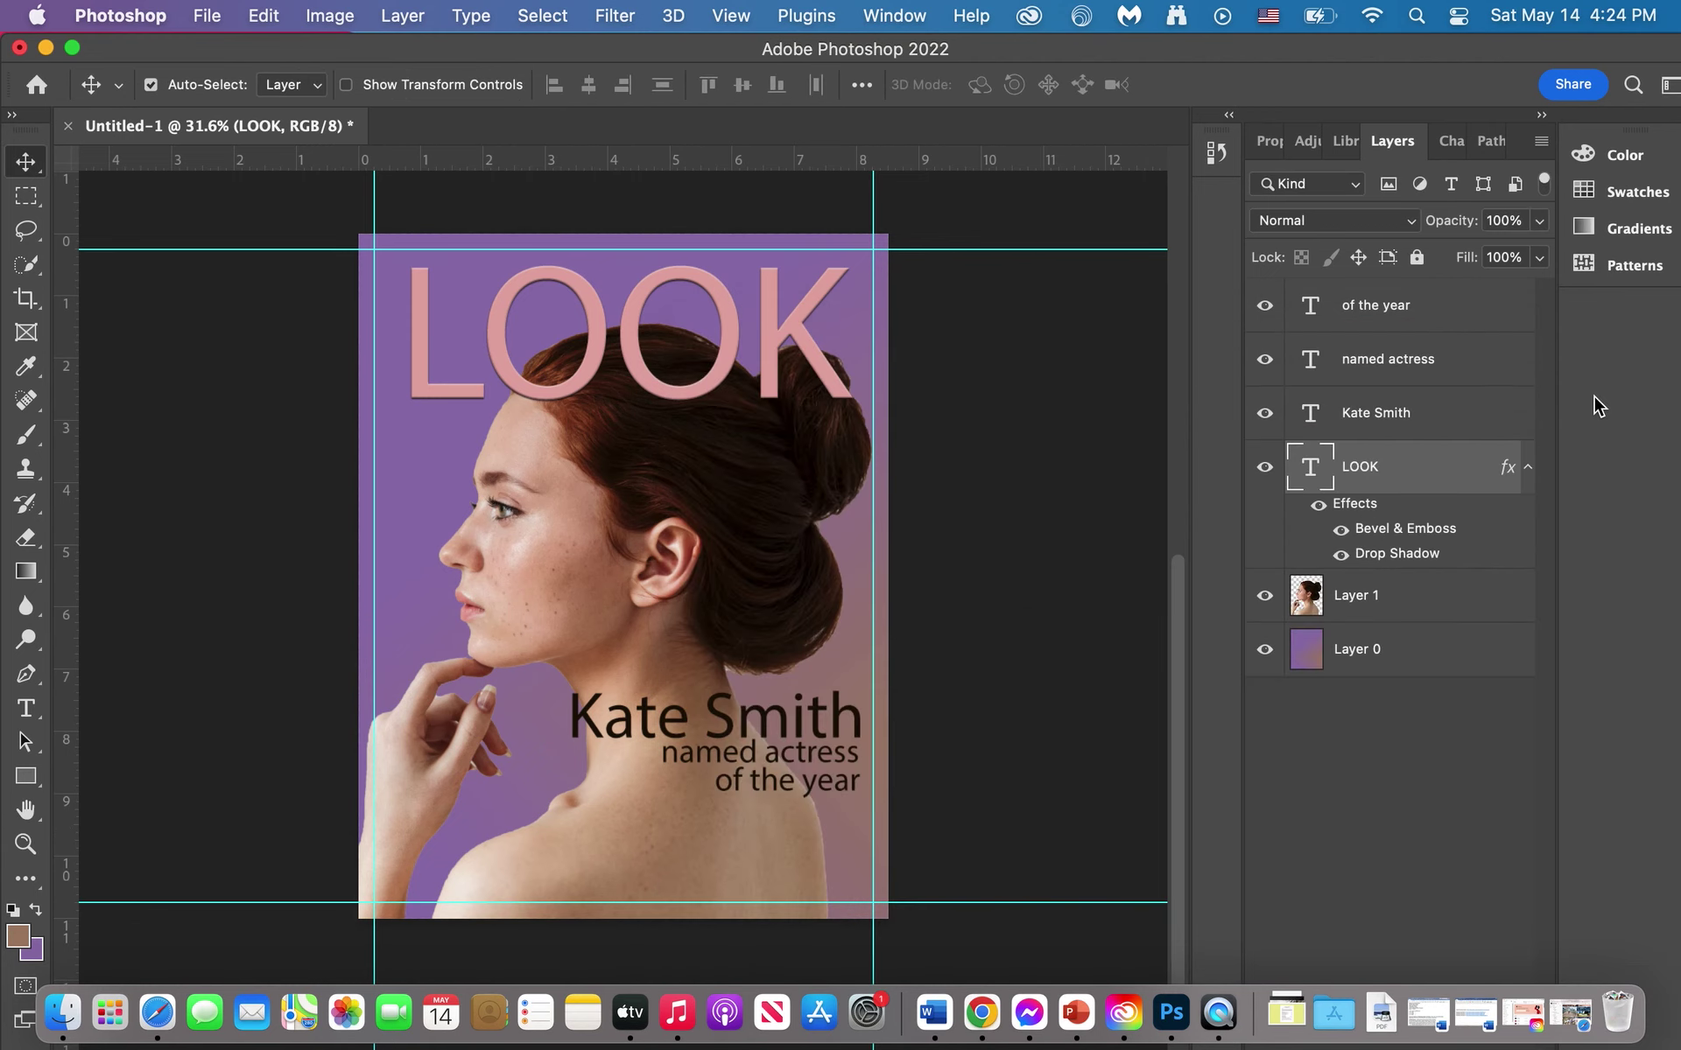
Step: Open the layer style settings for the cover model's name text and enable Bevel & Emboss and Satin
{"action": "left_click", "coordinate": [665, 718]}
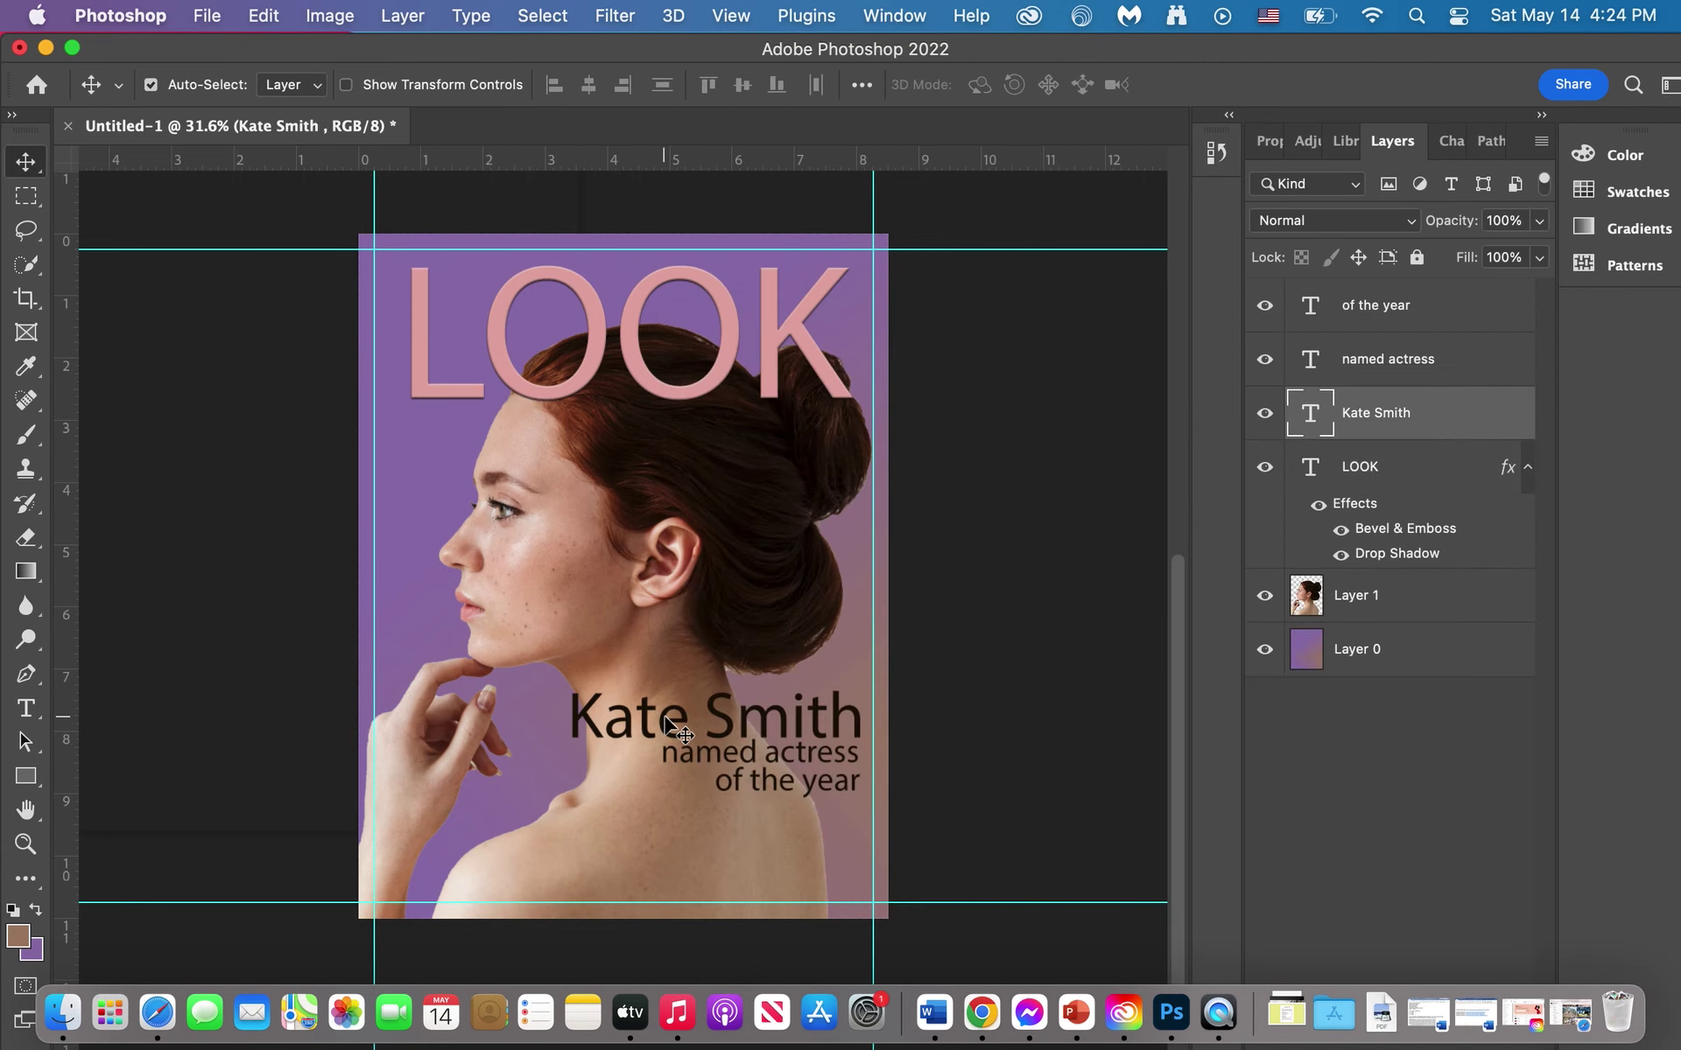
{"action": "double_click", "coordinate": [1469, 441]}
{"action": "left_click", "coordinate": [678, 461]}
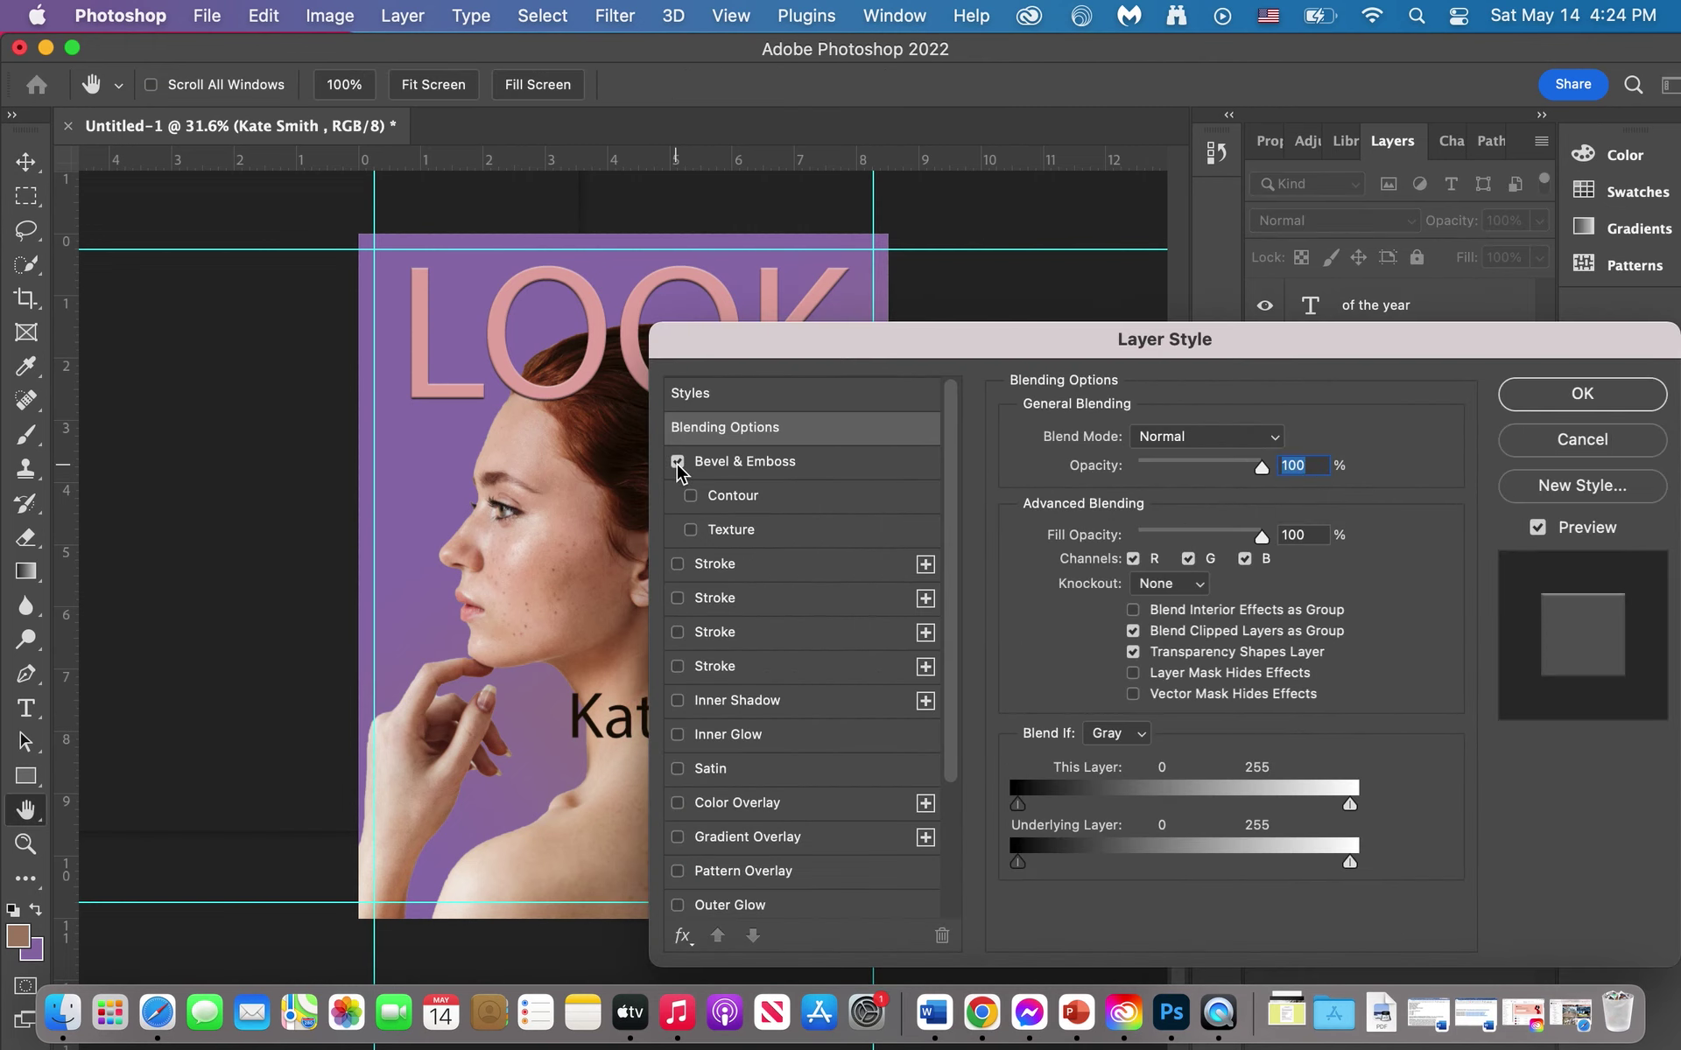
{"action": "left_click", "coordinate": [677, 769]}
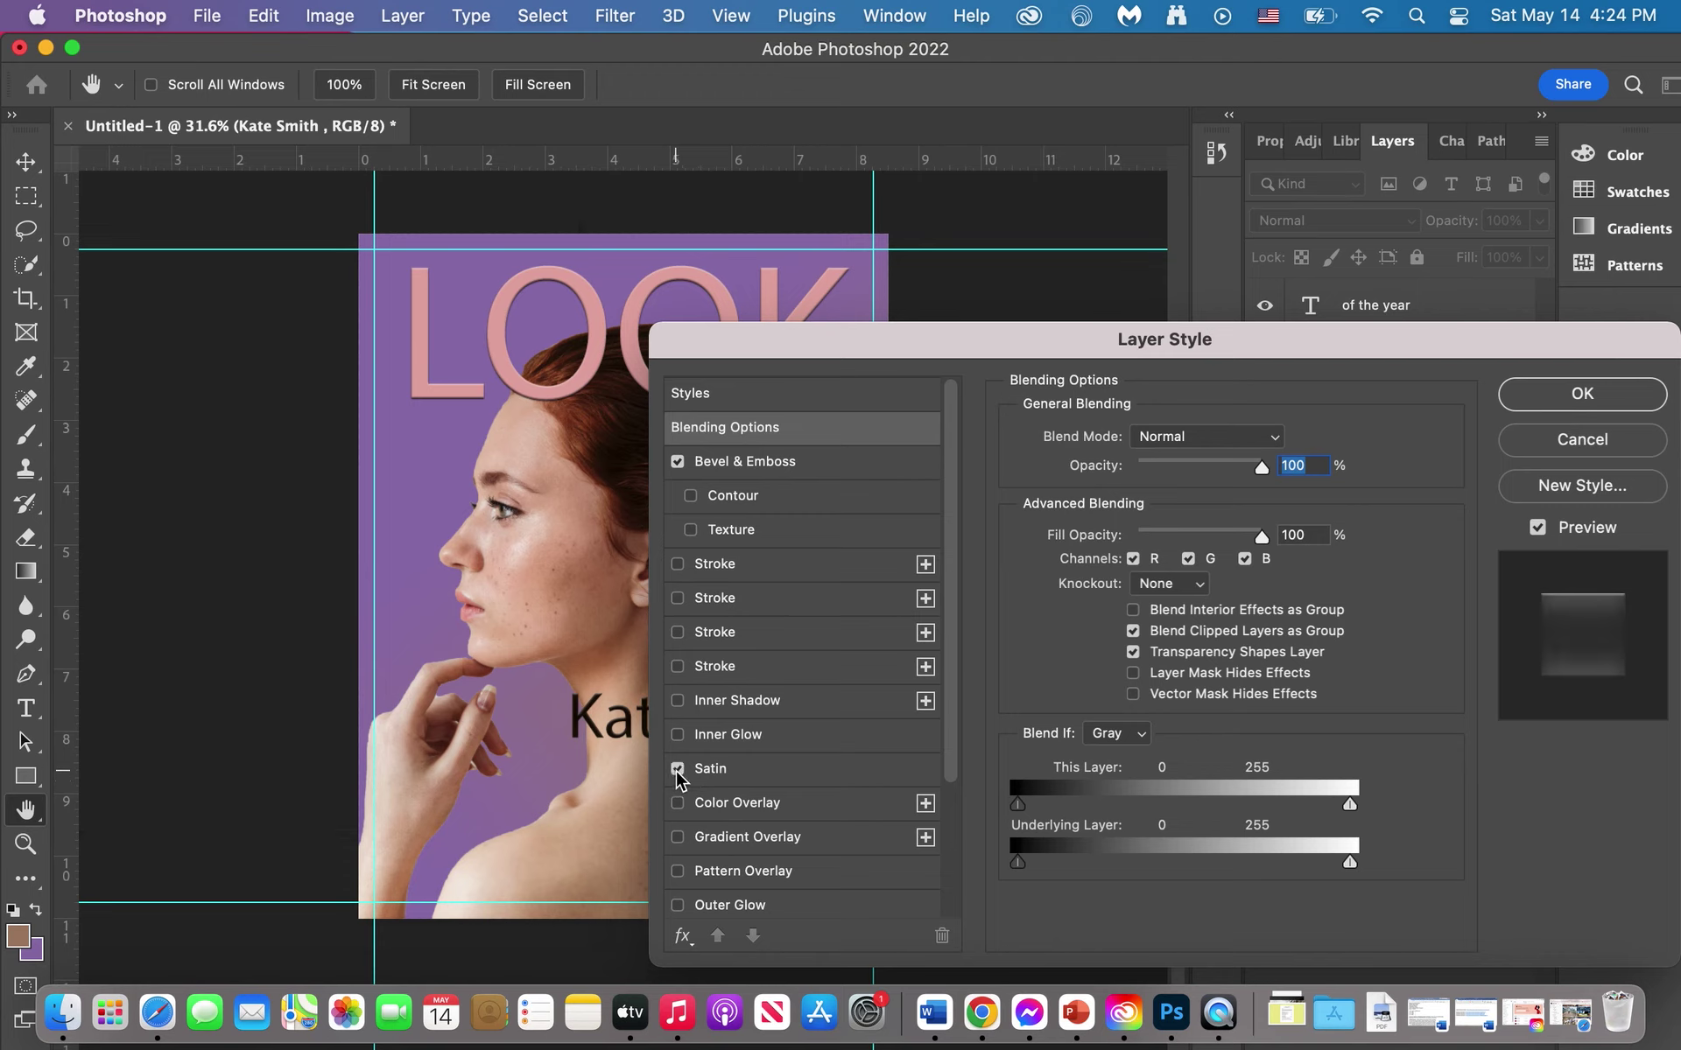
Step: Preview the Drop Shadow and Gradient Overlay effects on the cover model's name one at a time, switching each off again
{"action": "scroll", "coordinate": [698, 852], "scroll_direction": "down", "scroll_amount": 5}
{"action": "left_click", "coordinate": [677, 864]}
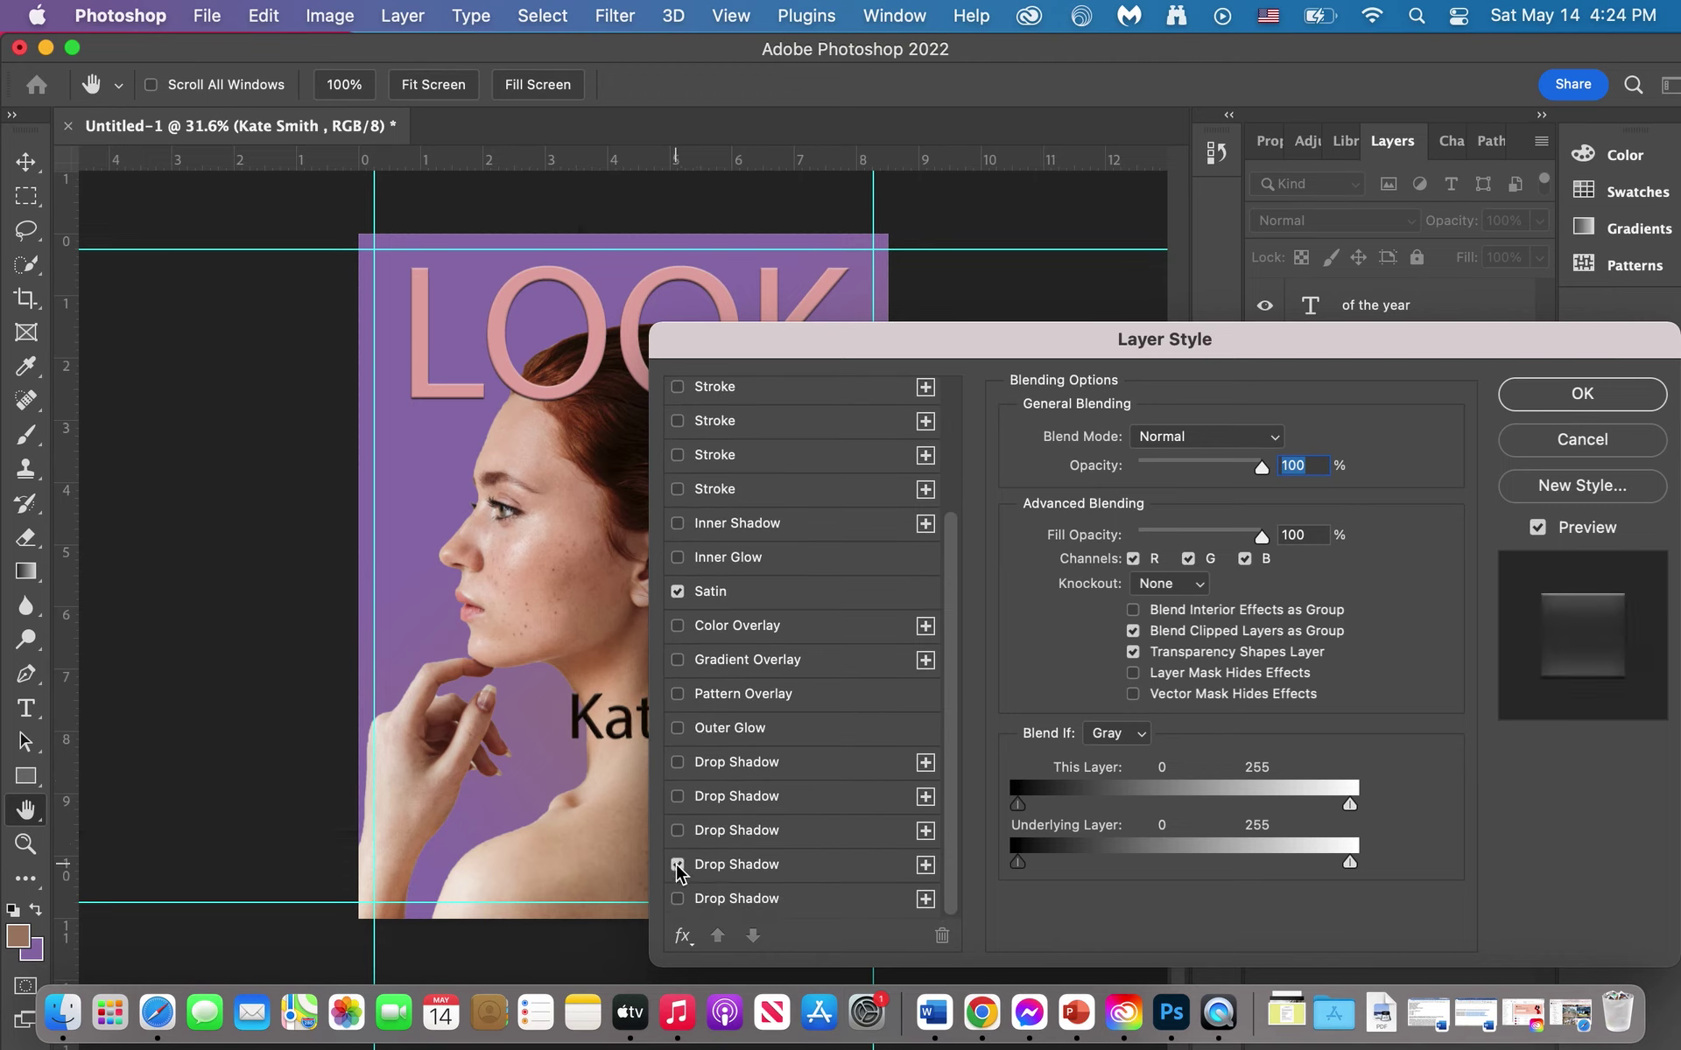
{"action": "left_click", "coordinate": [678, 864]}
{"action": "left_click", "coordinate": [678, 797]}
{"action": "left_click", "coordinate": [679, 797]}
{"action": "left_click", "coordinate": [677, 763]}
{"action": "left_click", "coordinate": [675, 764]}
{"action": "left_click", "coordinate": [677, 660]}
{"action": "left_click", "coordinate": [677, 661]}
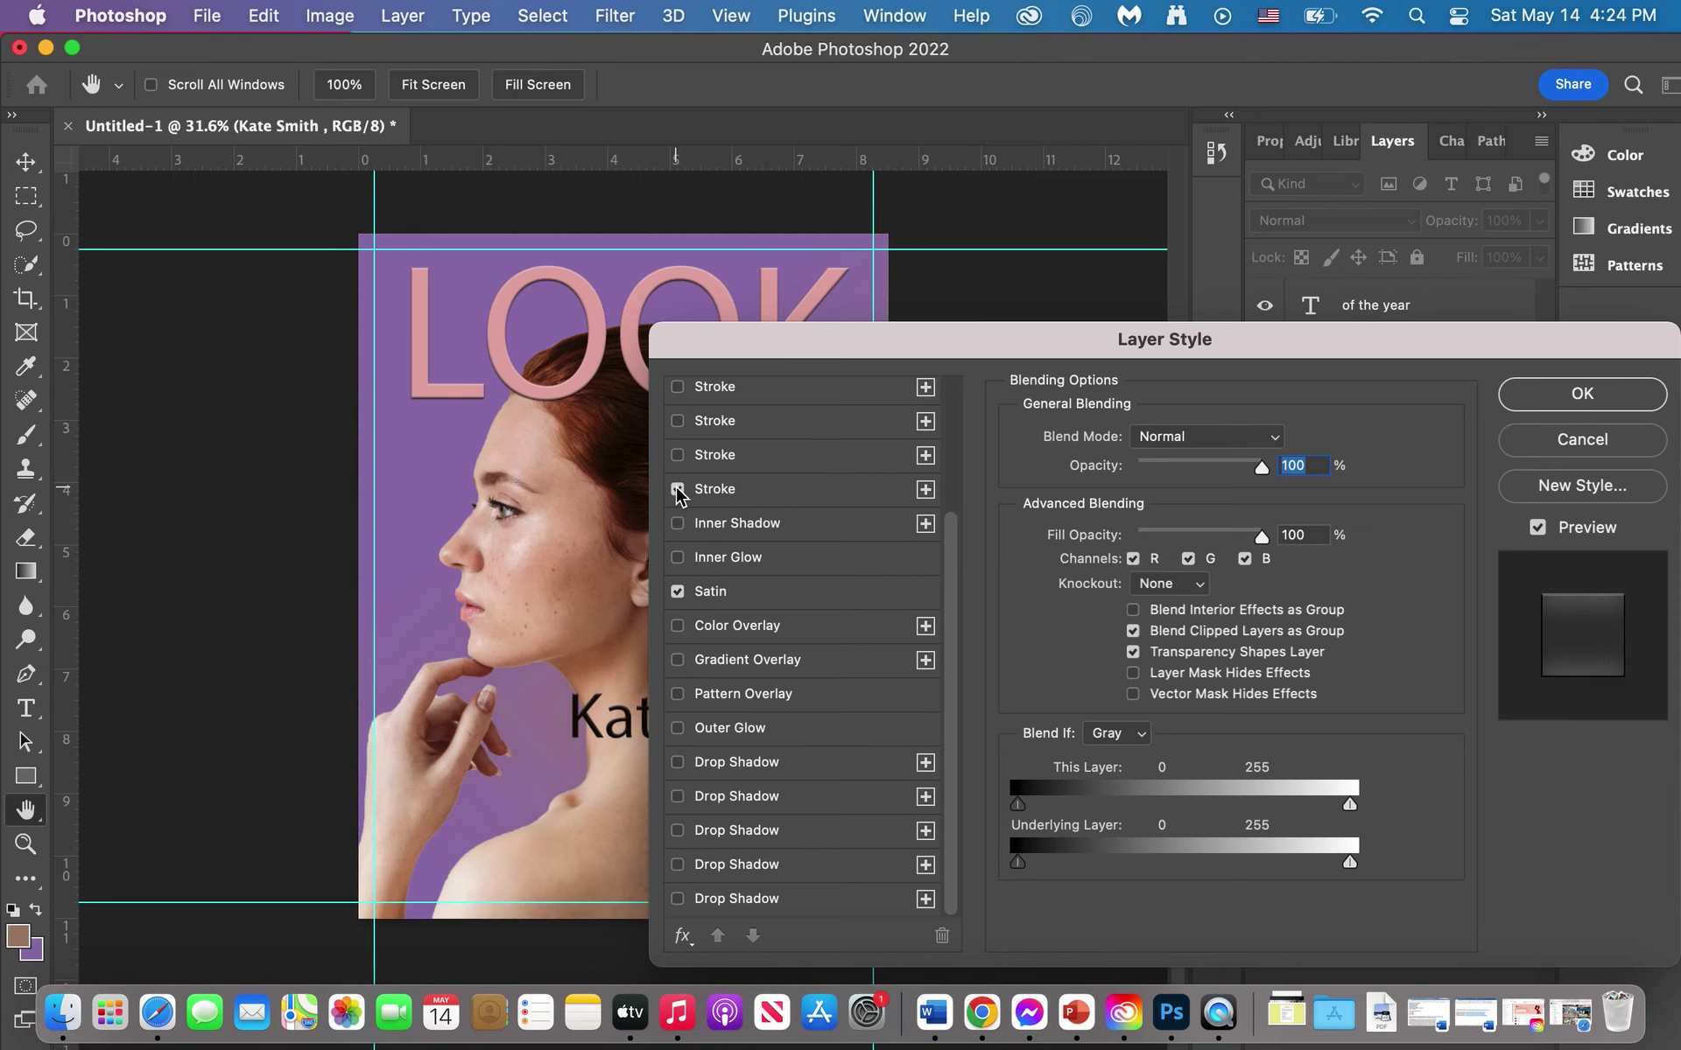
Step: Add a Stroke to the cover model's name text and apply the layer style
{"action": "left_click", "coordinate": [1582, 393]}
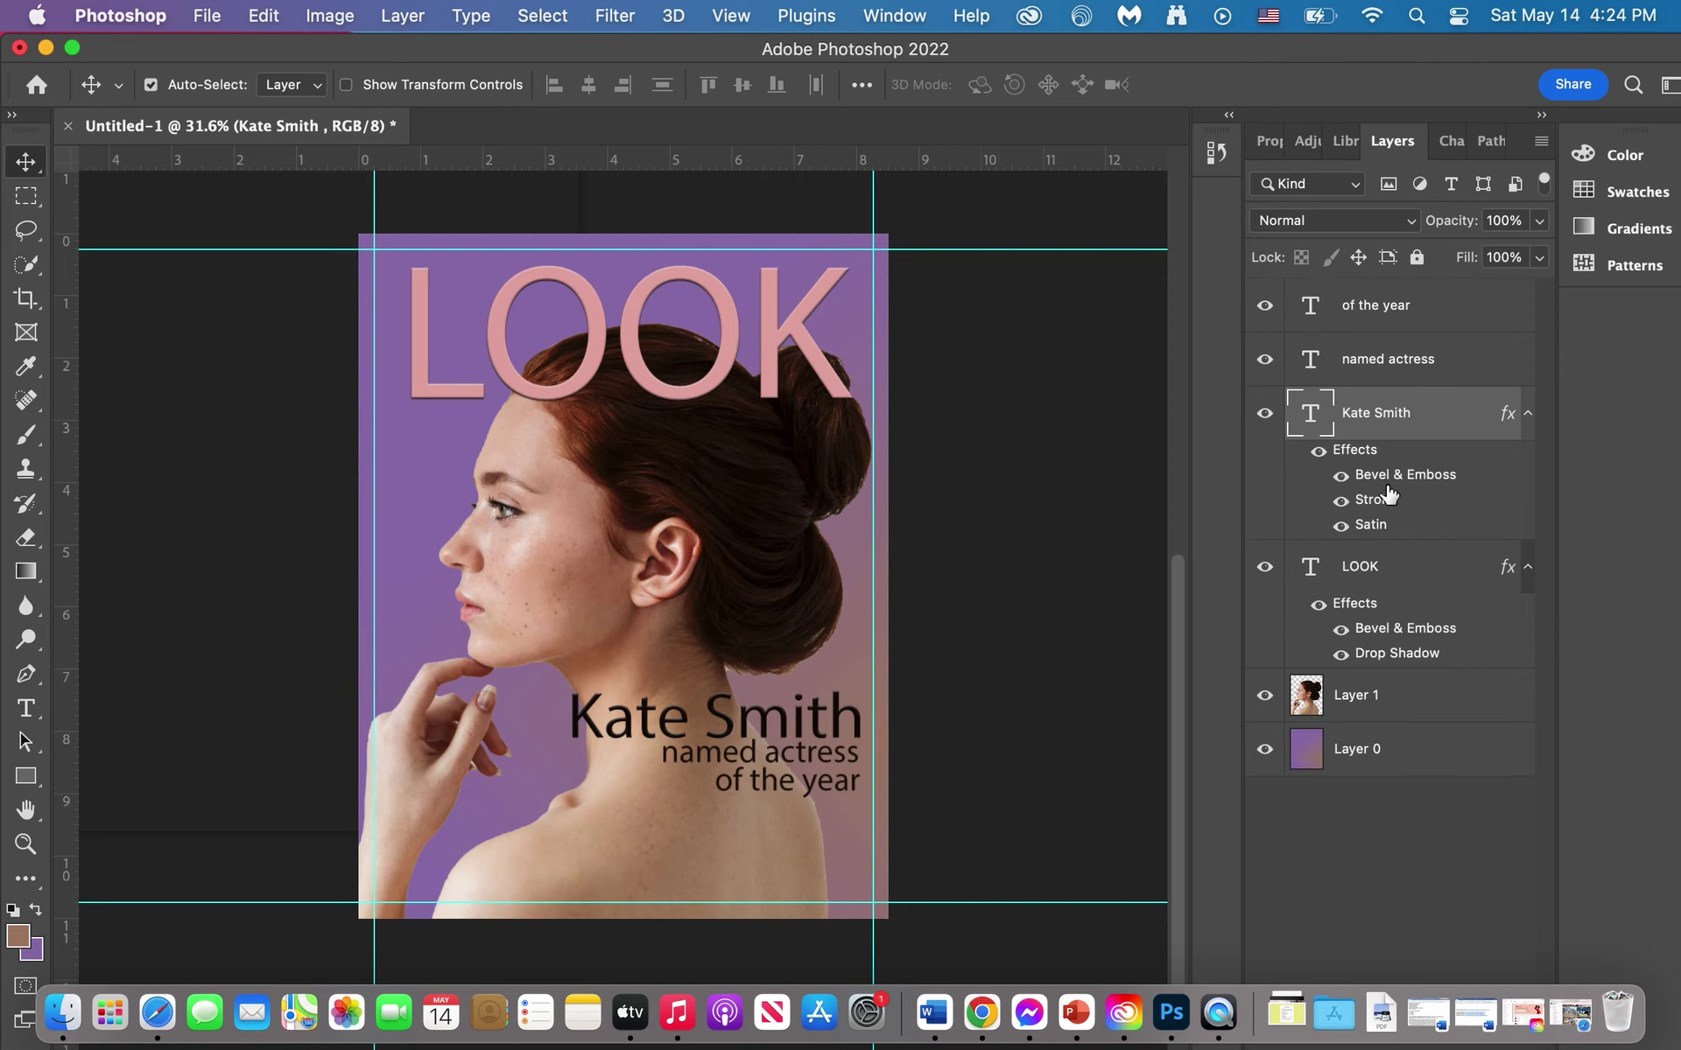
Step: Recolor the cover model's name text to the pinkish red cf445e and commit the text edit
{"action": "double_click", "coordinate": [1307, 420]}
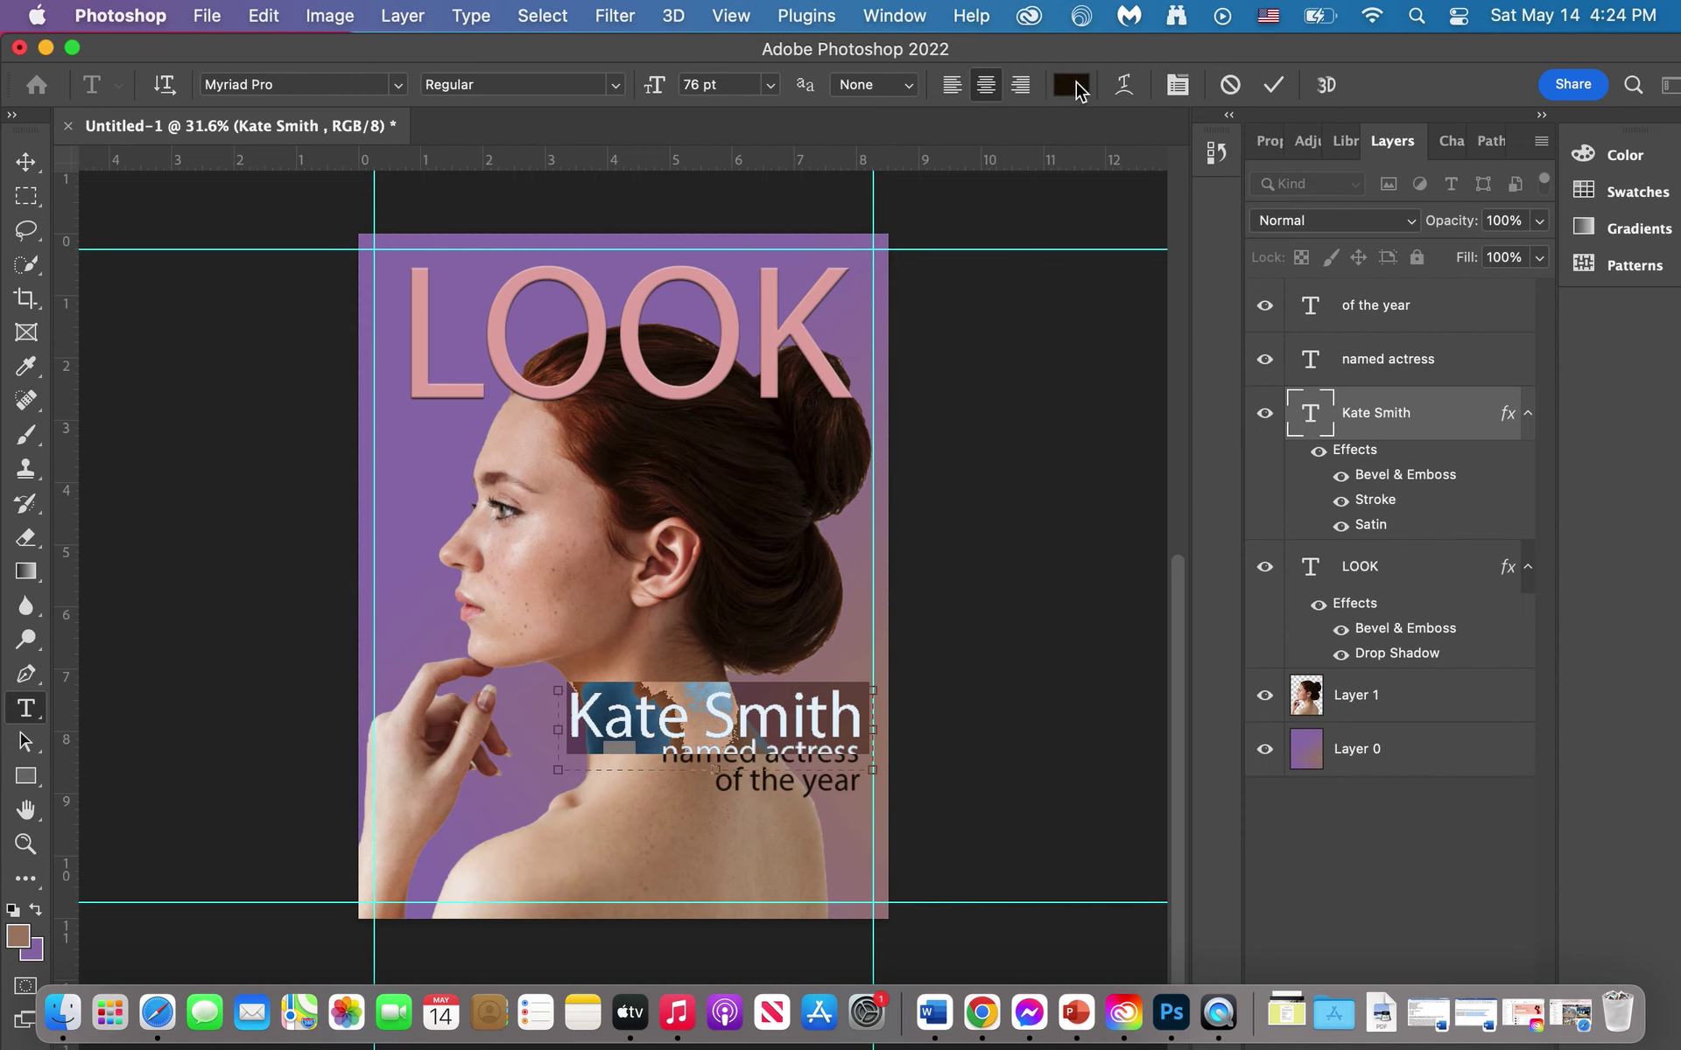
{"action": "left_click", "coordinate": [1075, 85]}
{"action": "left_click", "coordinate": [1334, 627]}
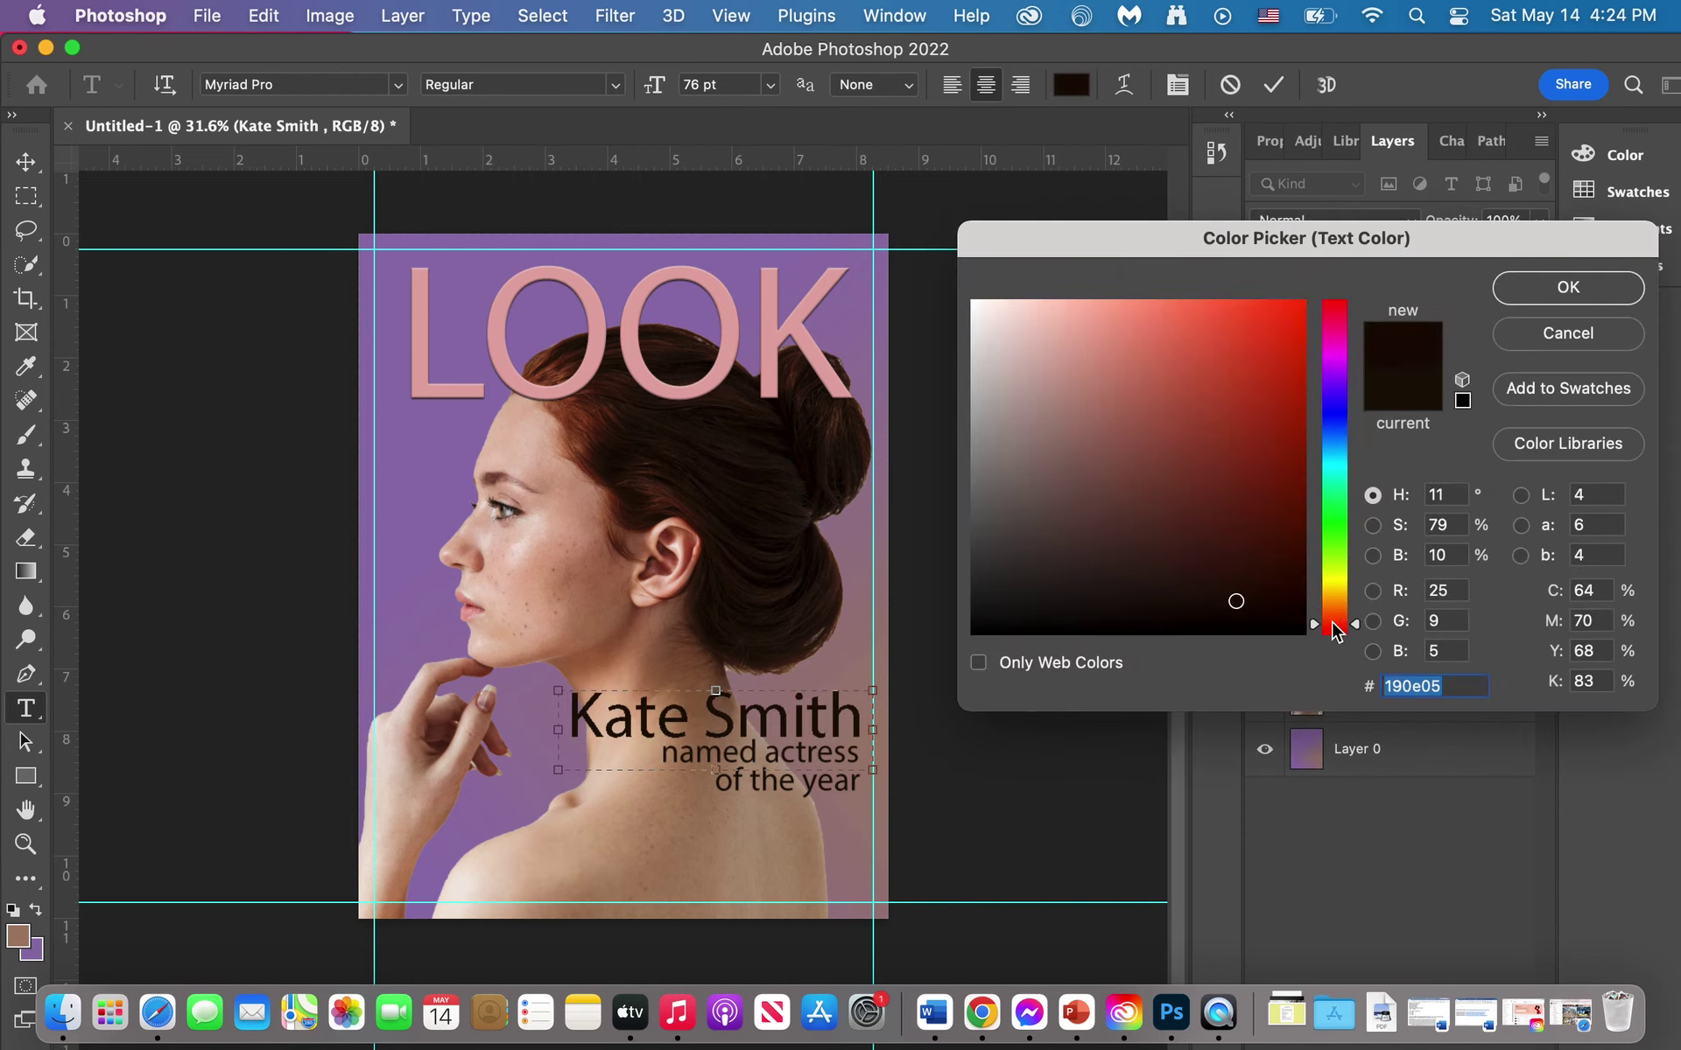
{"action": "left_click", "coordinate": [1335, 357]}
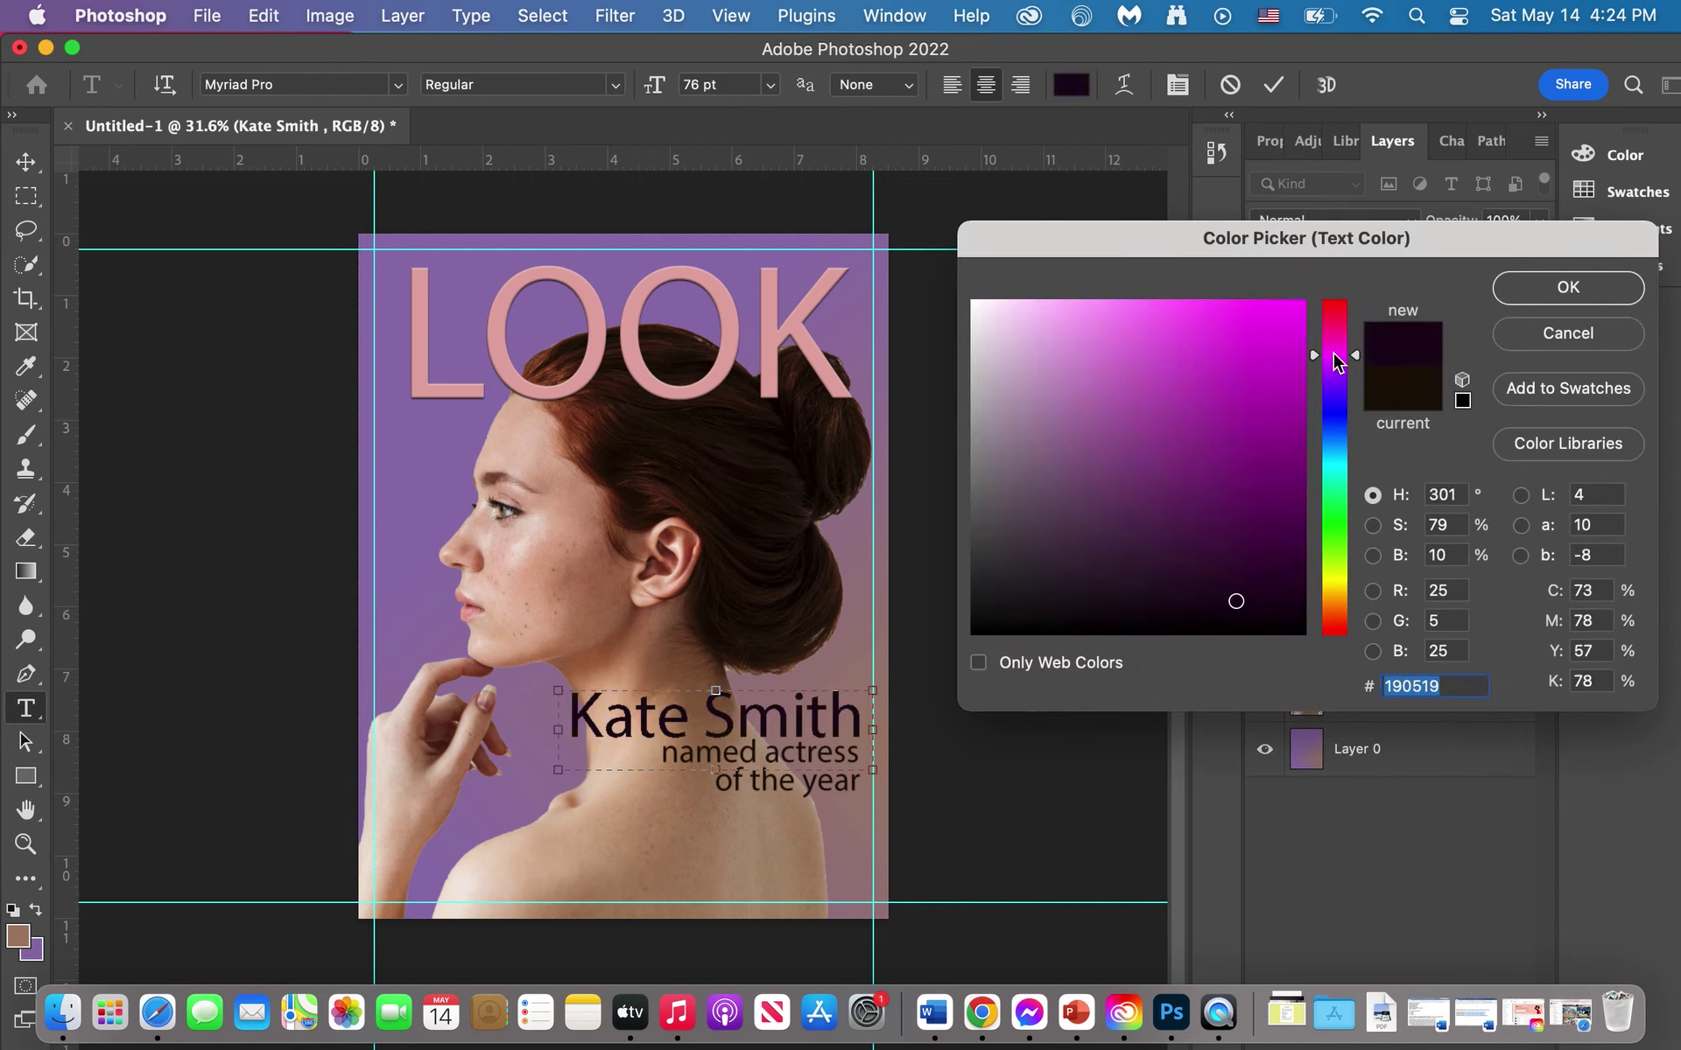
{"action": "left_click", "coordinate": [1335, 311]}
{"action": "left_click", "coordinate": [1253, 409]}
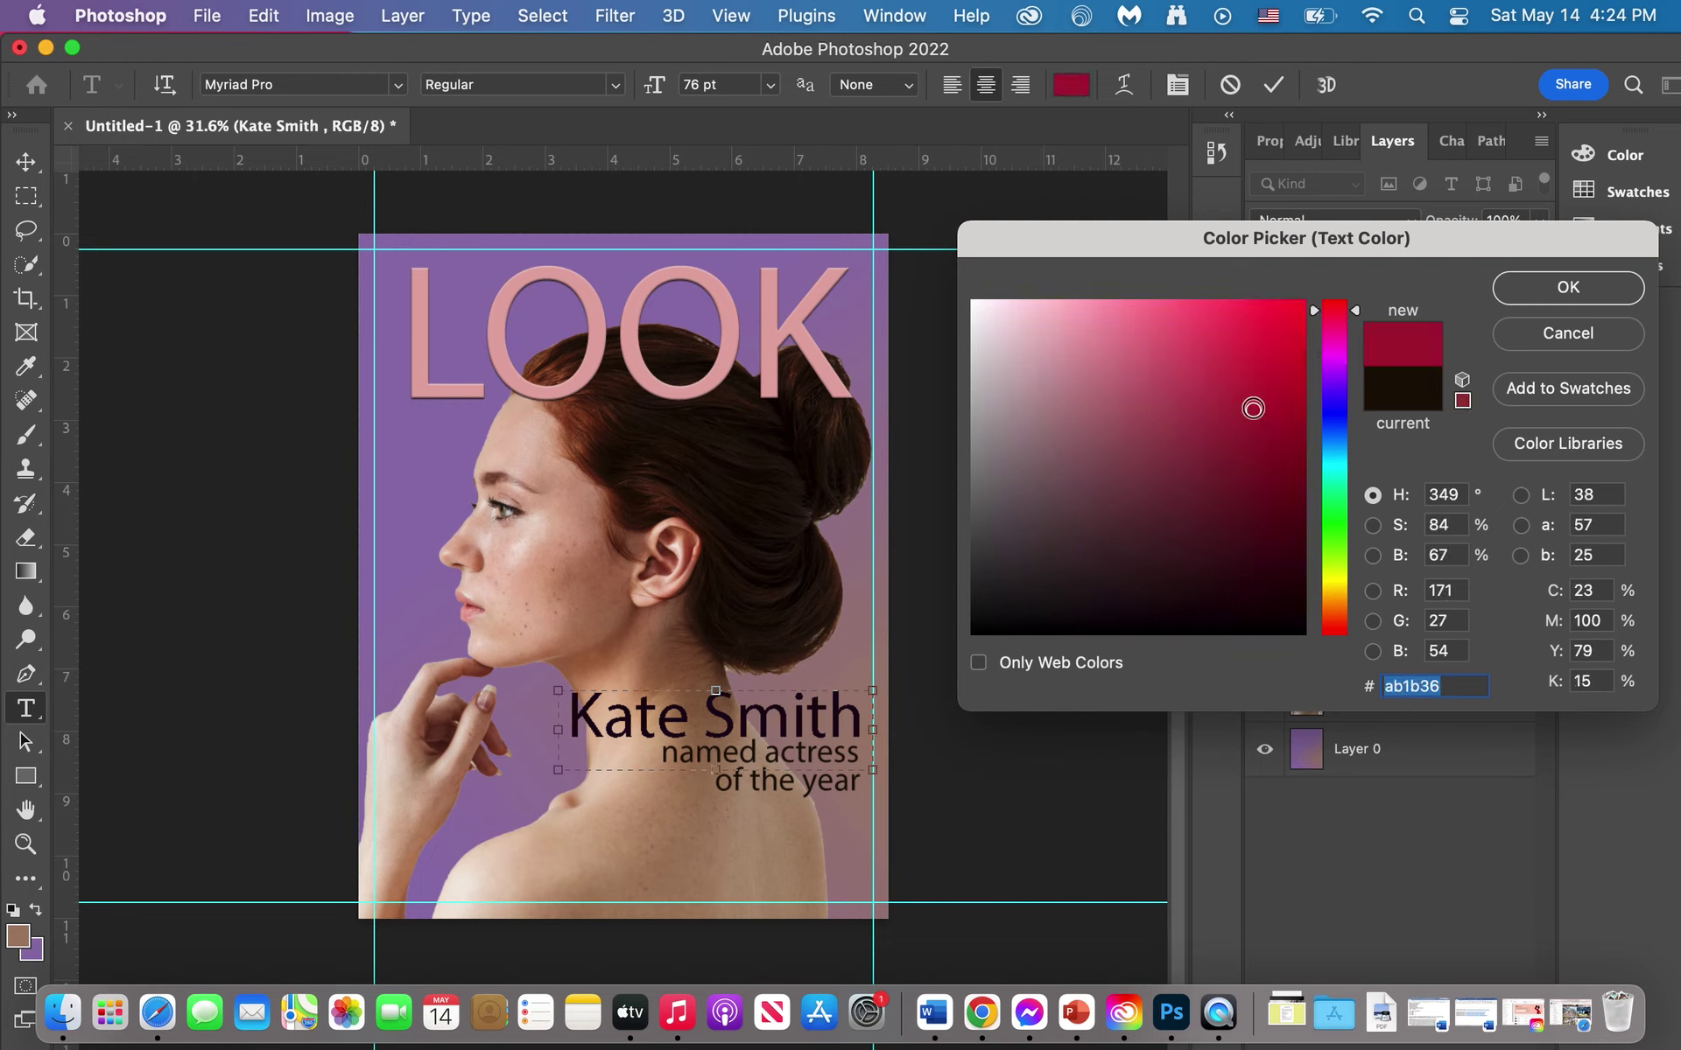
{"action": "left_click", "coordinate": [1231, 390]}
{"action": "left_click", "coordinate": [1195, 362]}
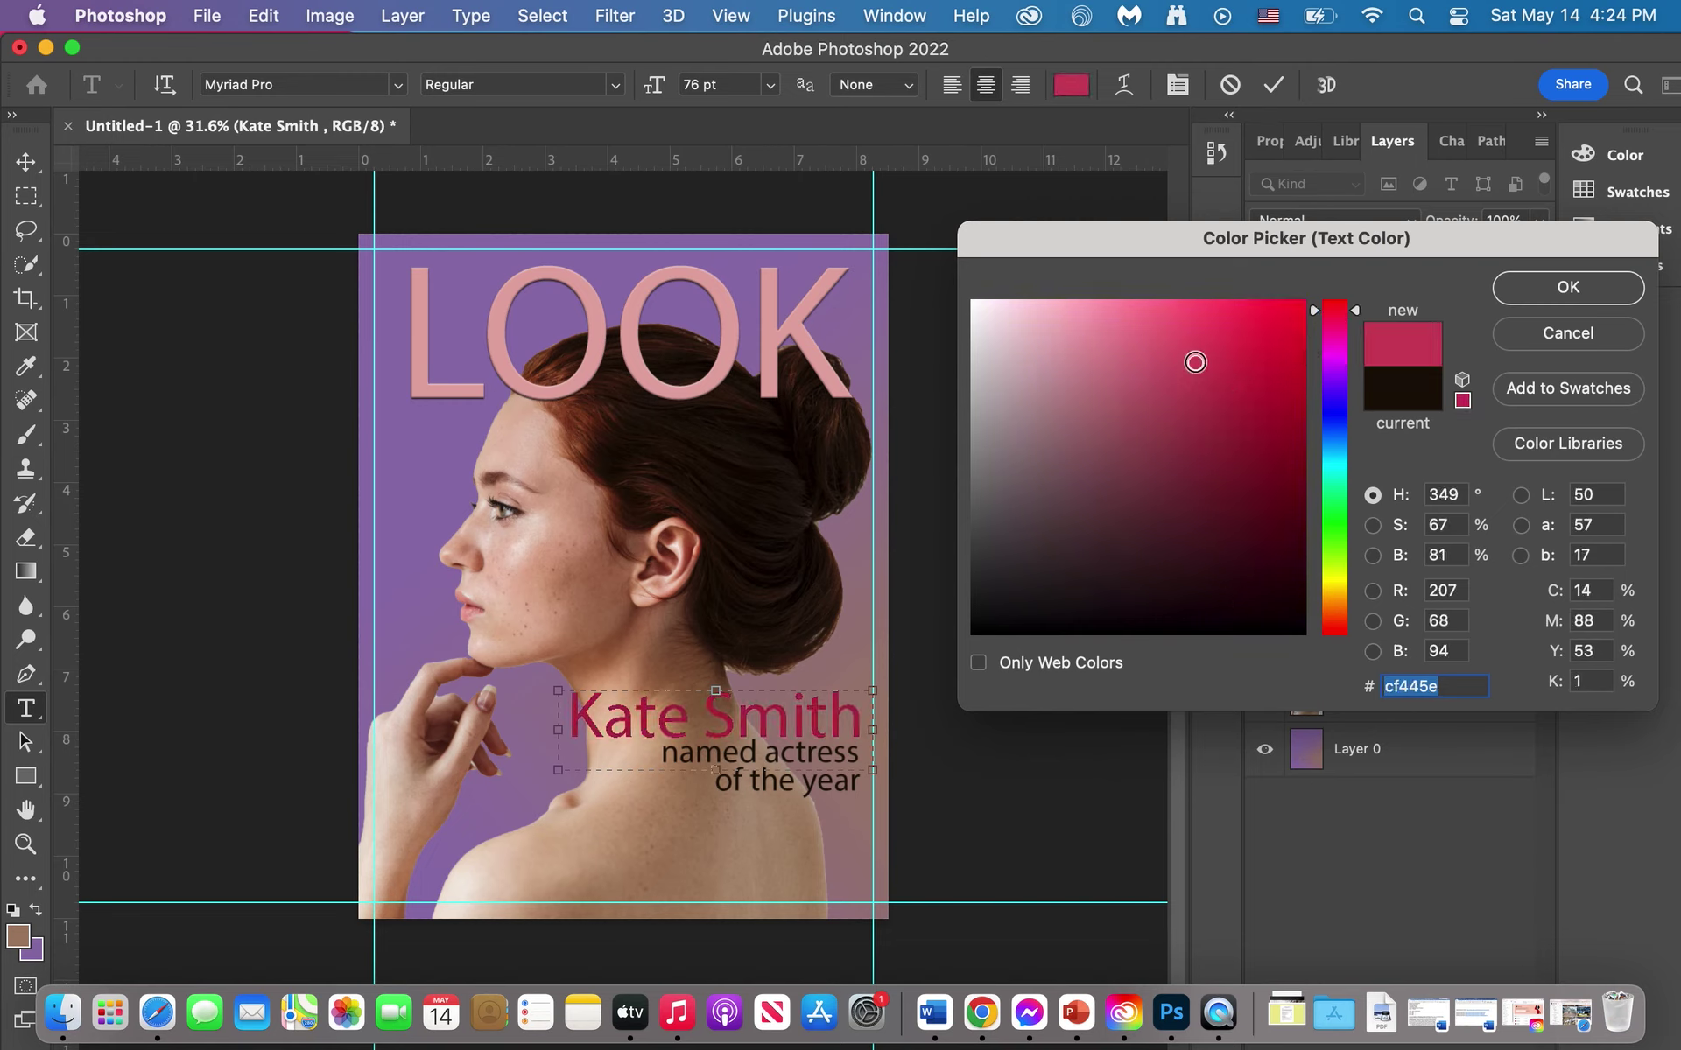
{"action": "left_click", "coordinate": [1515, 296]}
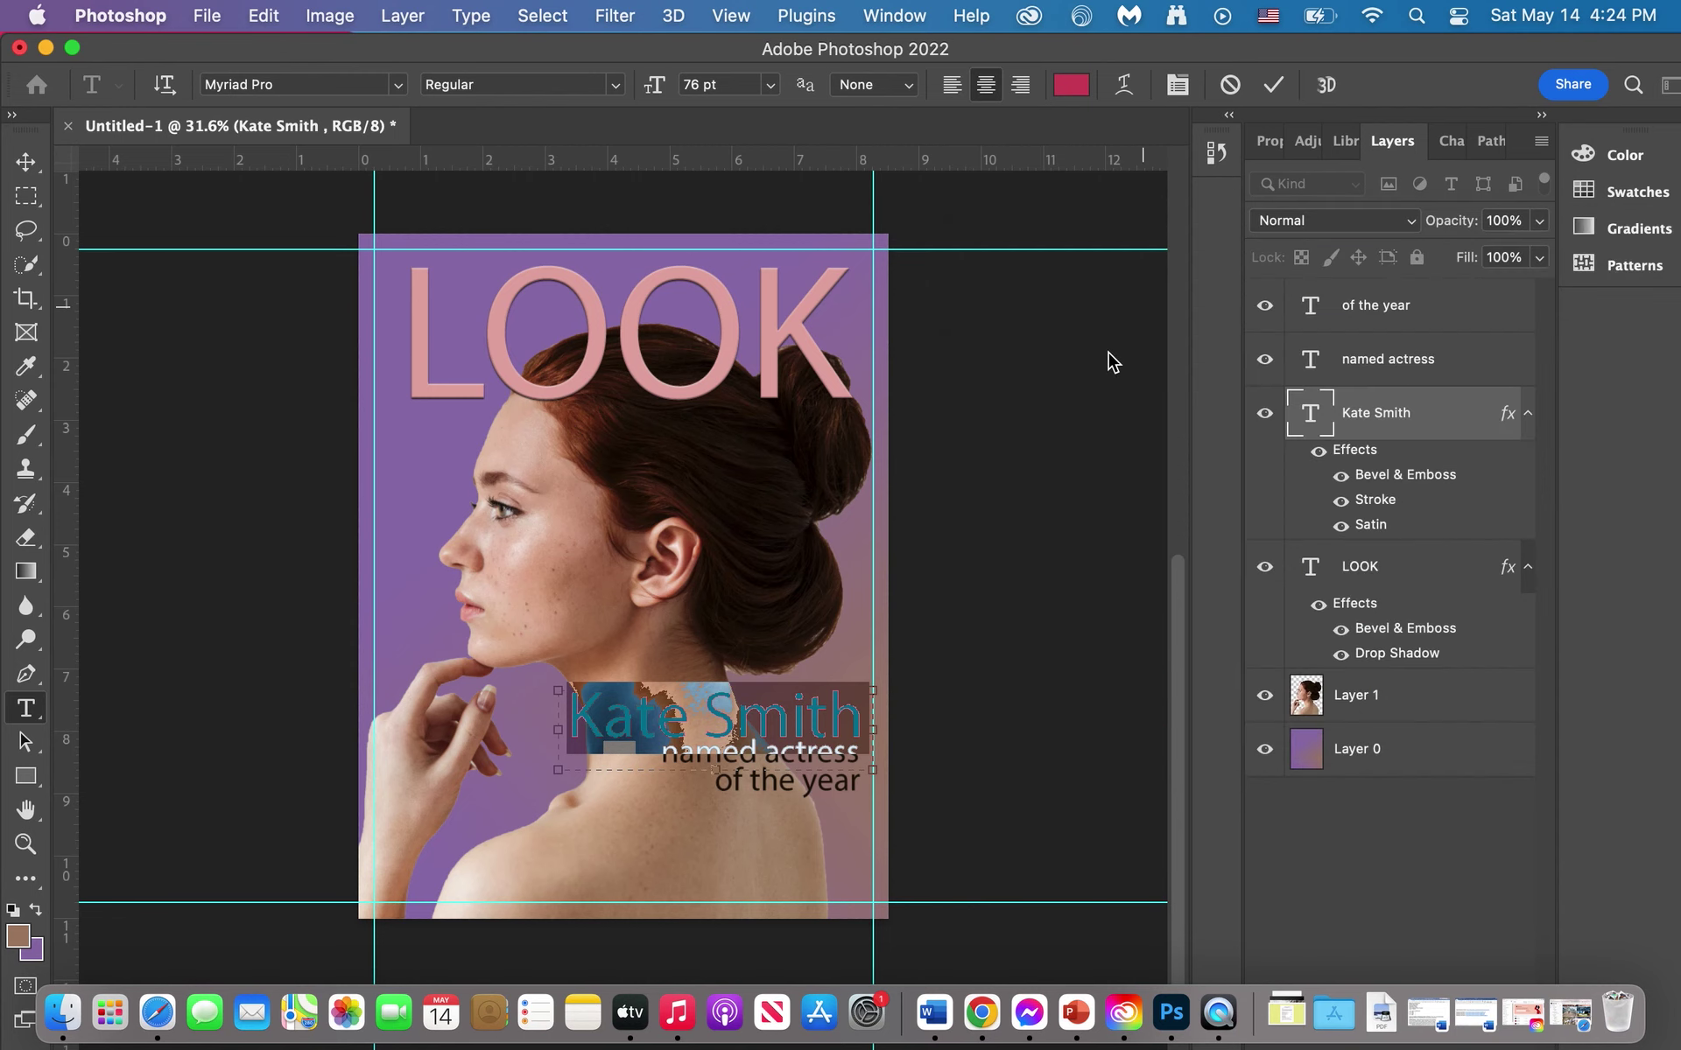
{"action": "left_click", "coordinate": [1108, 353]}
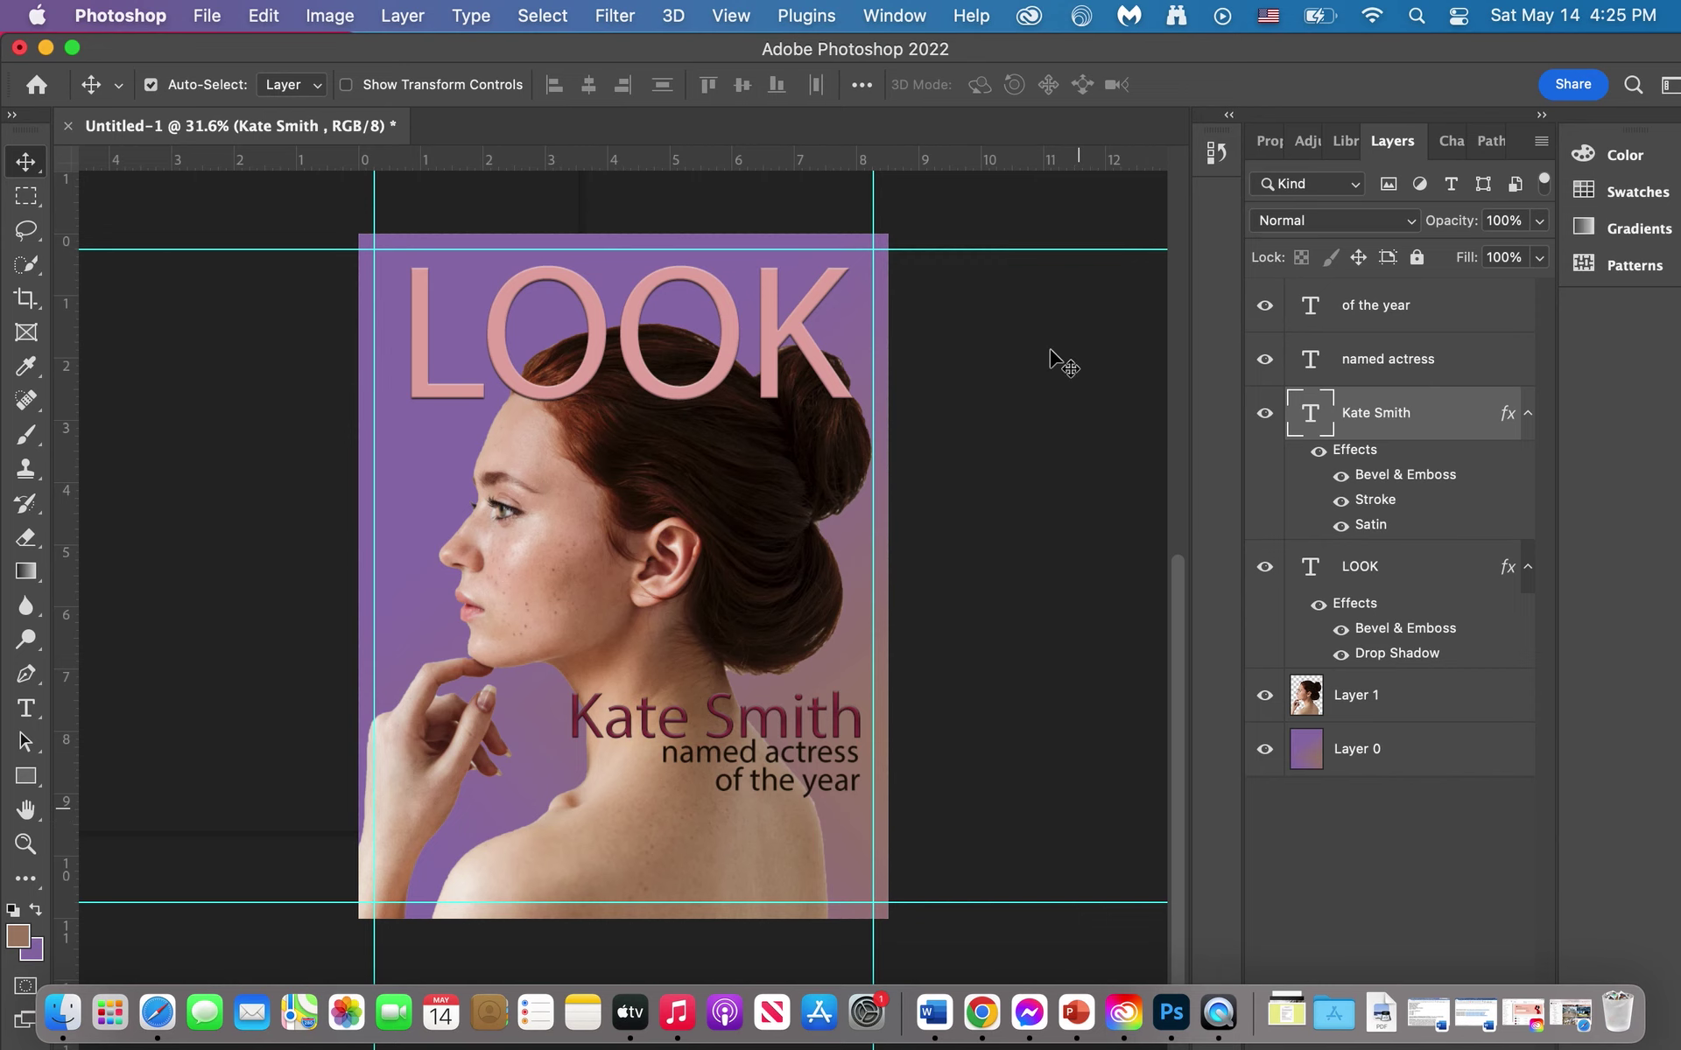
Step: Minimize the document window to reveal the desktop
{"action": "left_click", "coordinate": [46, 48]}
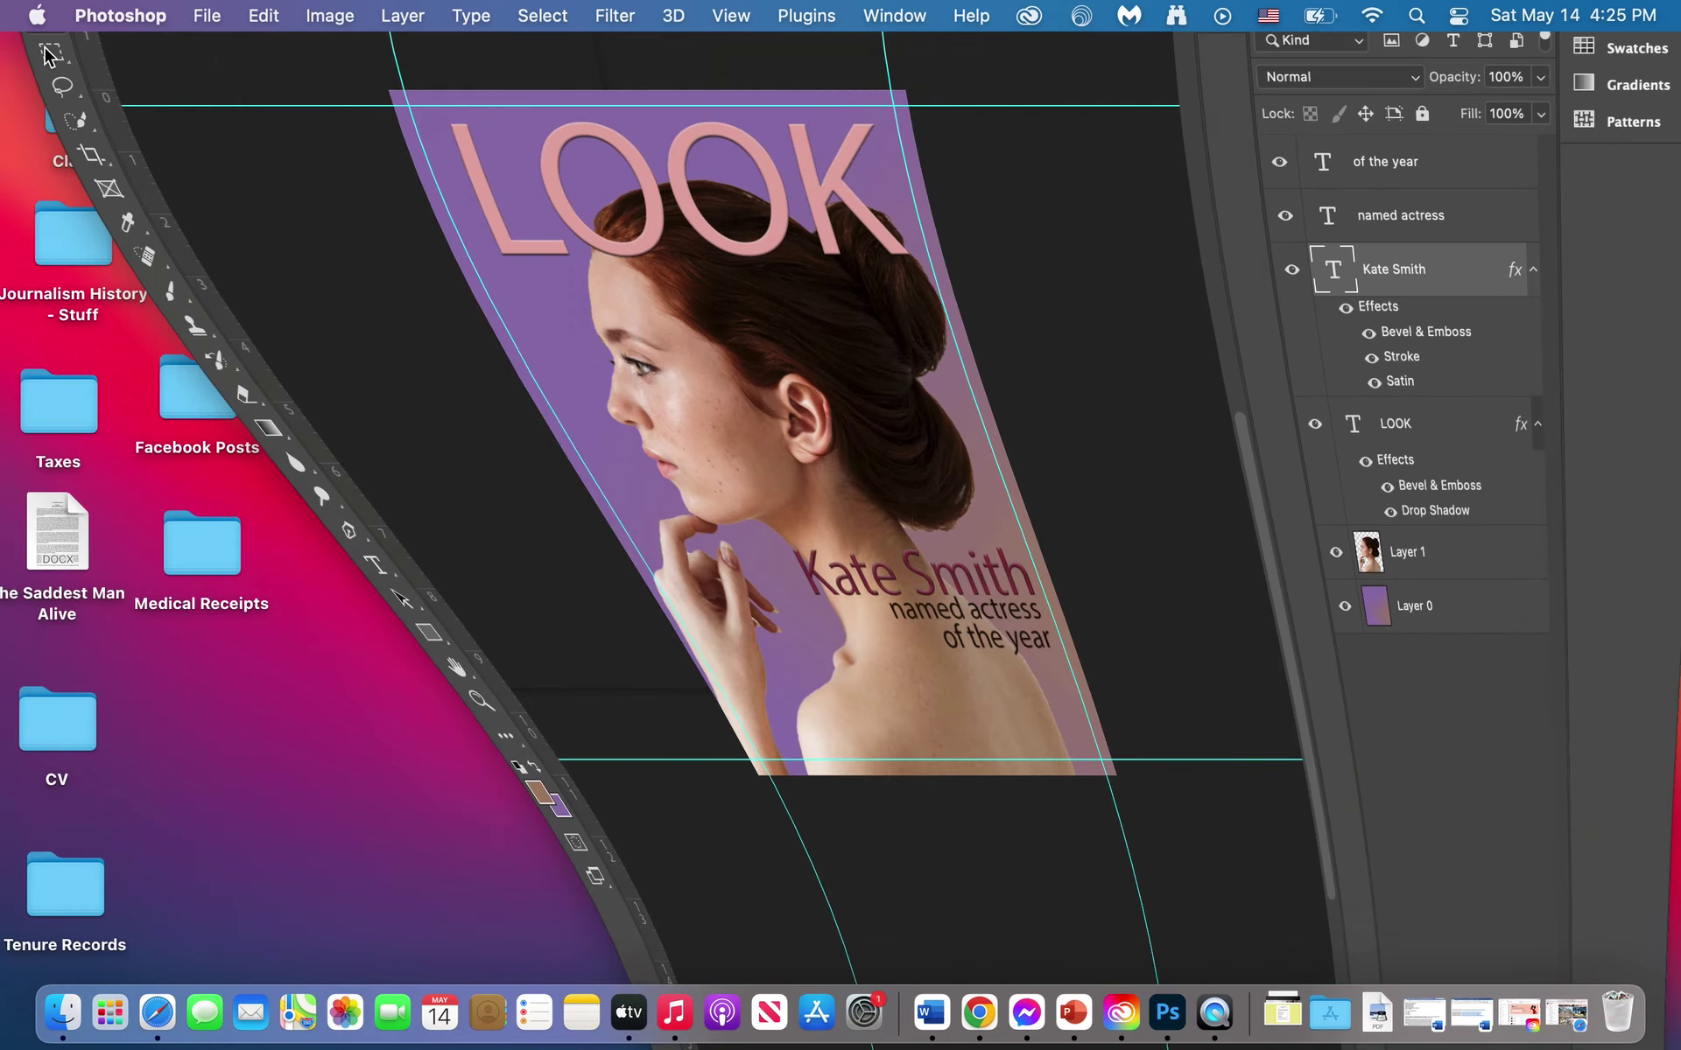